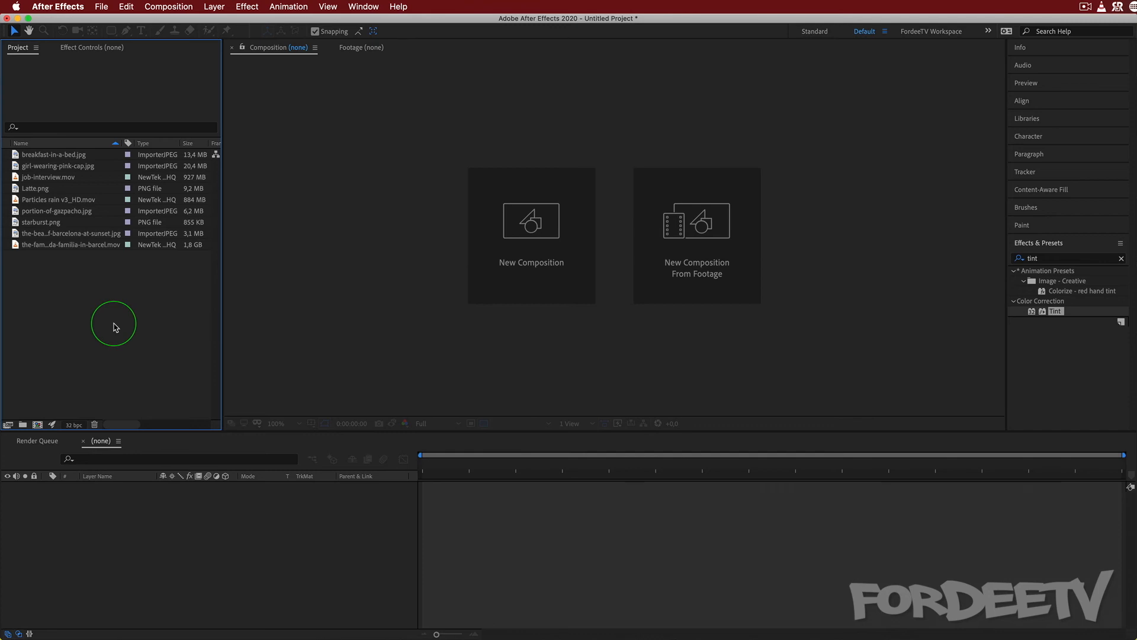
Create a new 1920 x 1080 composition at 30 frames per second with a 10-second duration.
left_click(37, 425)
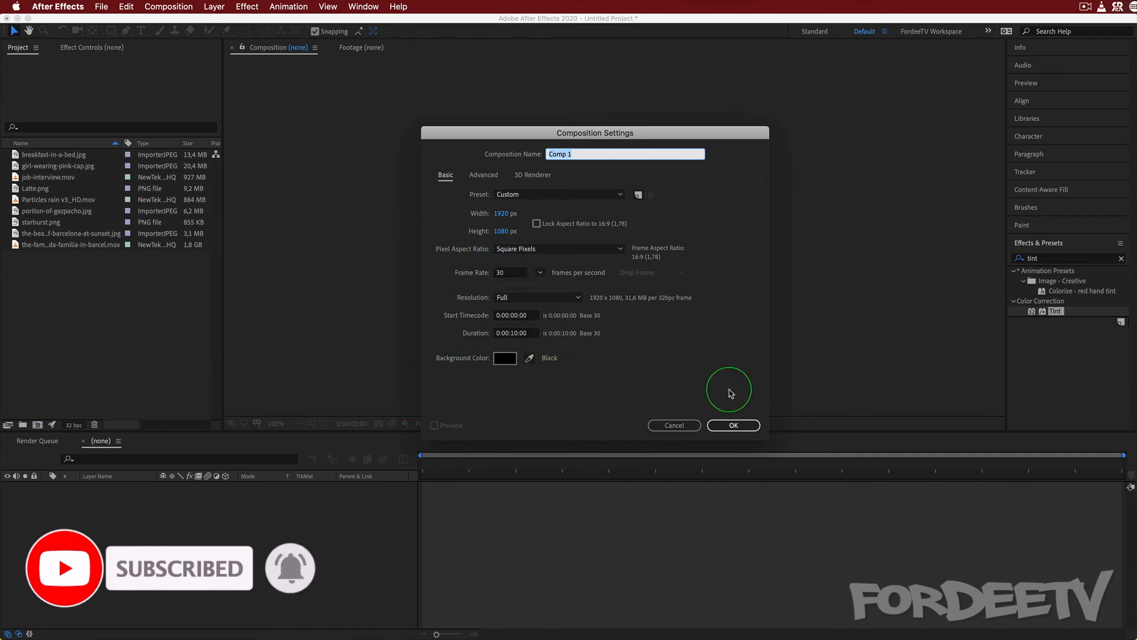
left_click(735, 425)
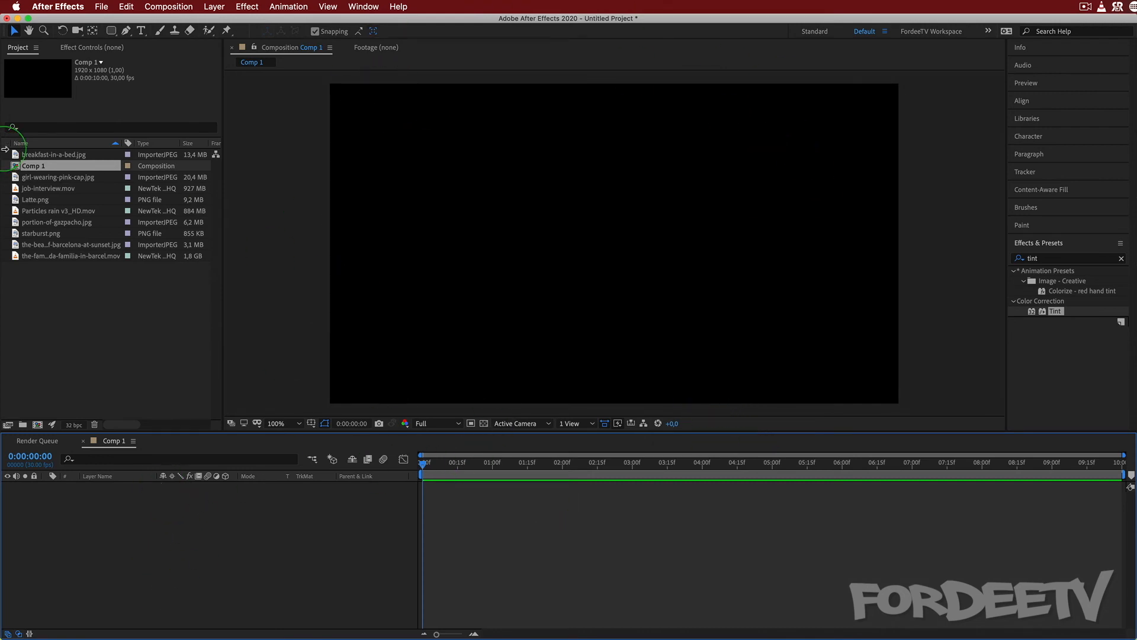
Add the Barcelona beach at sunset image to the composition and scale the layer down to 64%.
left_click(45, 245)
left_click_drag(45, 246, 127, 495)
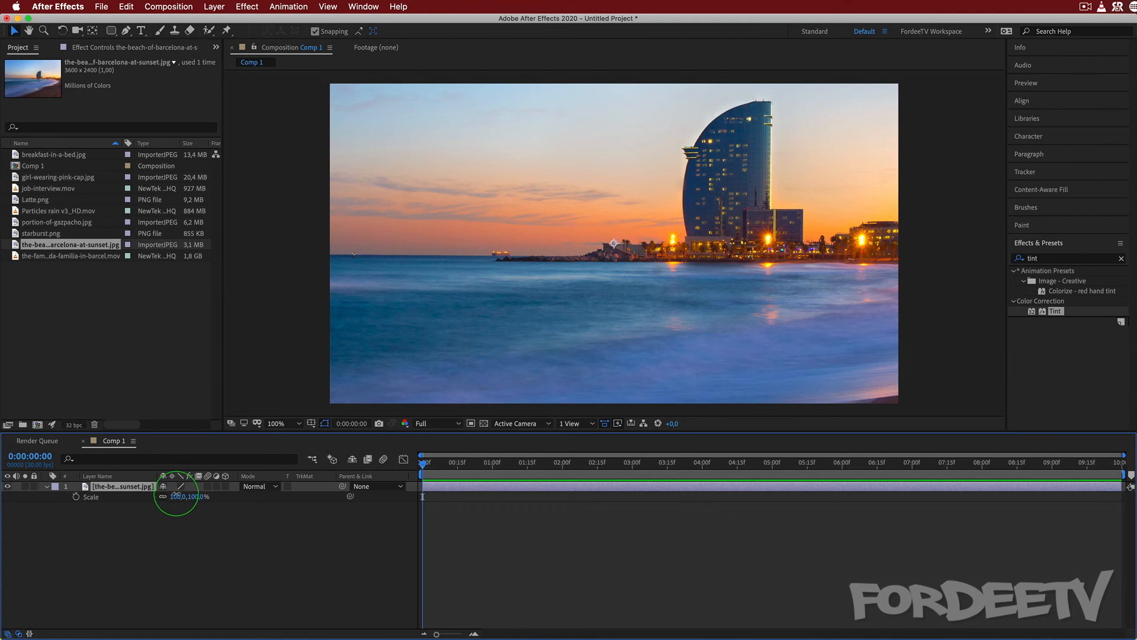
left_click_drag(176, 496, 164, 496)
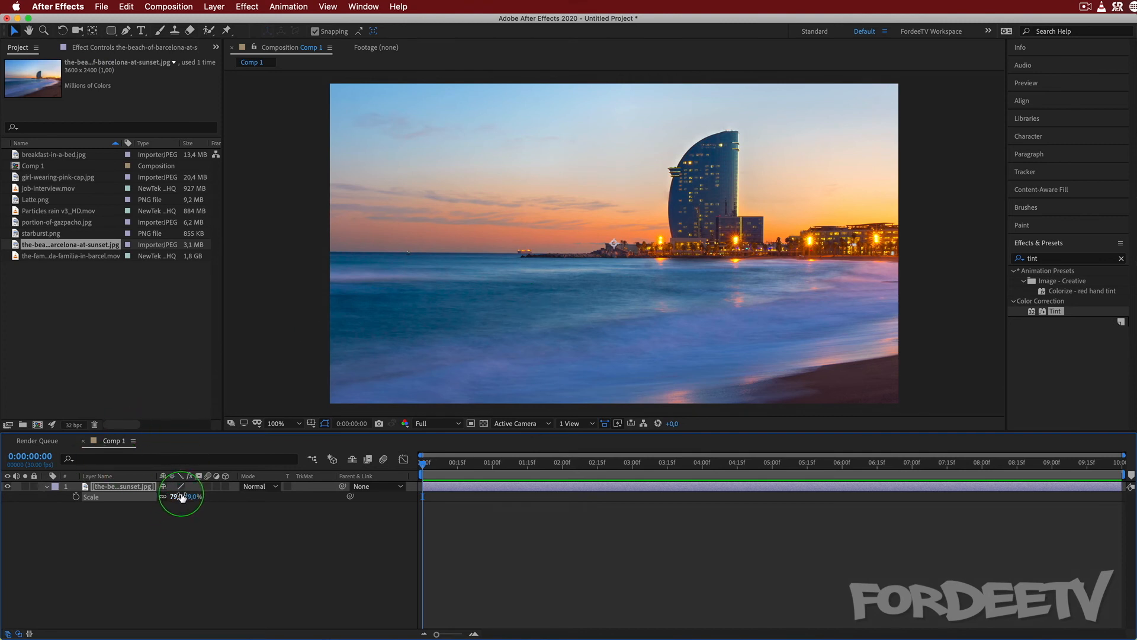
left_click_drag(182, 497, 168, 503)
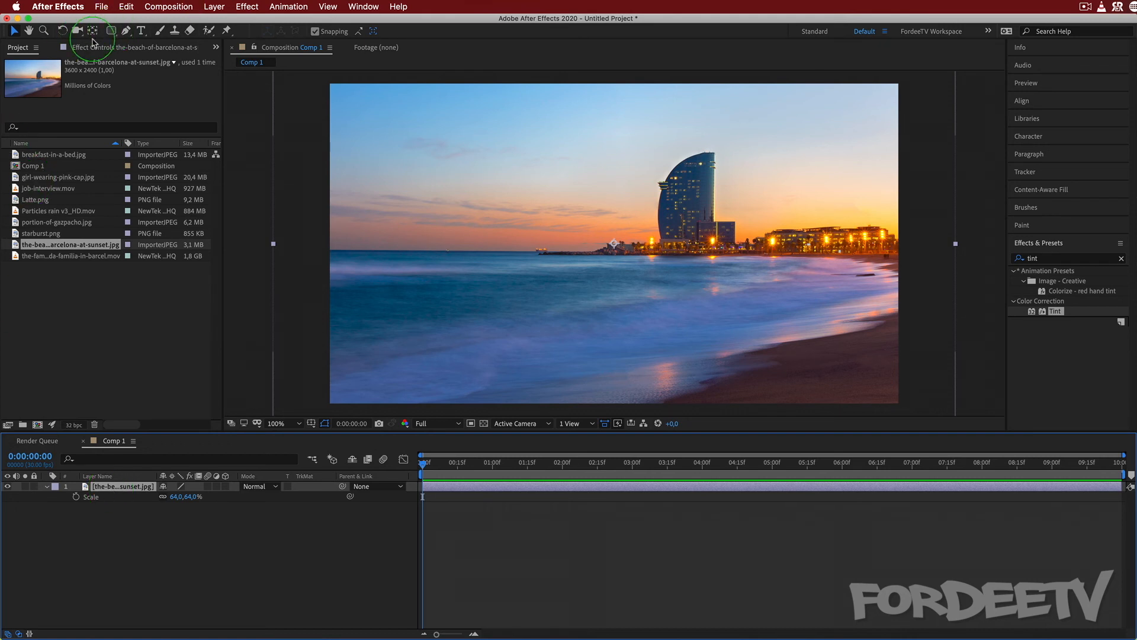
Draw a wide rounded-rectangle mask around the tower and horizon on the image layer, and display the transparency grid.
left_click(110, 30)
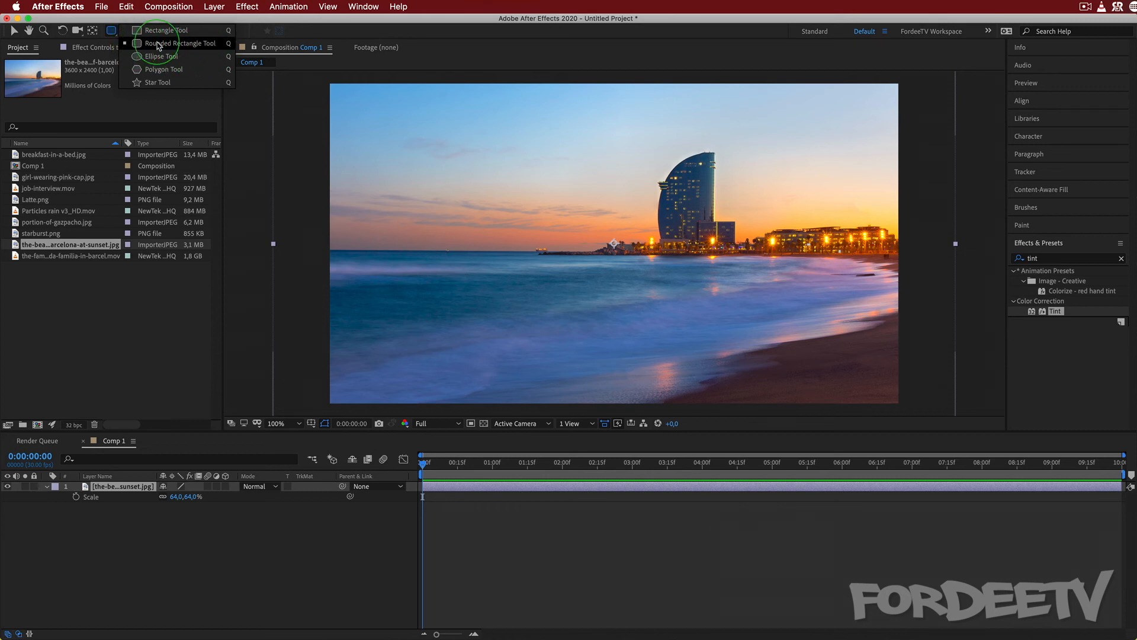
left_click(158, 46)
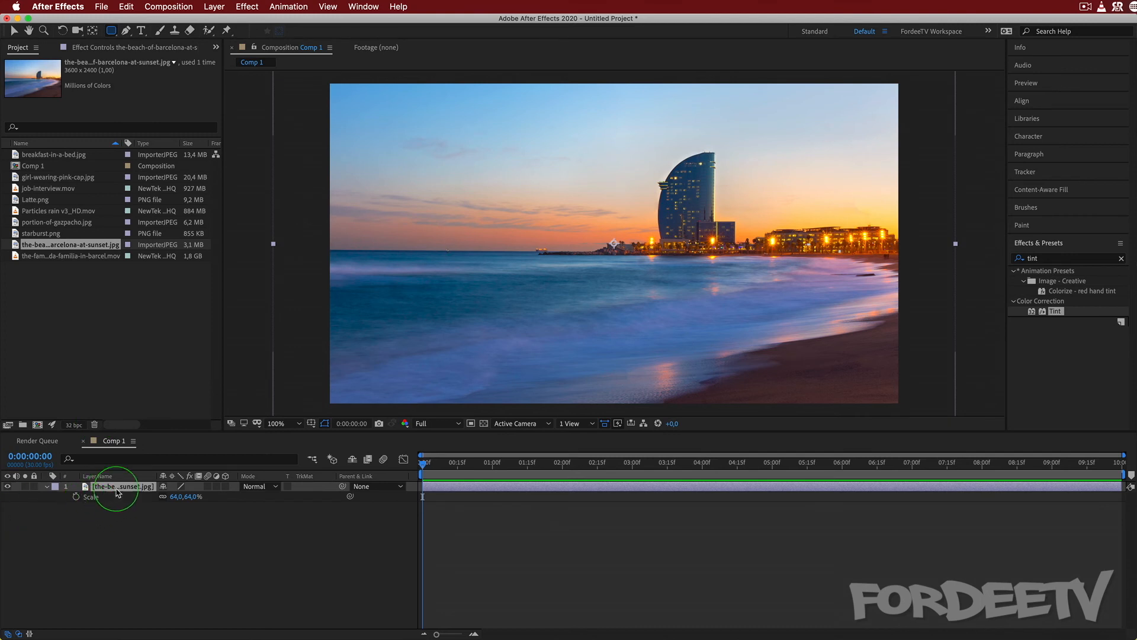
left_click(122, 489)
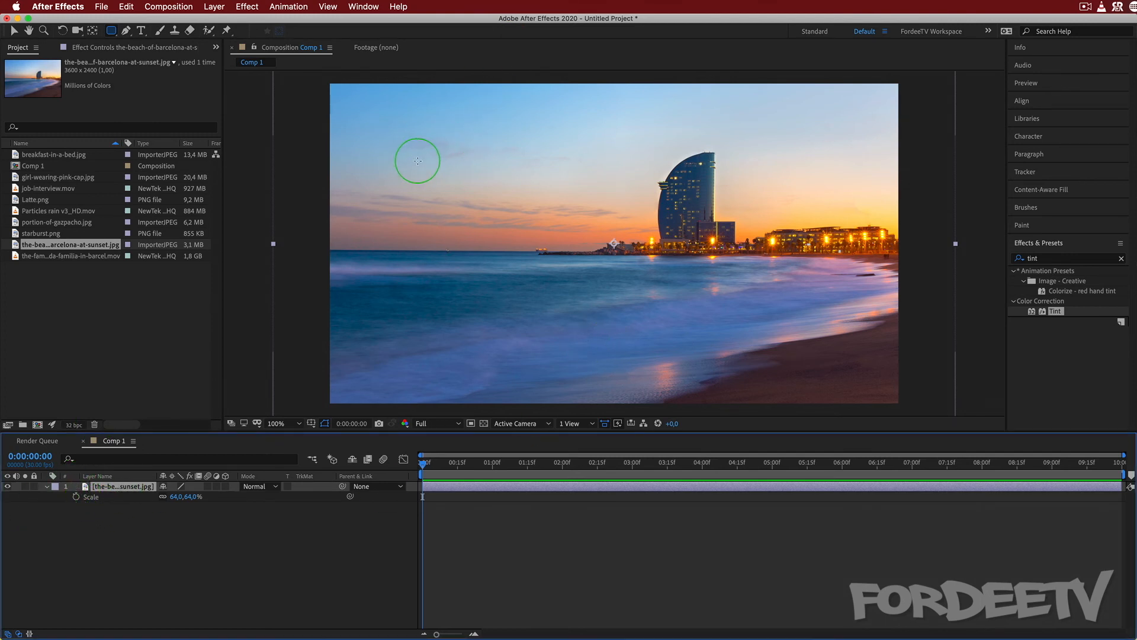
left_click_drag(410, 143, 840, 287)
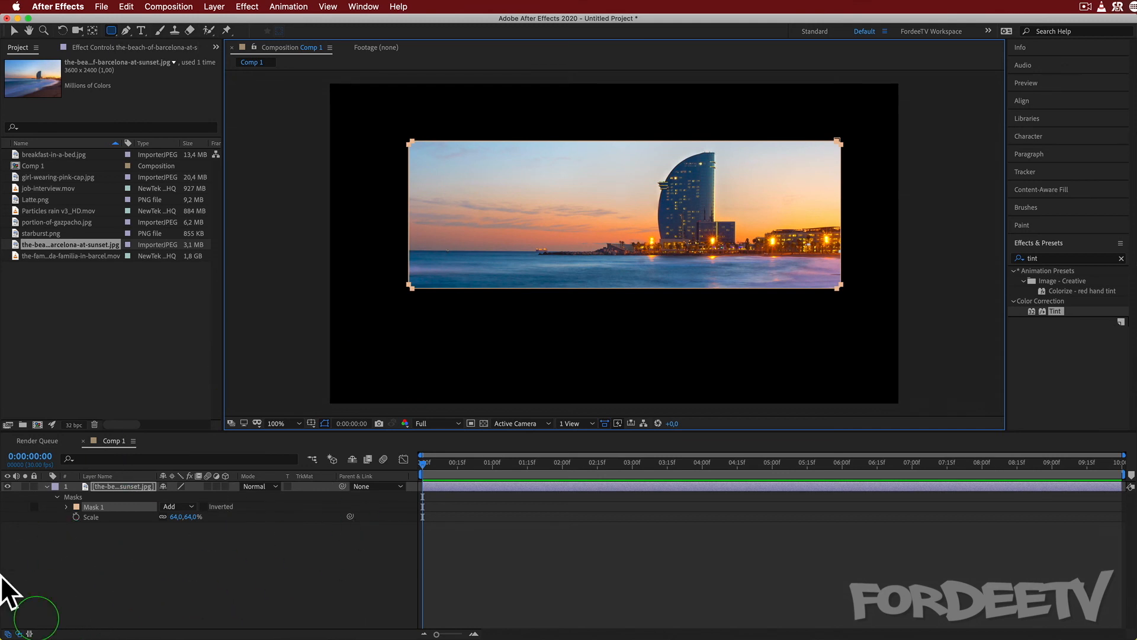
left_click(485, 425)
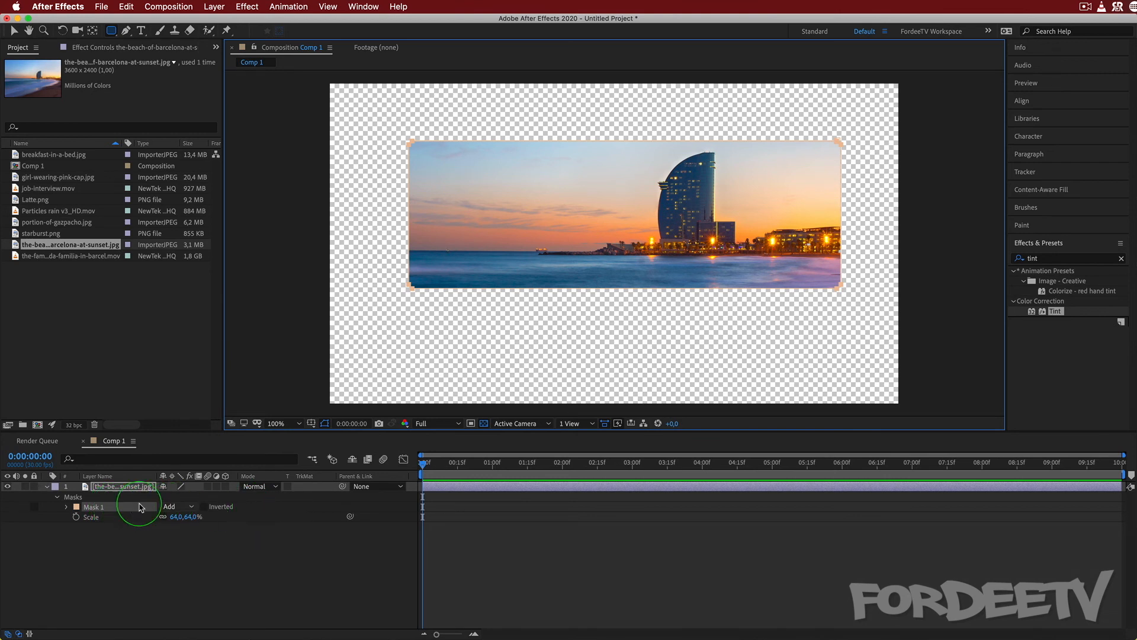
Try the Subtract mode on Mask 1 and switch its mode to None.
left_click(178, 507)
left_click(178, 541)
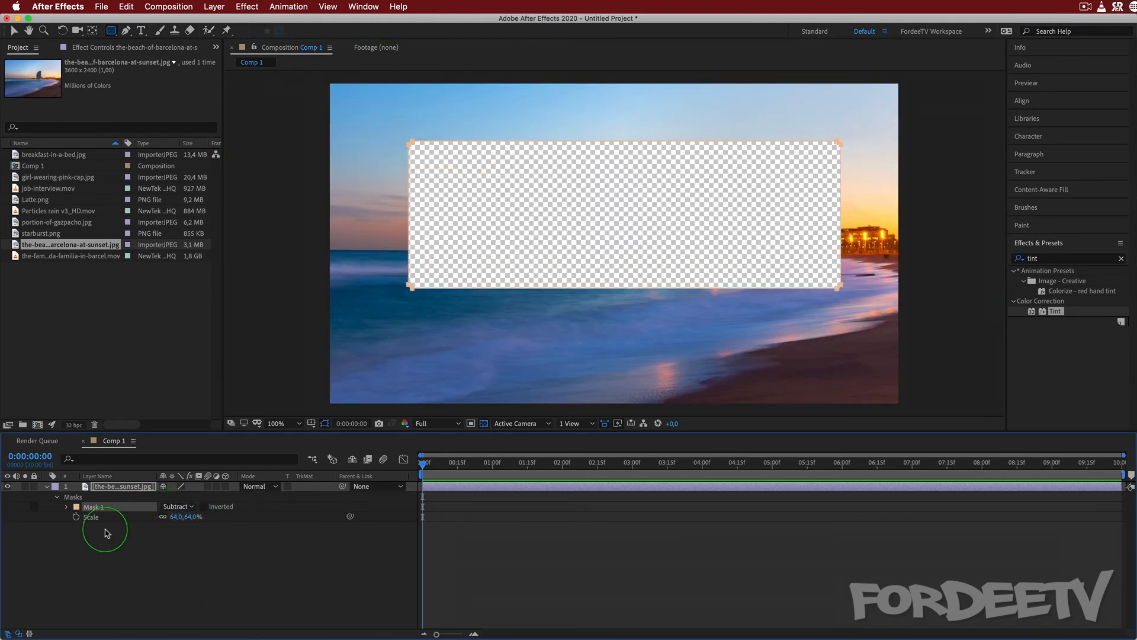
left_click(178, 507)
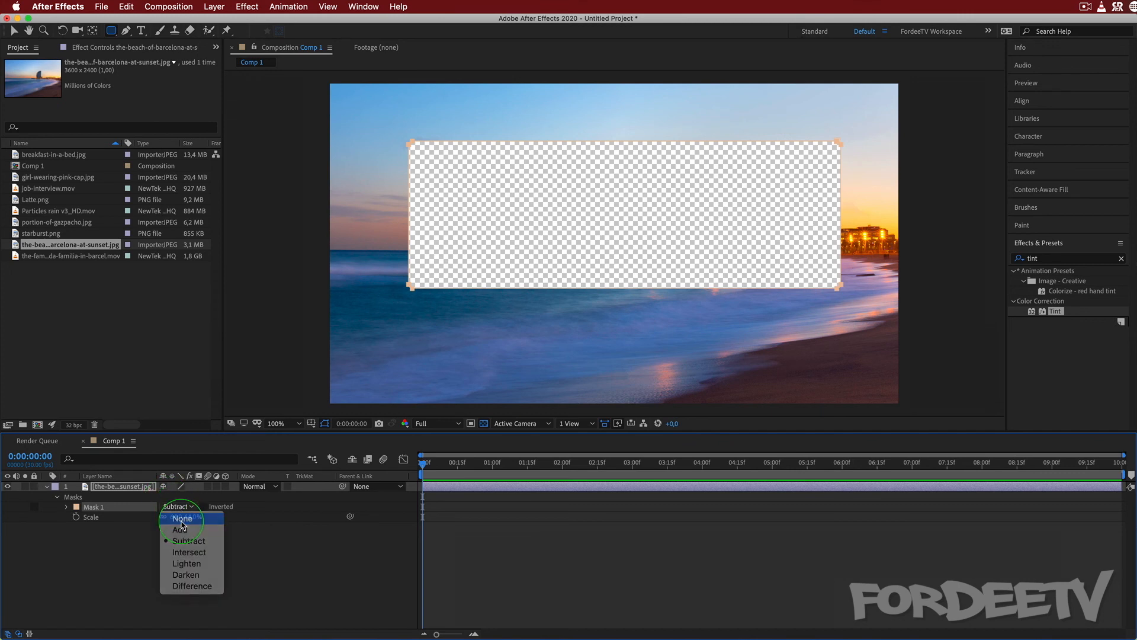
left_click(175, 514)
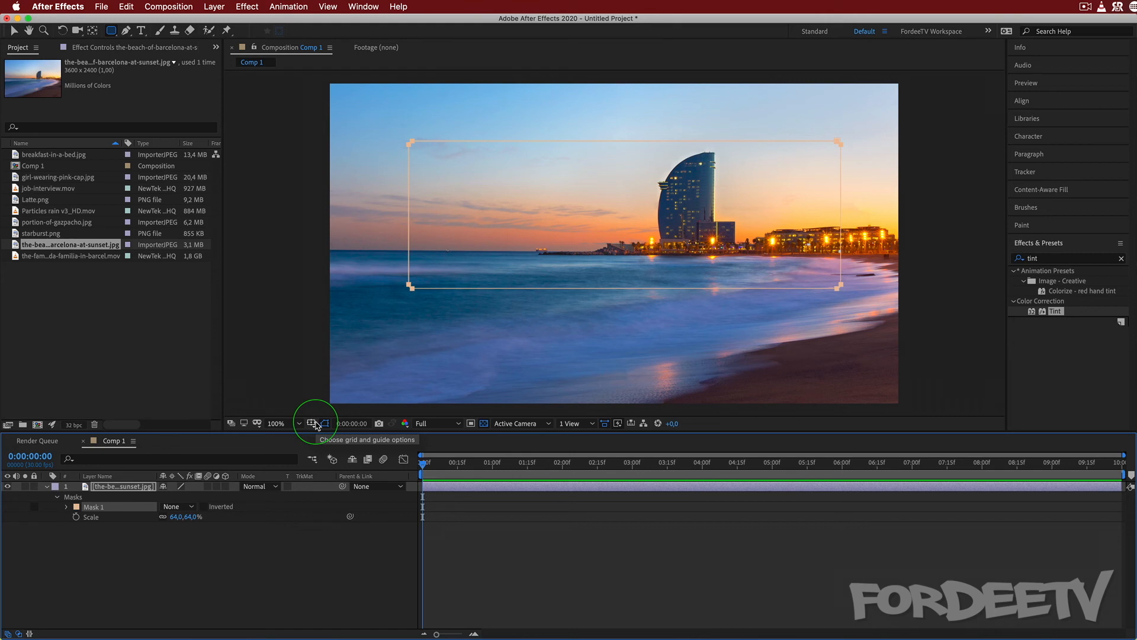
left_click(176, 512)
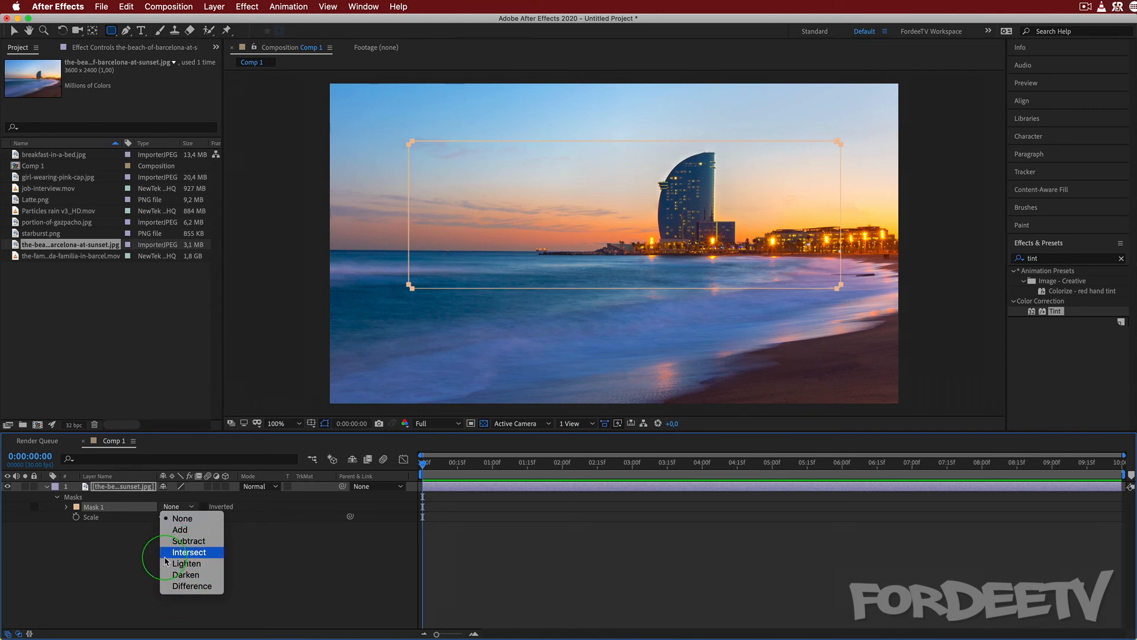
left_click(121, 491)
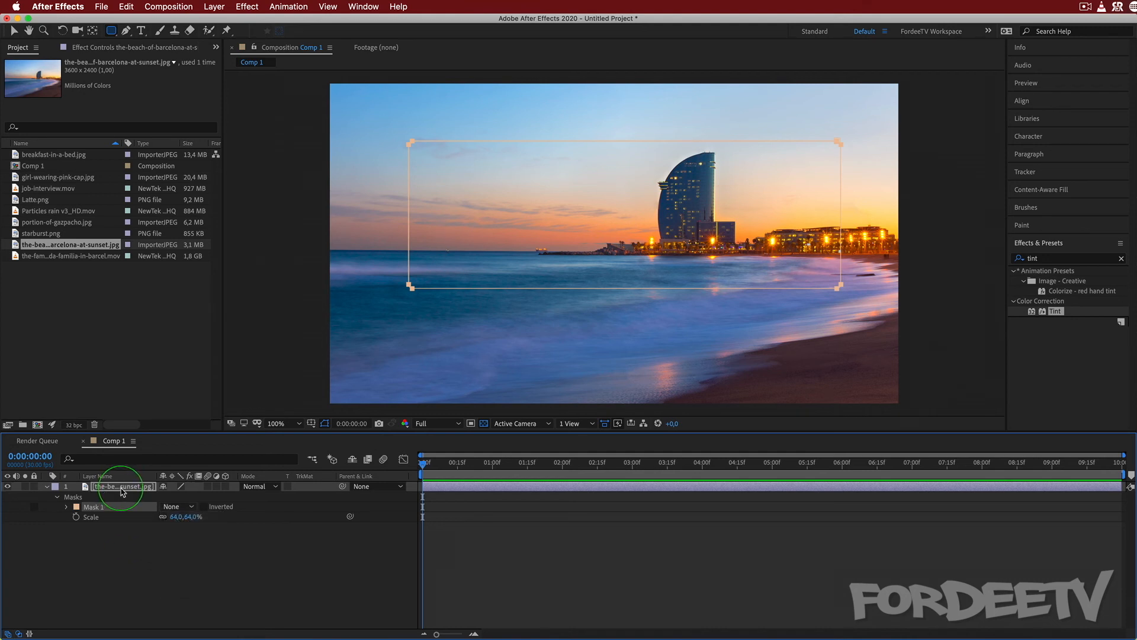
Draw a second rounded-rectangle mask over the shoreline, overlapping the lower-right part of Mask 1.
left_click(111, 31)
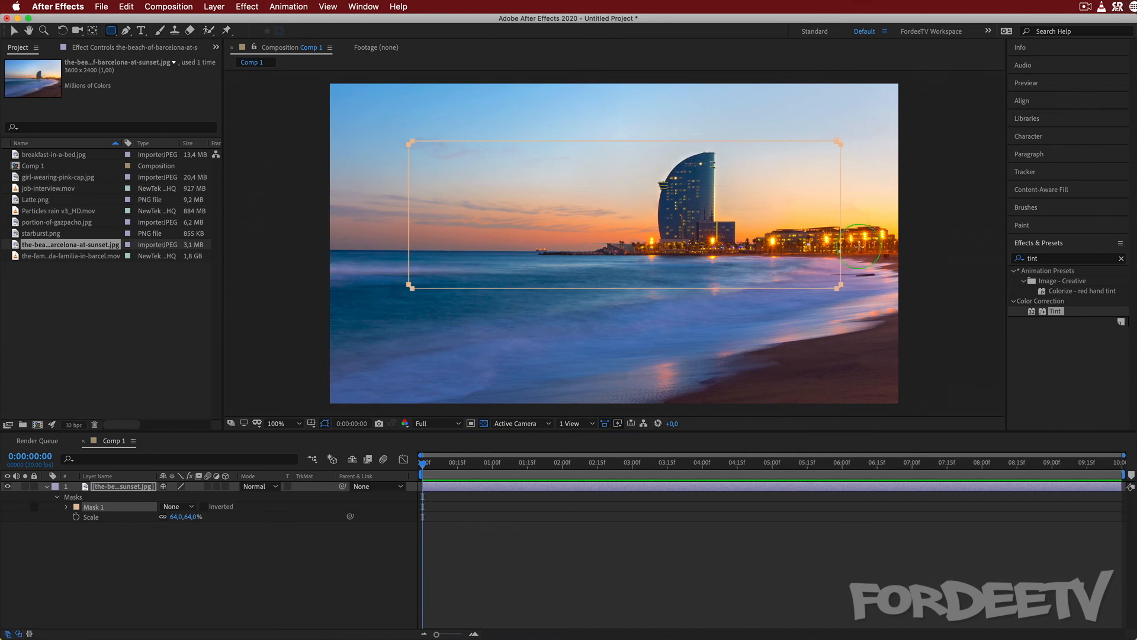
left_click_drag(868, 243, 749, 319)
left_click_drag(664, 345, 626, 356)
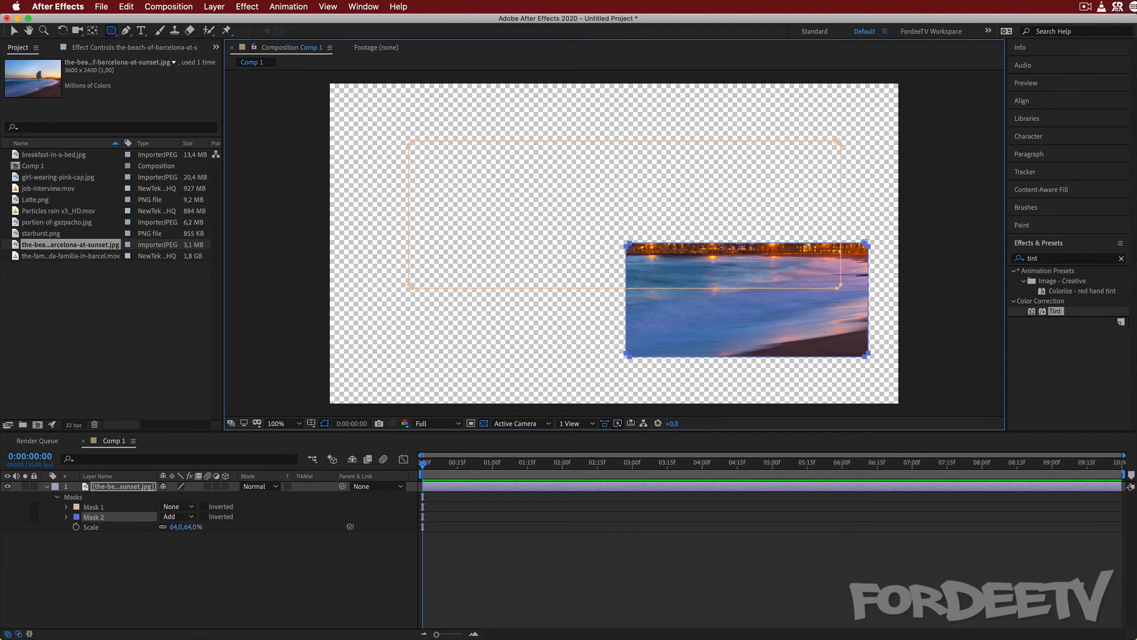
Set Mask 1 to Subtract and change it to Add to compare how it combines with Mask 2.
left_click(177, 506)
left_click(177, 540)
left_click(175, 517)
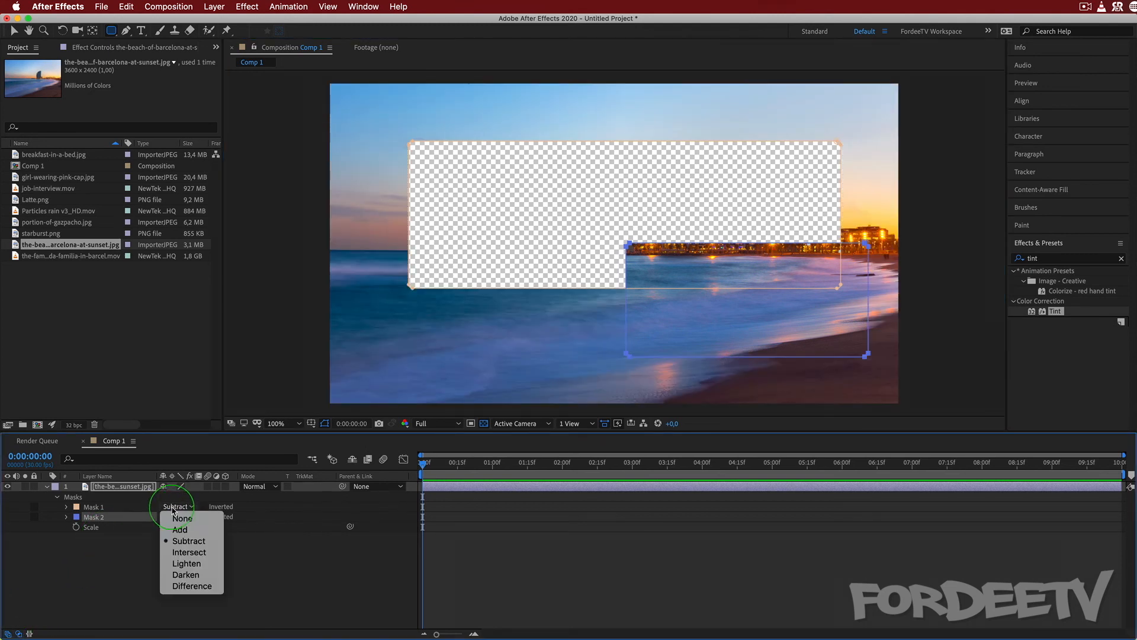
left_click(183, 549)
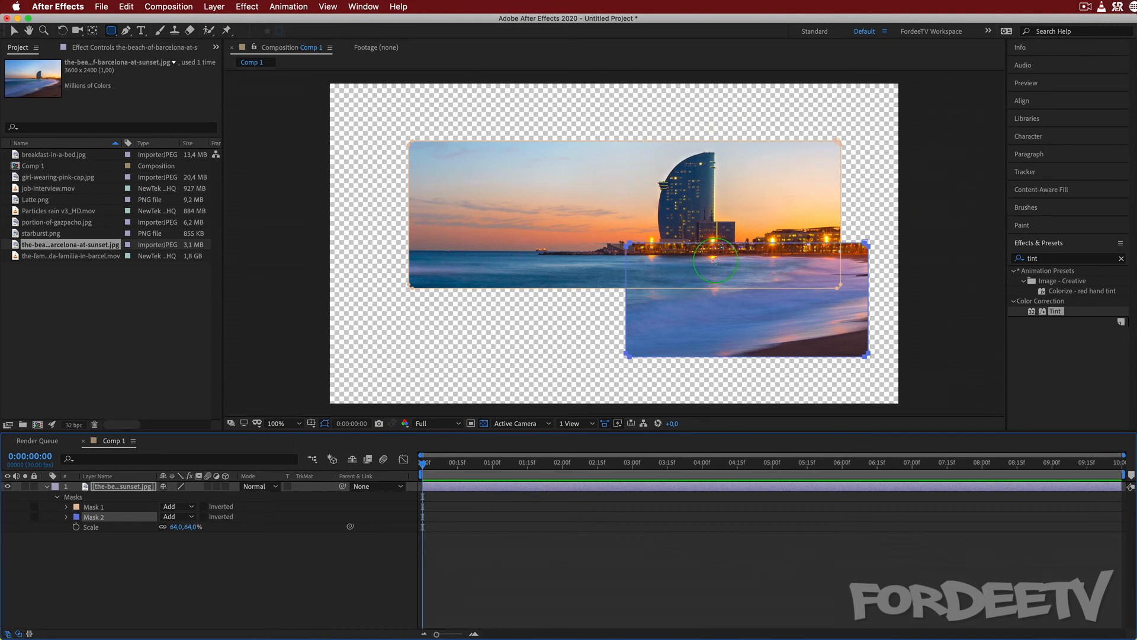
Set both Mask 1 and Mask 2 to the Intersect mode.
left_click(173, 516)
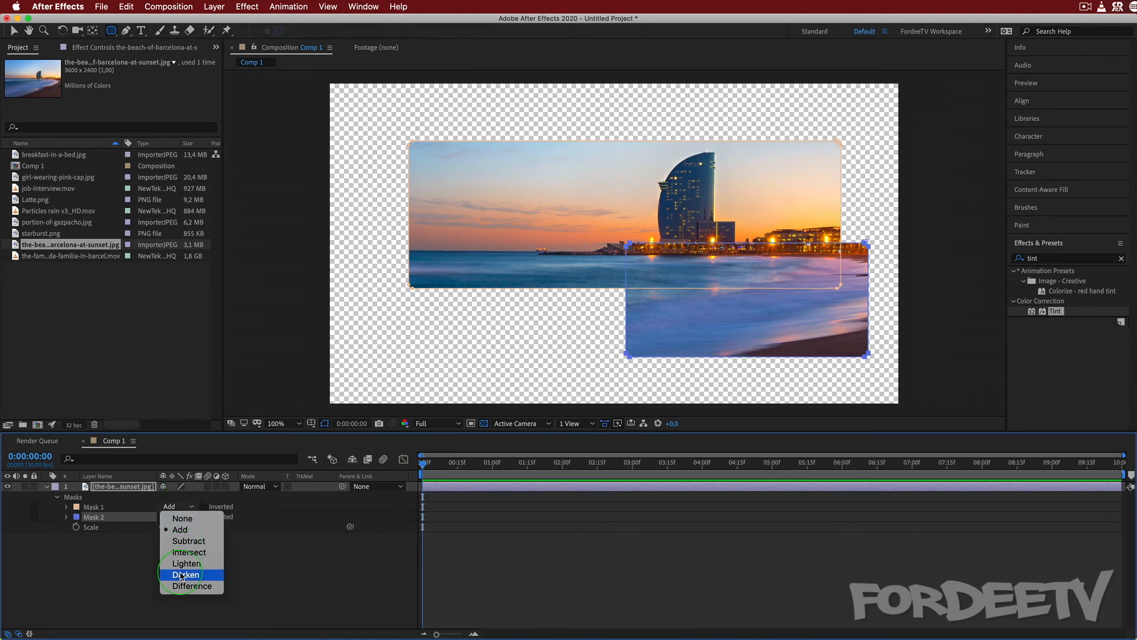
left_click(187, 552)
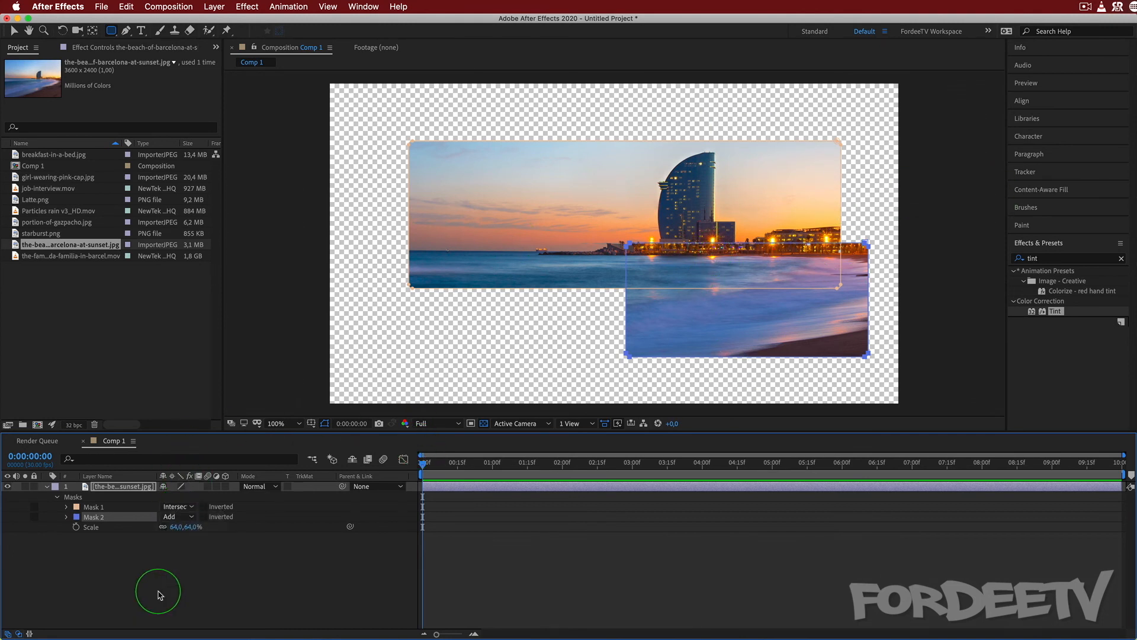
left_click(176, 518)
left_click(187, 563)
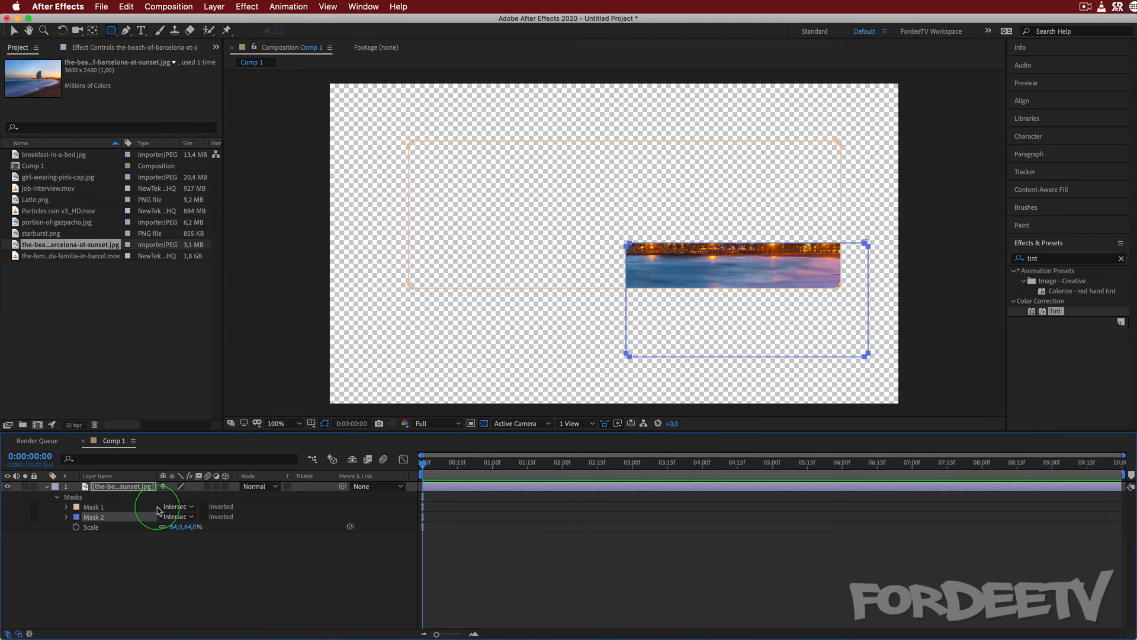
Change the mode of both Mask 1 and Mask 2 to Difference.
left_click(178, 517)
left_click(169, 587)
left_click(178, 517)
left_click(172, 596)
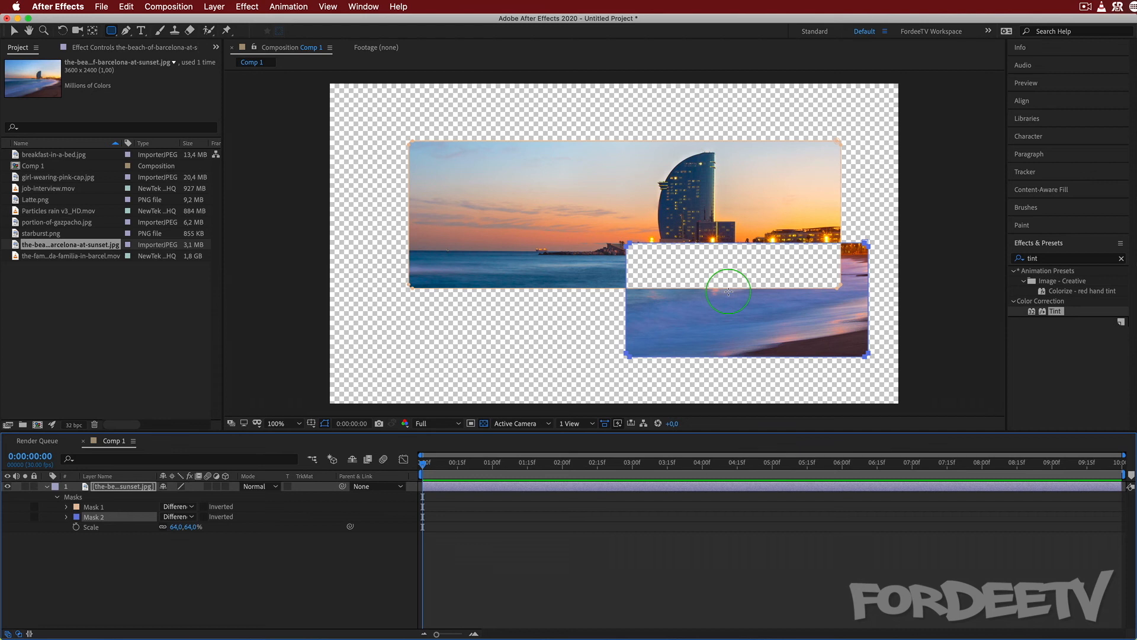
left_click(168, 507)
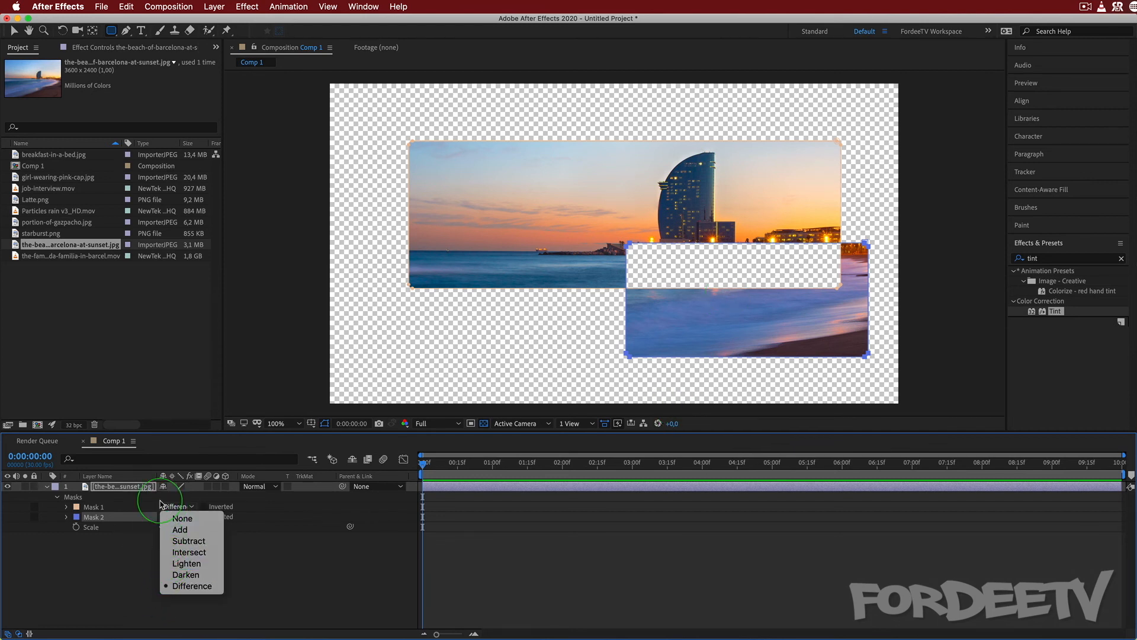
left_click(110, 568)
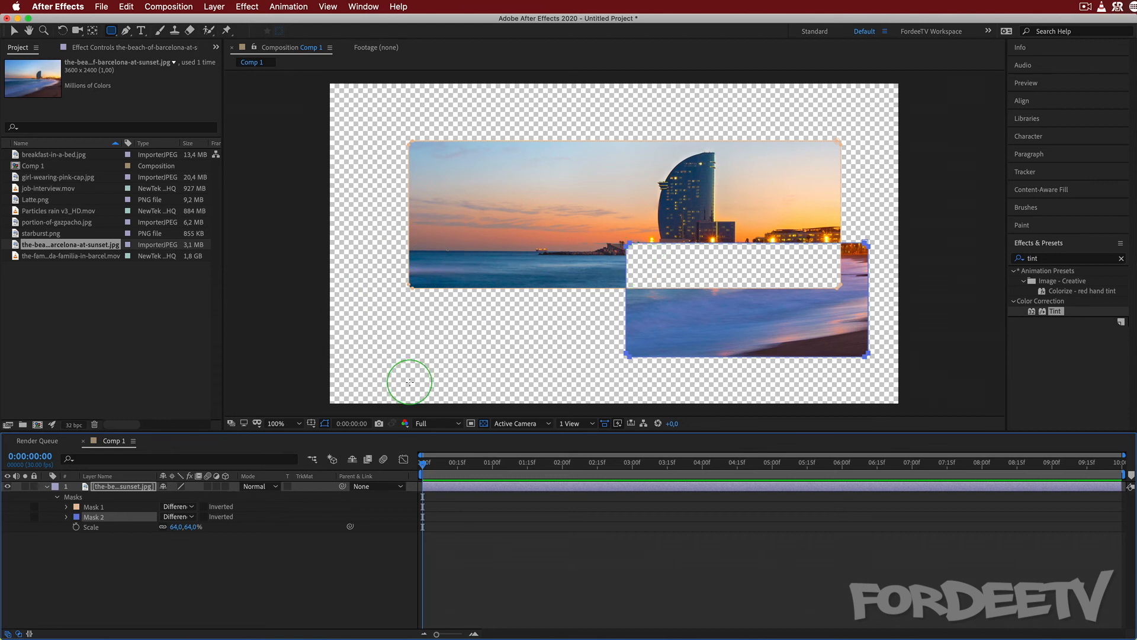
left_click(170, 510)
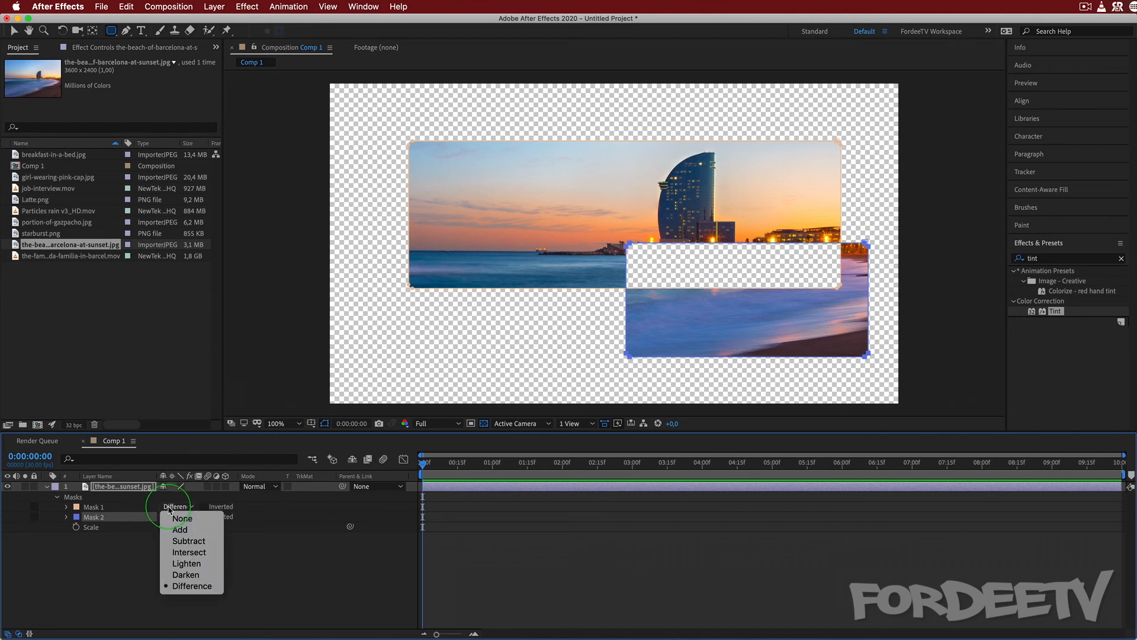
left_click(84, 584)
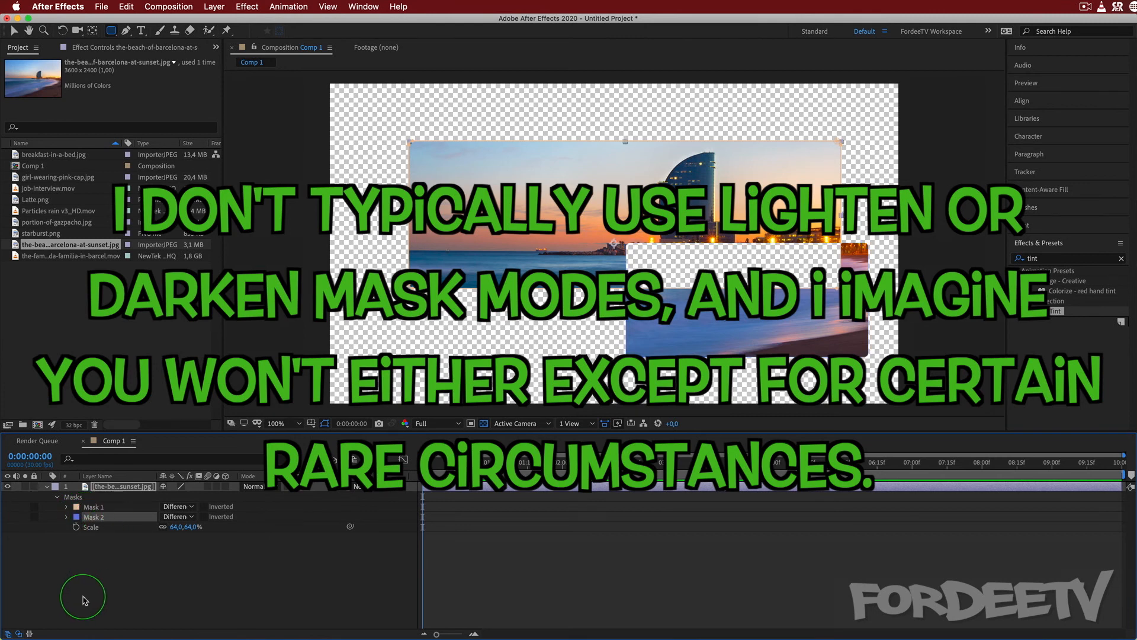
Delete Mask 2 and reveal the path, feather, opacity and expansion properties of Mask 1.
key("Delete")
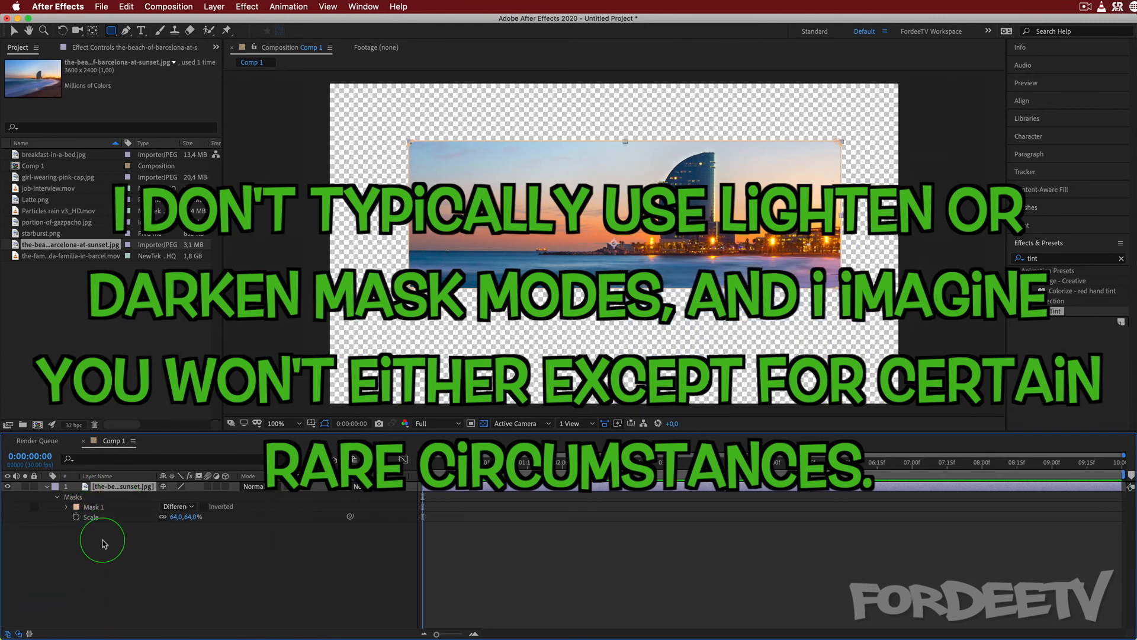
left_click(67, 507)
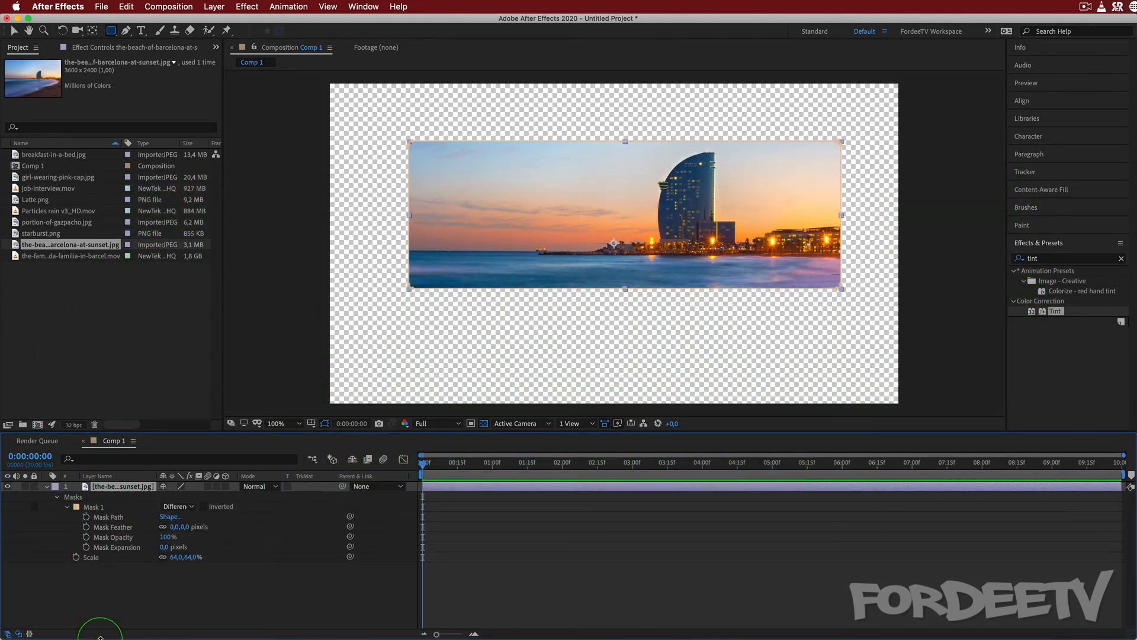
left_click(47, 487)
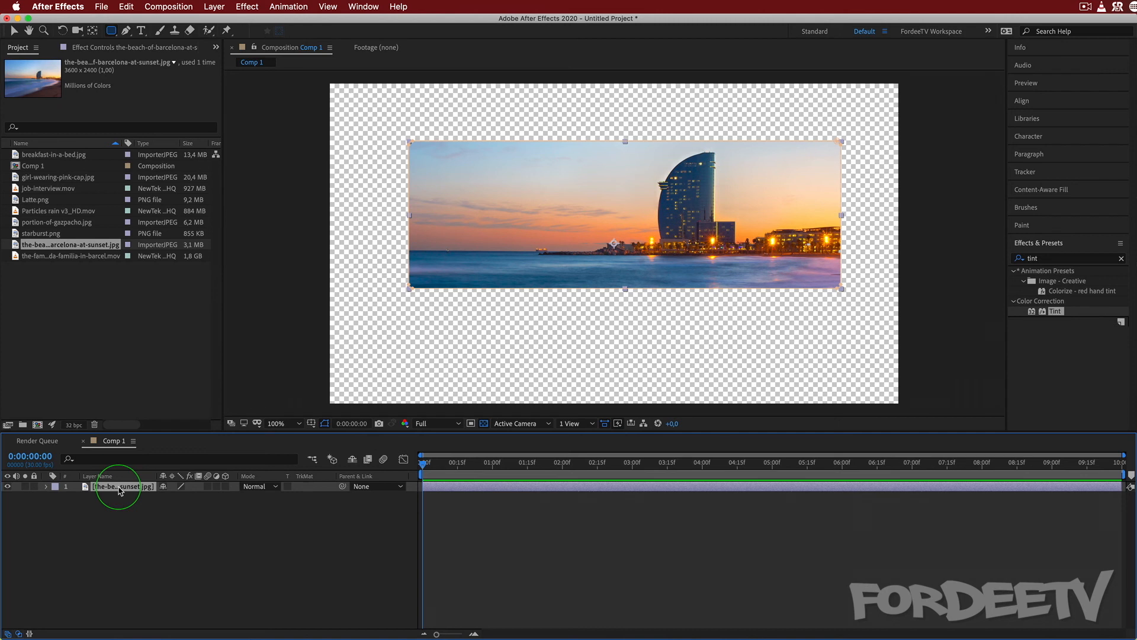
key("m")
key("m")
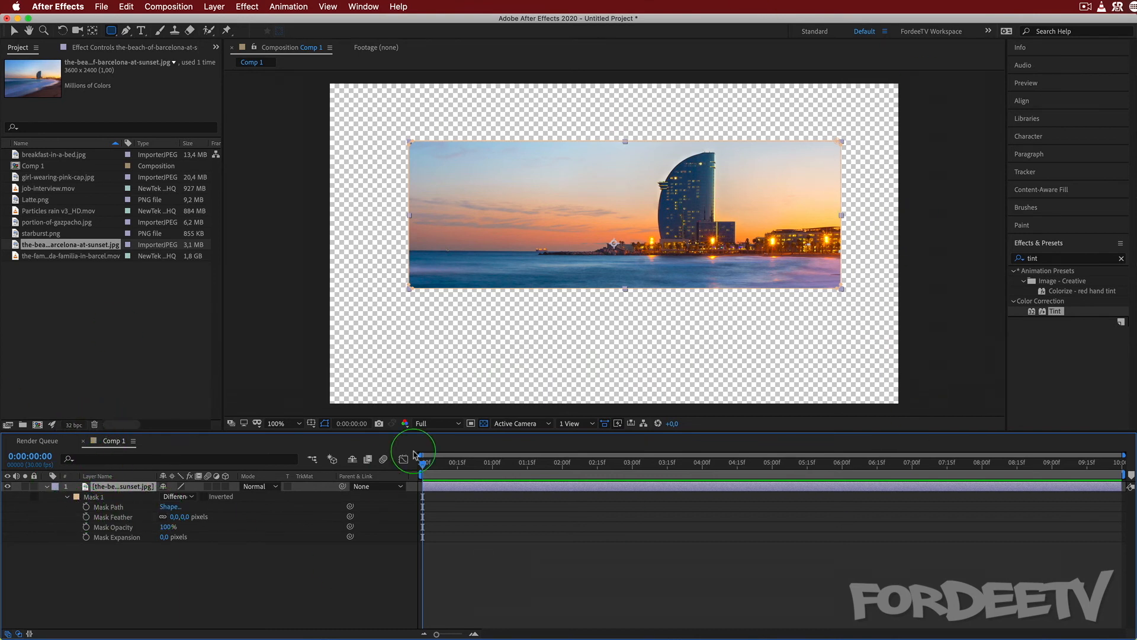
Keyframe the Mask Path at 0:00, shift the mask downward at 0:00:01:15, scrub back through the animation and undo it.
left_click(86, 507)
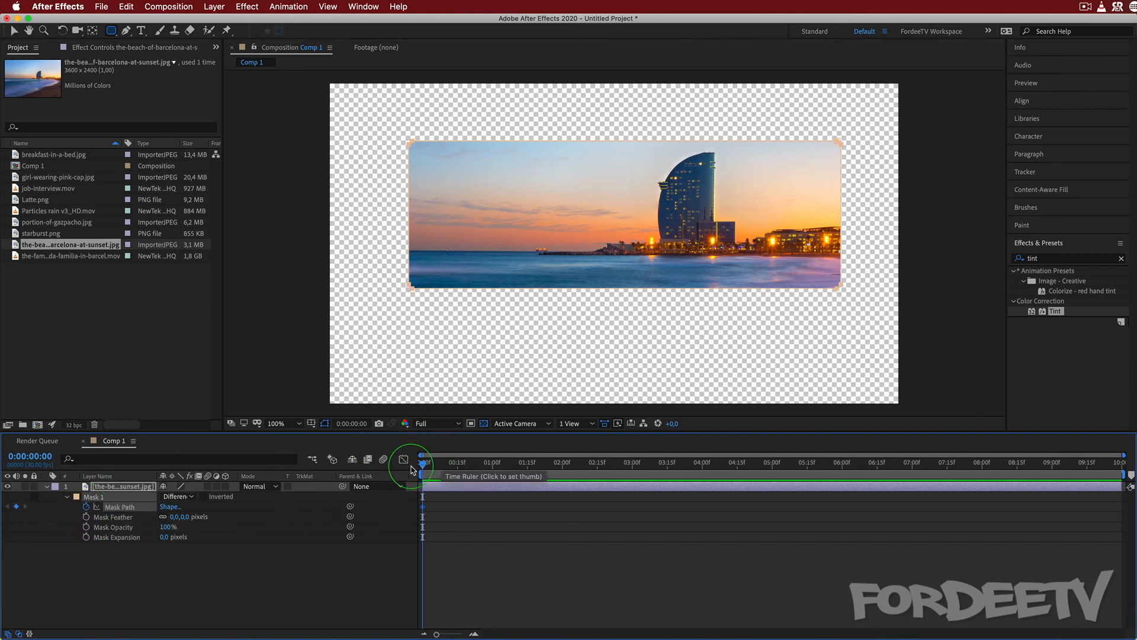
left_click_drag(420, 466, 527, 465)
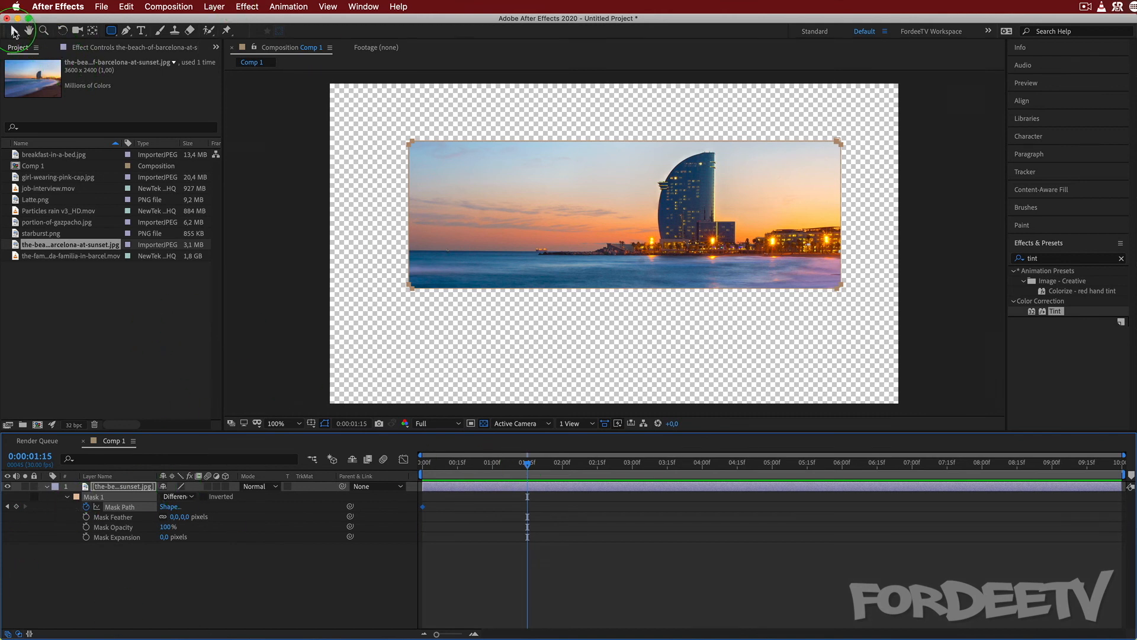
left_click(14, 32)
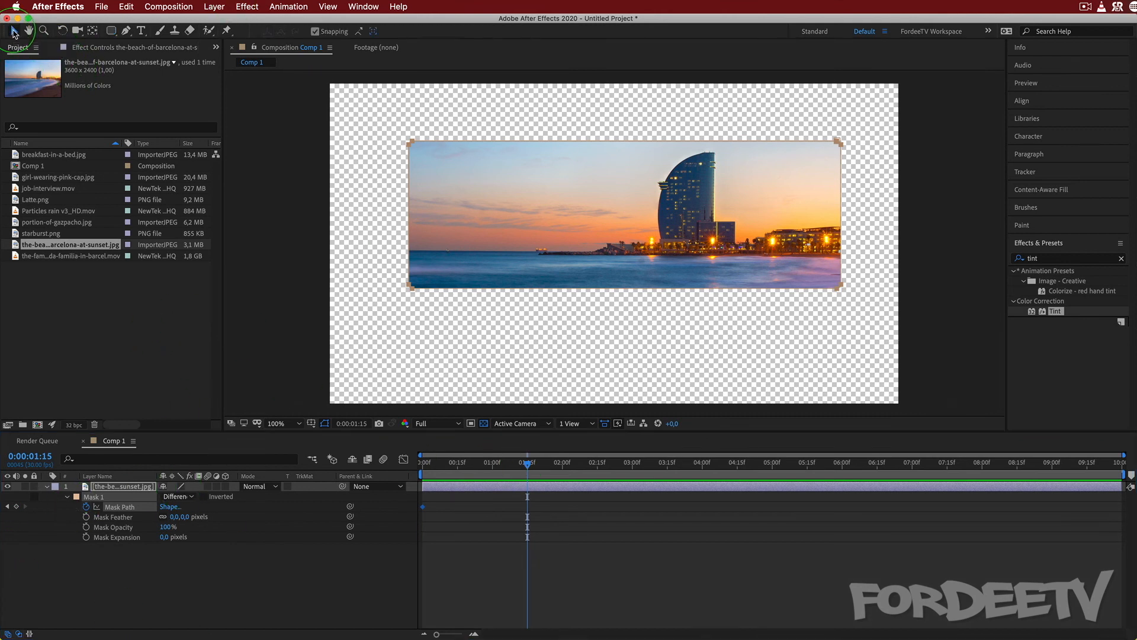
left_click(411, 287)
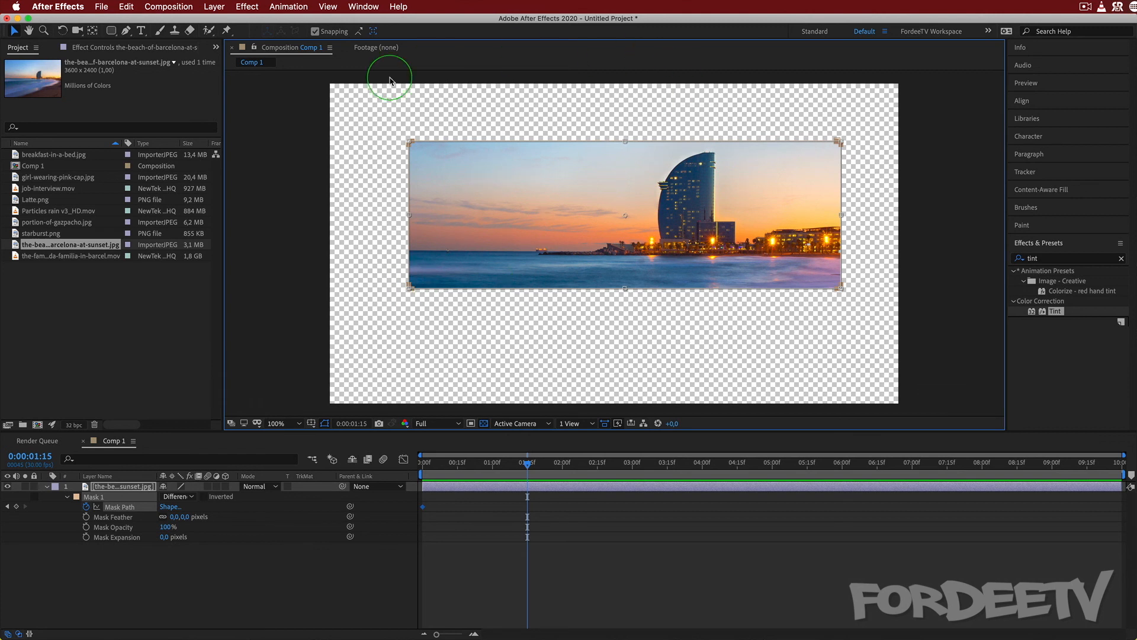
left_click_drag(459, 210, 459, 314)
left_click_drag(525, 470, 393, 465)
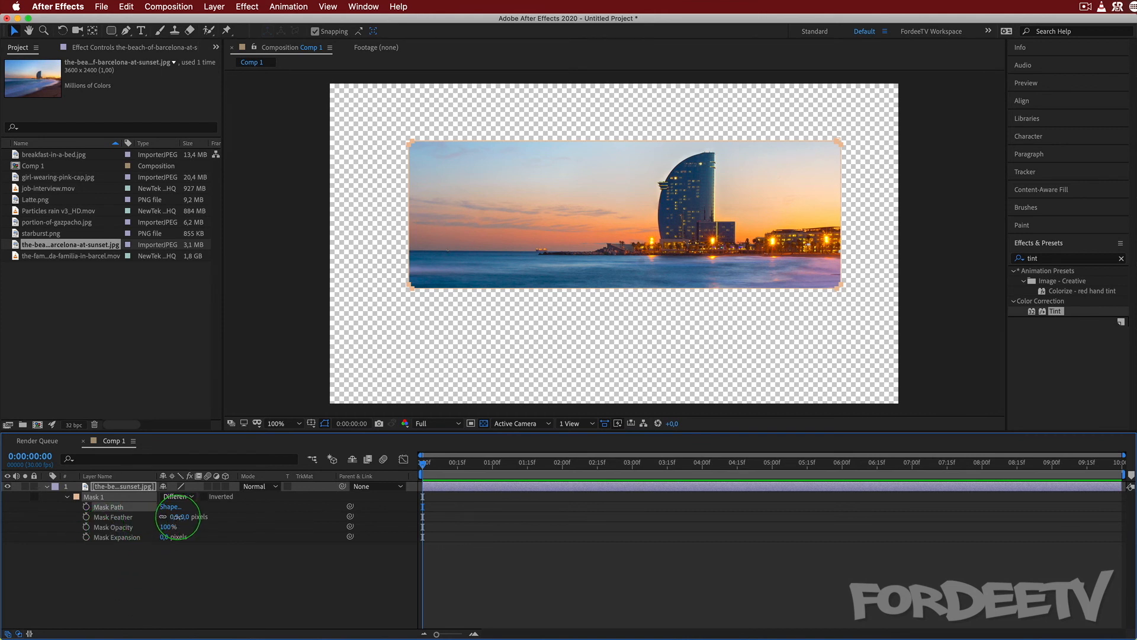
Try a Mask Feather of 141 pixels in both directions, undo it, try 230 pixels horizontally only and undo that as well.
left_click_drag(178, 517, 256, 518)
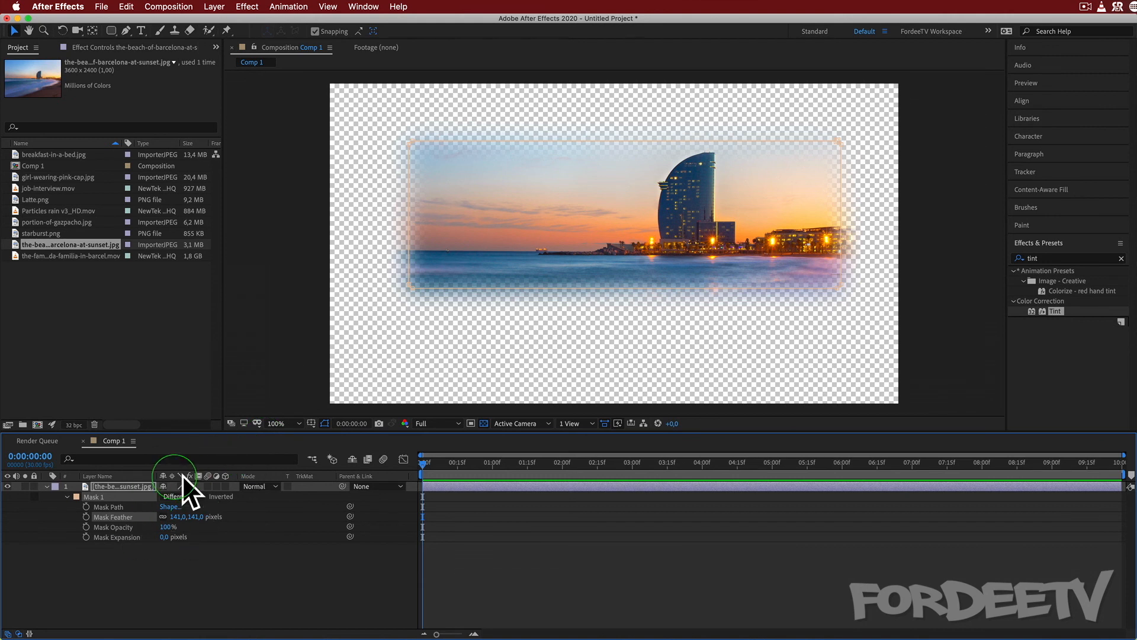
key("super+z")
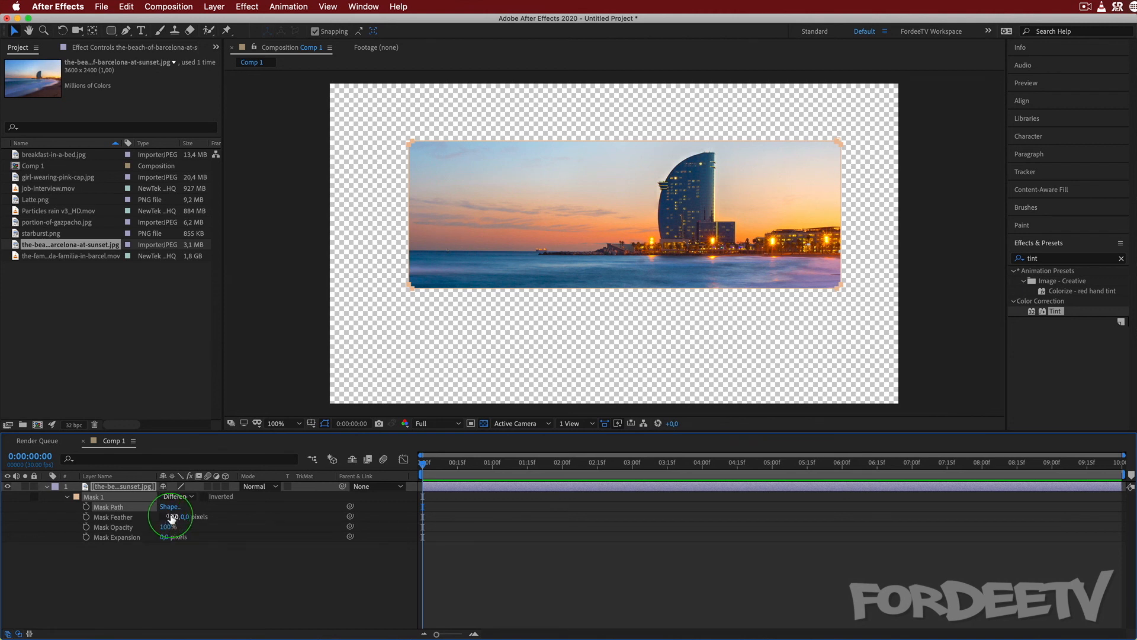
left_click_drag(170, 516, 300, 516)
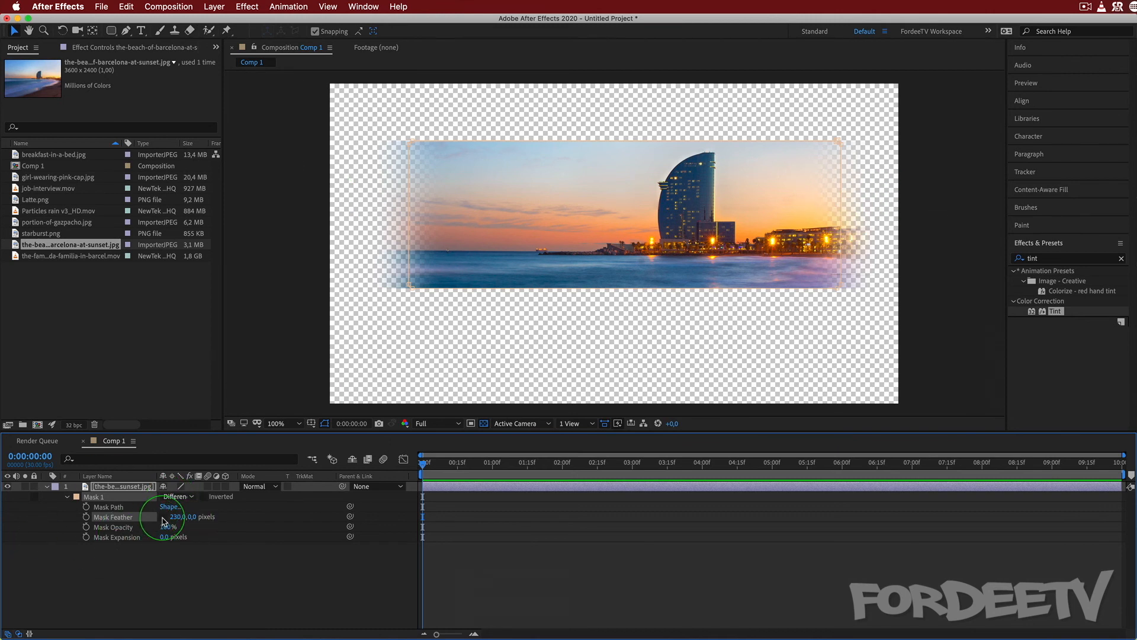
key("super+z")
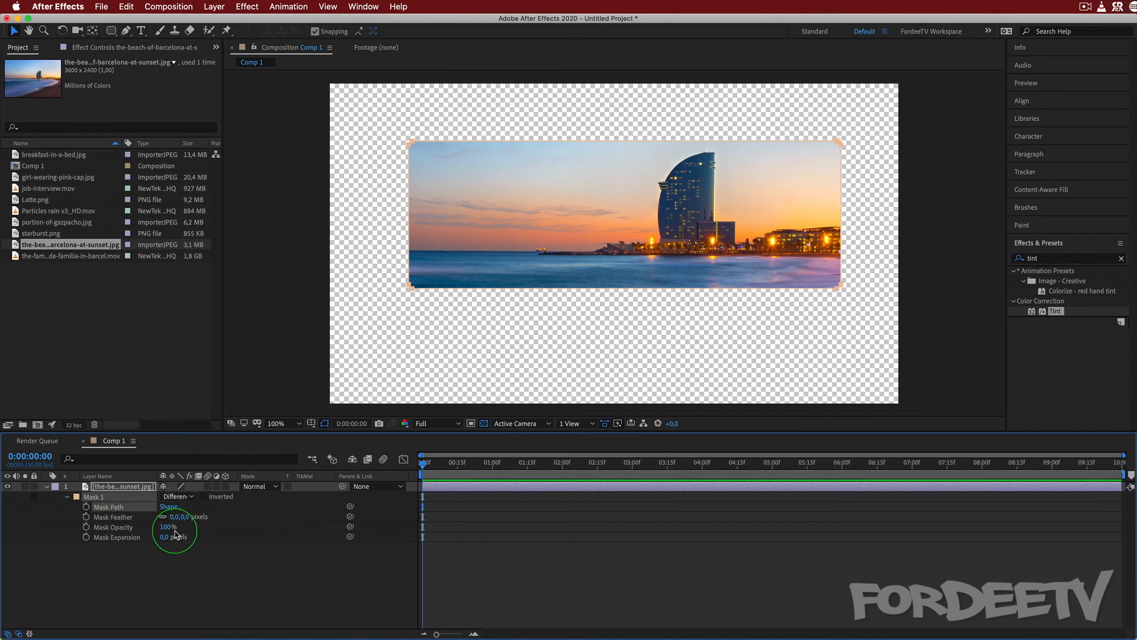
Vary Mask Opacity and restore it to 100%, and try Mask Expansion values of 120 and -77 pixels before restoring 0.
left_click_drag(168, 527, 332, 540)
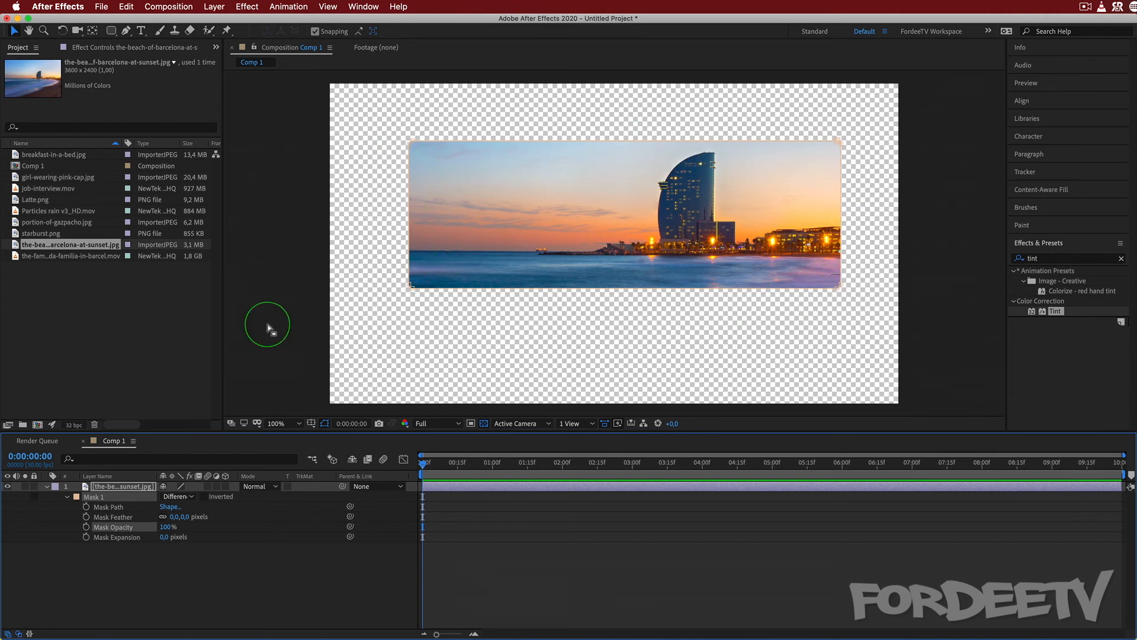
left_click(164, 536)
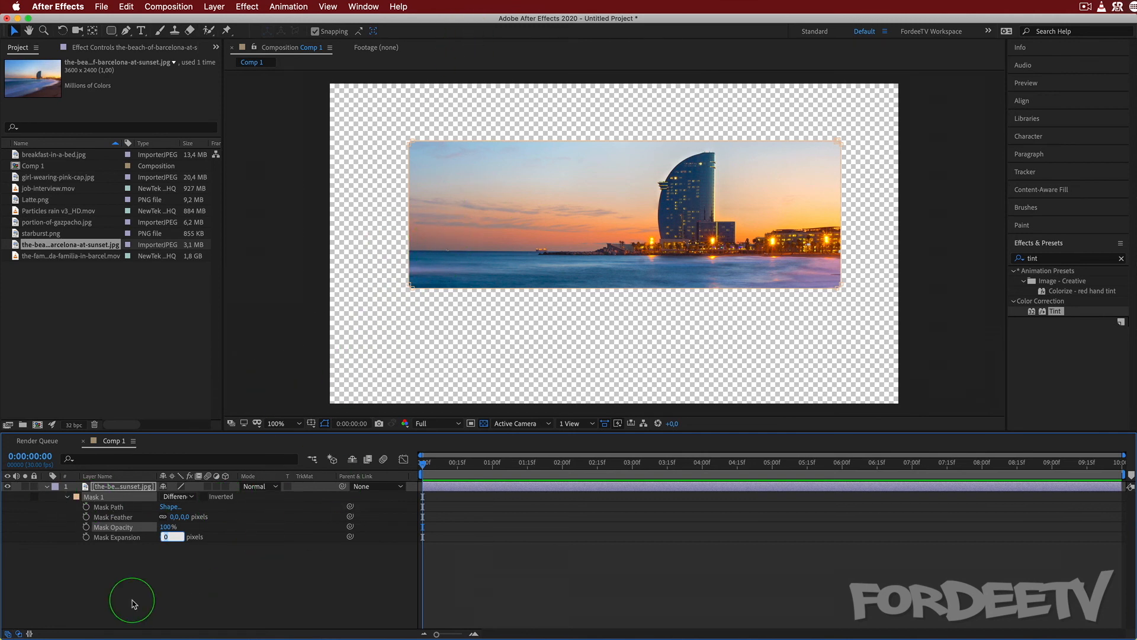
left_click(135, 557)
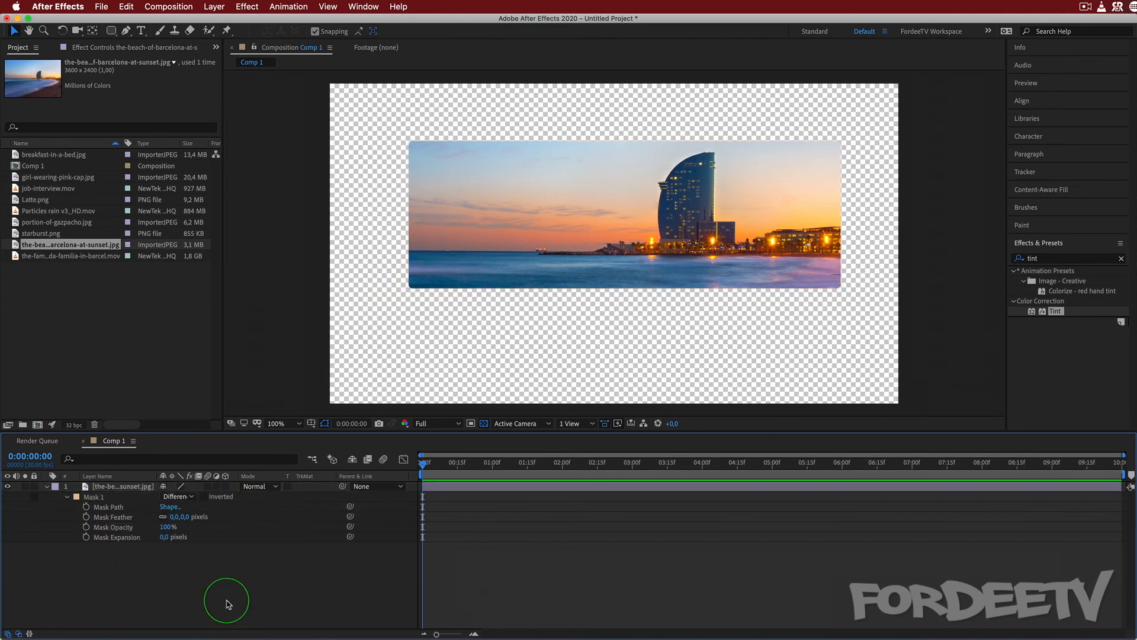
left_click_drag(162, 536, 261, 537)
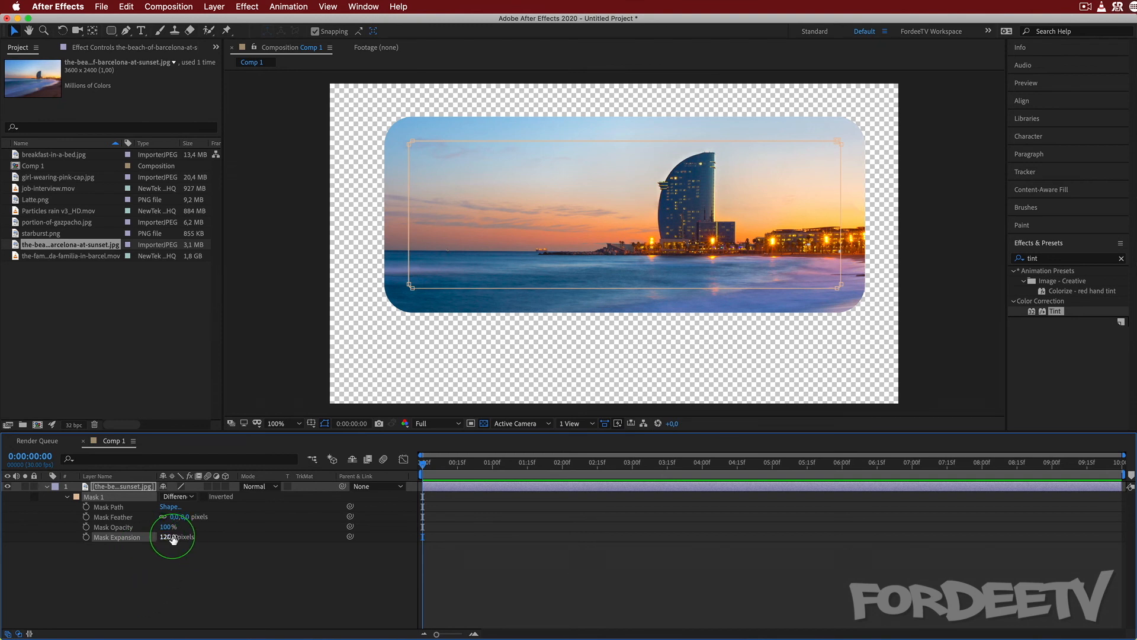
left_click_drag(172, 536, 49, 536)
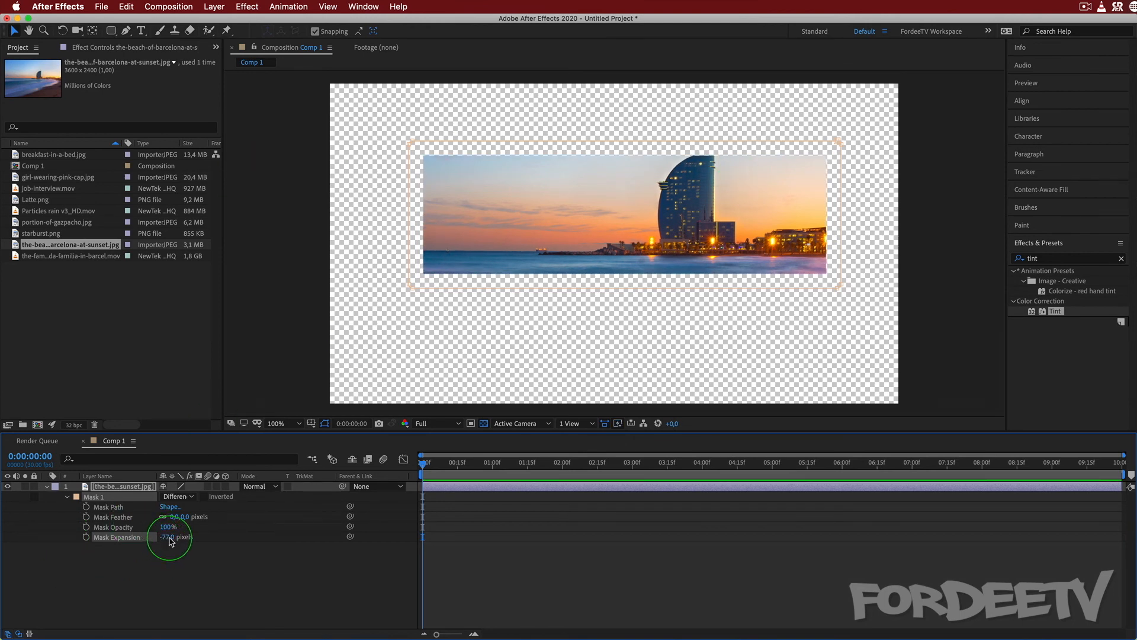
key("Return")
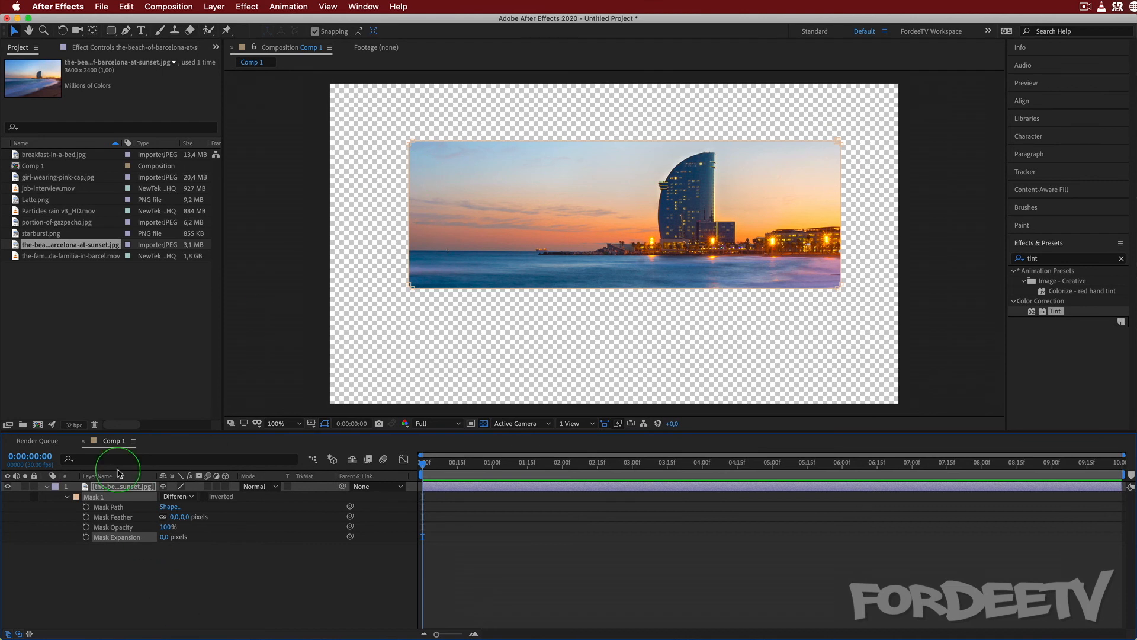
Compare the Add and Difference modes on Mask 1 and leave it set to Add.
left_click(169, 498)
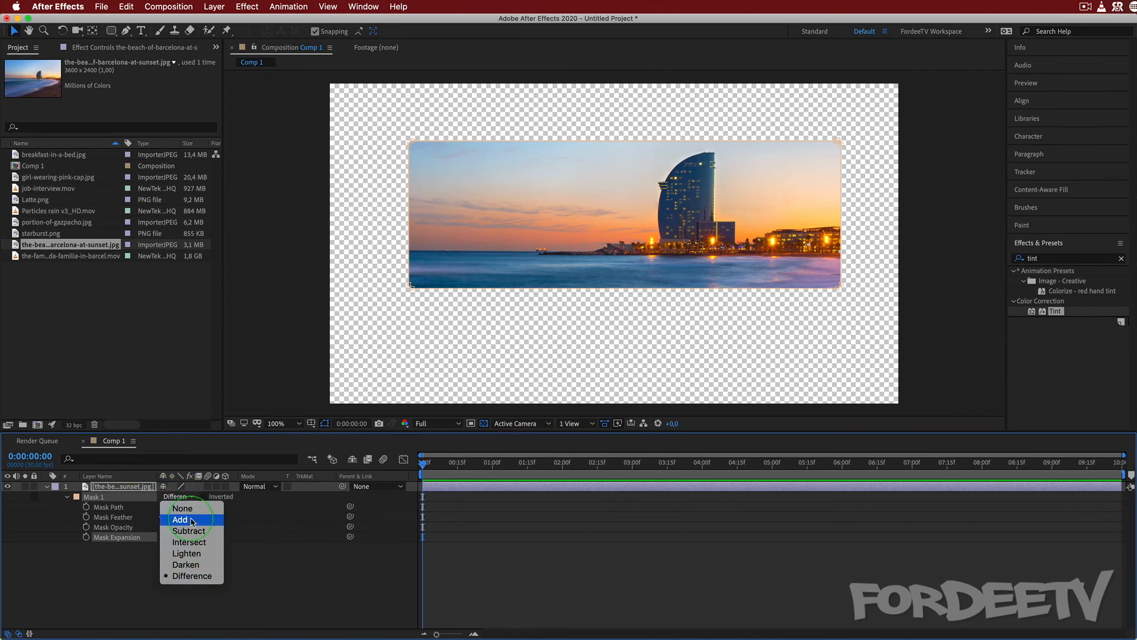
left_click(178, 518)
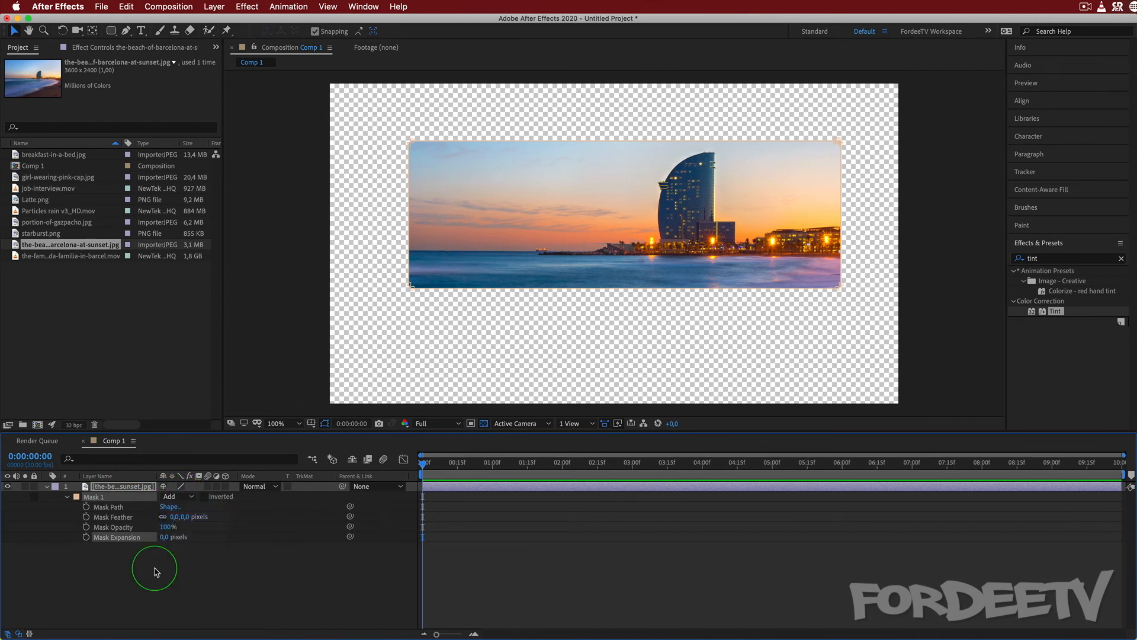
left_click(171, 496)
left_click(182, 578)
left_click(175, 498)
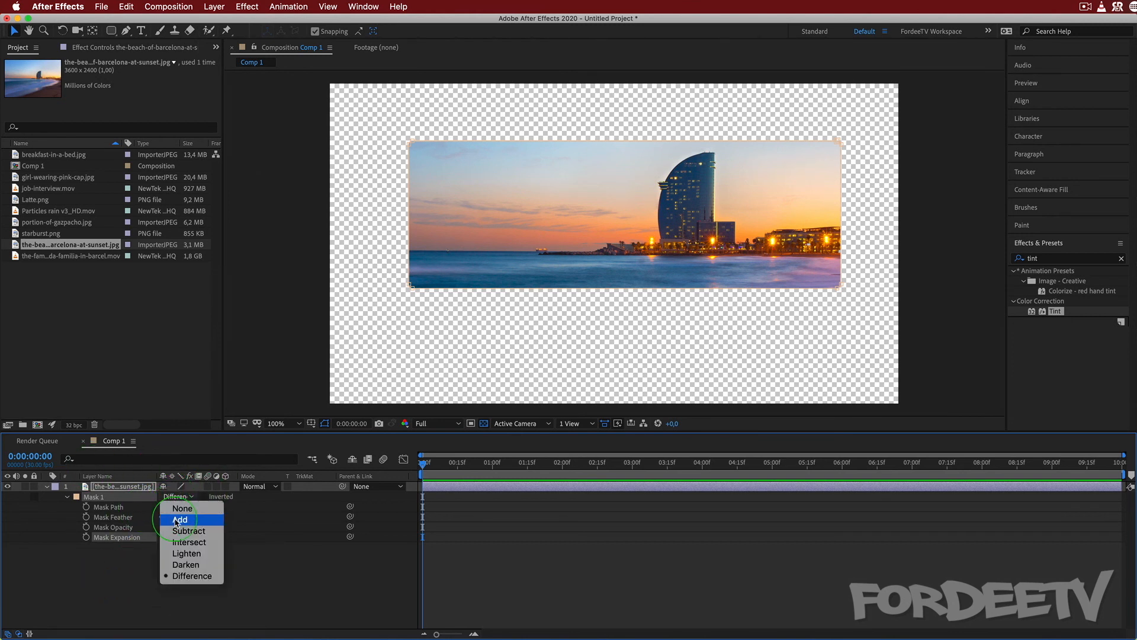
left_click(178, 520)
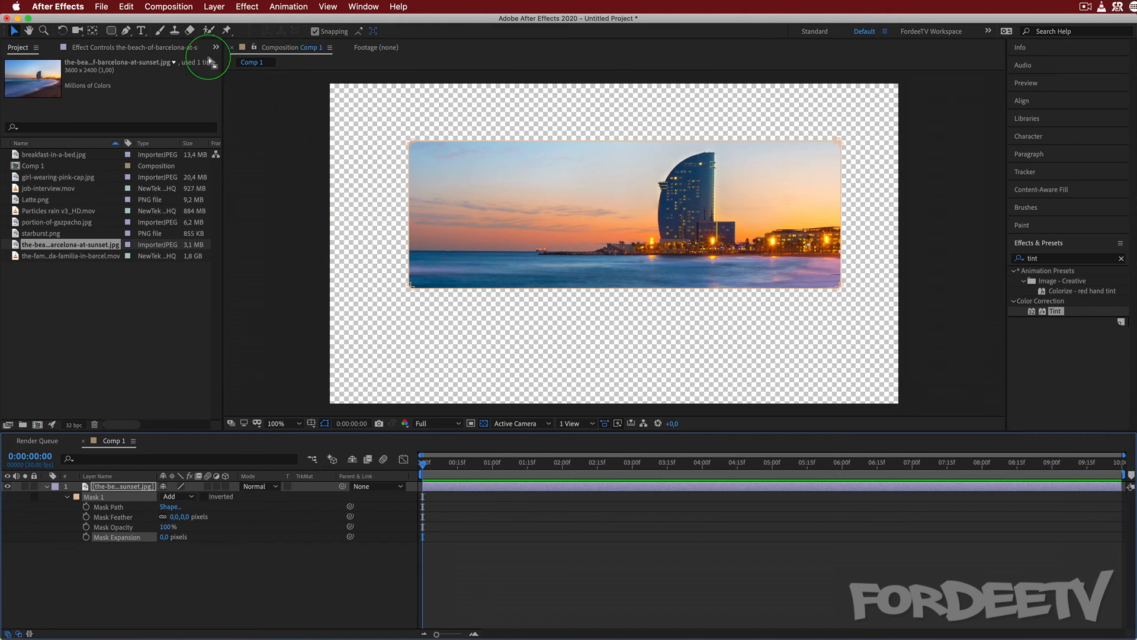
Transform the whole Mask 1 path with the Selection tool by moving it slightly to the right on the image.
left_click(13, 31)
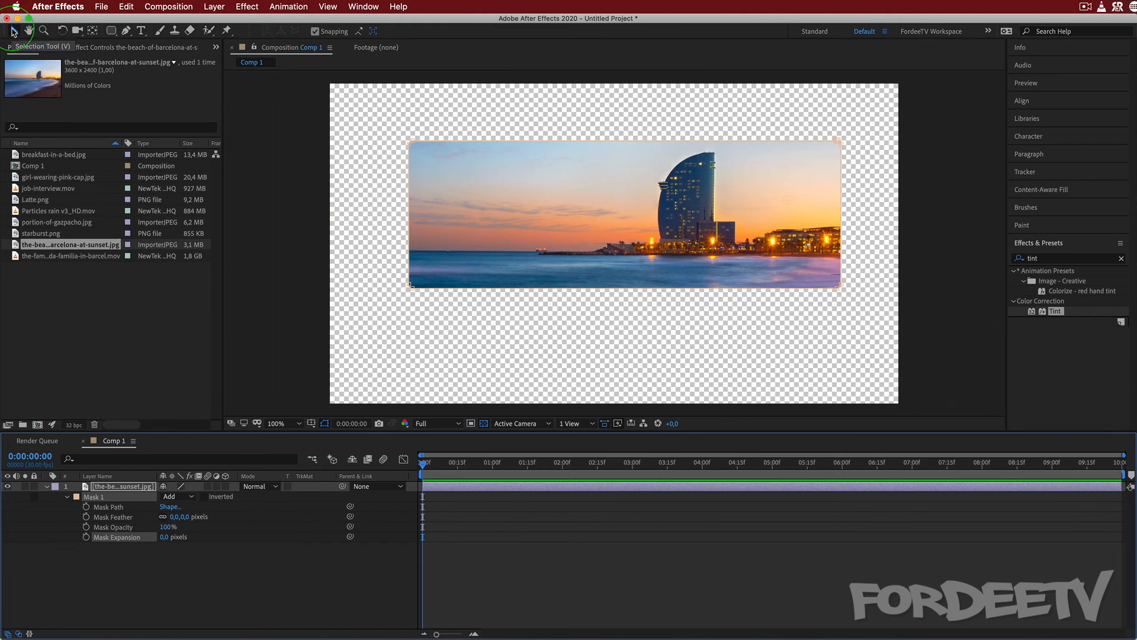
left_click(409, 144)
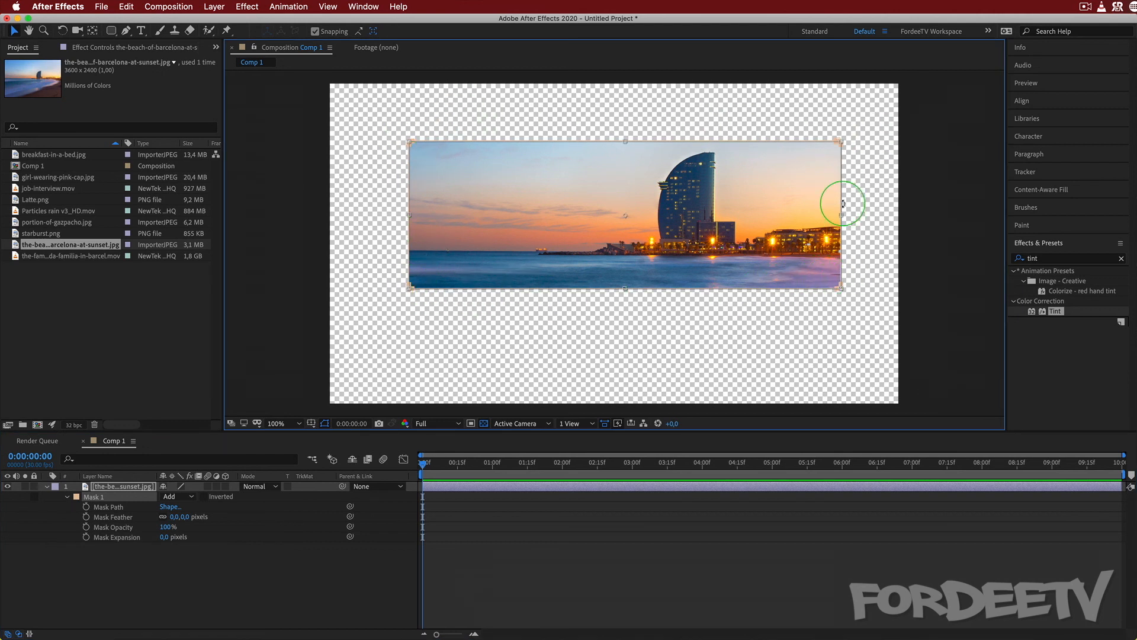
mouse_move(475, 203)
left_mouse_down()
mouse_move(423, 266)
mouse_move(536, 152)
mouse_move(418, 215)
mouse_move(484, 194)
left_mouse_up()
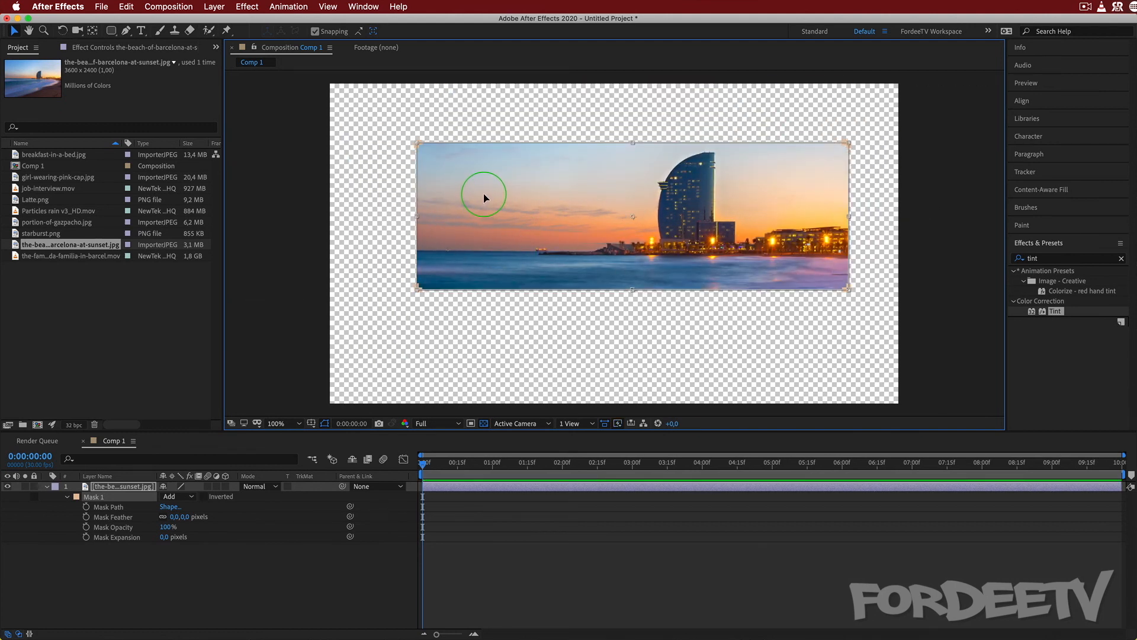
key("Return")
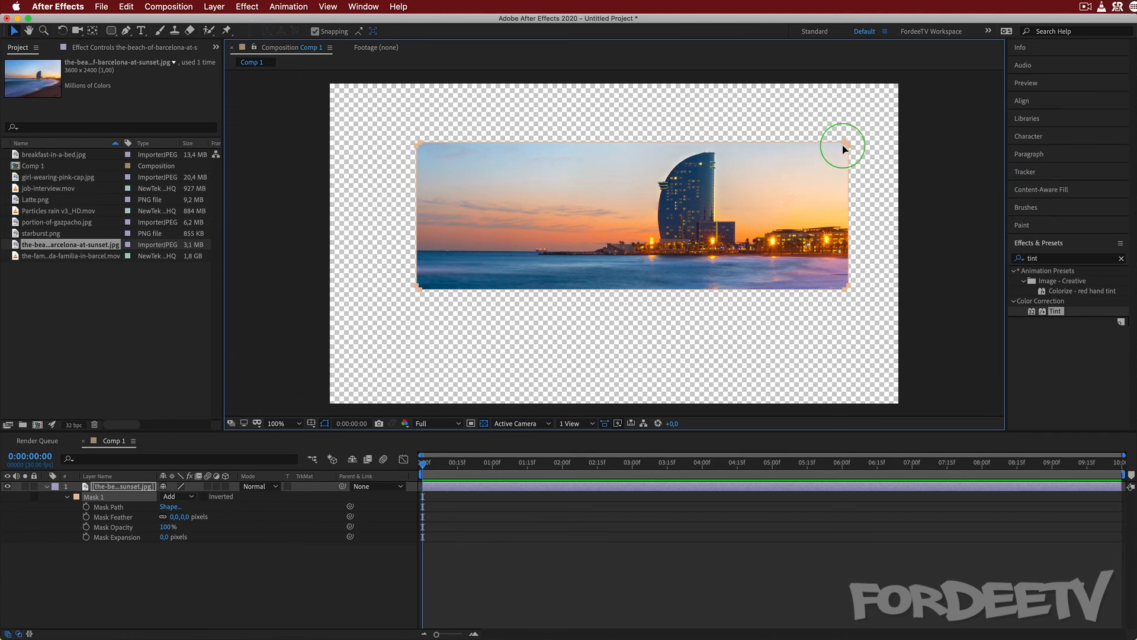
Zoom the composition to 200% and move the mask's upper-left corner vertex inward and down into the sky.
left_click(285, 423)
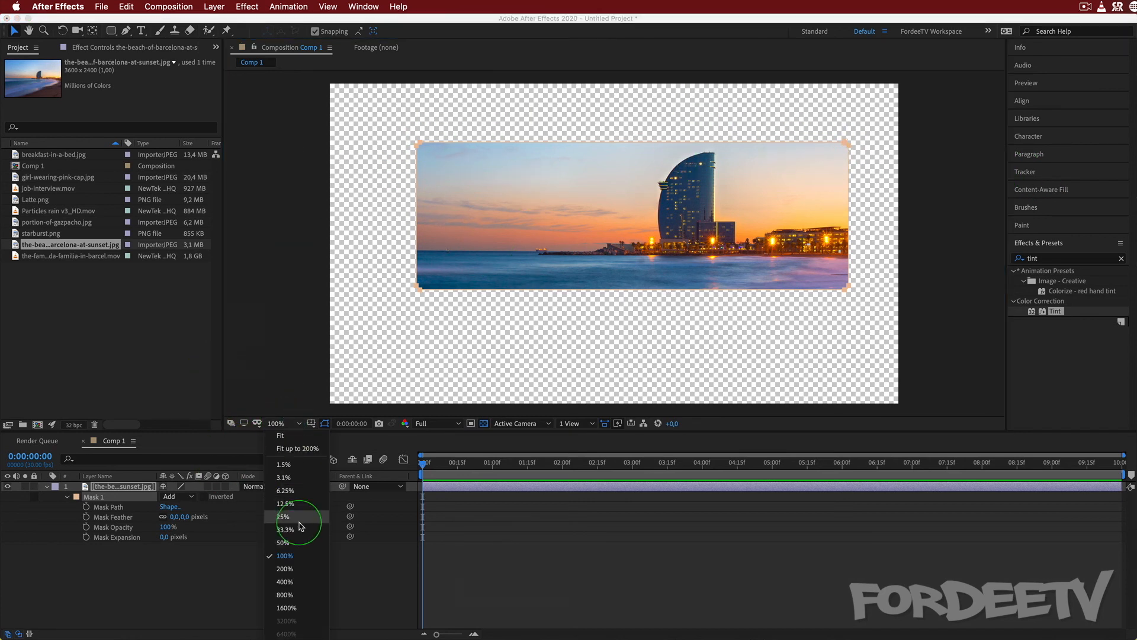
left_click(288, 567)
key("h")
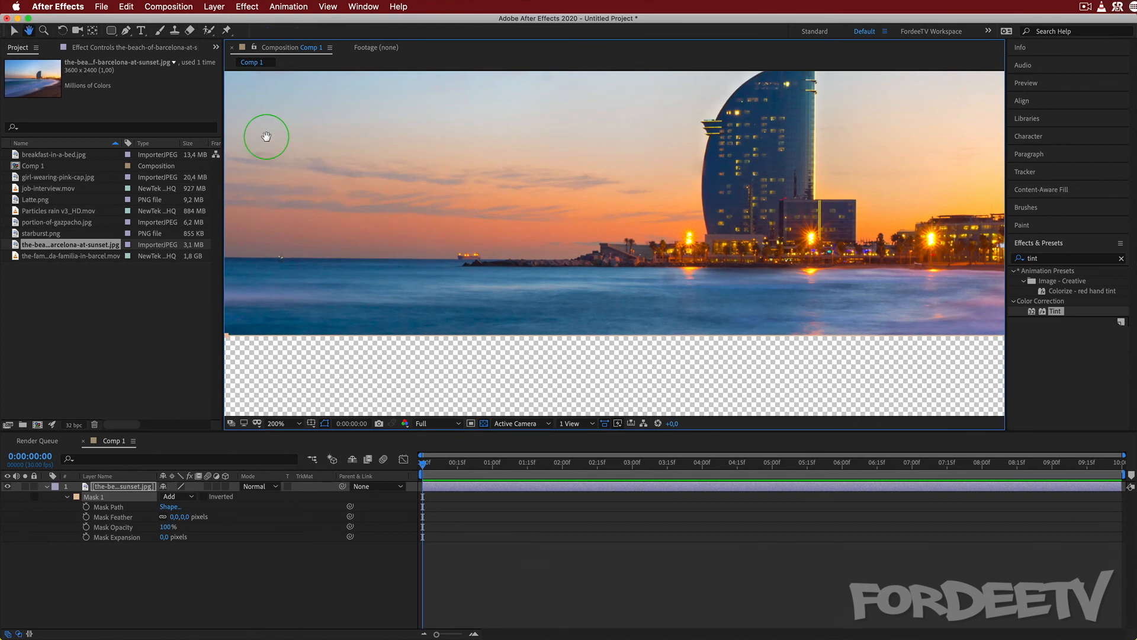
left_click_drag(269, 135, 444, 196)
key("v")
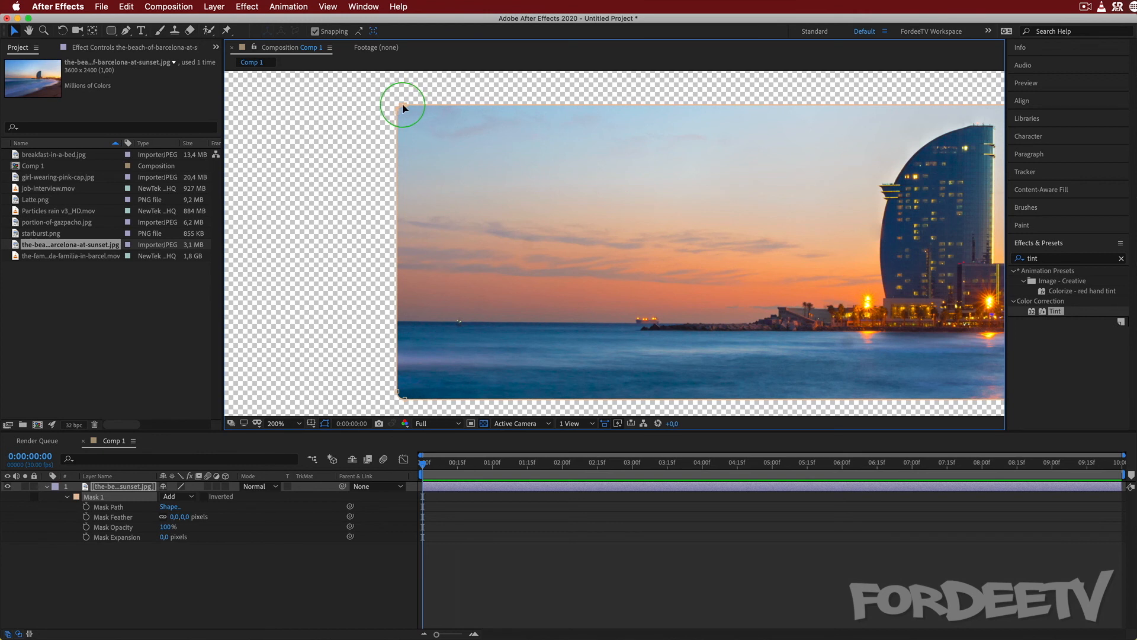
left_click_drag(403, 104, 603, 180)
At 100% zoom, move the mask's upper inner vertex above the tower and pull its lower edge down into a point below the sea.
left_click(285, 421)
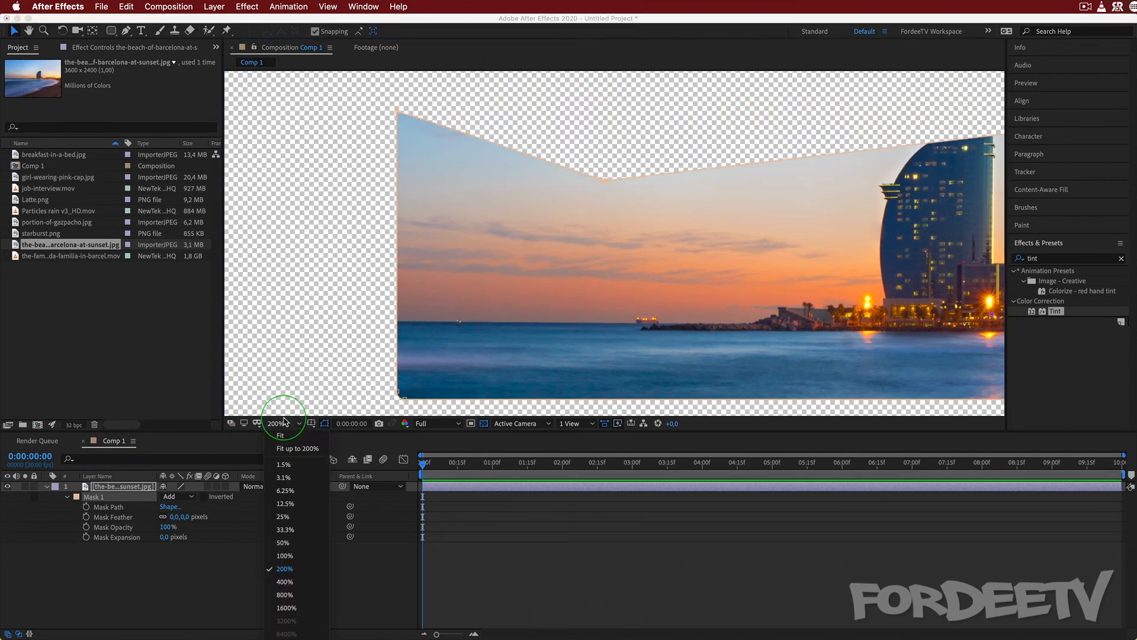
left_click(284, 555)
left_click(777, 164)
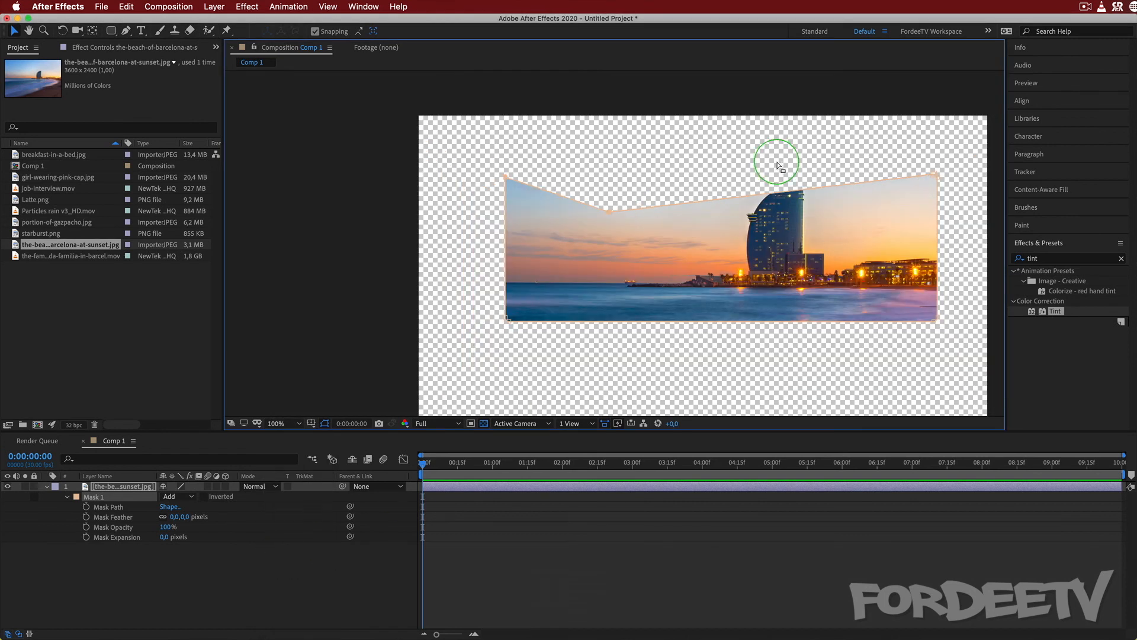
left_click_drag(594, 368, 527, 338)
key("v")
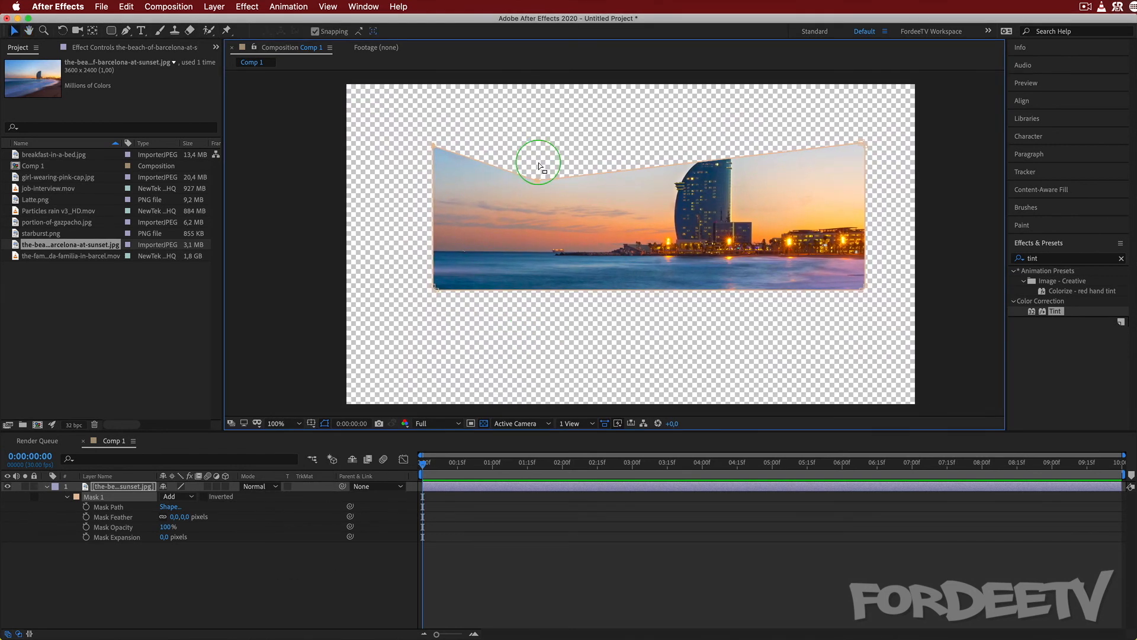
left_click_drag(535, 178, 728, 109)
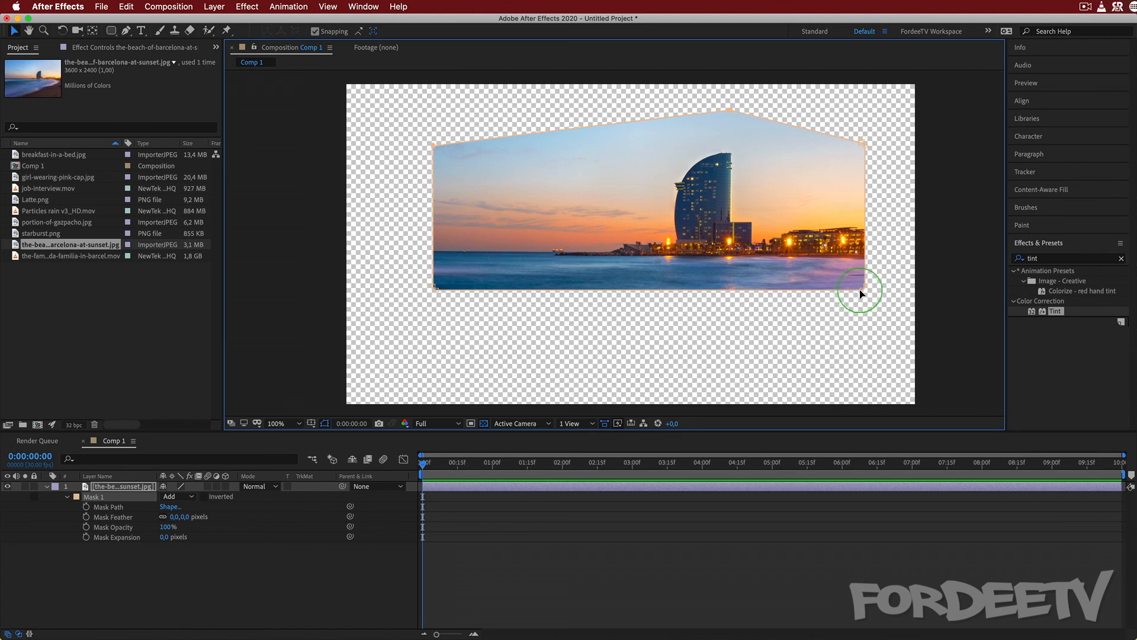
left_click_drag(706, 289, 644, 343)
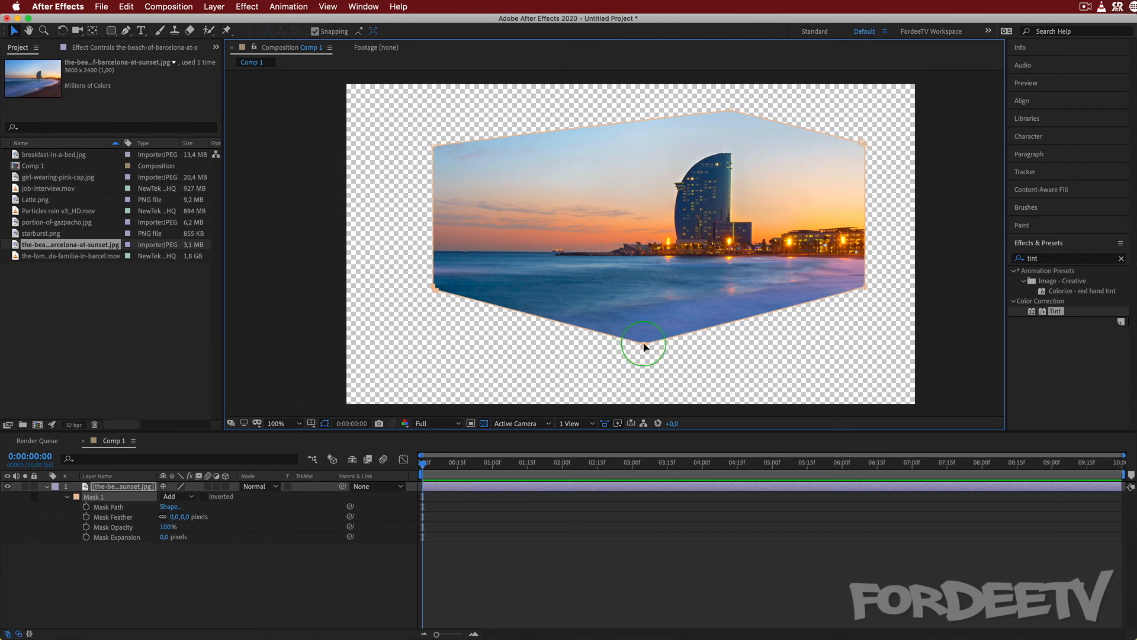
left_click_drag(645, 346, 583, 334)
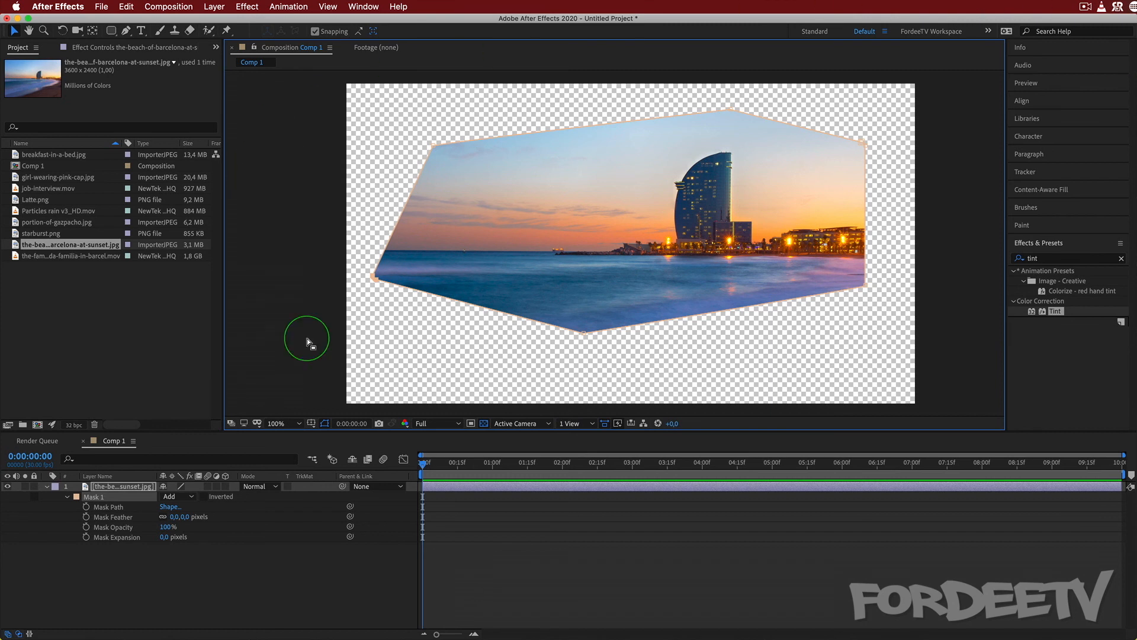
Move the entire reshaped mask to the right over the image, and delete the beach image layer from Comp 1.
left_click(584, 336)
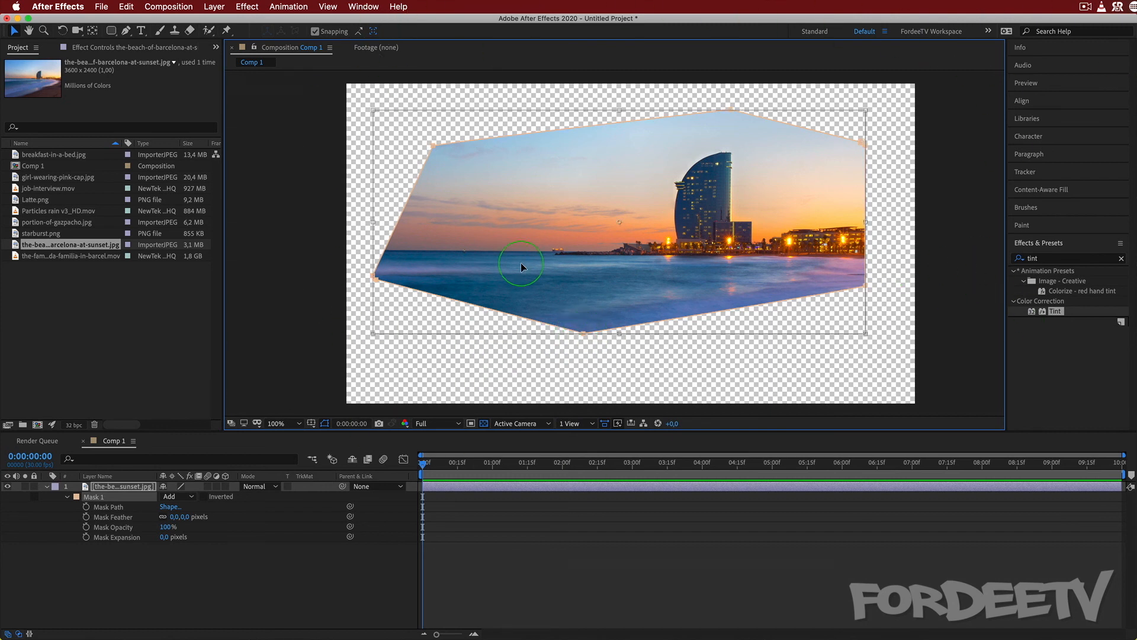
left_click_drag(521, 264, 556, 265)
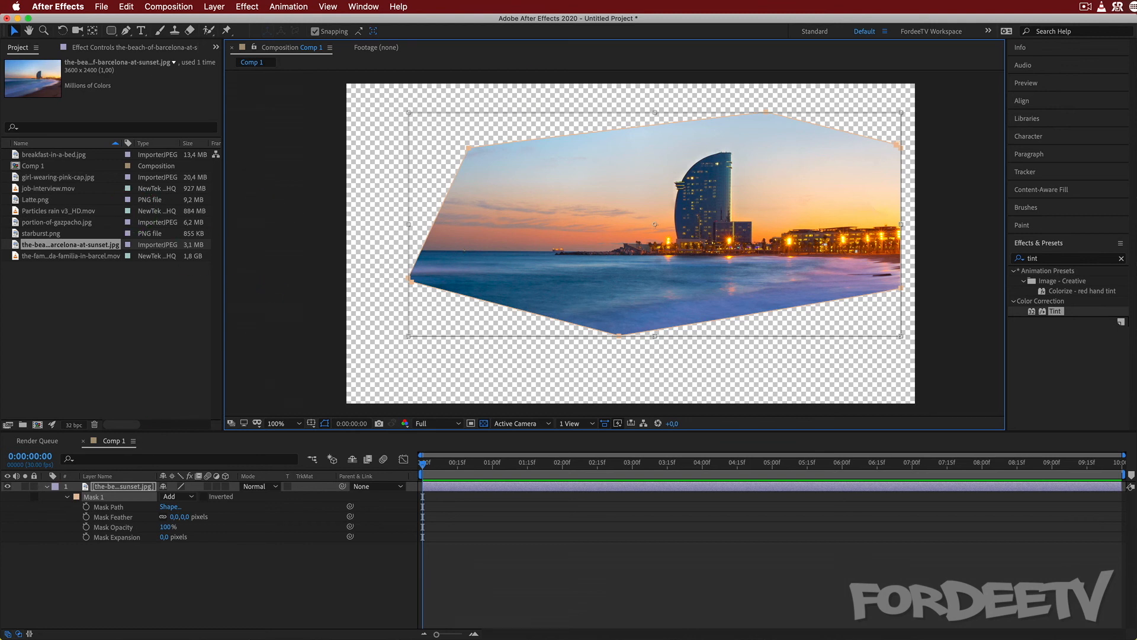
left_click(112, 485)
key("Delete")
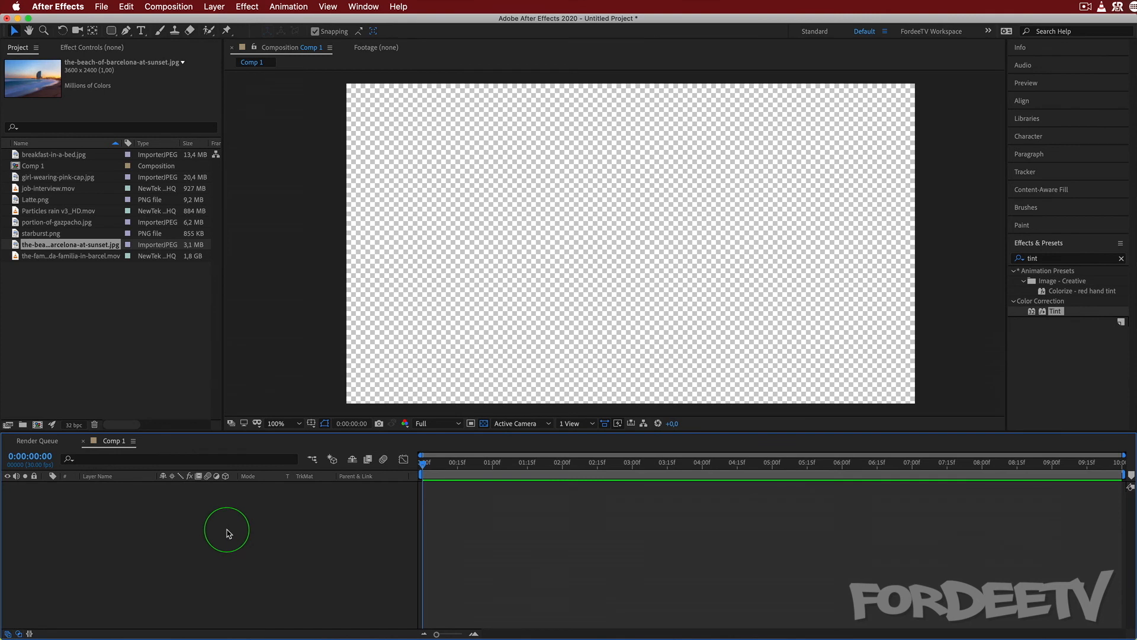
Add the-famous-temple-of-the-sagrada-familia-in-barcel.mov to Comp 1 and fit the layer to the composition.
left_click(37, 260)
left_click_drag(37, 262, 126, 509)
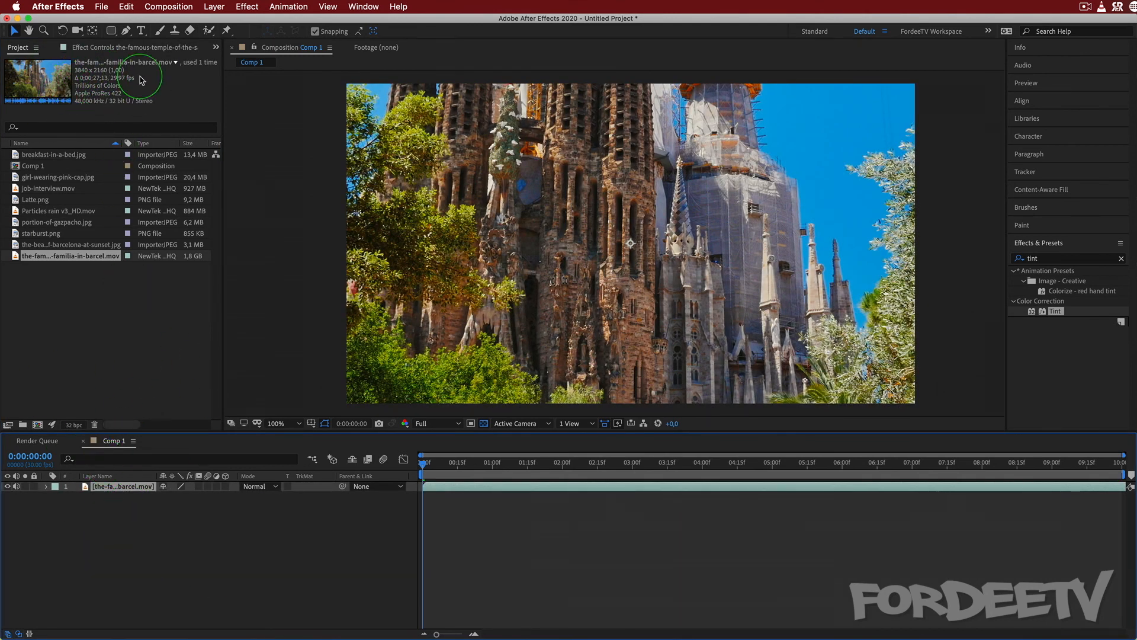
right_click(118, 489)
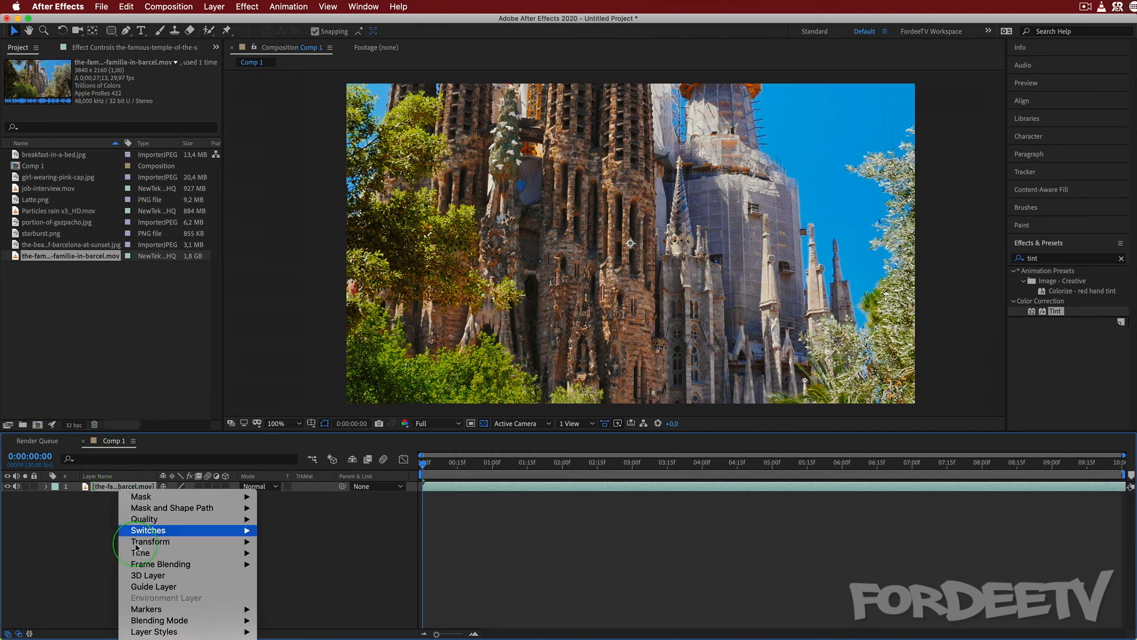
mouse_move(193, 542)
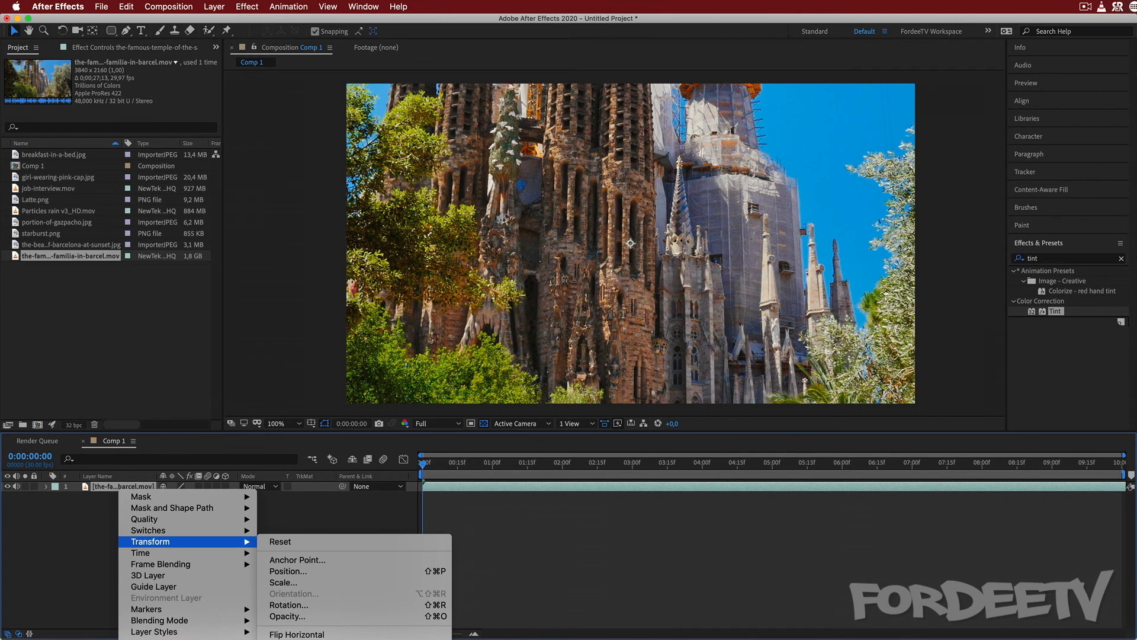
left_click(296, 638)
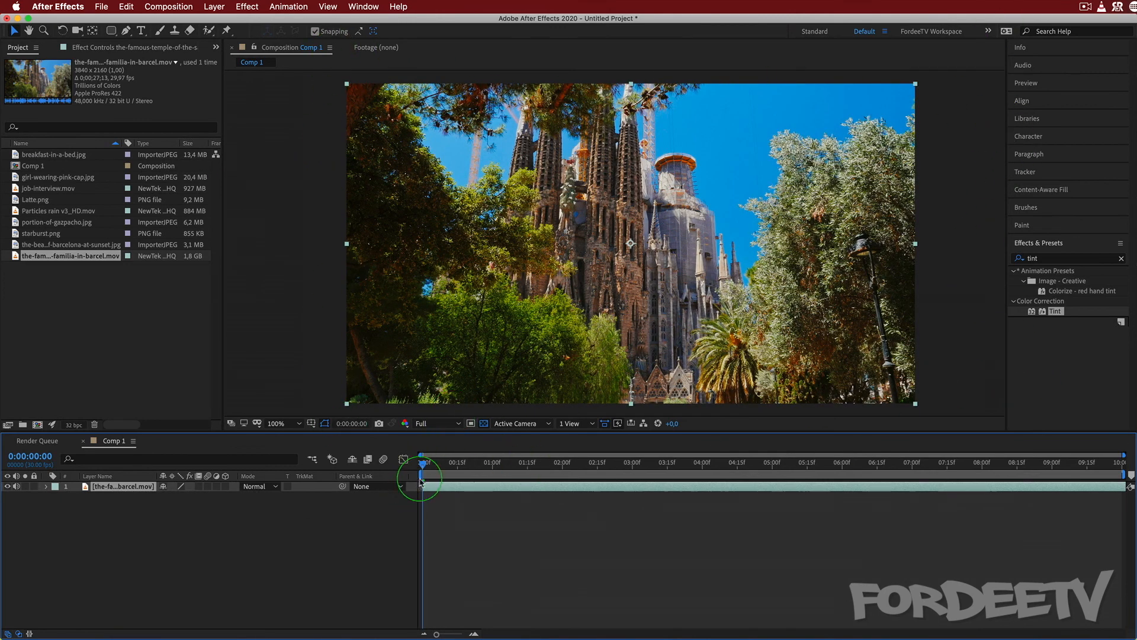
At 50% zoom, draw a tall rectangular mask over the middle of the temple, extending above and below the frame.
left_click_drag(425, 465, 264, 564)
left_click(293, 422)
left_click(289, 544)
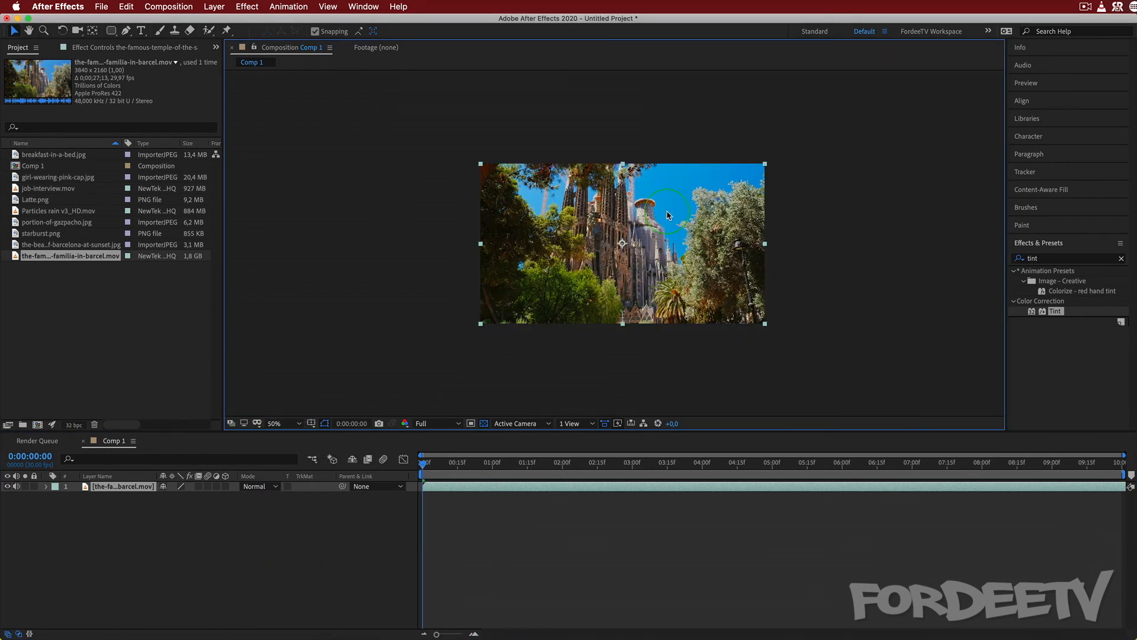
left_click(111, 30)
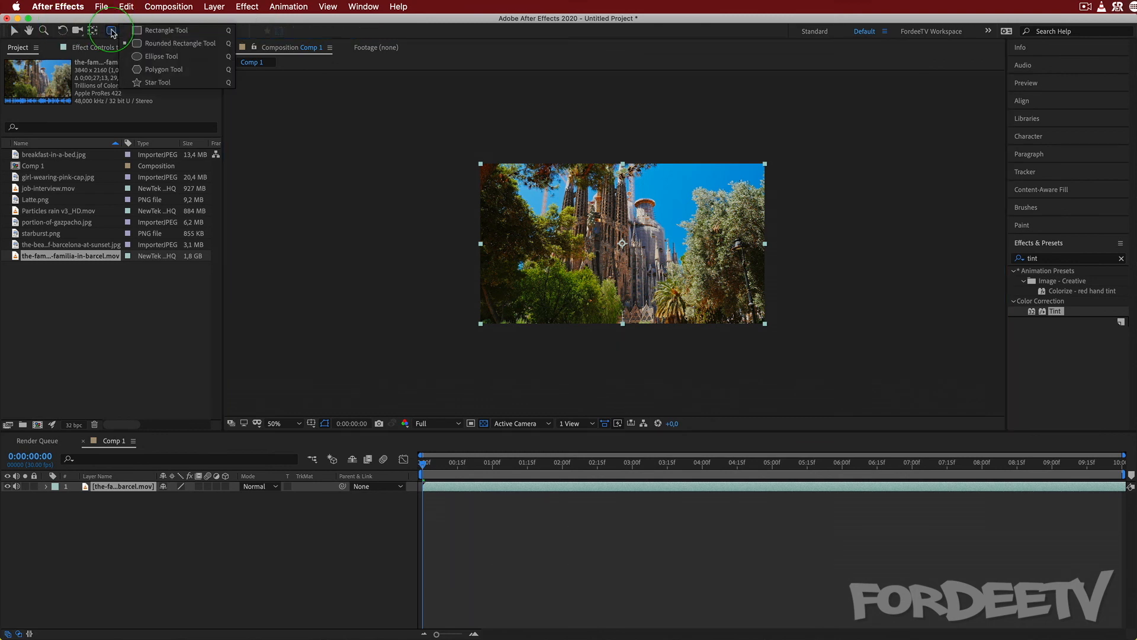
left_click(164, 31)
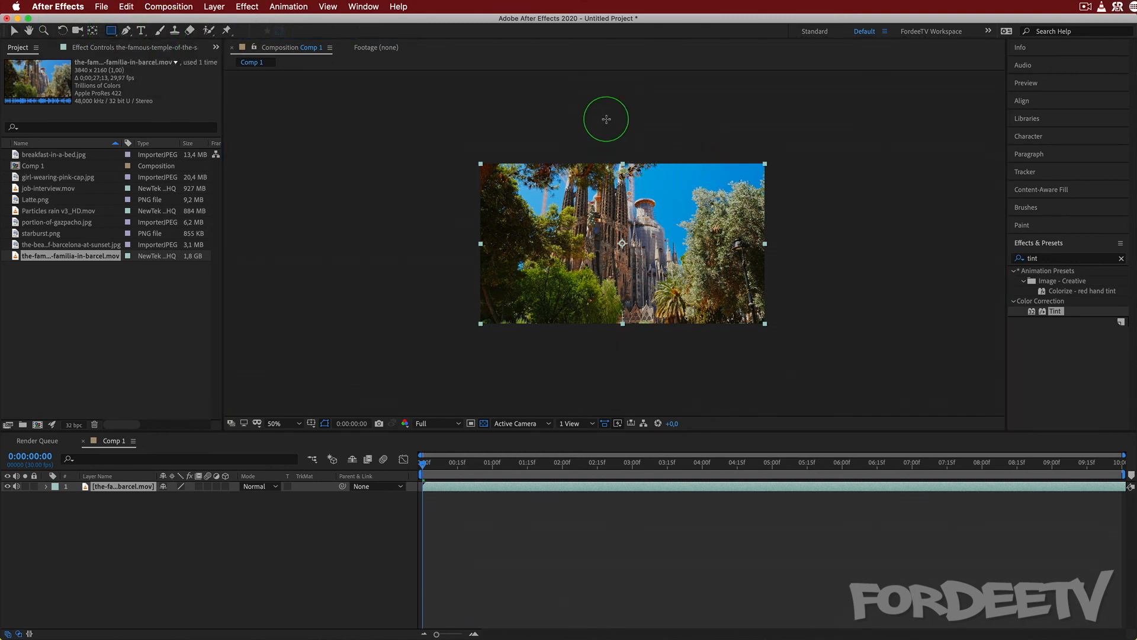
left_click_drag(601, 99, 693, 391)
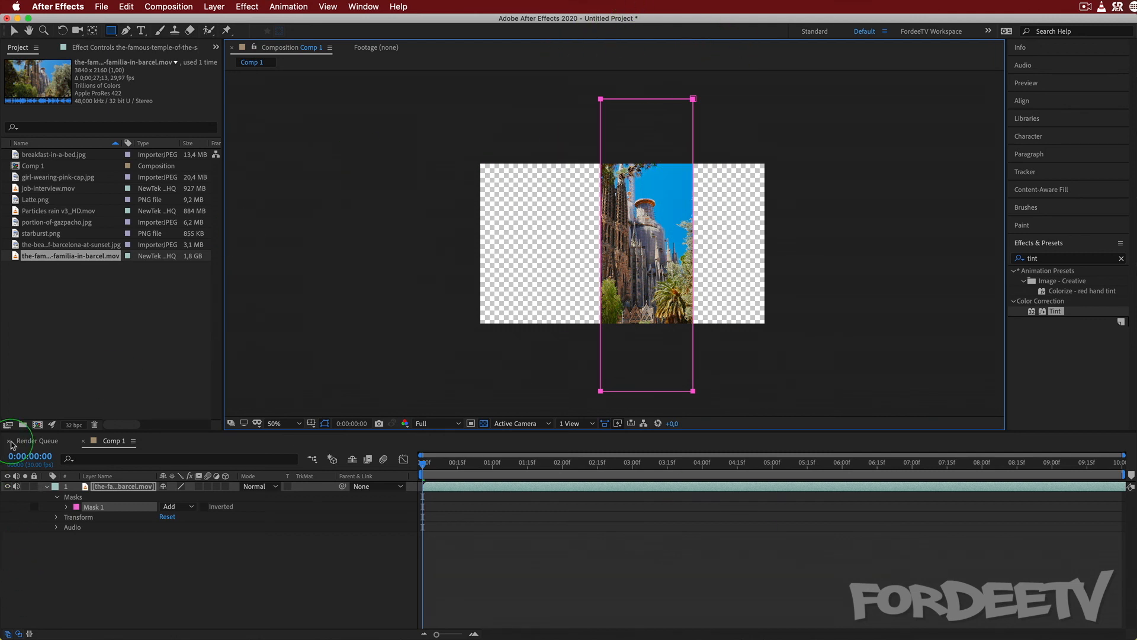
Duplicate the masked temple layer and delete Mask 1 from the lower copy.
left_click(103, 489)
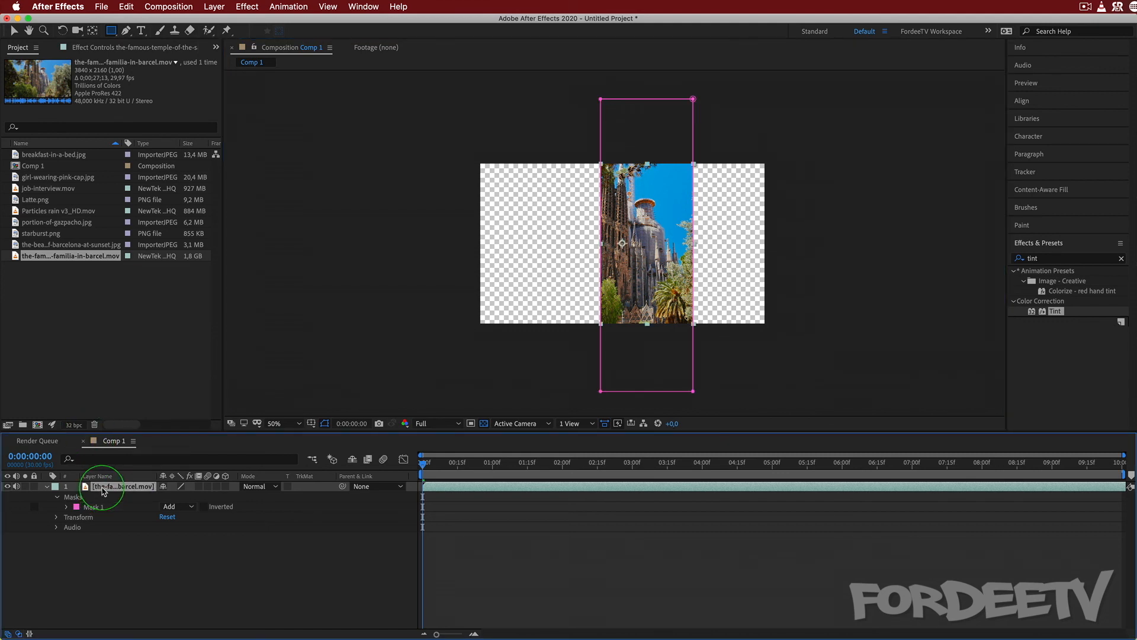
key("super+d")
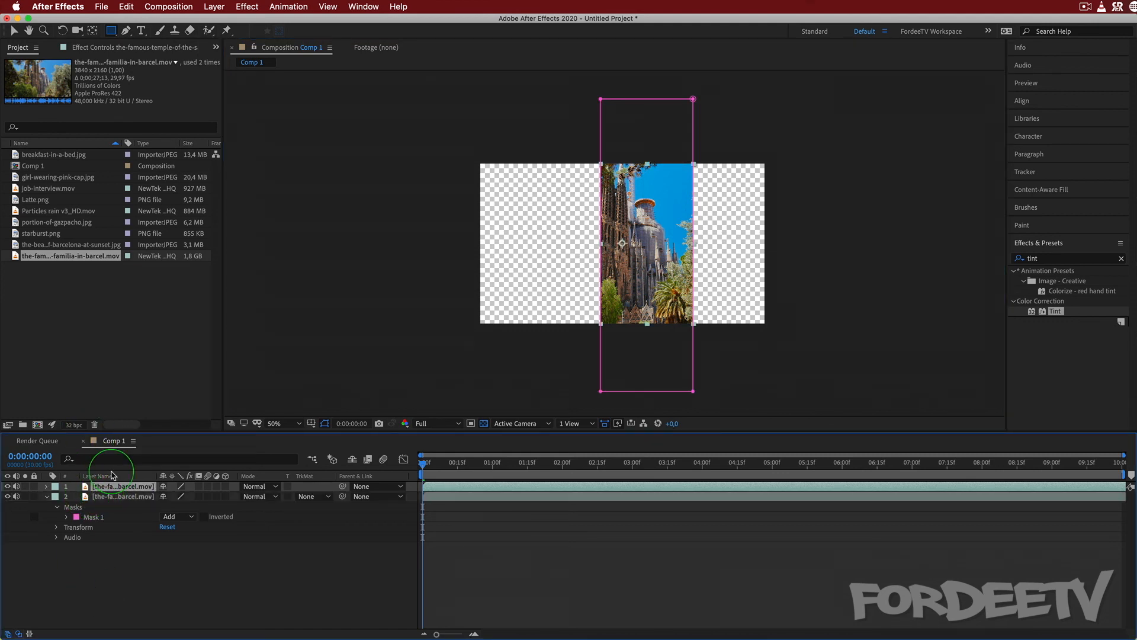
left_click(93, 499)
left_click(86, 517)
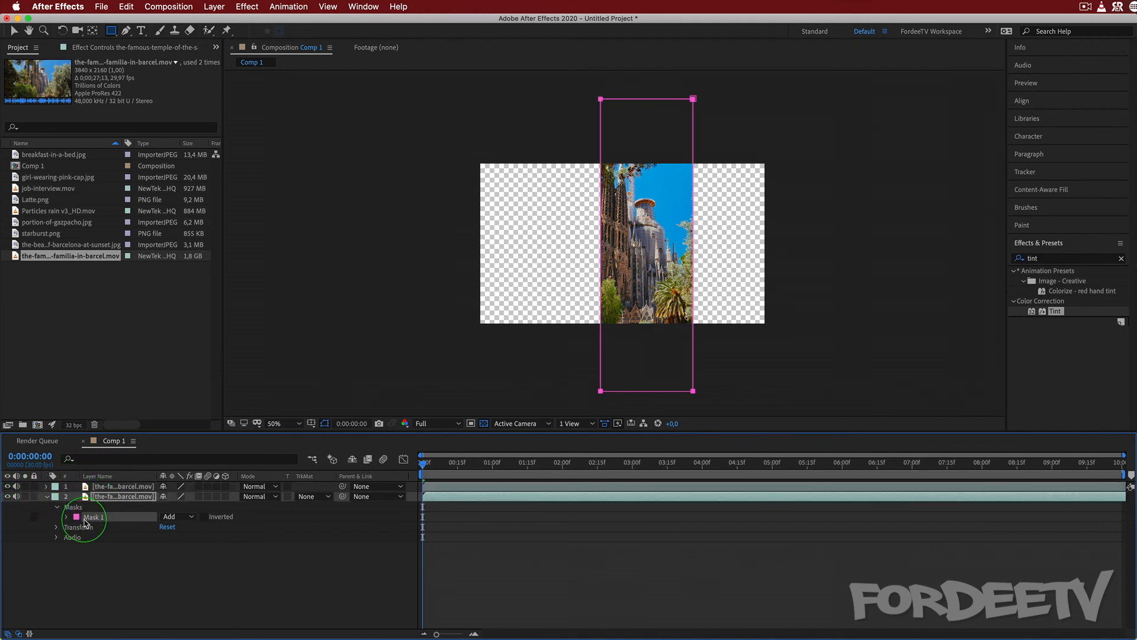
key("Delete")
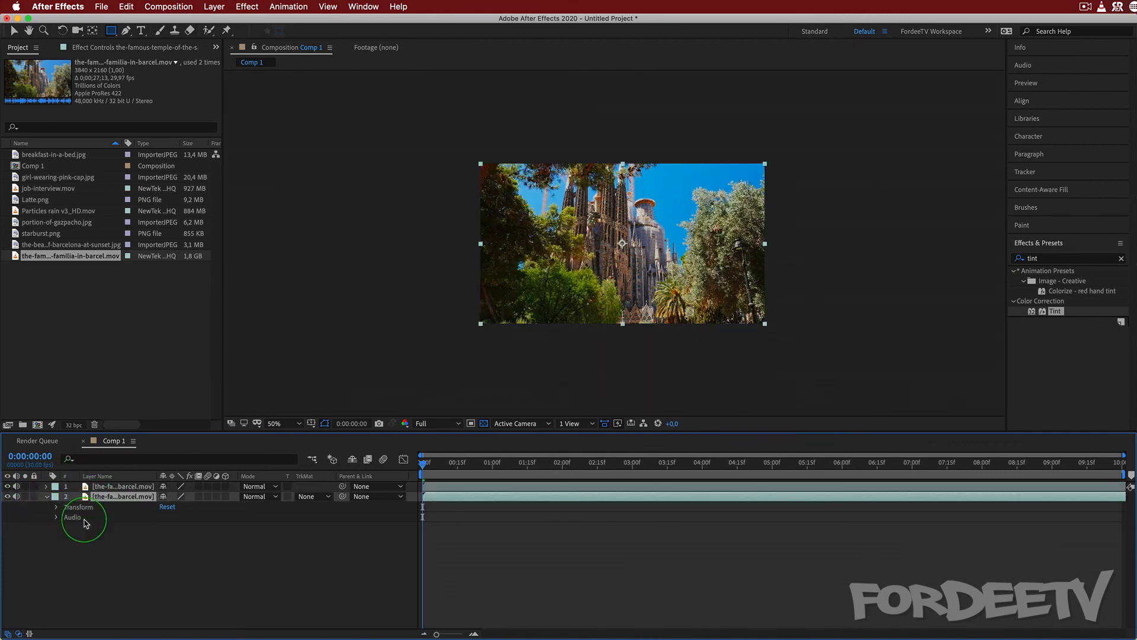
Hide the masked top layer, then scale up the lower temple layer and set its position to 1126, 540.
left_click(7, 487)
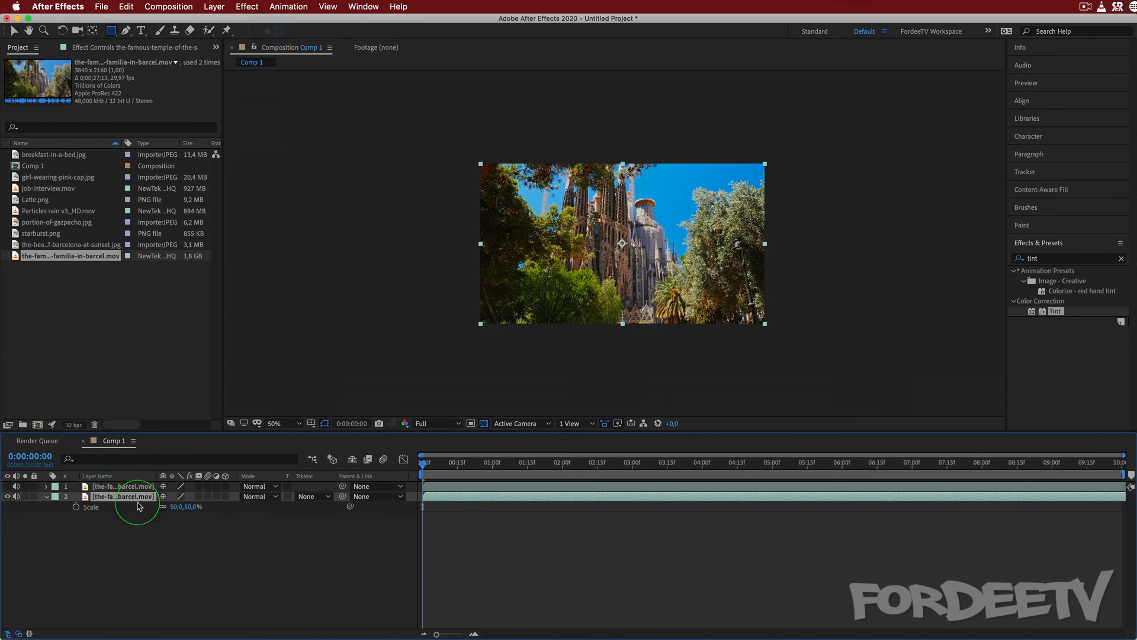
left_click_drag(172, 507, 192, 506)
key("p")
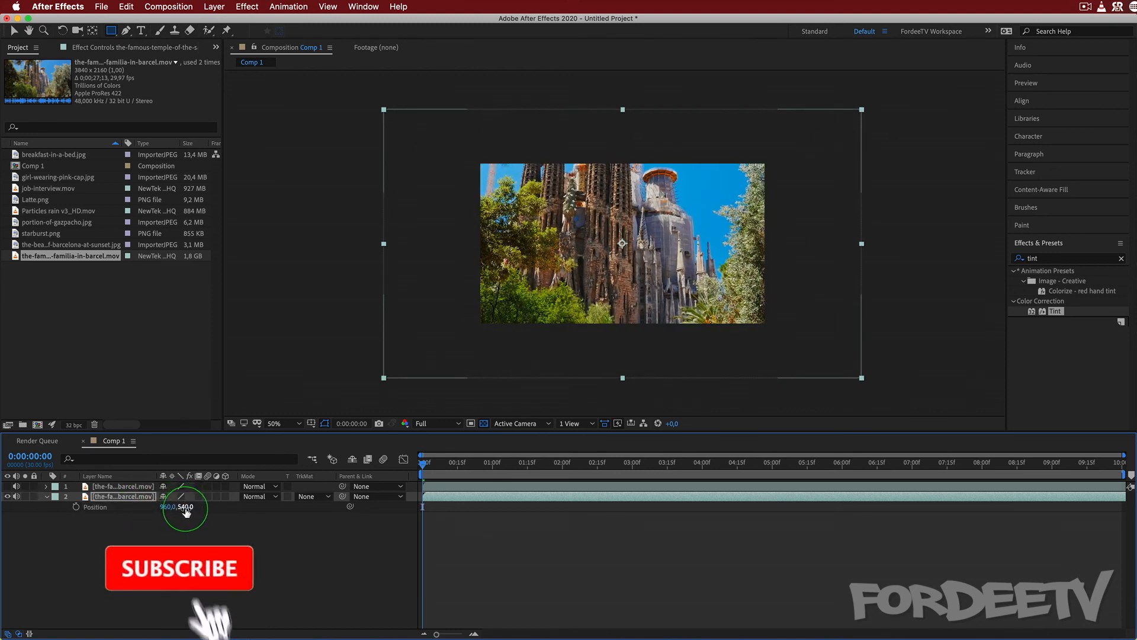
left_click_drag(168, 506, 256, 505)
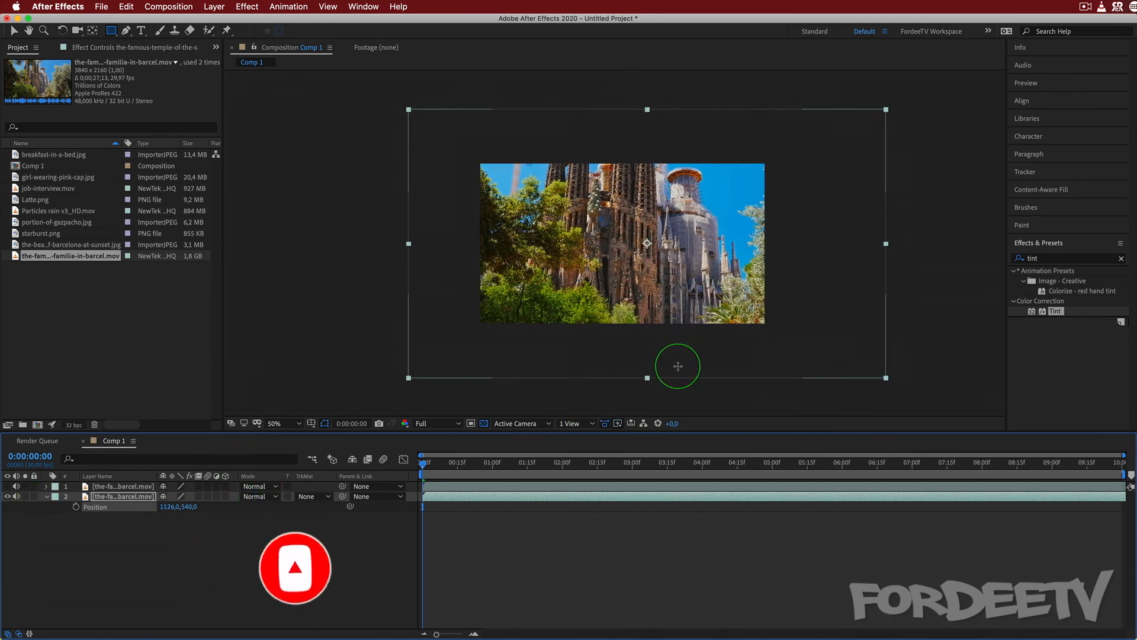
Apply Gaussian Blur to the lower temple layer with a Blurriness of 50.
left_click(1053, 259)
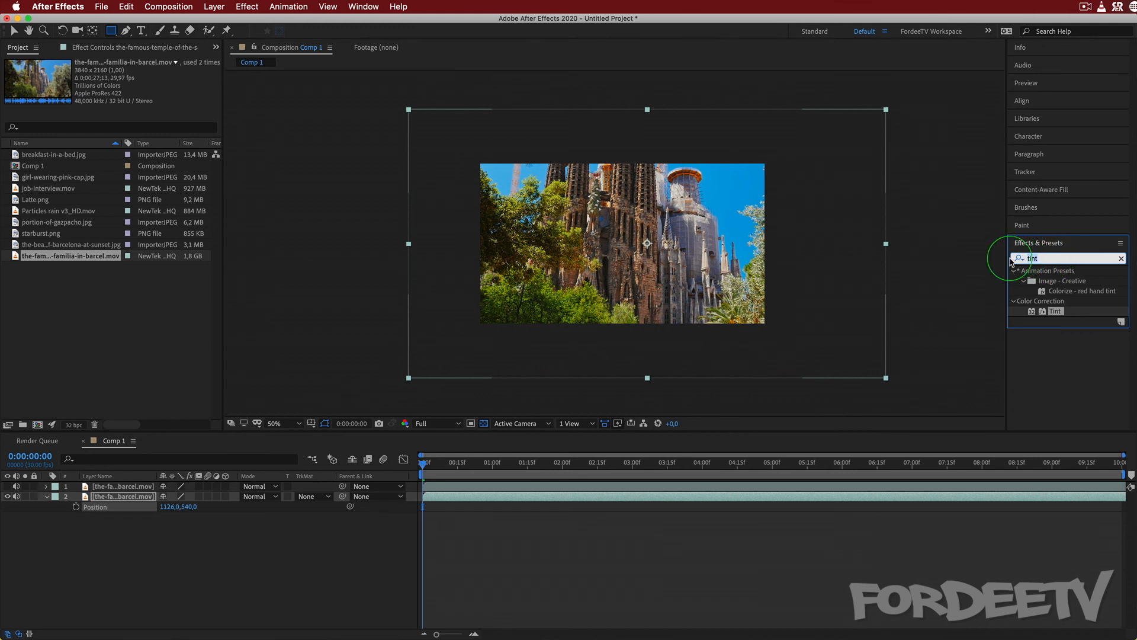
type("gau")
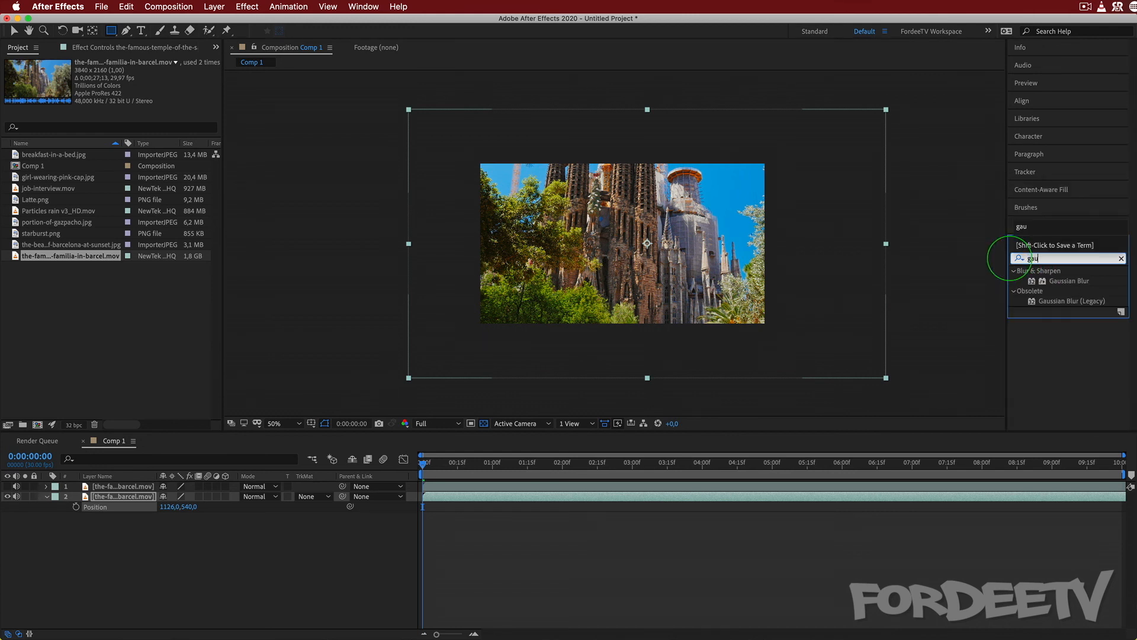
left_click(1060, 285)
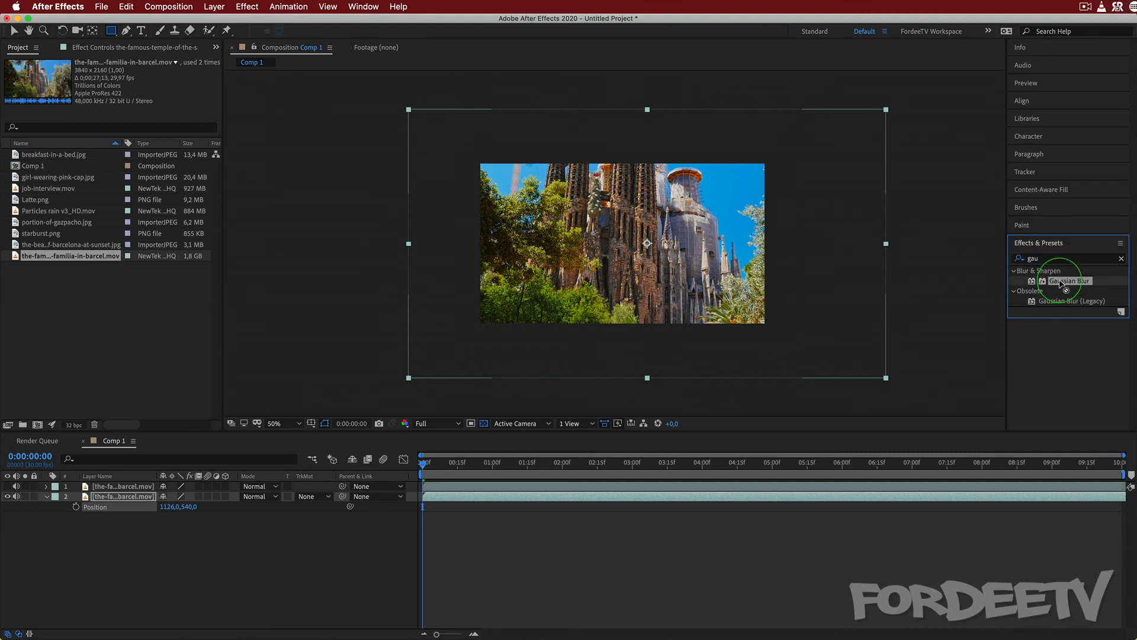
left_click_drag(1060, 284, 118, 498)
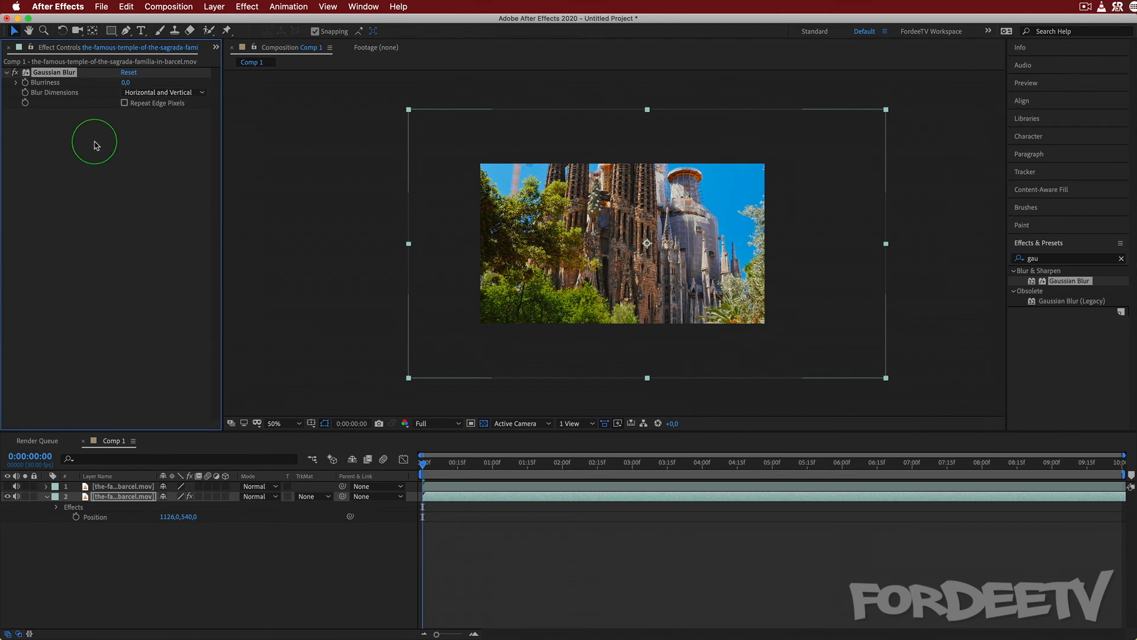
left_click(126, 83)
type("5")
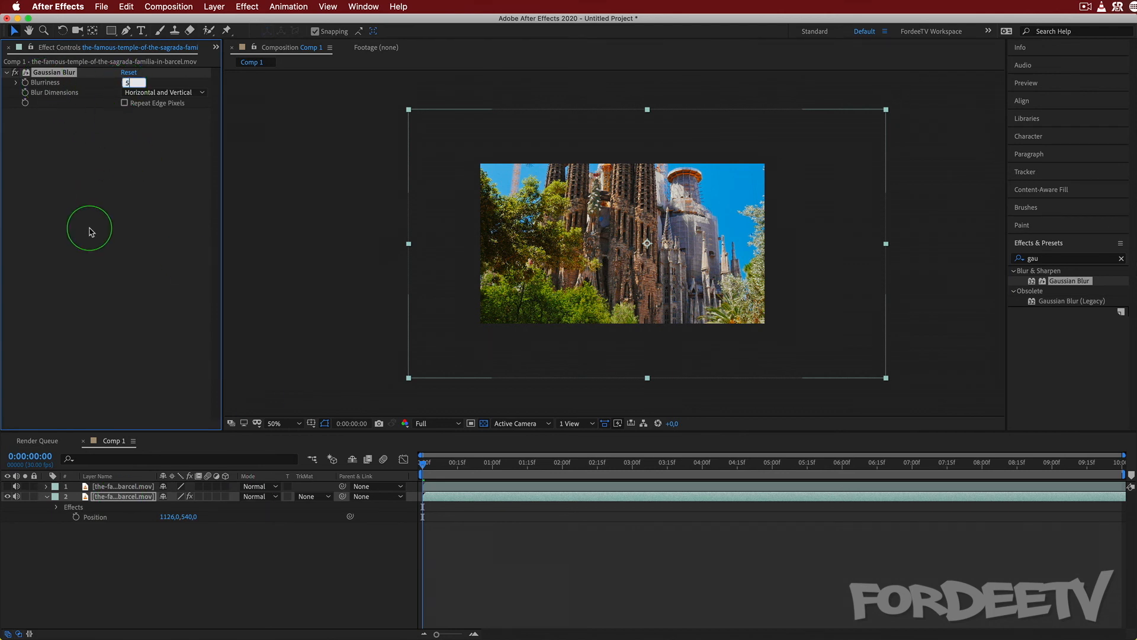
type("0")
key("Return")
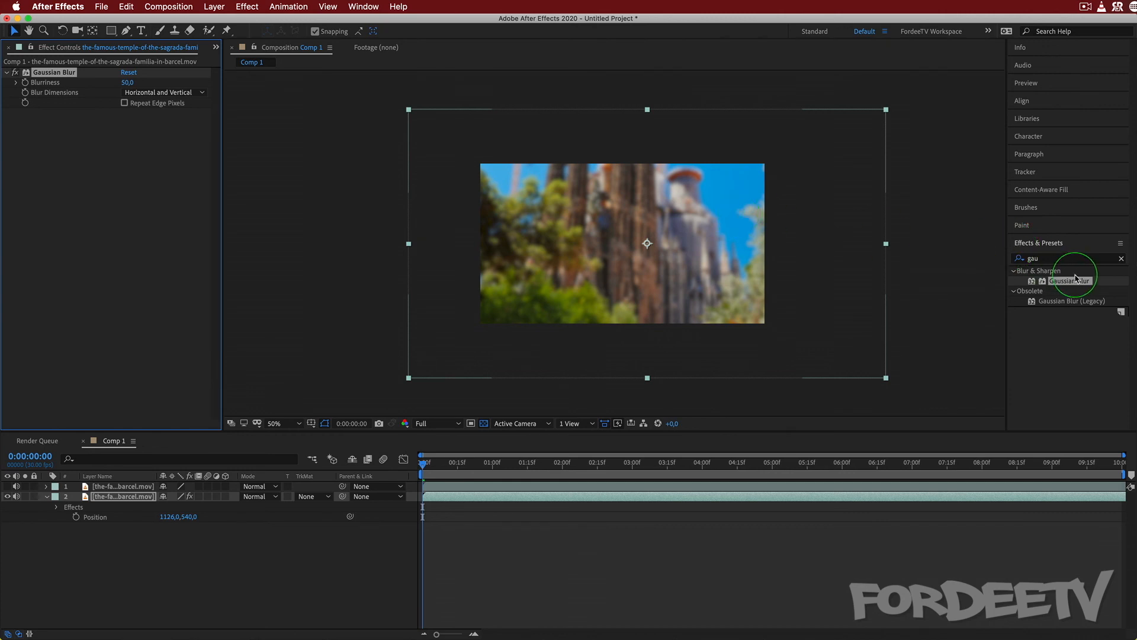
Apply Tint to the lower temple layer and map white to the blue 006CFF.
left_click(1051, 258)
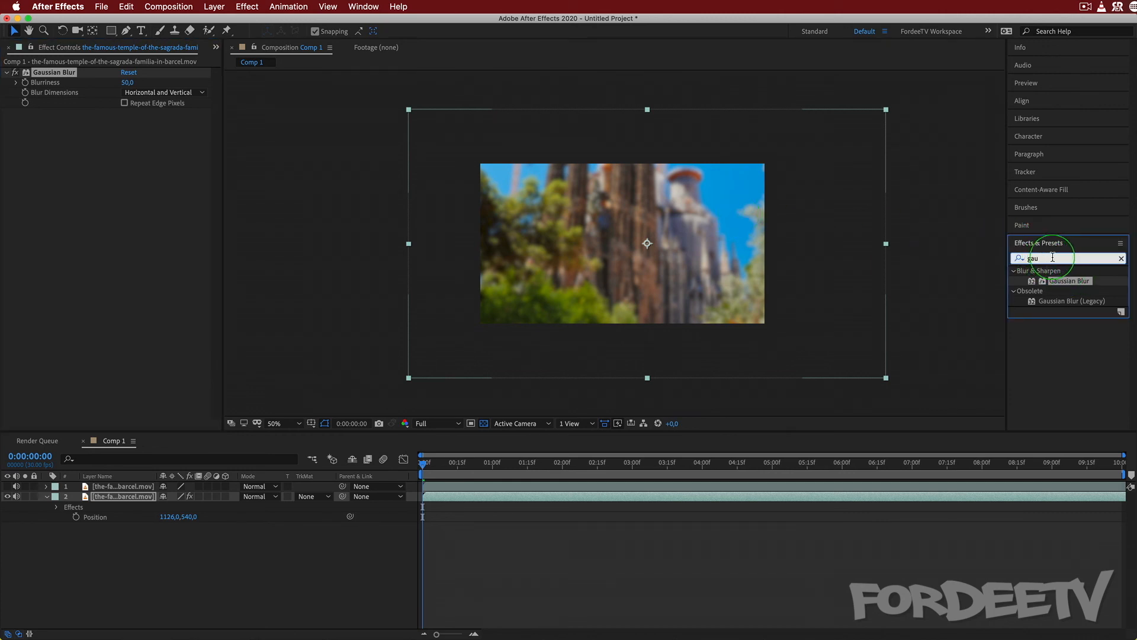
key("BackSpace")
key("BackSpace")
key("BackSpace")
type("tint")
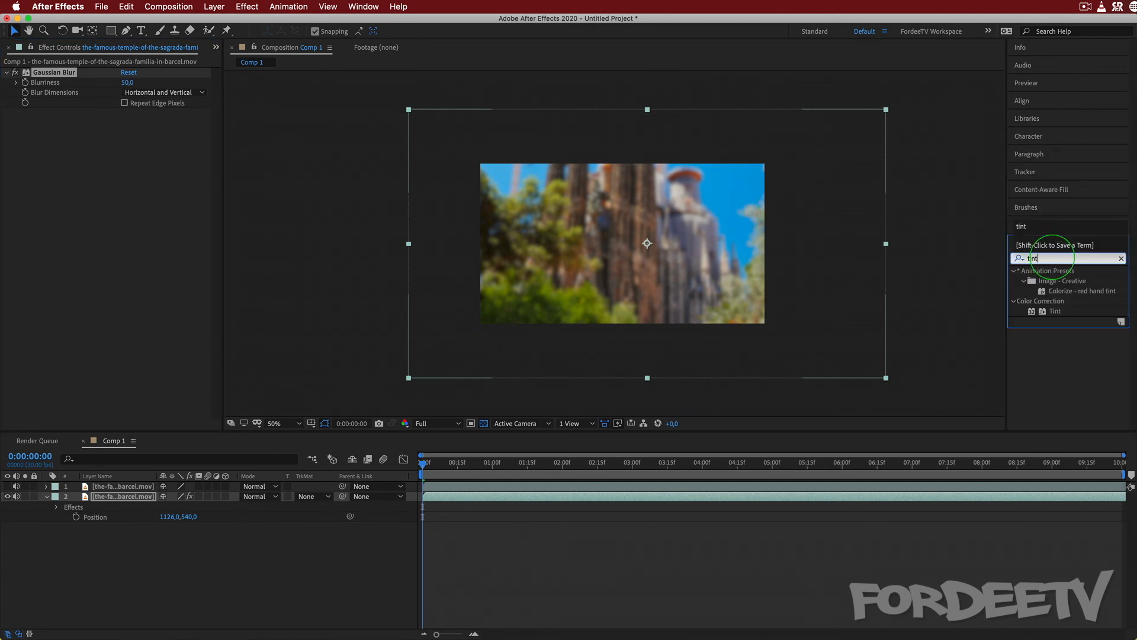
left_click_drag(1056, 311, 127, 500)
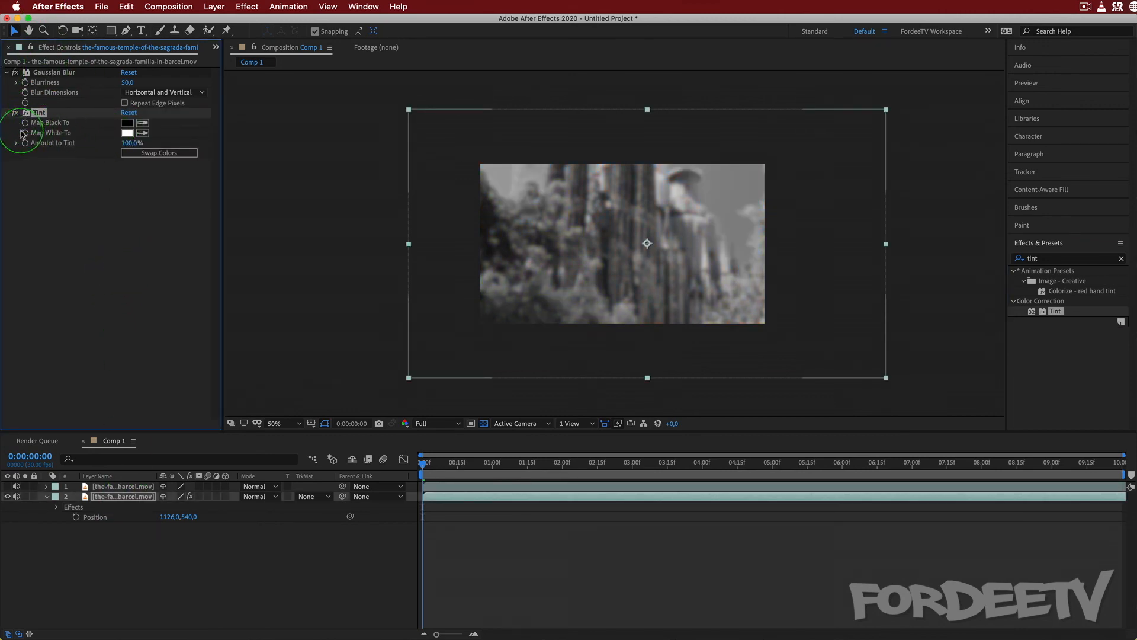
left_click(122, 135)
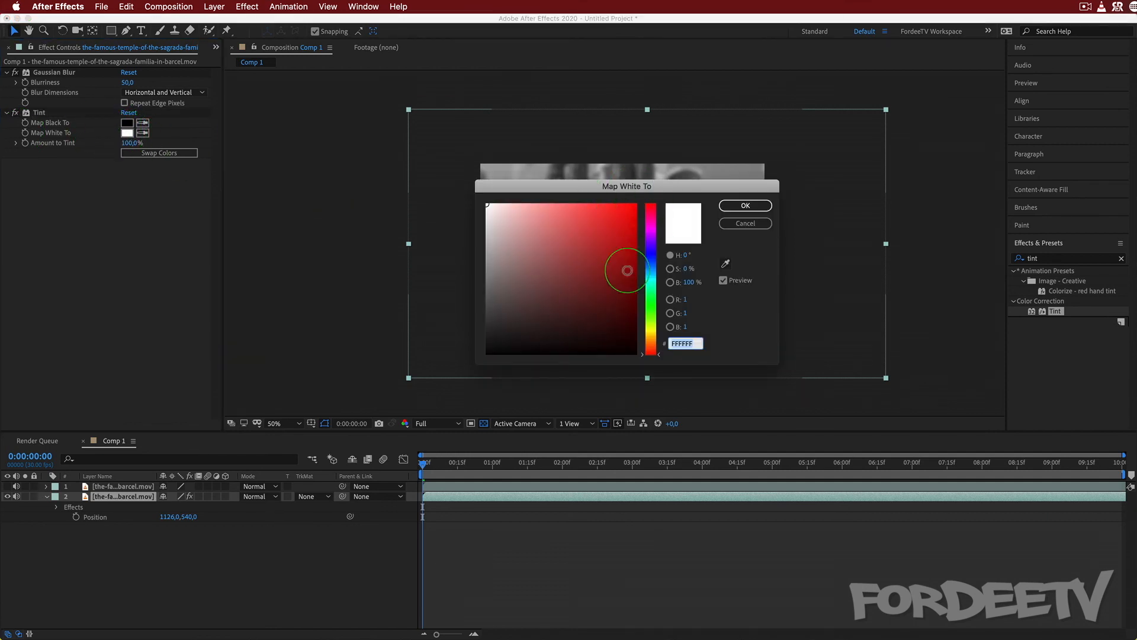
left_click(651, 264)
left_click_drag(606, 261, 868, 125)
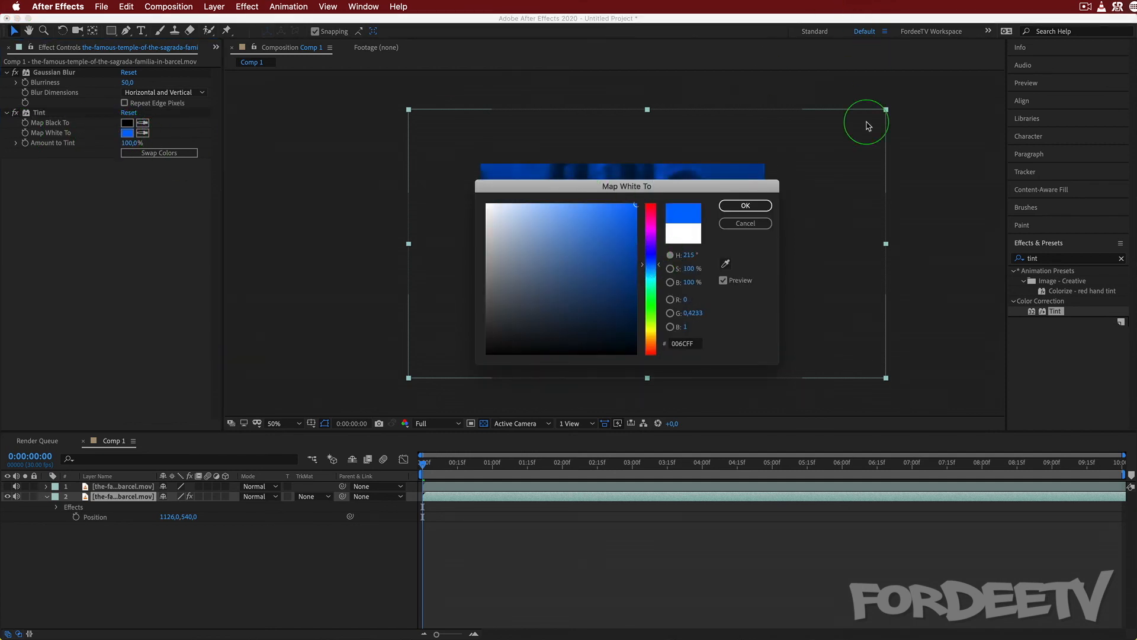
left_click(746, 206)
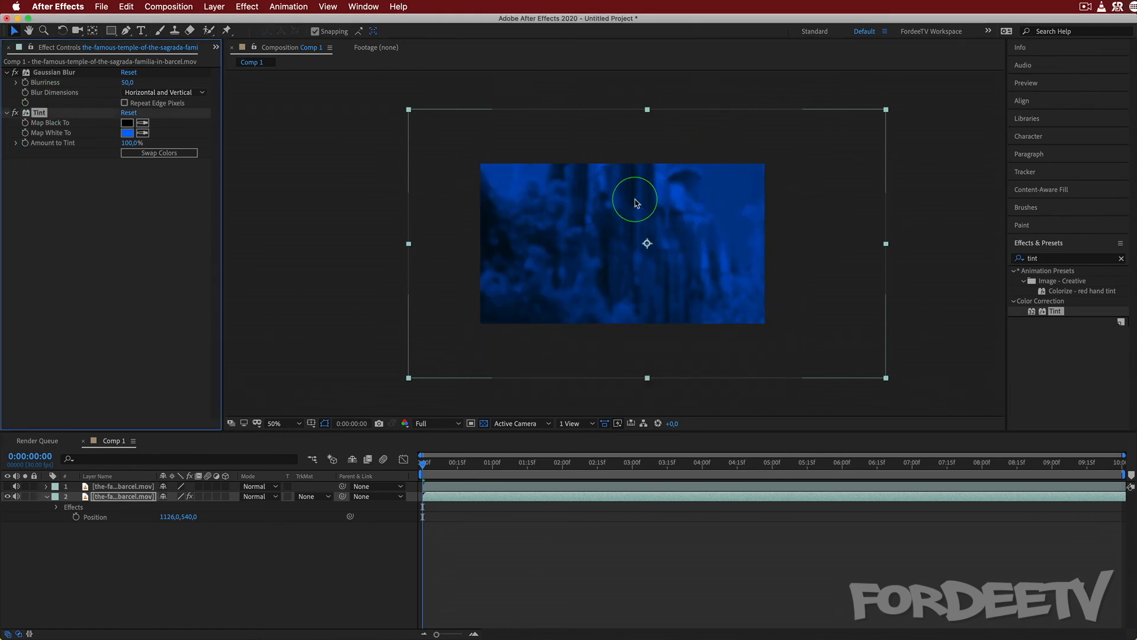
Show the top layer again, tilt its mask counterclockwise and move it outside the frame on the left.
left_click(8, 487)
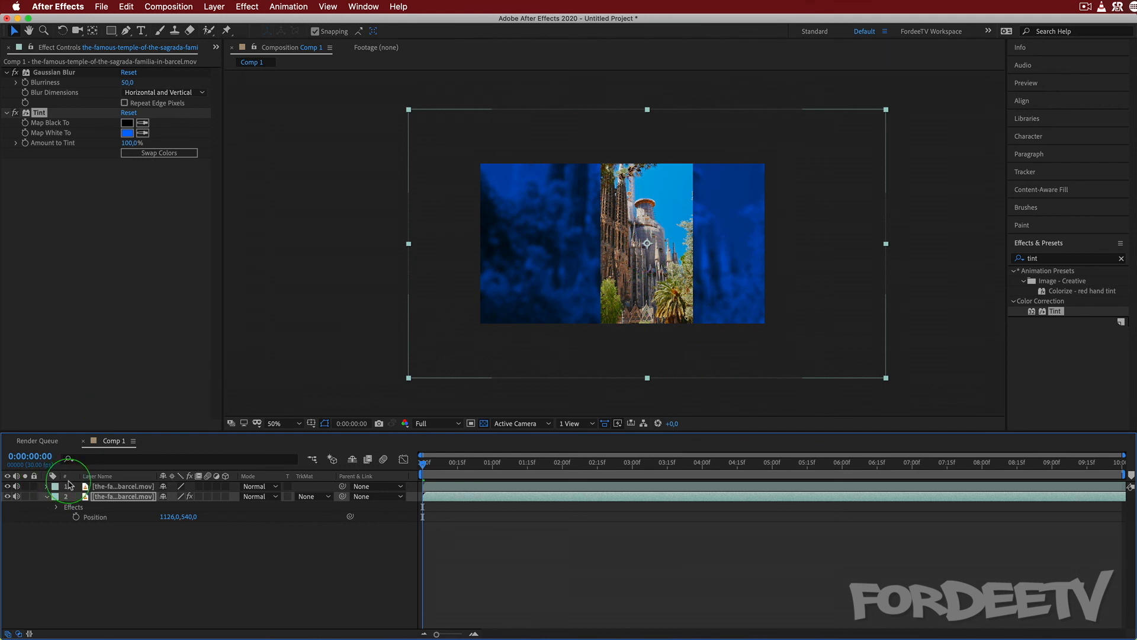
left_click(116, 495)
left_click(113, 487)
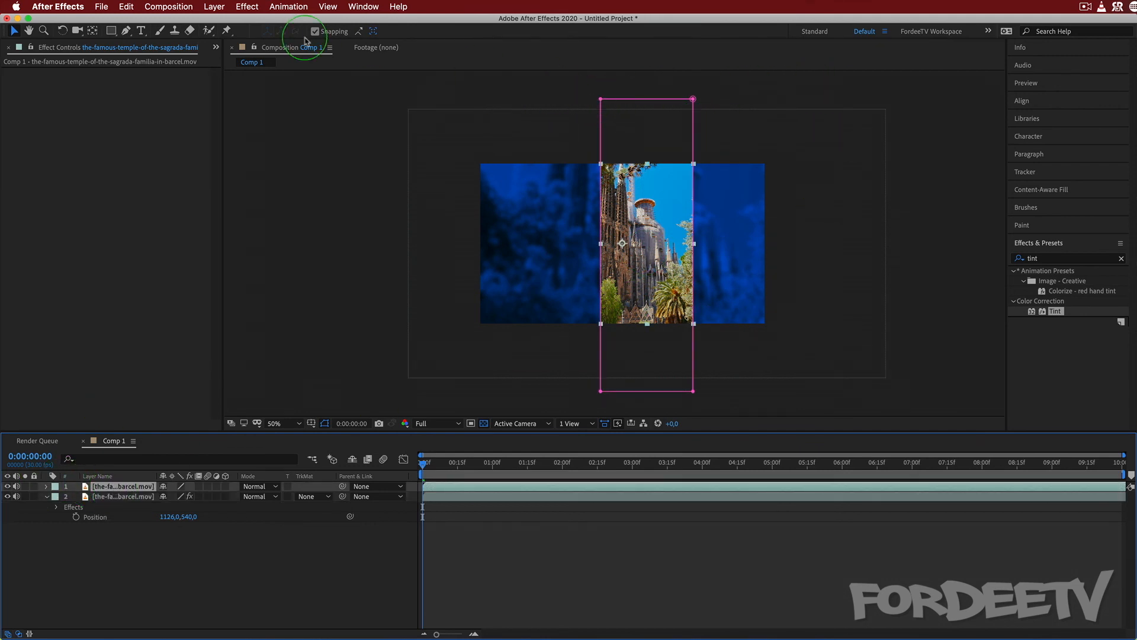
left_click(601, 99)
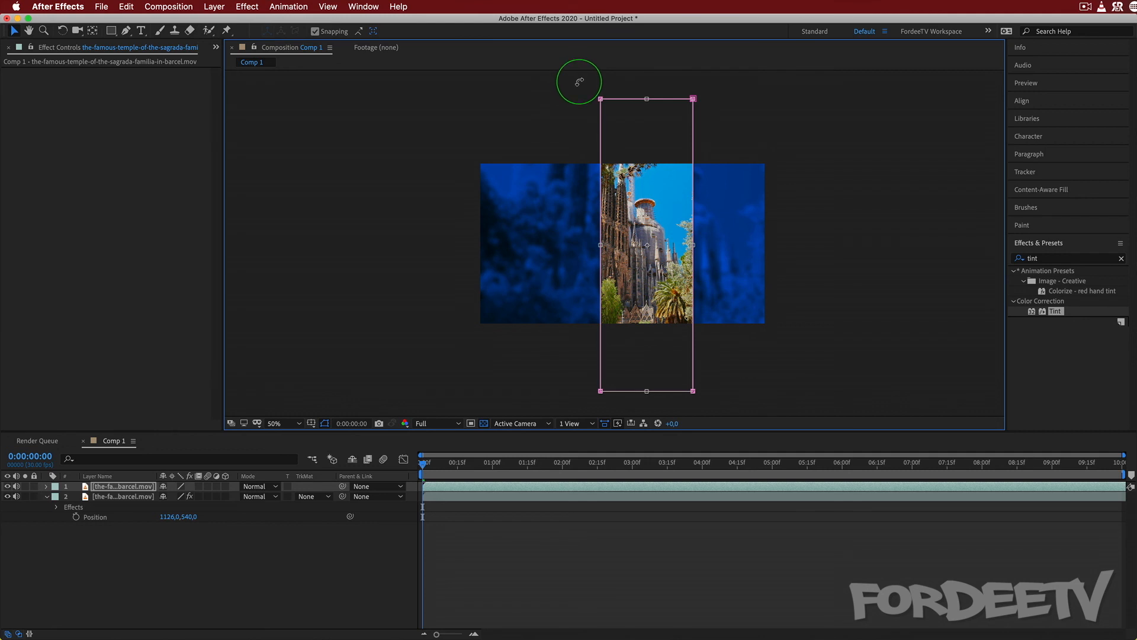
left_click_drag(569, 96, 537, 156)
left_click_drag(657, 201, 401, 221)
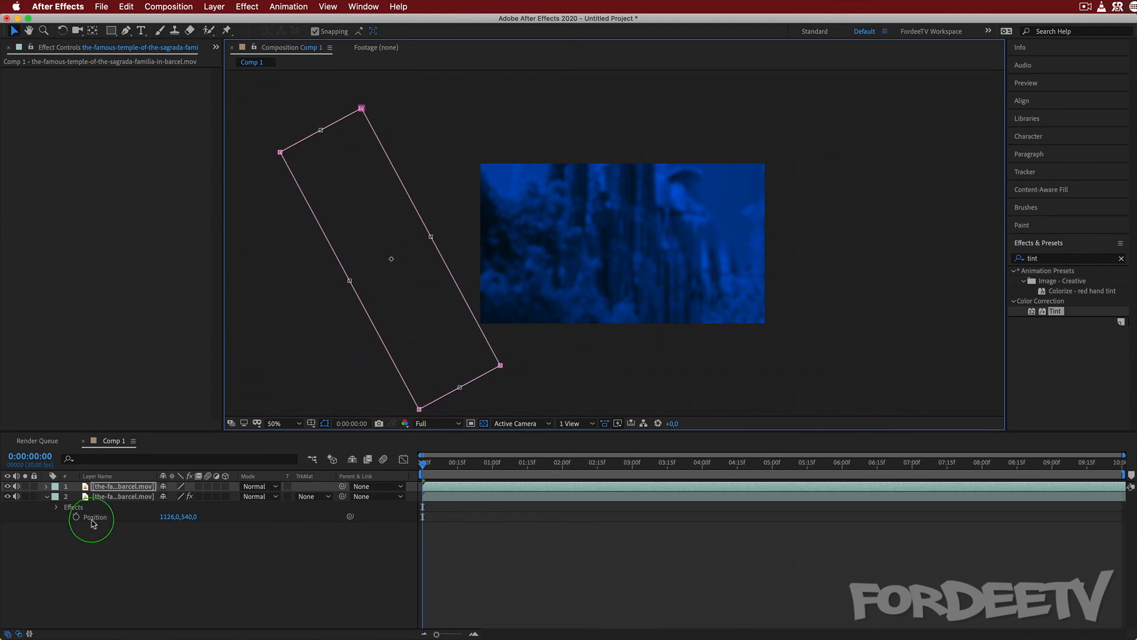
Reveal the top layer's mask properties, set a Mask Path keyframe at 0:00:00:00 and go to 0:00:02:00.
left_click(114, 490)
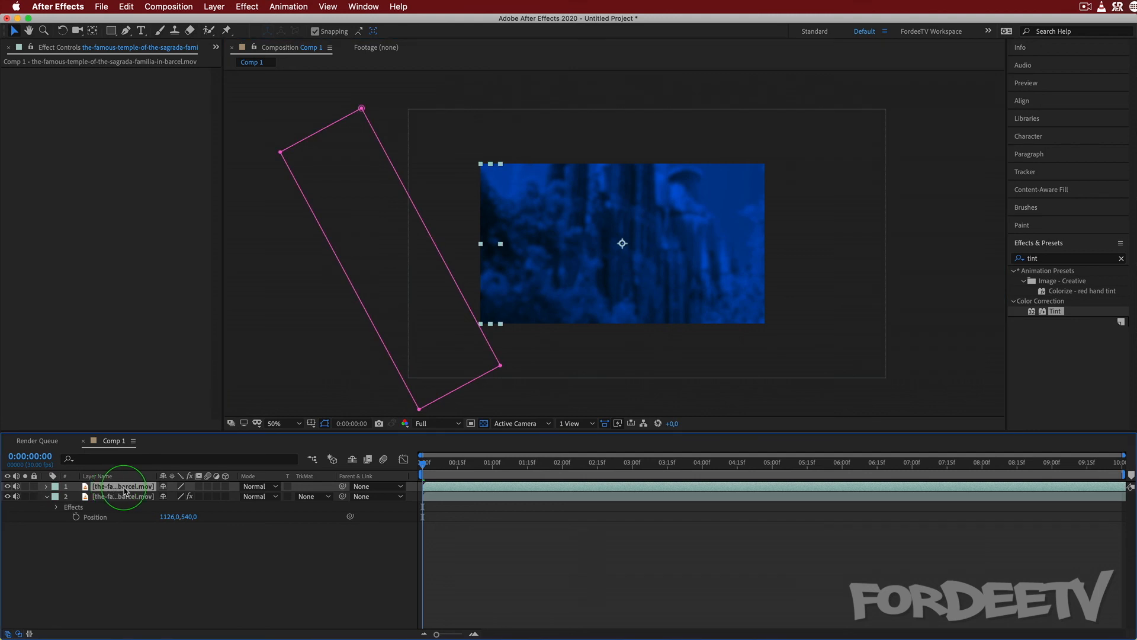
key("m")
key("m")
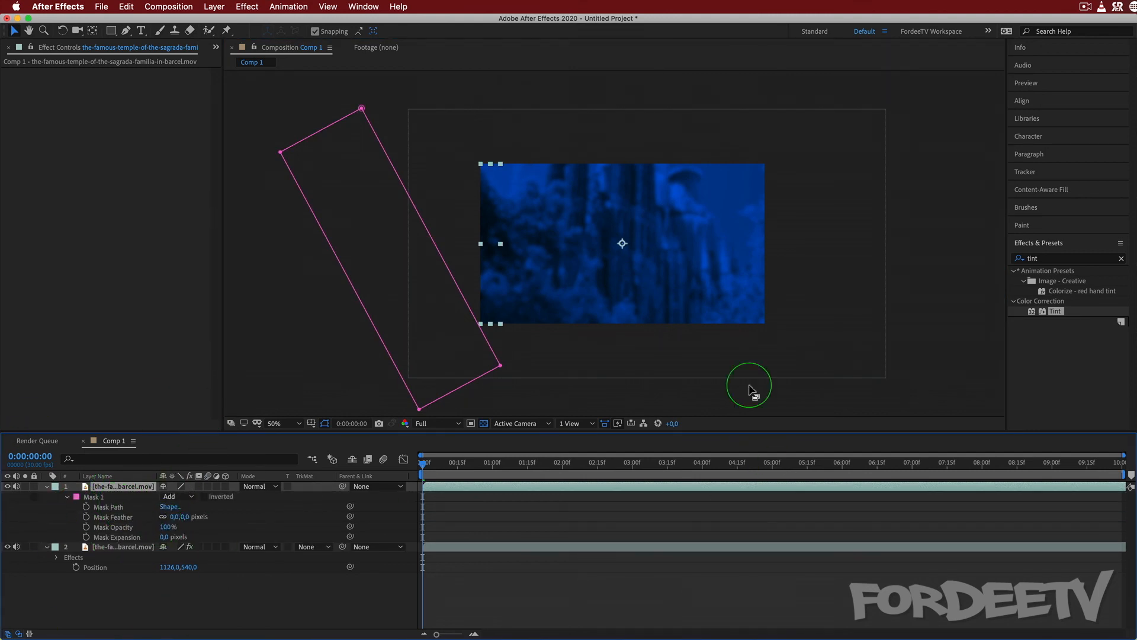
left_click(87, 508)
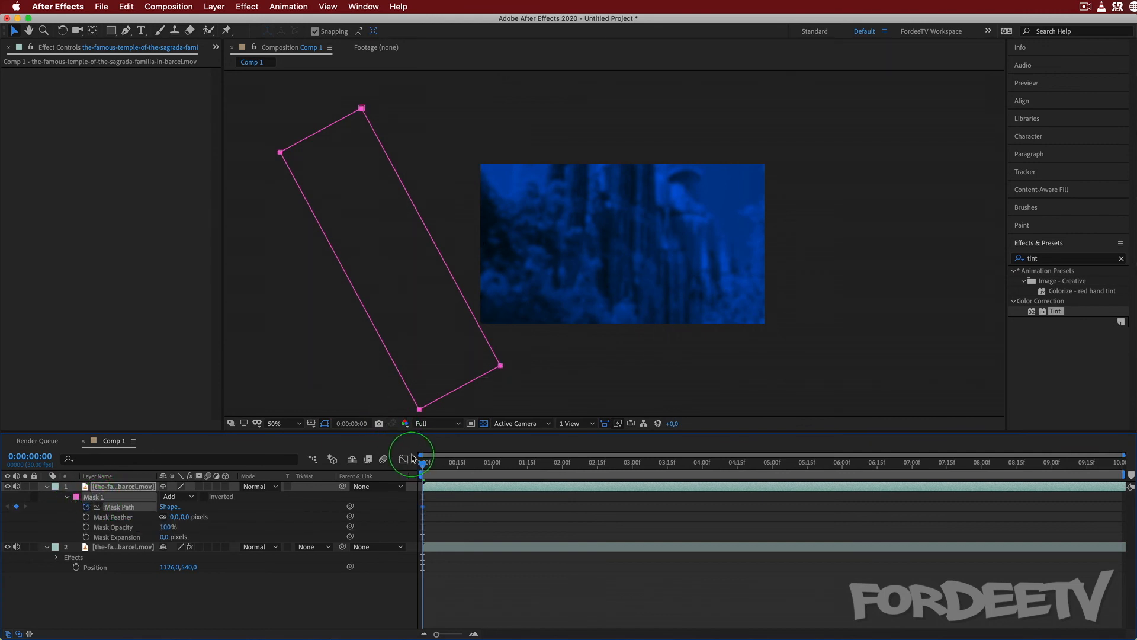
left_click_drag(424, 468, 563, 450)
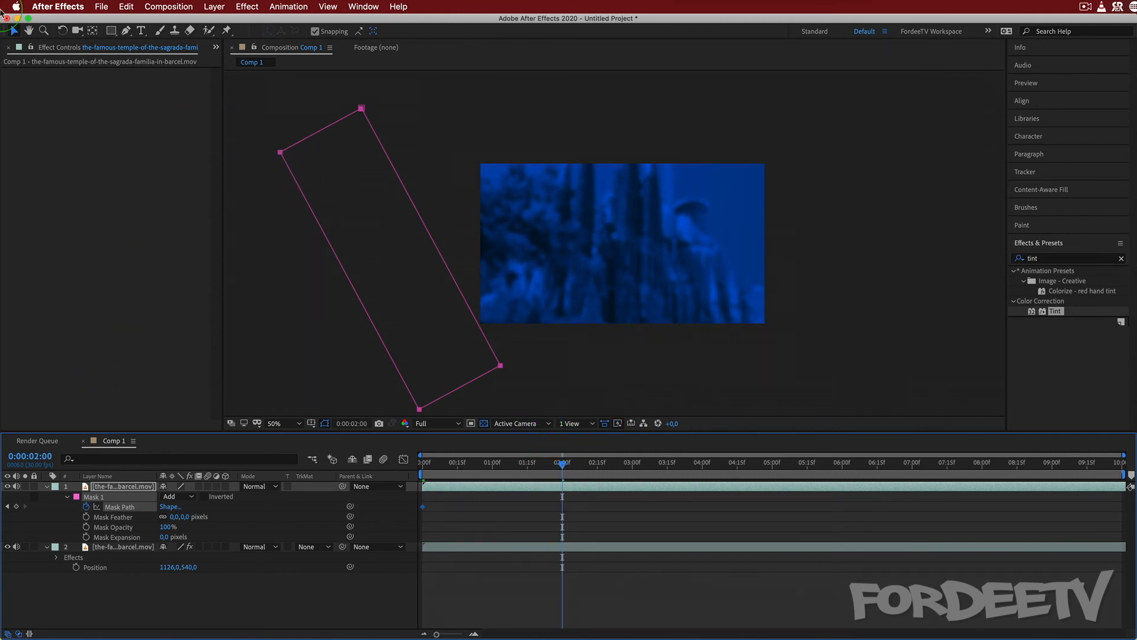
Move the whole tilted mask beyond the frame's right edge at 0:00:02:00 and scrub through the start of the sweep.
double_click(277, 150)
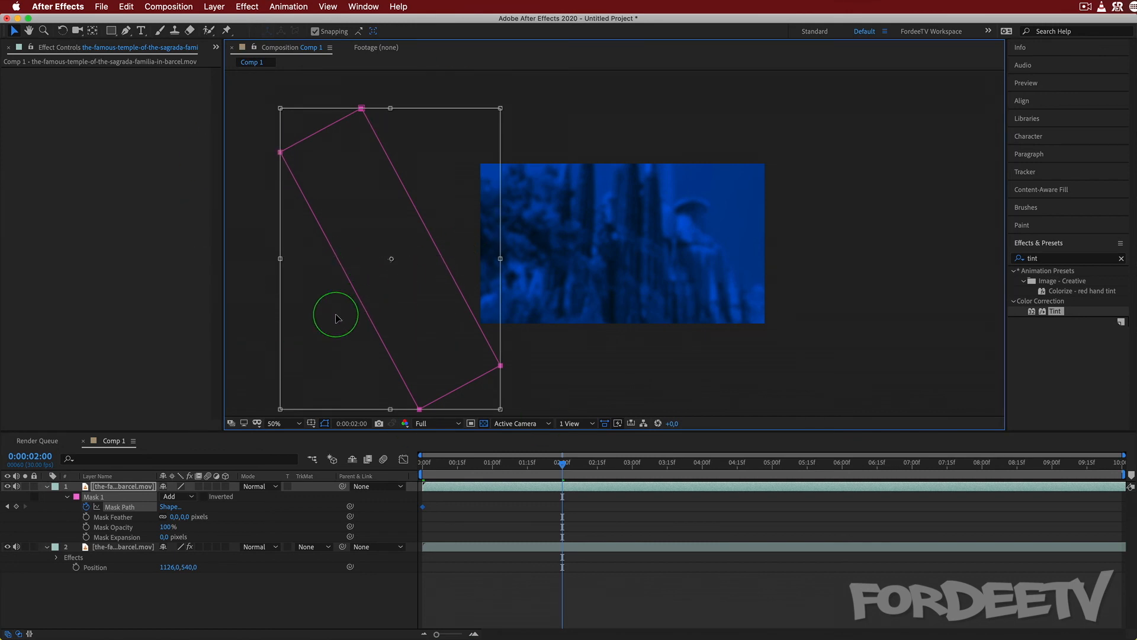
left_click_drag(332, 315, 818, 296)
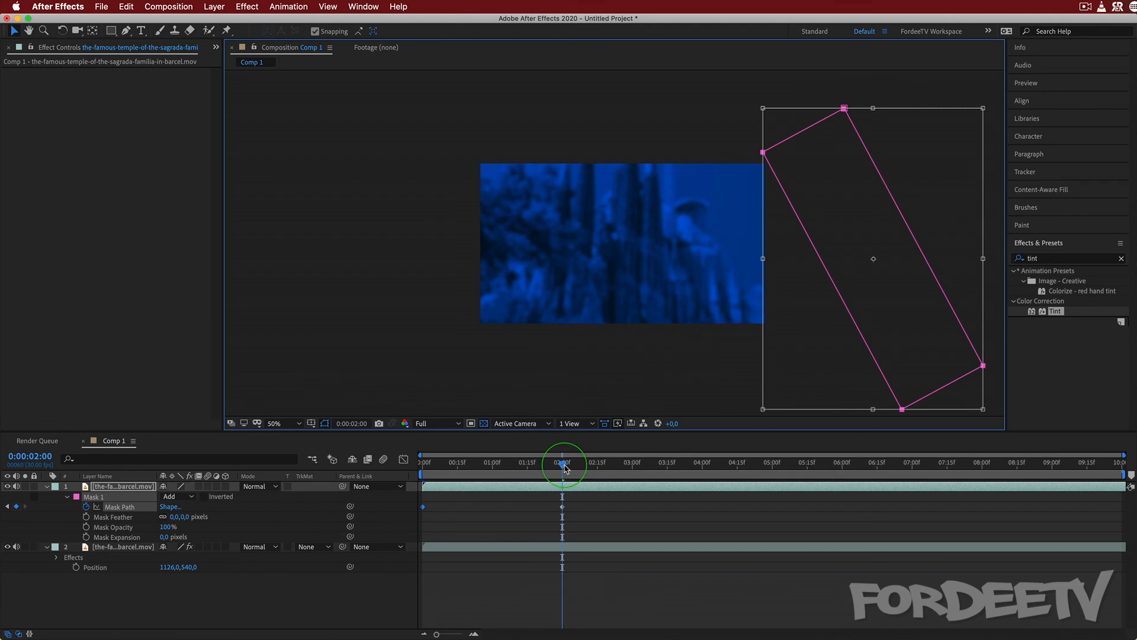
left_click_drag(565, 468, 375, 468)
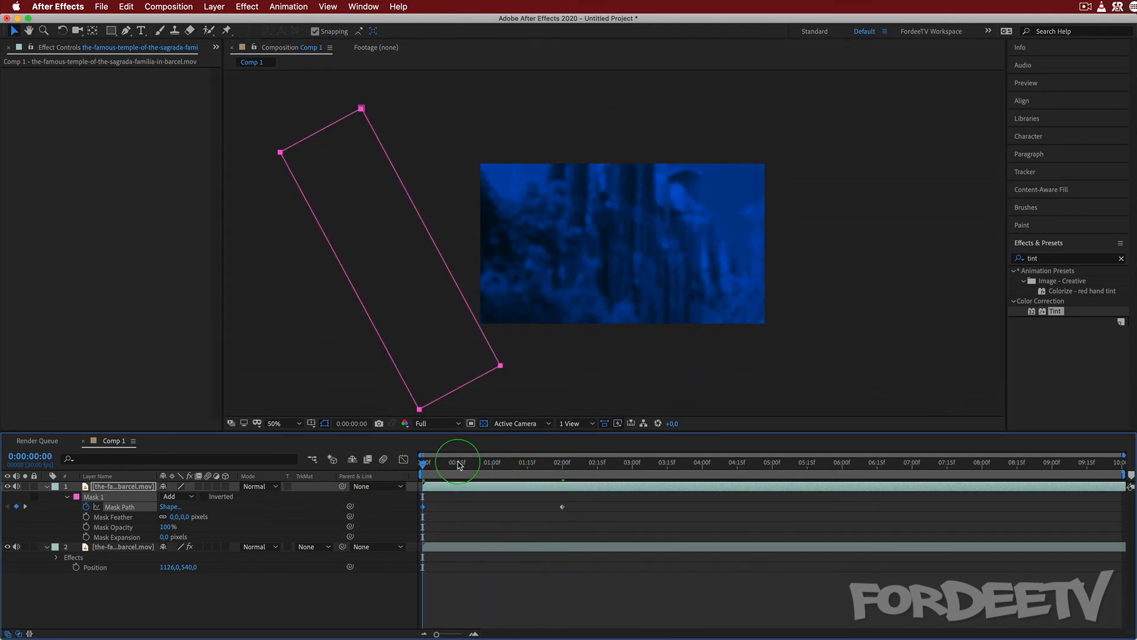
mouse_move(460, 466)
left_mouse_down()
mouse_move(424, 464)
mouse_move(457, 466)
left_mouse_up()
Set the composition preview to Half resolution at 100% magnification and view the mask sweep at 0:00:00:29.
left_click(448, 423)
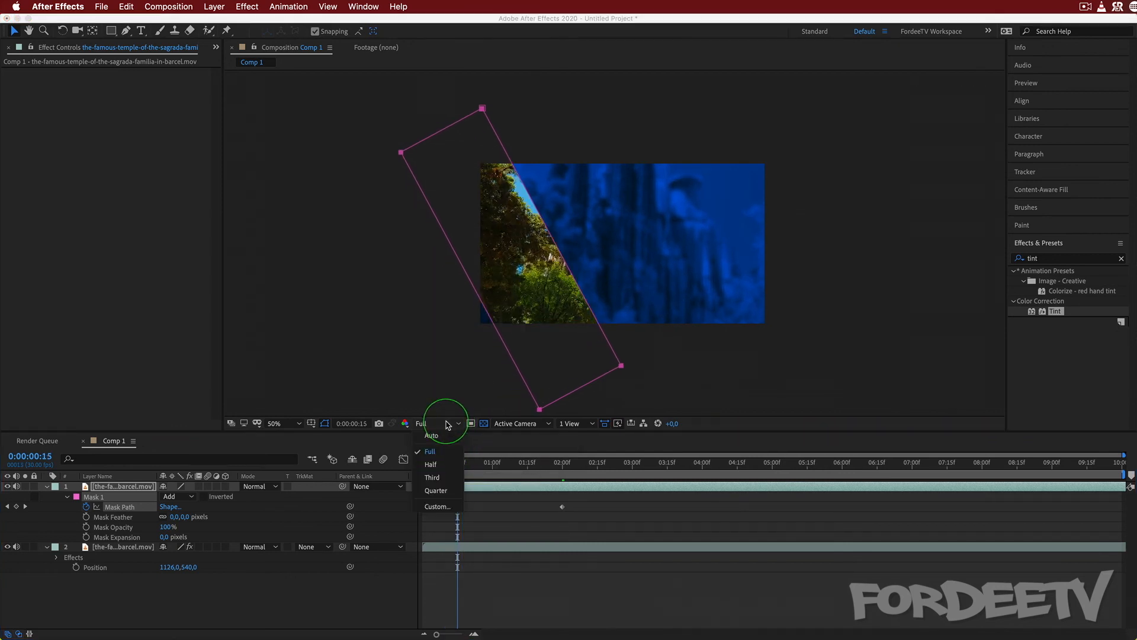
left_click(431, 464)
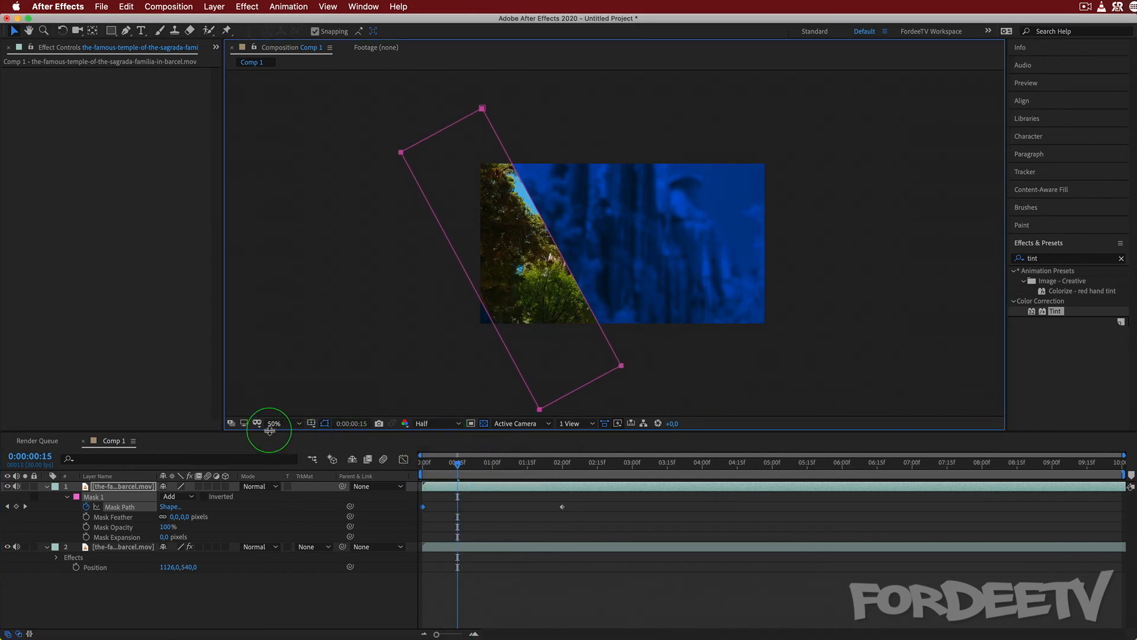
left_click(269, 425)
left_click(285, 553)
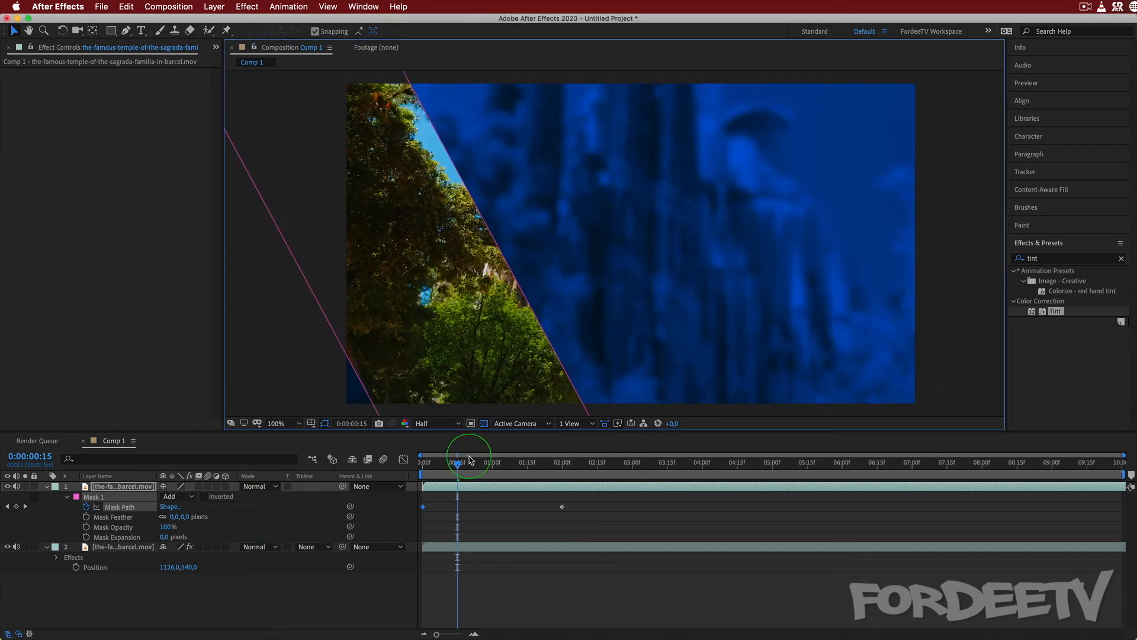
left_click_drag(463, 463, 490, 463)
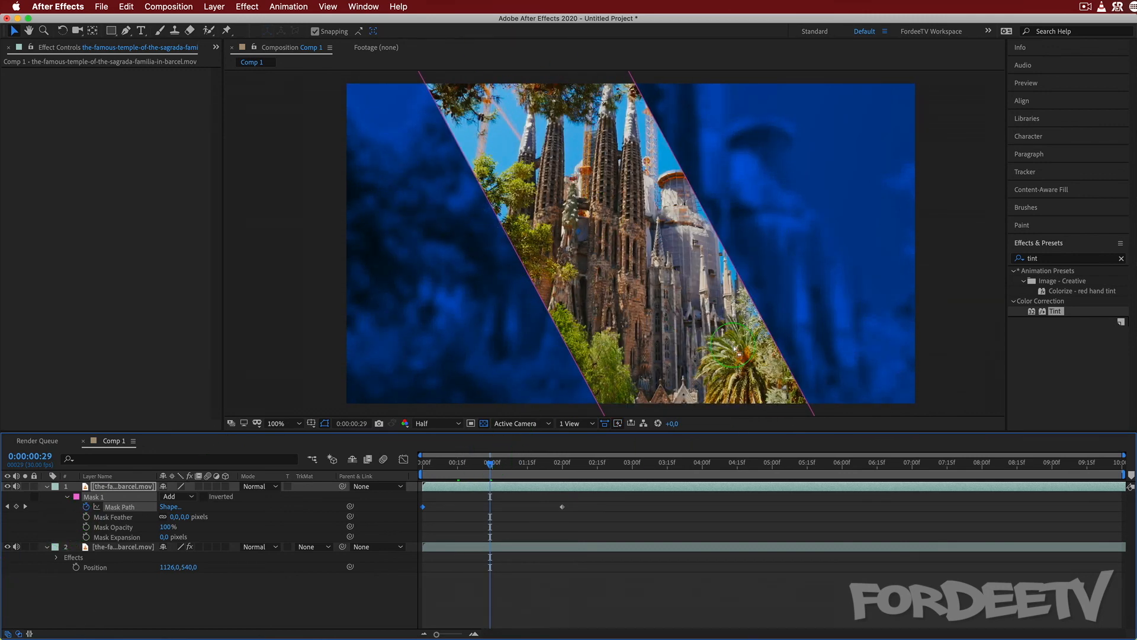
Try the Subtract and None modes on the top layer's mask and set it back to Add.
left_click(173, 497)
left_click(189, 531)
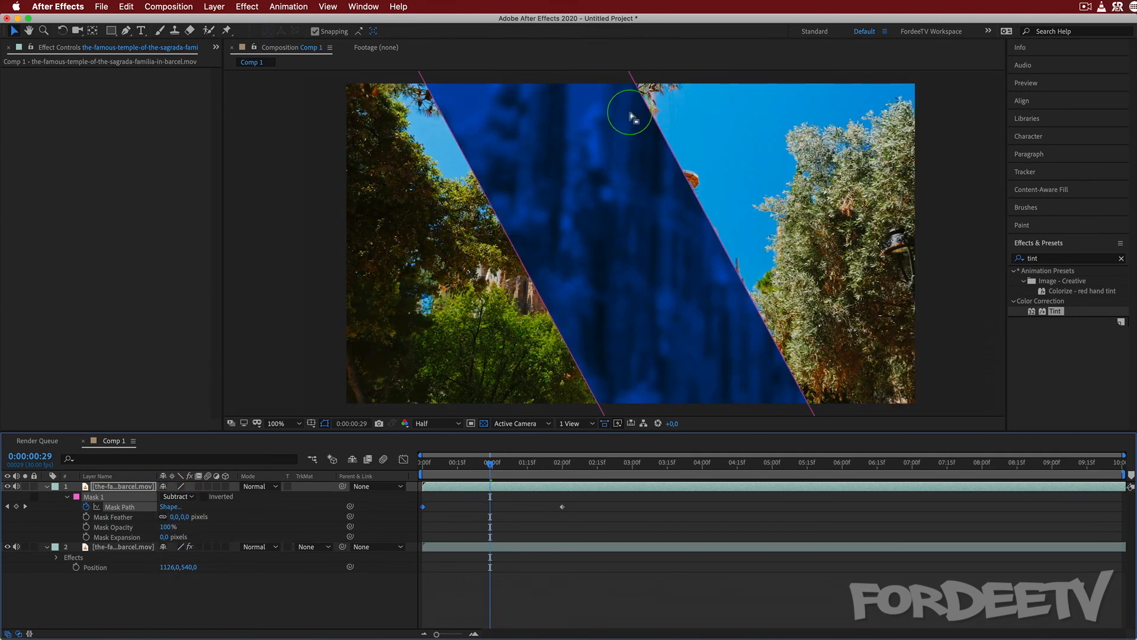
left_click(176, 497)
left_click(182, 508)
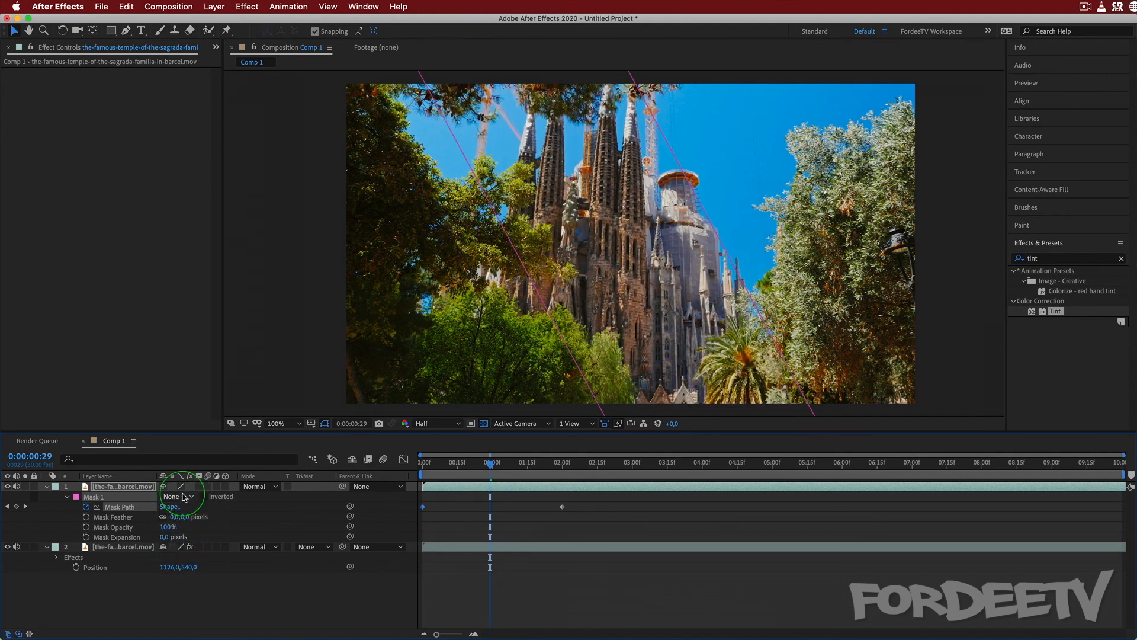
left_click(175, 497)
left_click(180, 520)
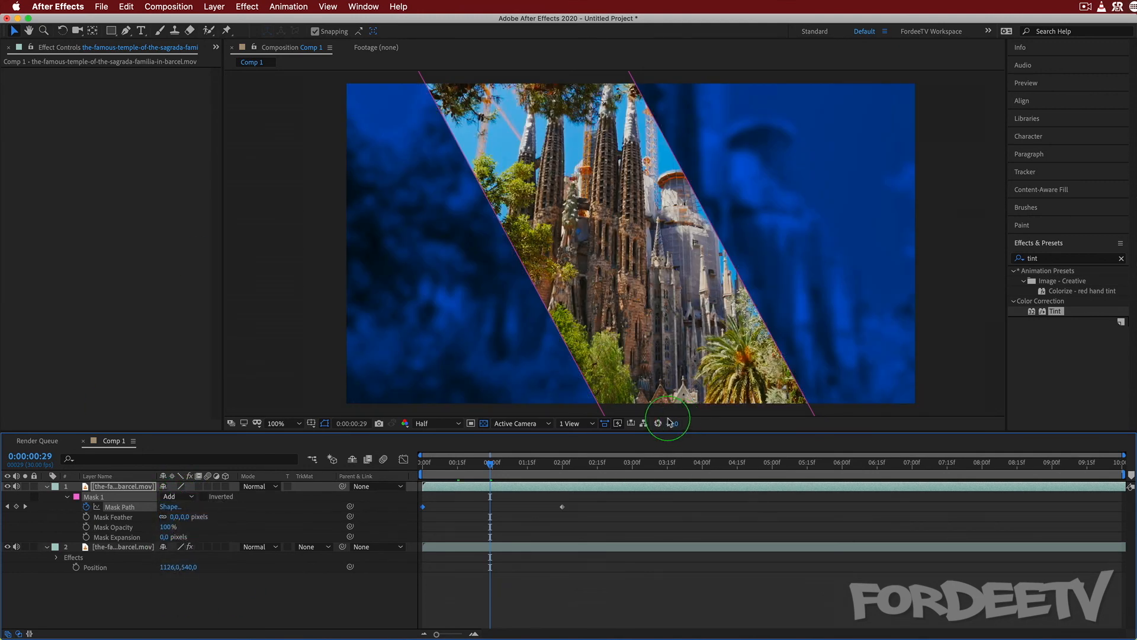
At 0:00:02:00, duplicate the masked top layer and delete the mask from the new copy.
left_click_drag(496, 468, 562, 482)
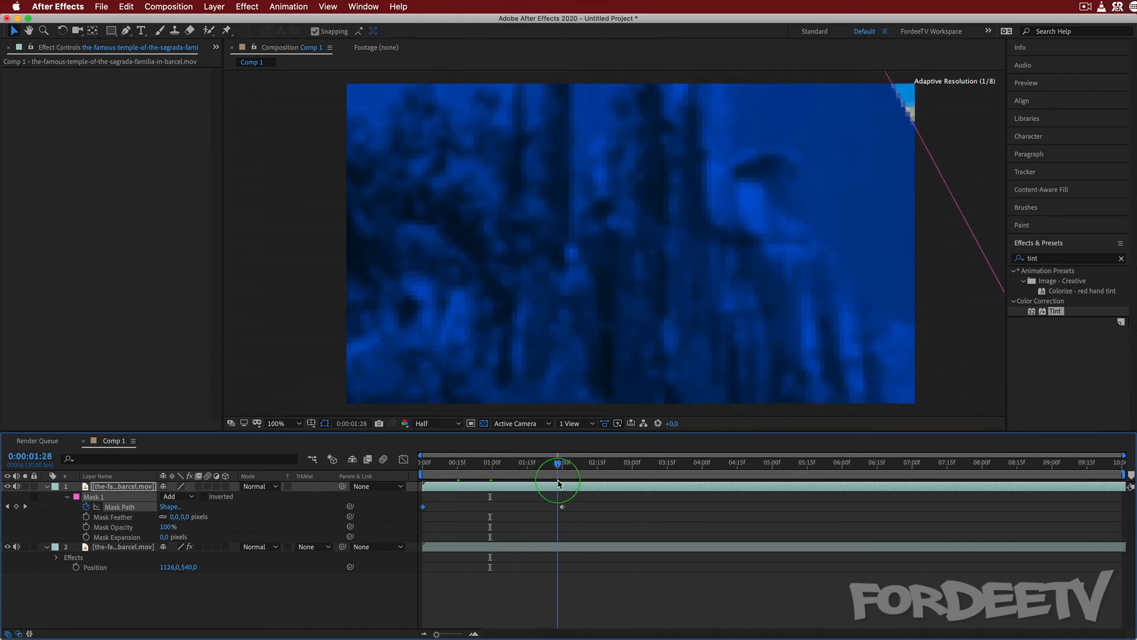
left_click(108, 487)
key("super+d")
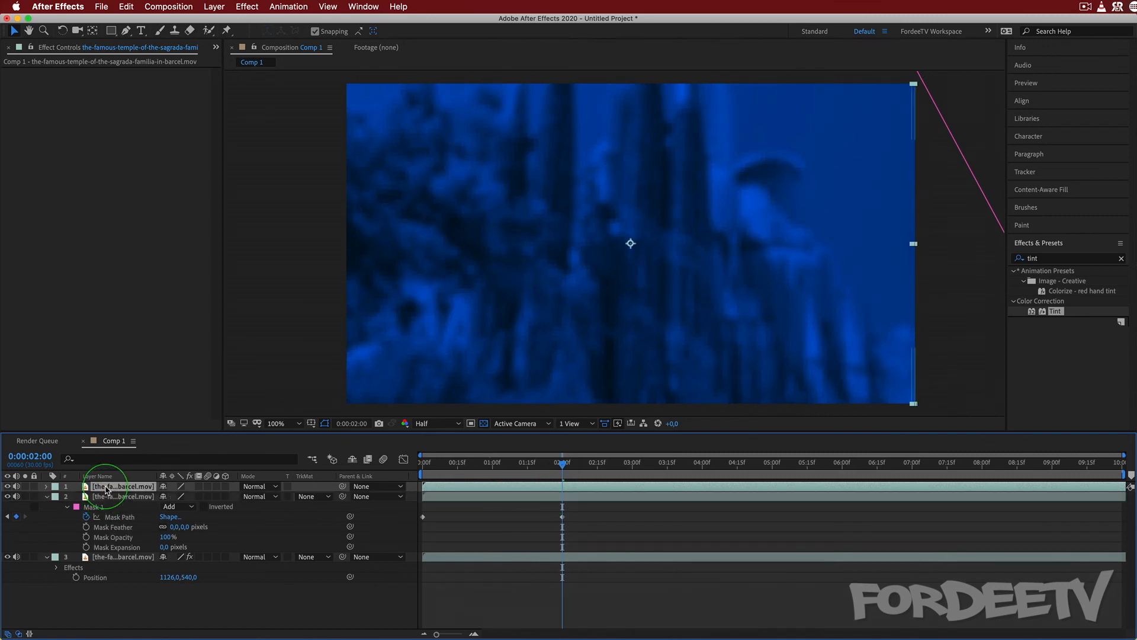
left_click(46, 487)
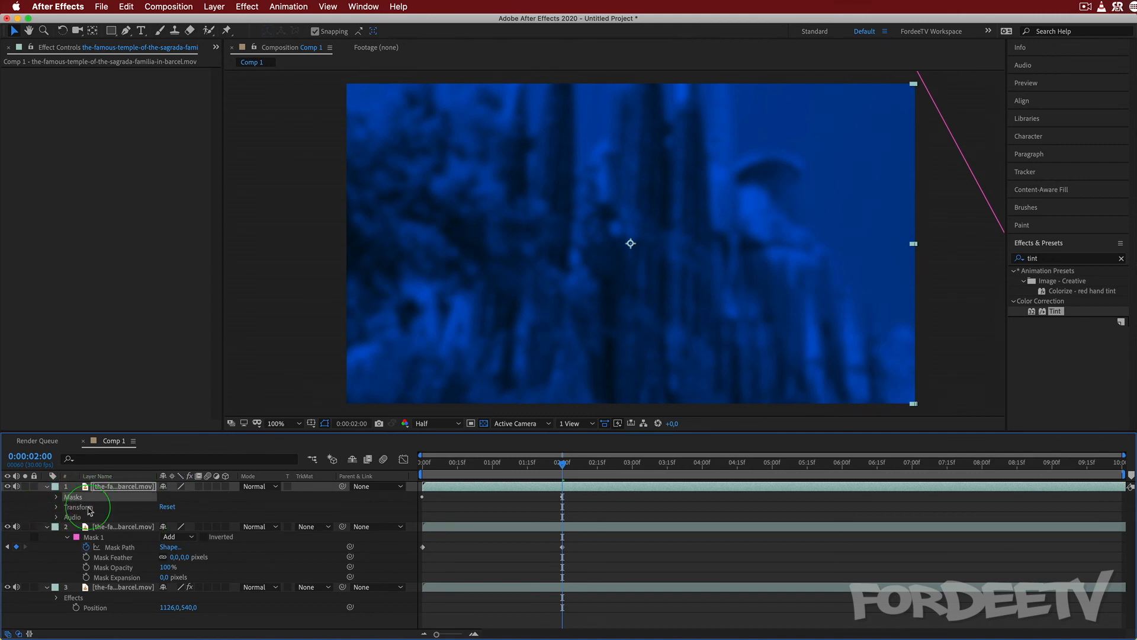
key("Delete")
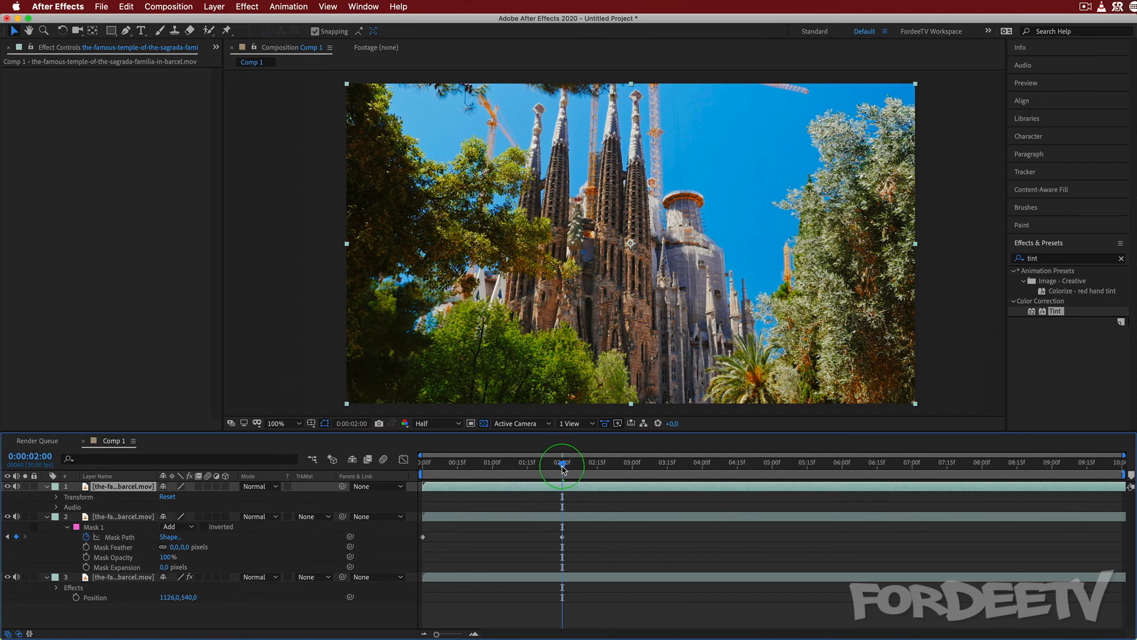
Keyframe the unmasked top layer's Opacity at 0% on 0:00:01:15 and 100% on 0:00:02:00.
left_click_drag(563, 468, 527, 465)
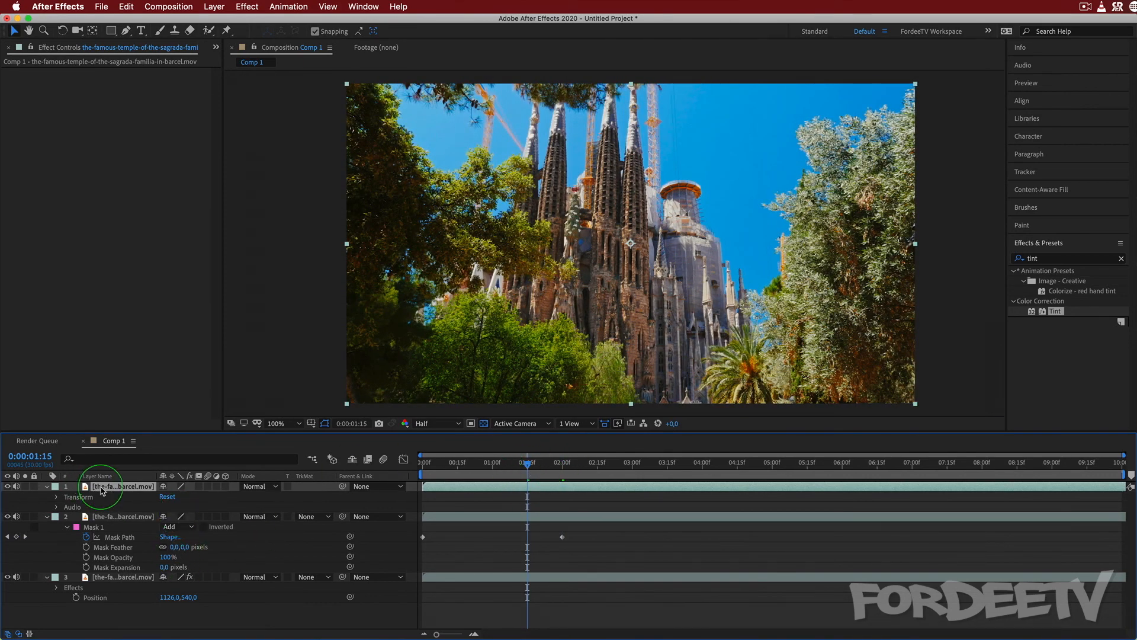
key("t")
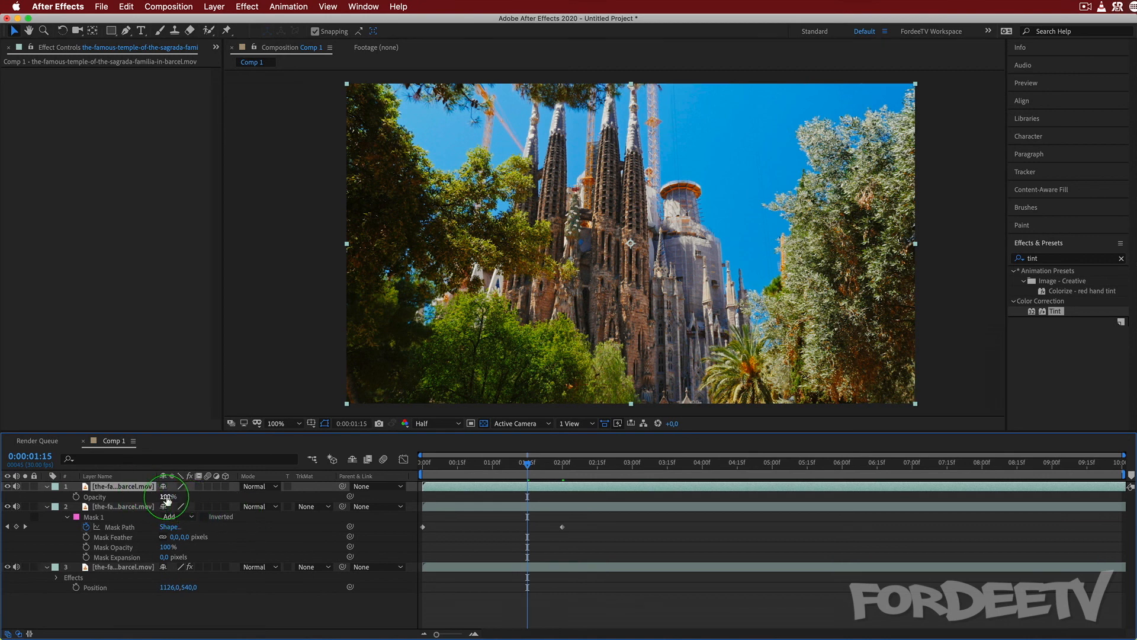
left_click_drag(168, 499, 13, 479)
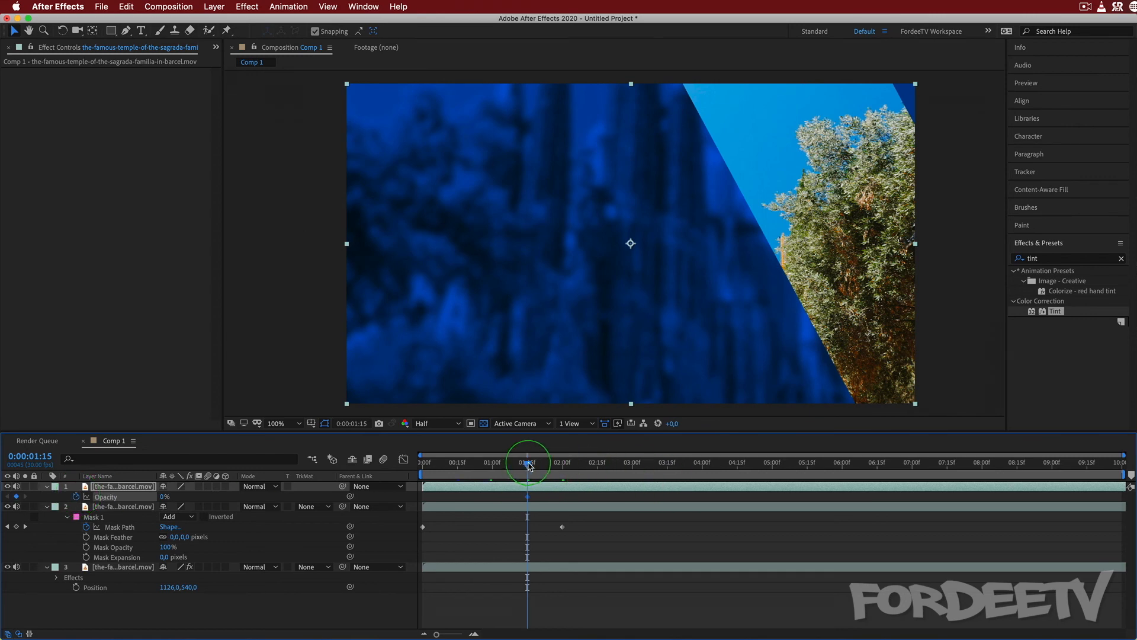
left_click_drag(529, 466, 562, 465)
left_click(363, 468)
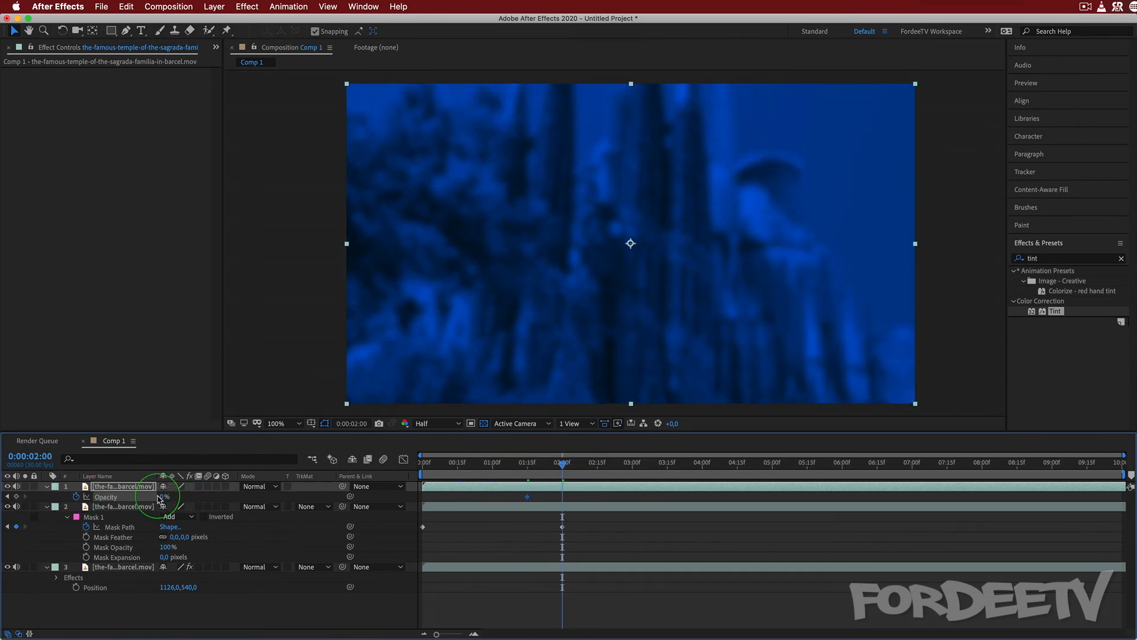
left_click_drag(171, 498, 505, 501)
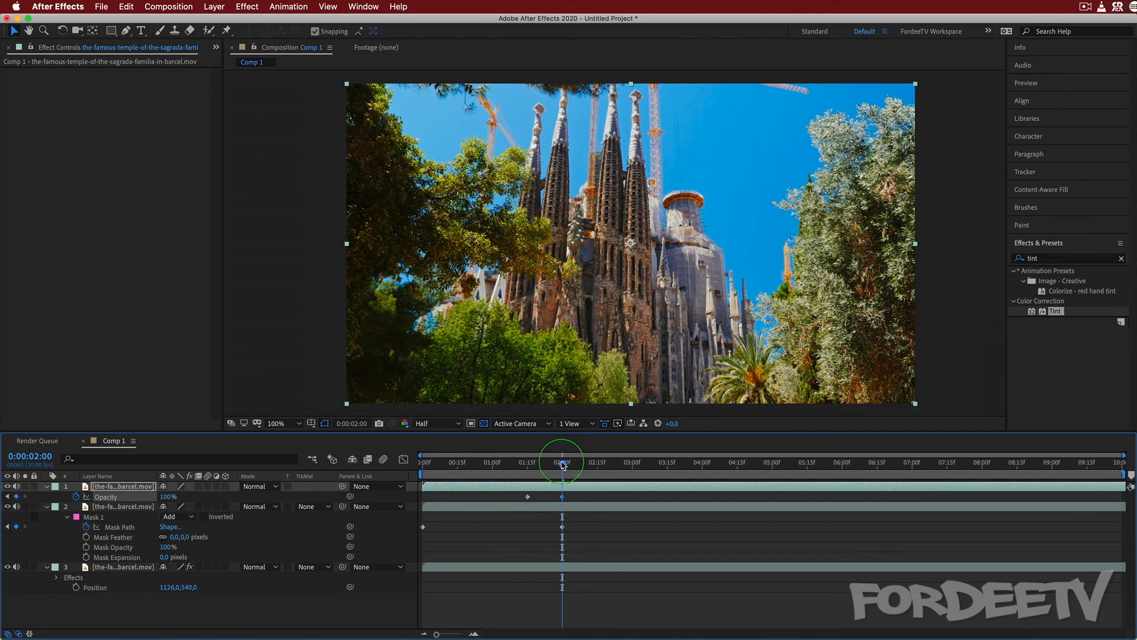
Set the middle layer's Mask Feather to 20 pixels and play the reveal animation from the start.
left_click_drag(562, 462, 320, 456)
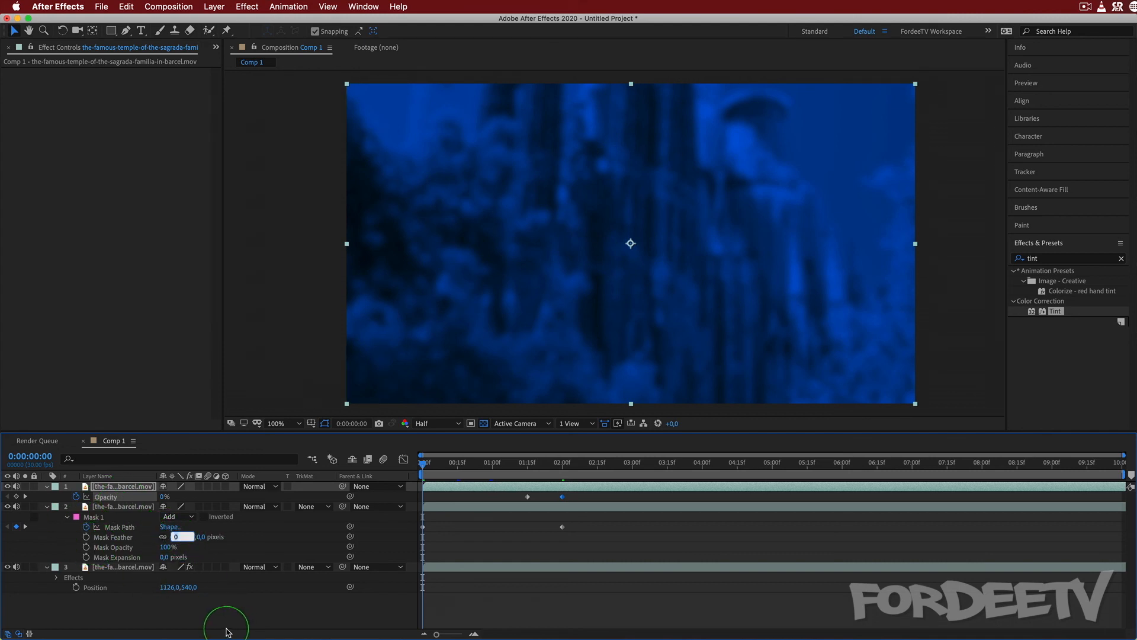
key("Return")
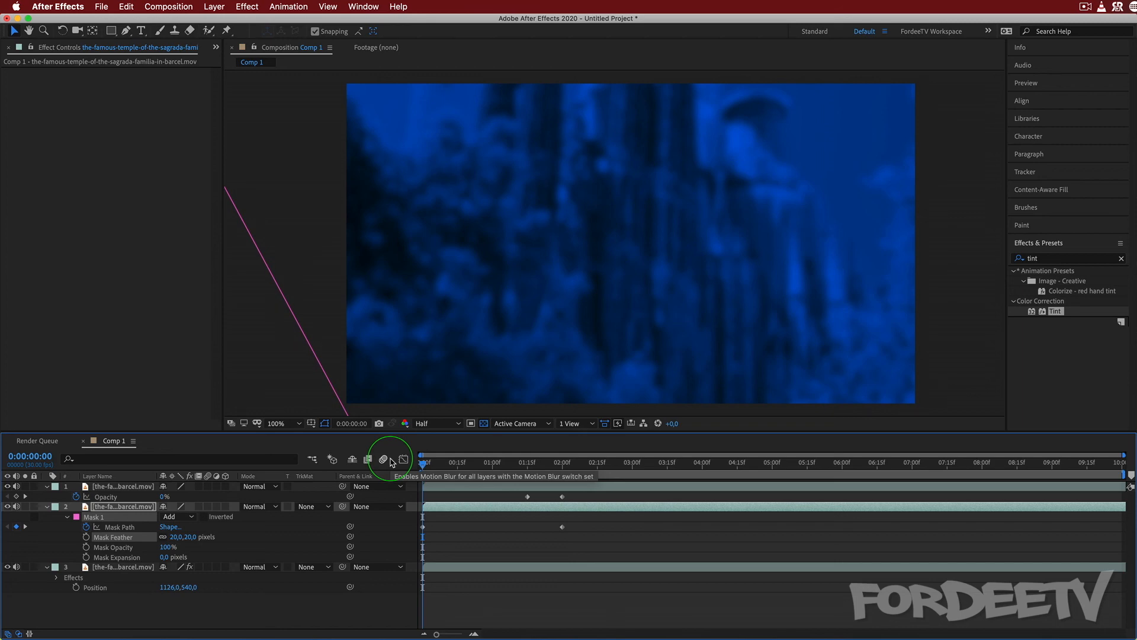
key("space")
key("space")
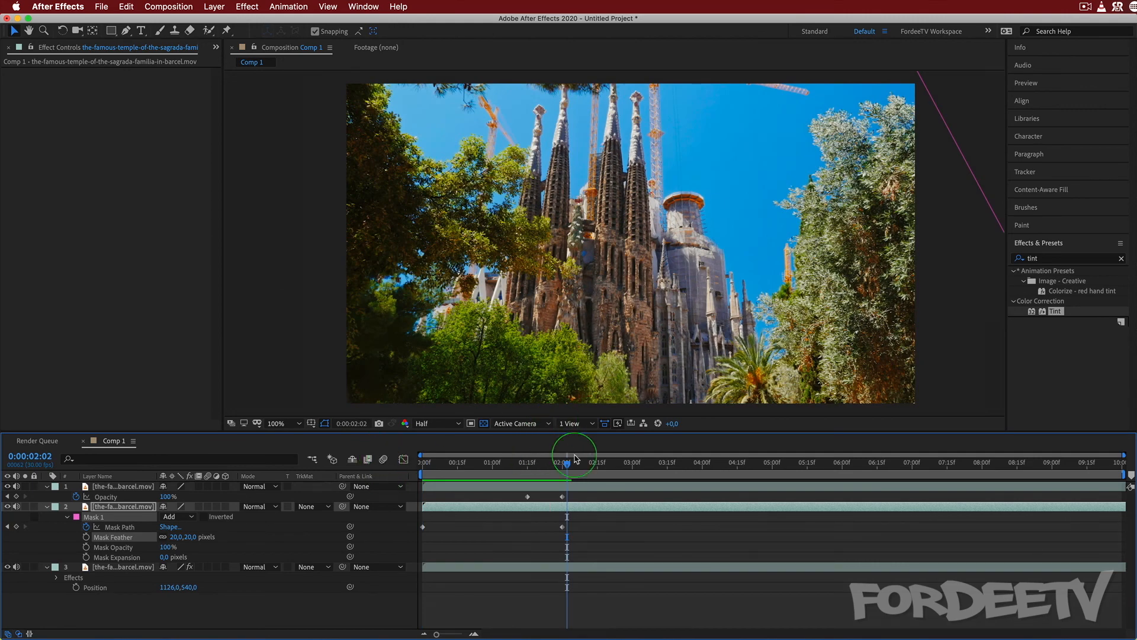
left_click_drag(574, 458, 350, 462)
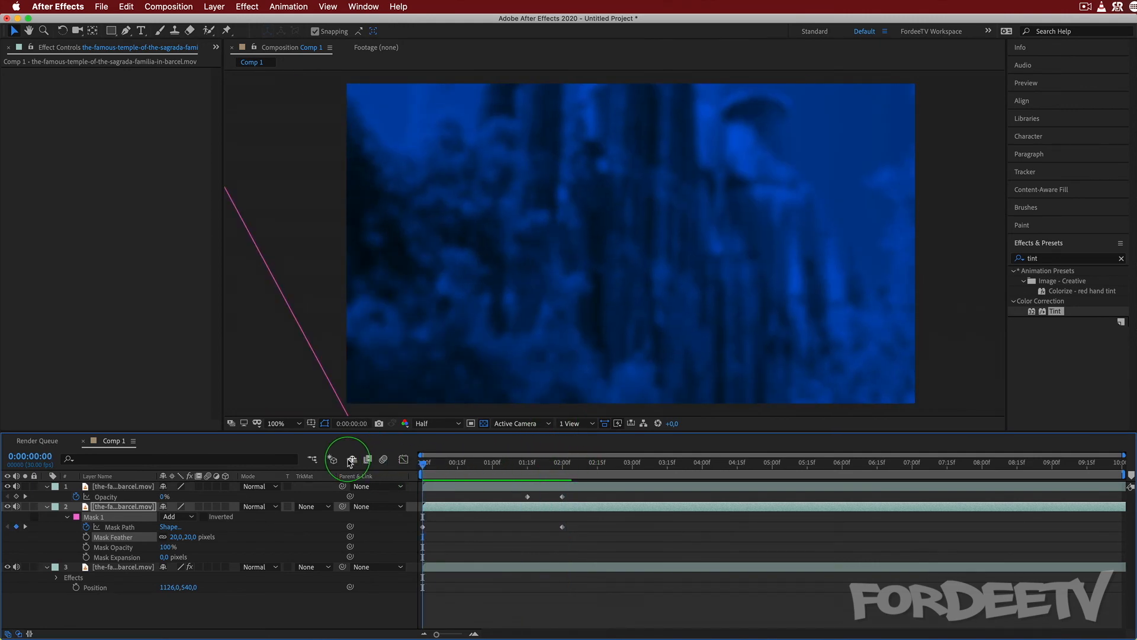
key("space")
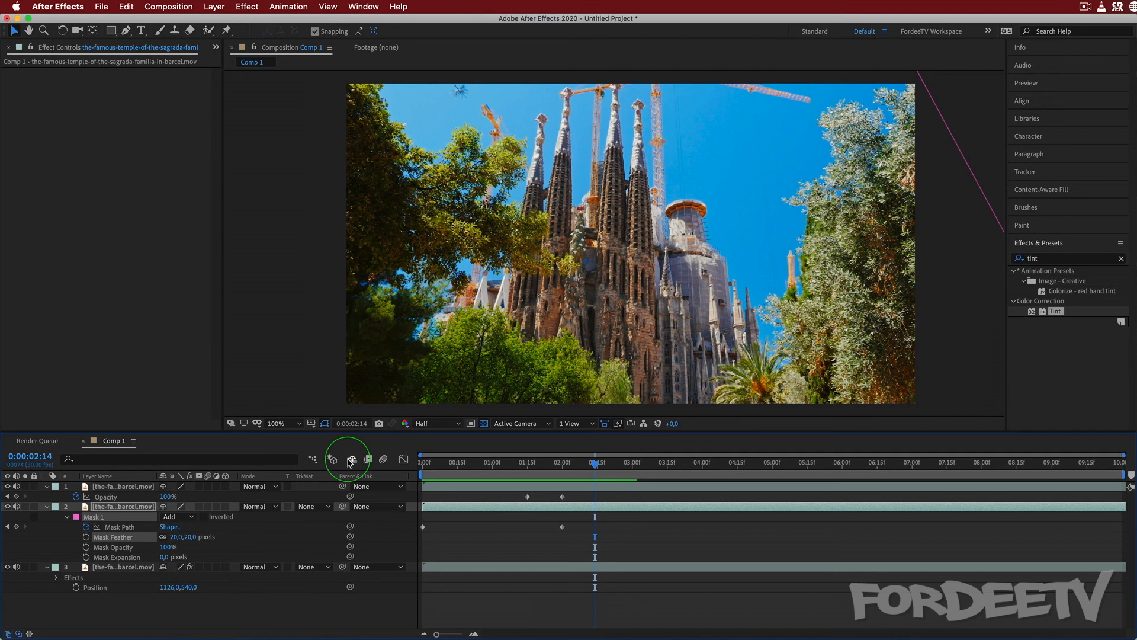
Bring back the project's file list and delete all three temple layers from Comp 1.
left_click(215, 47)
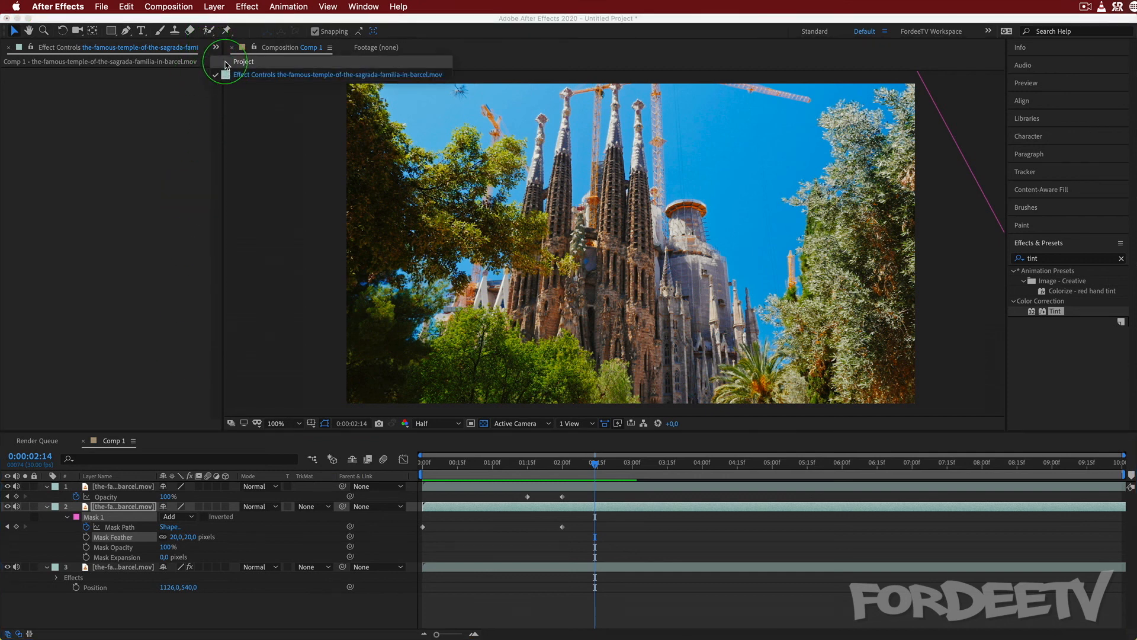
left_click(222, 79)
left_click(113, 486)
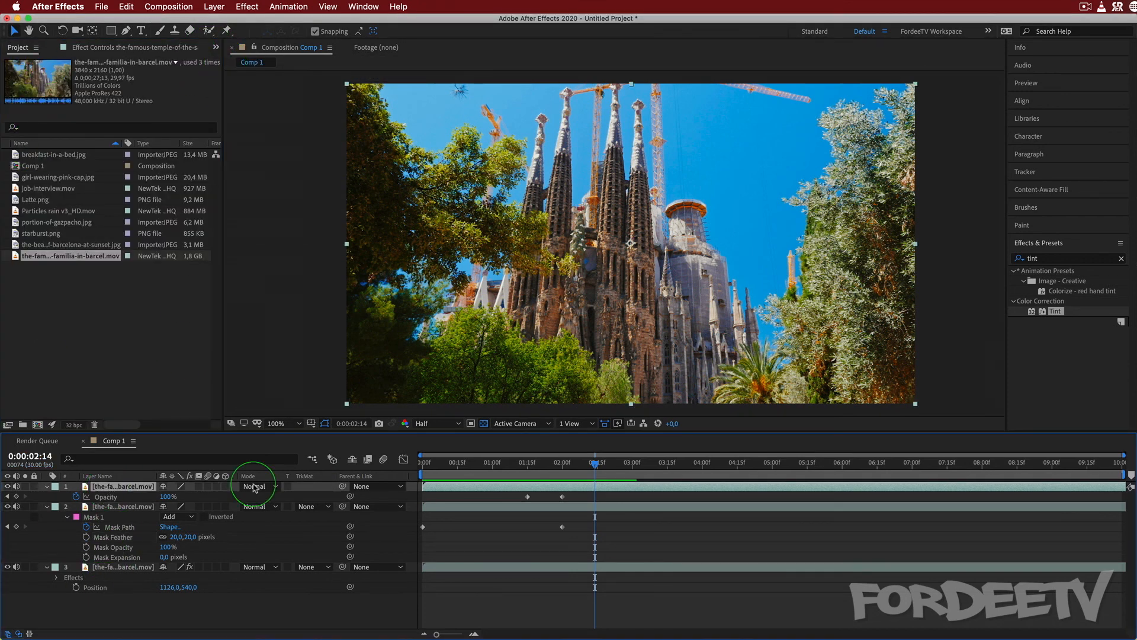
left_click(104, 569, "shift")
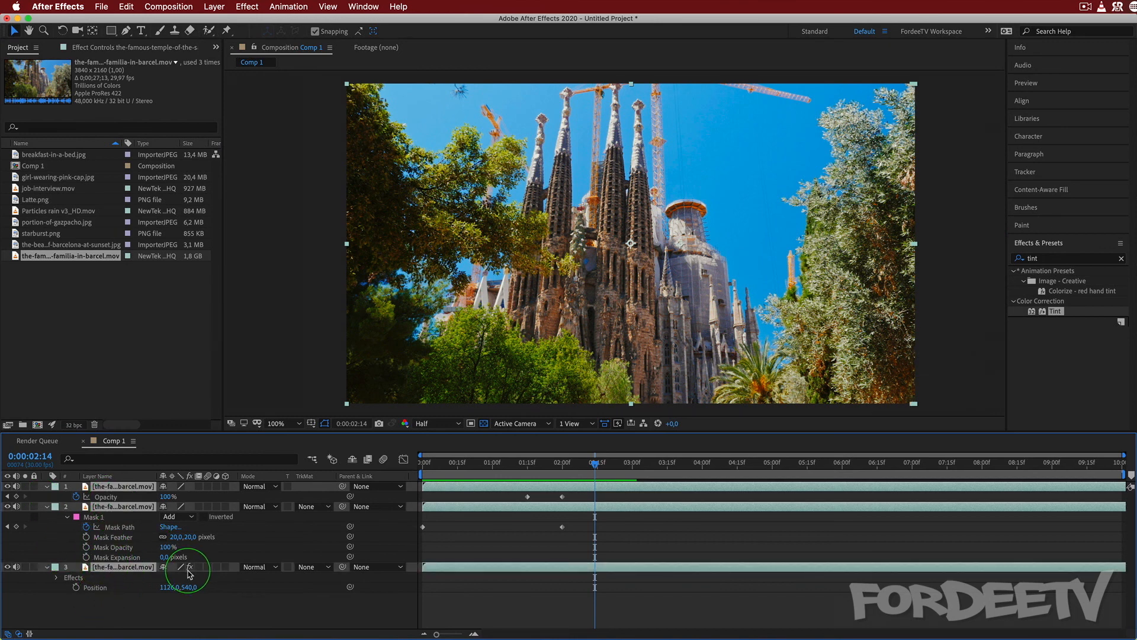
key("Delete")
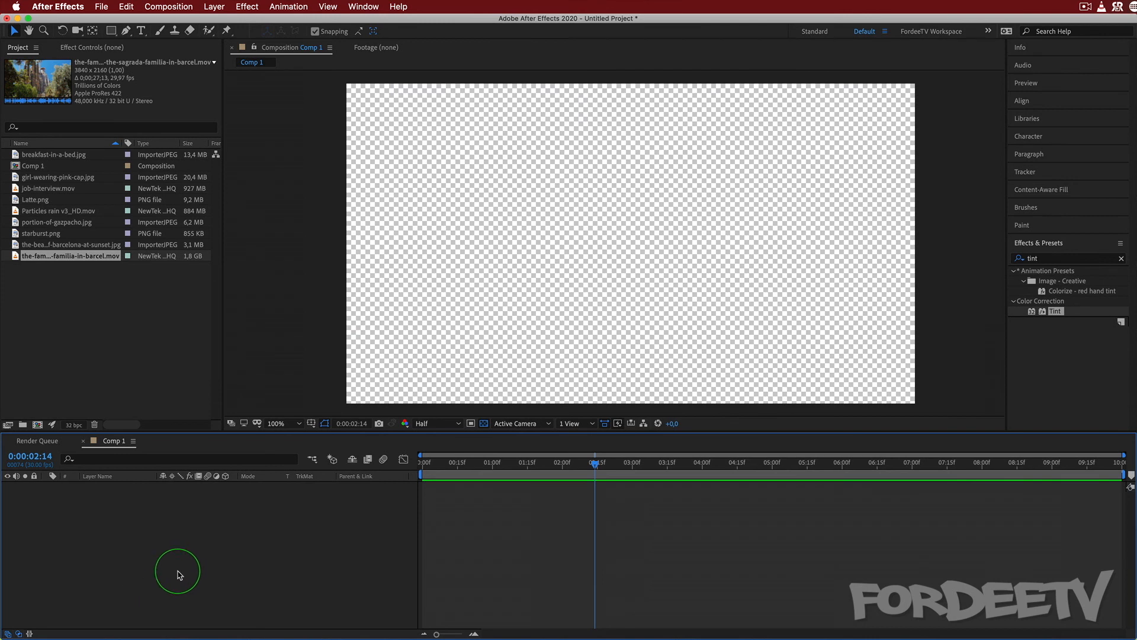
Add girl-wearing-pink-cap.jpg to Comp 1 and scale the layer to fit the composition's width.
left_click(25, 179)
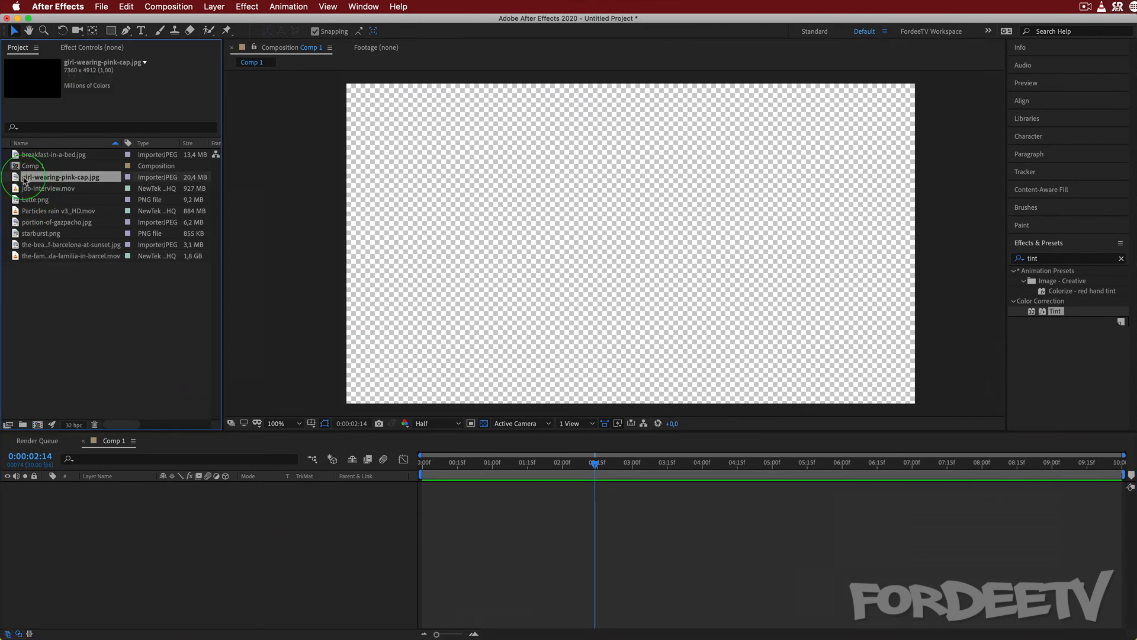
left_click_drag(42, 179, 127, 512)
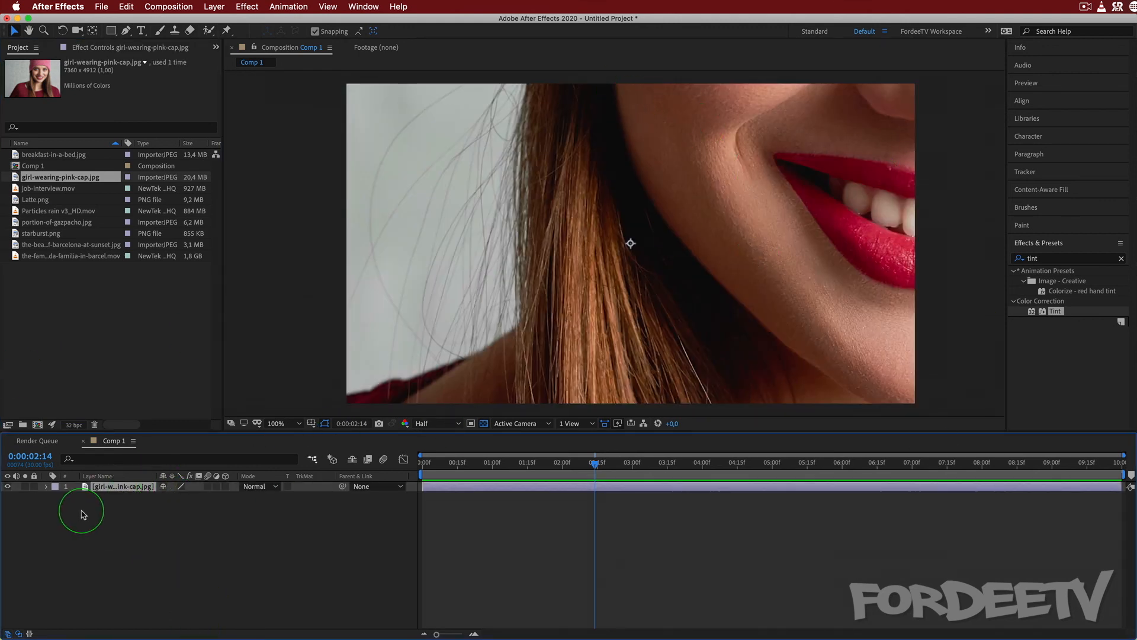
right_click(103, 489)
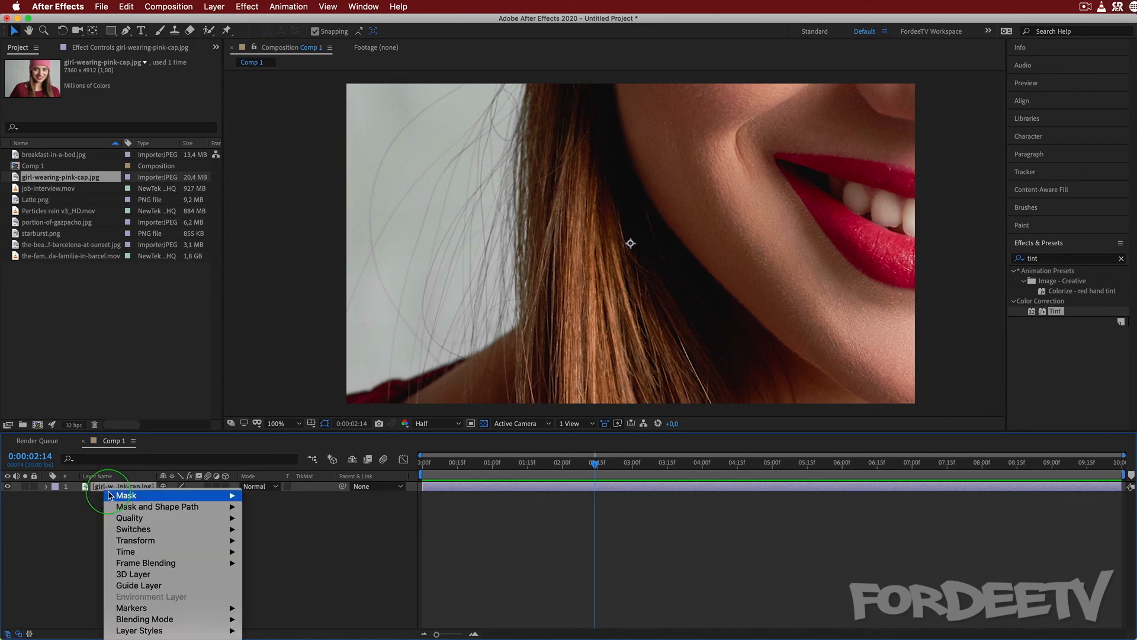
mouse_move(129, 541)
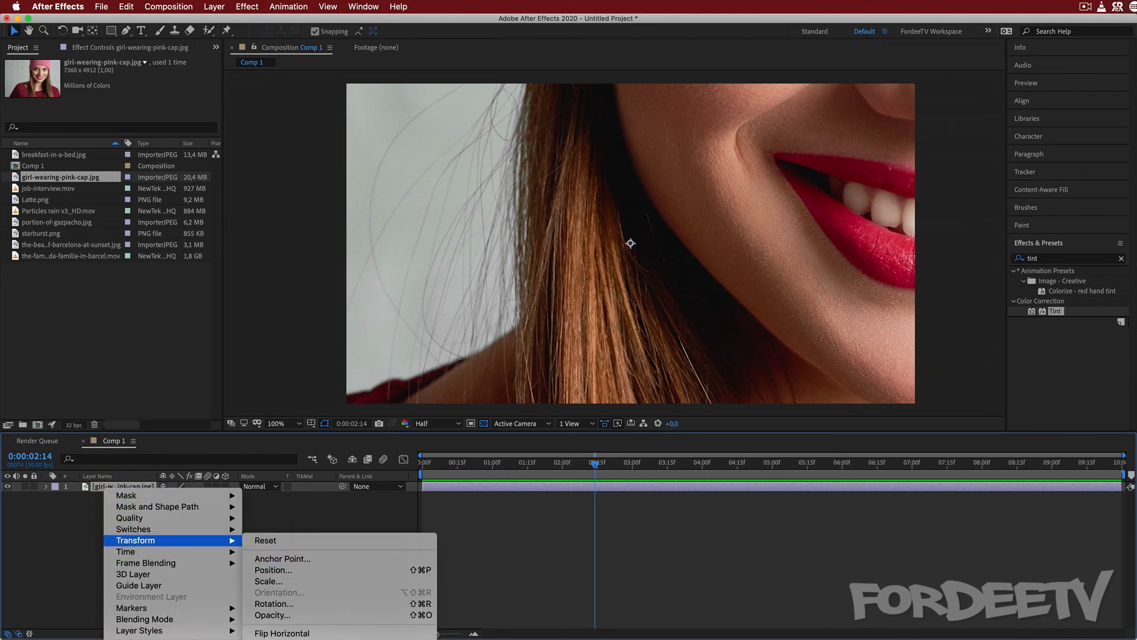
left_click(265, 540)
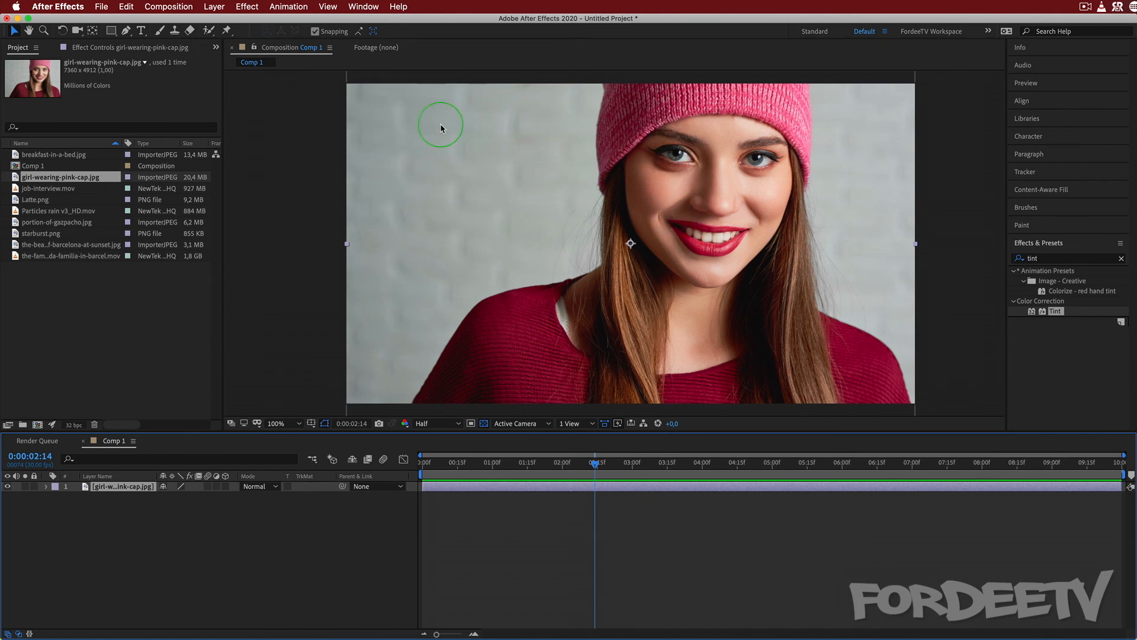
Return to the first frame of the timeline and duplicate the portrait layer.
left_click(277, 423)
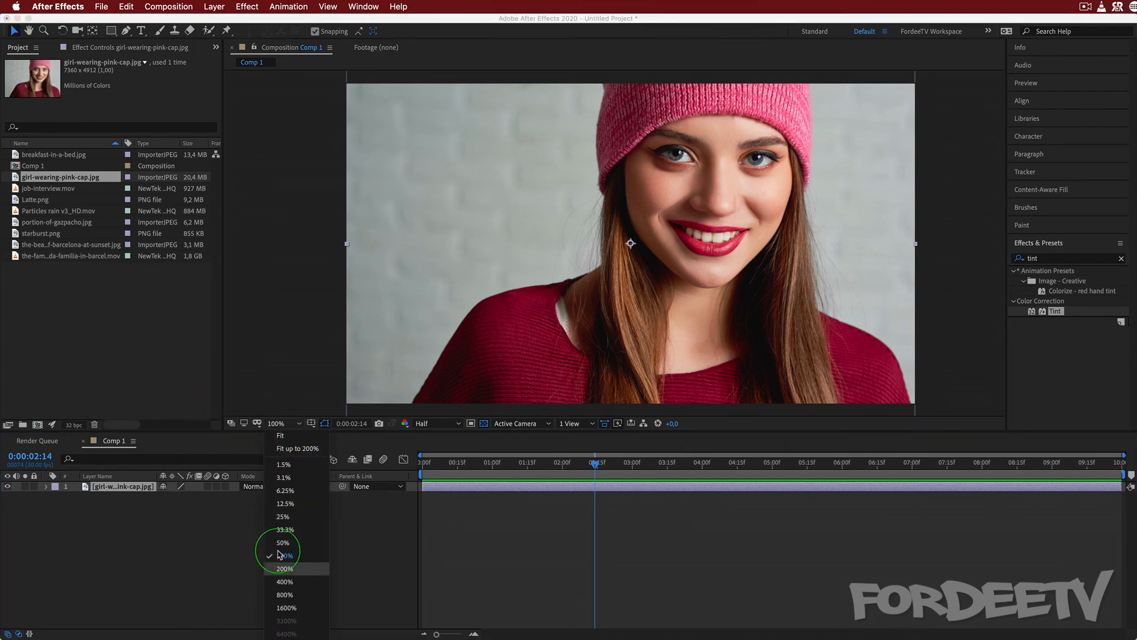
left_click(283, 581)
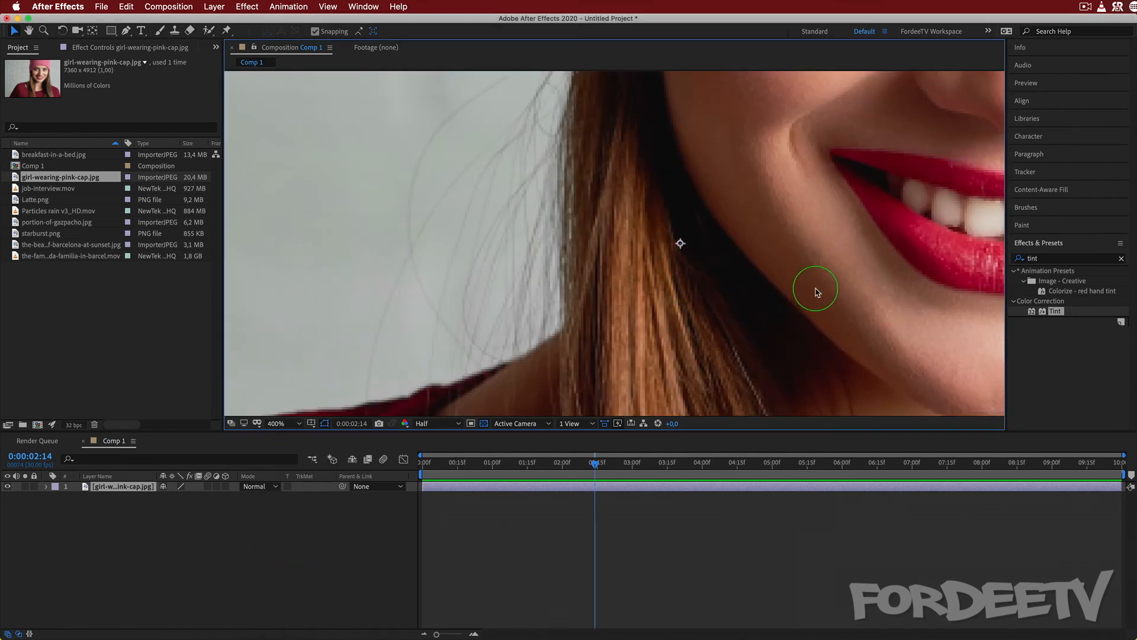
key("h")
left_click_drag(906, 162, 656, 315)
key("v")
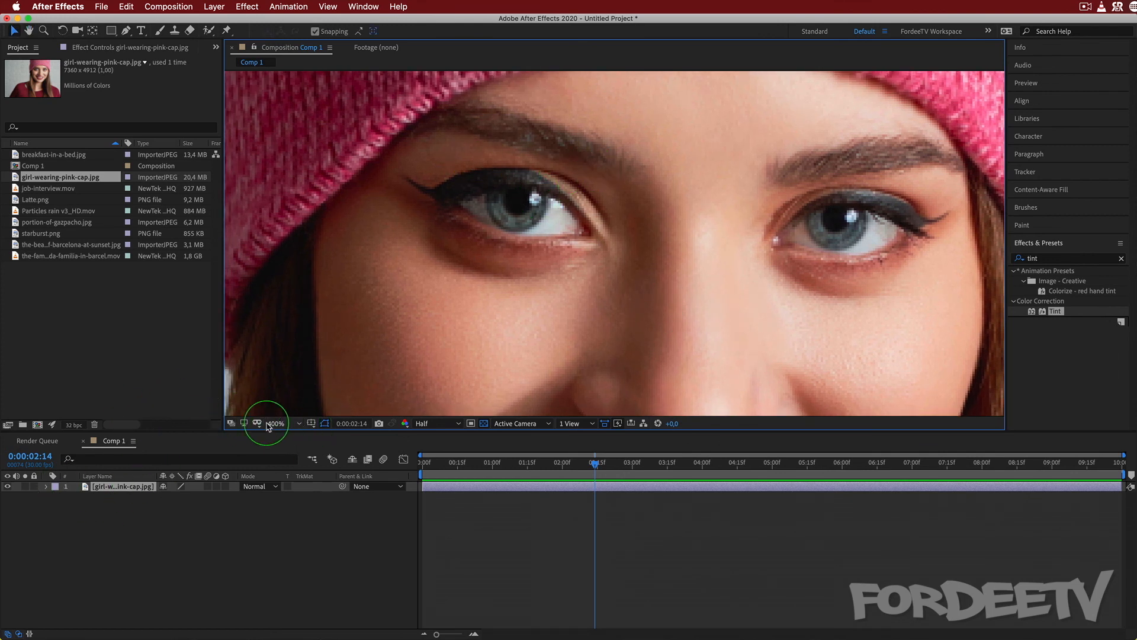
left_click_drag(596, 464, 422, 464)
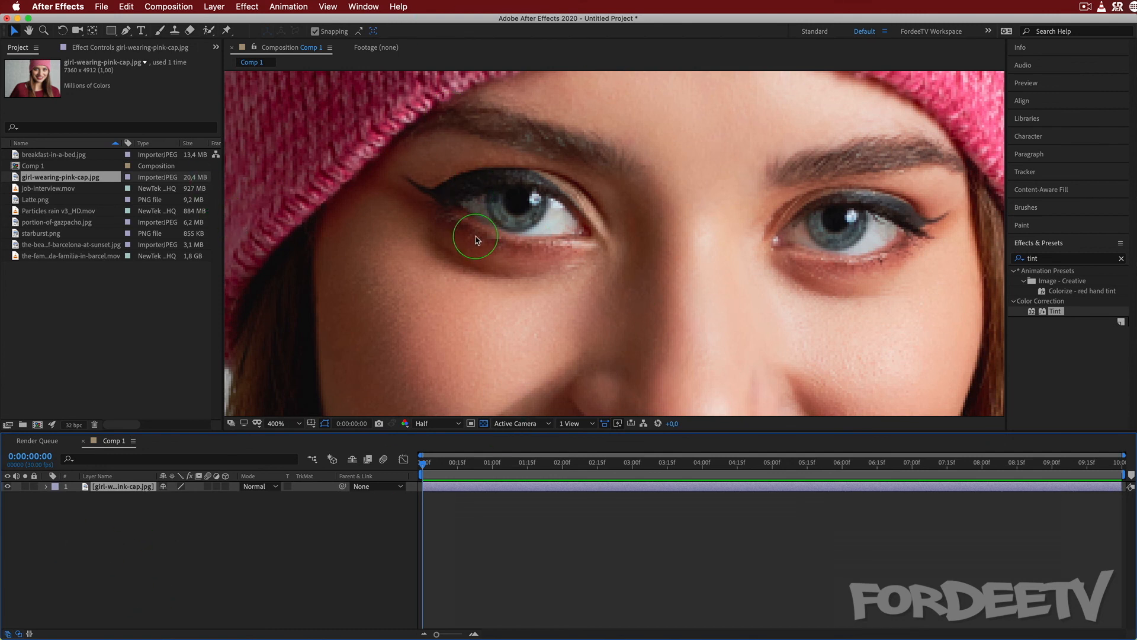
key("super+d")
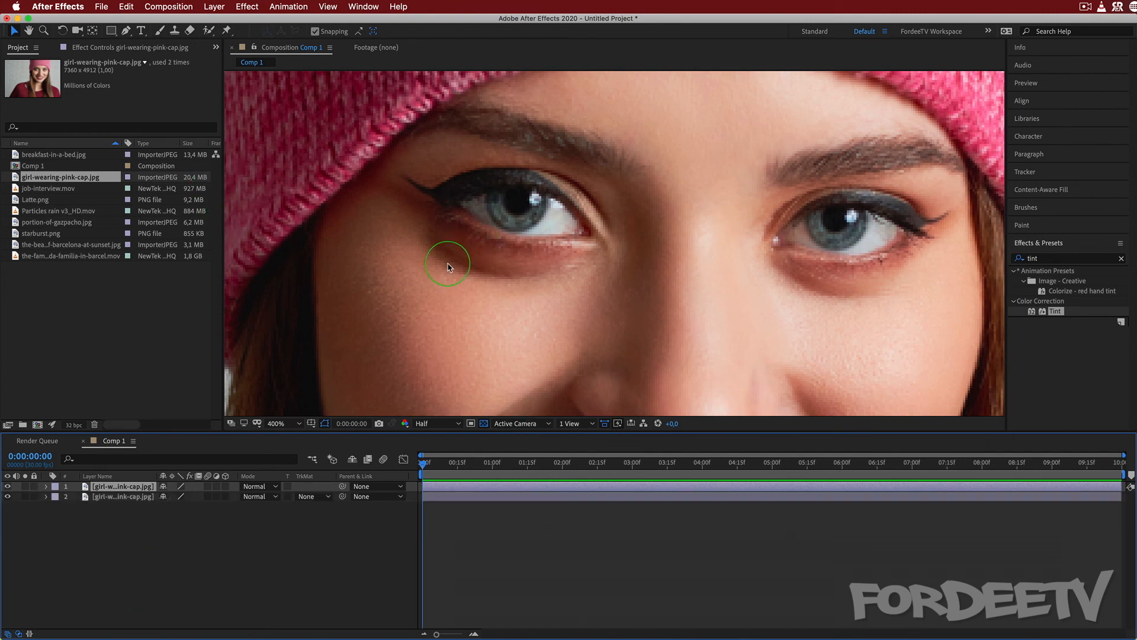
Rename the lower portrait layer to "main".
left_click(118, 497)
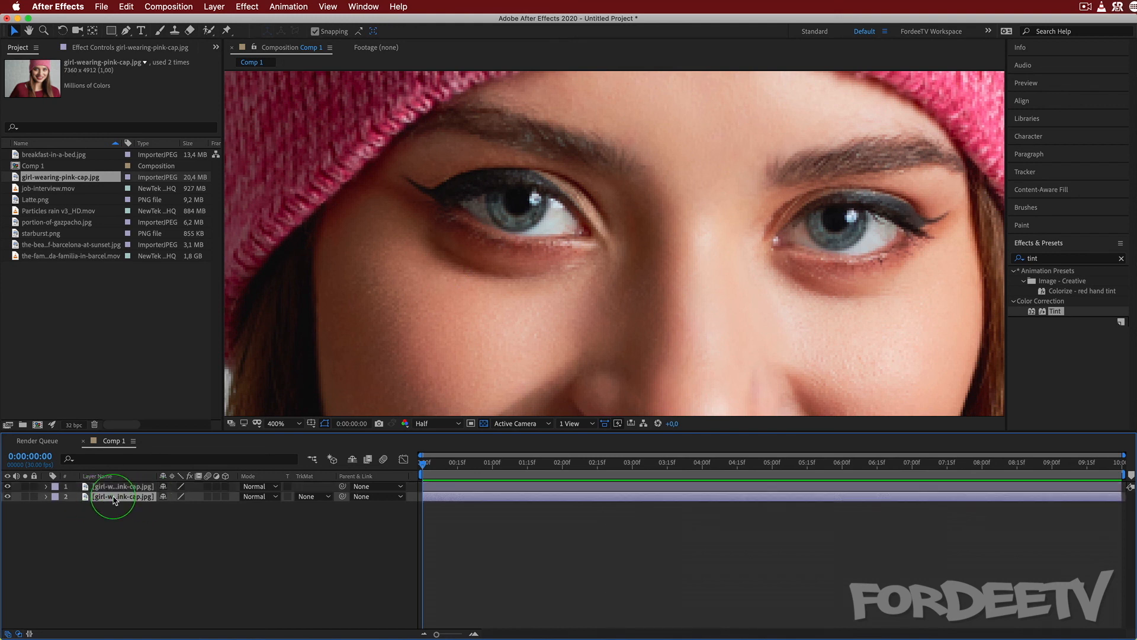
key("Return")
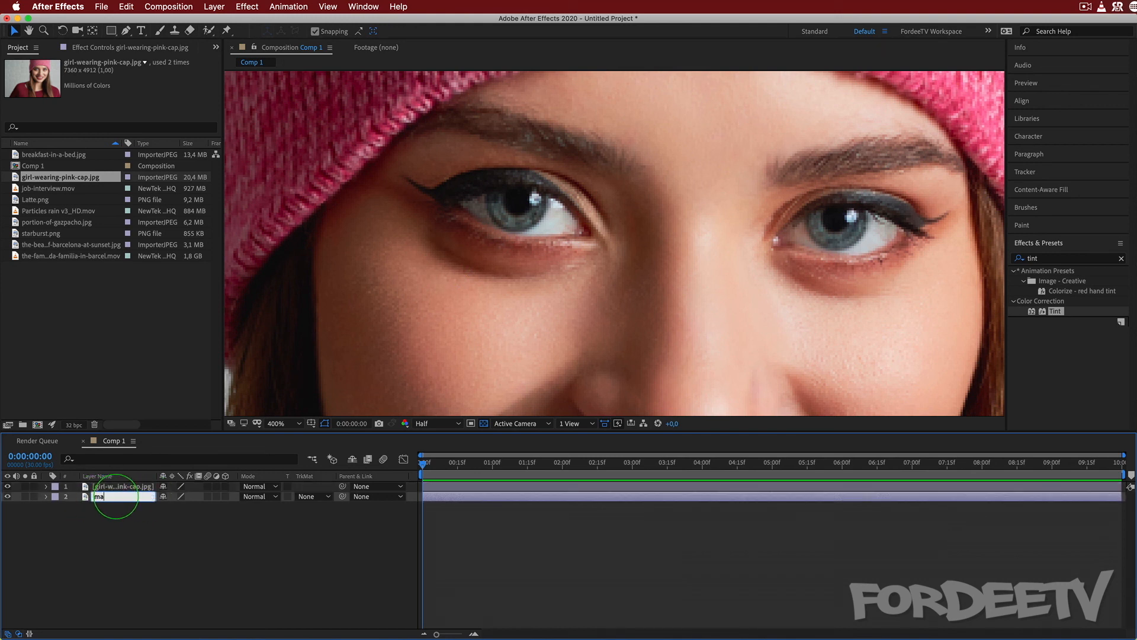
type("main")
key("Return")
Rename the upper portrait layer to "left eye".
left_click(107, 488)
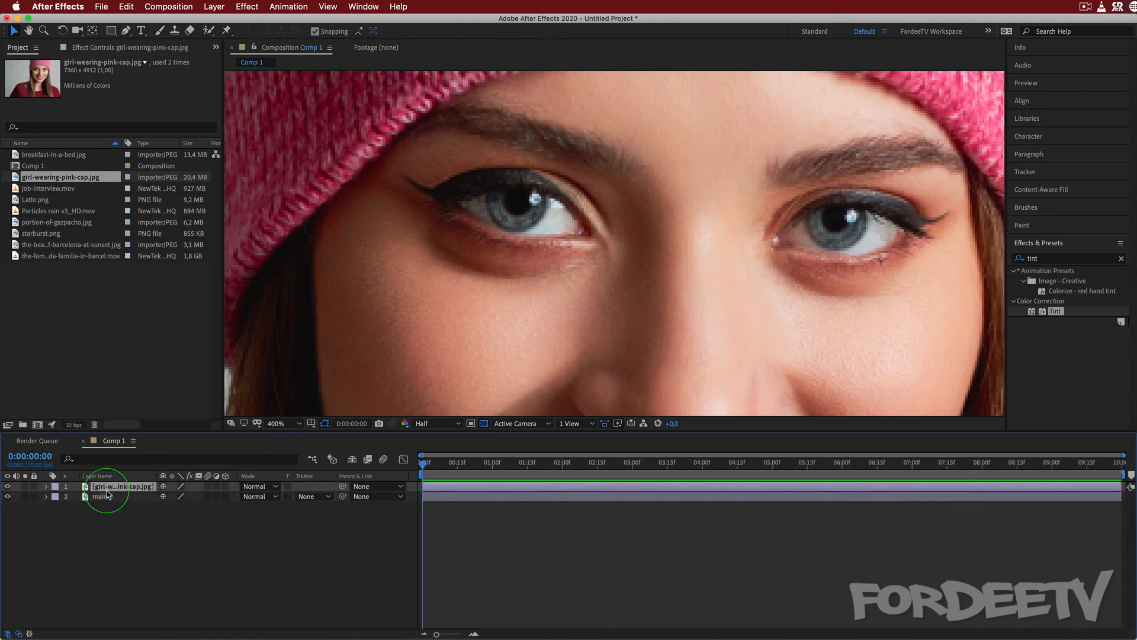
key("Return")
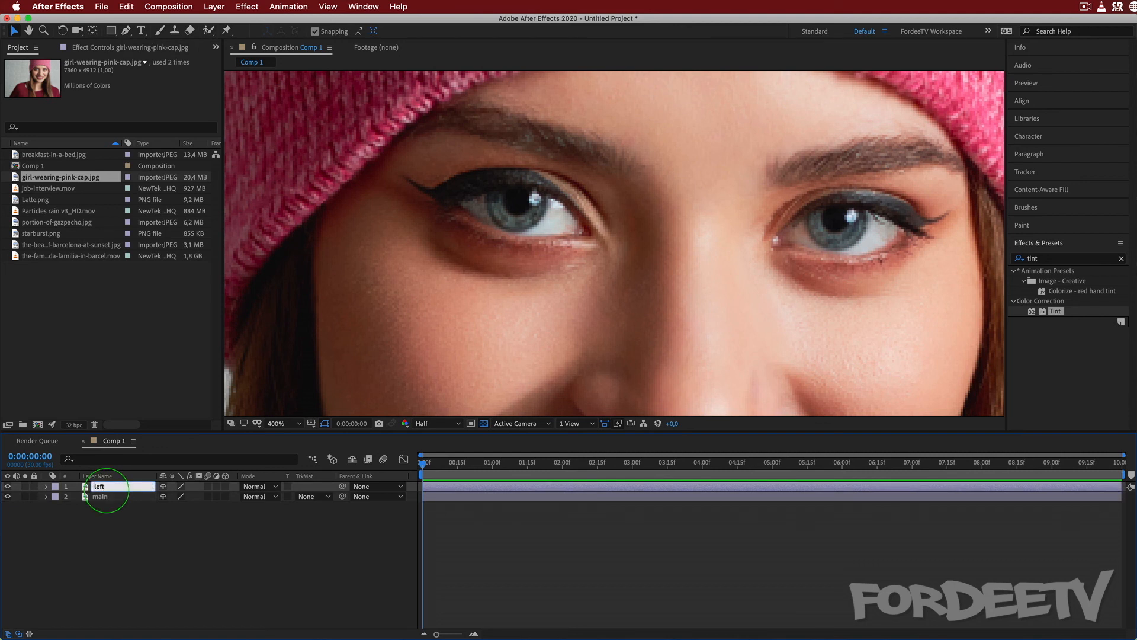
type("left")
key("Return")
key("Return")
key("Return")
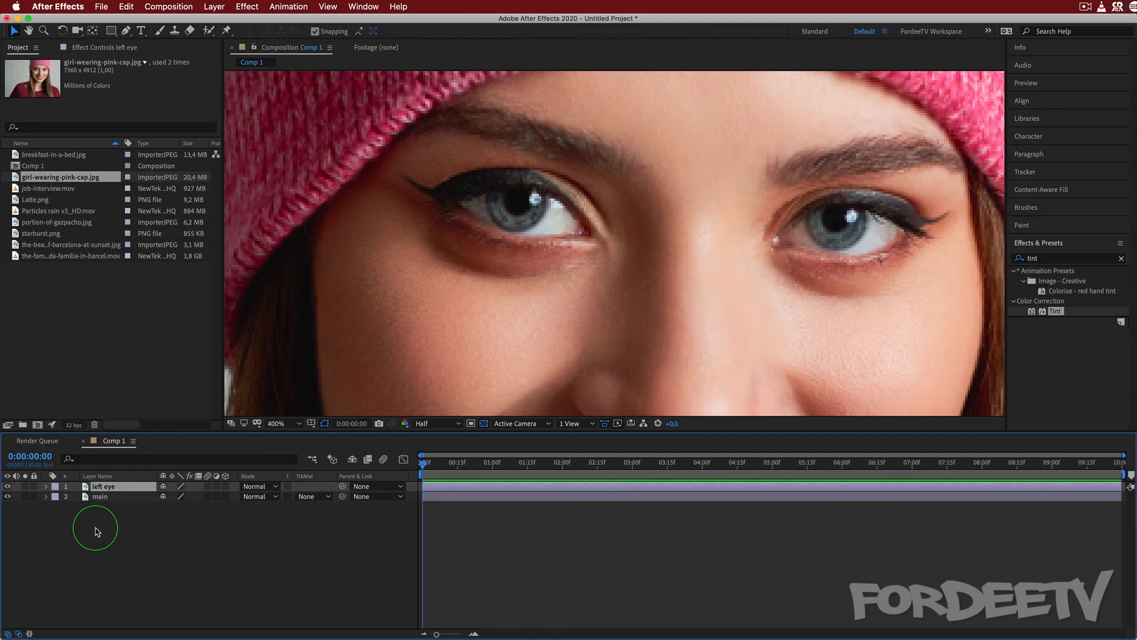
Rename the lower portrait layer to "girl".
left_click(101, 499)
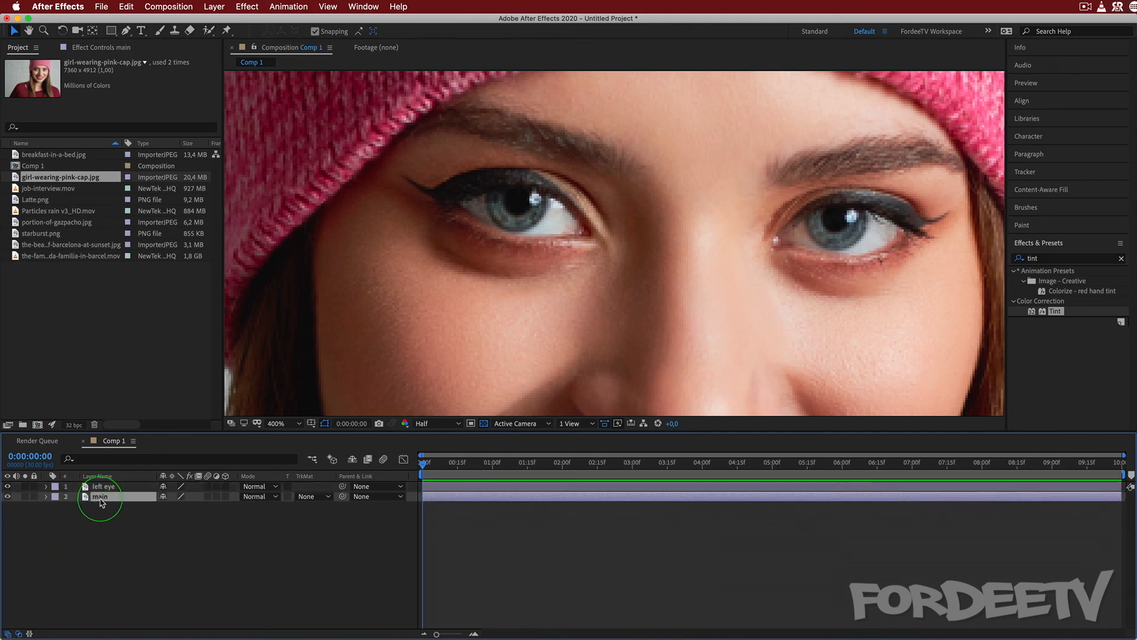
key("Return")
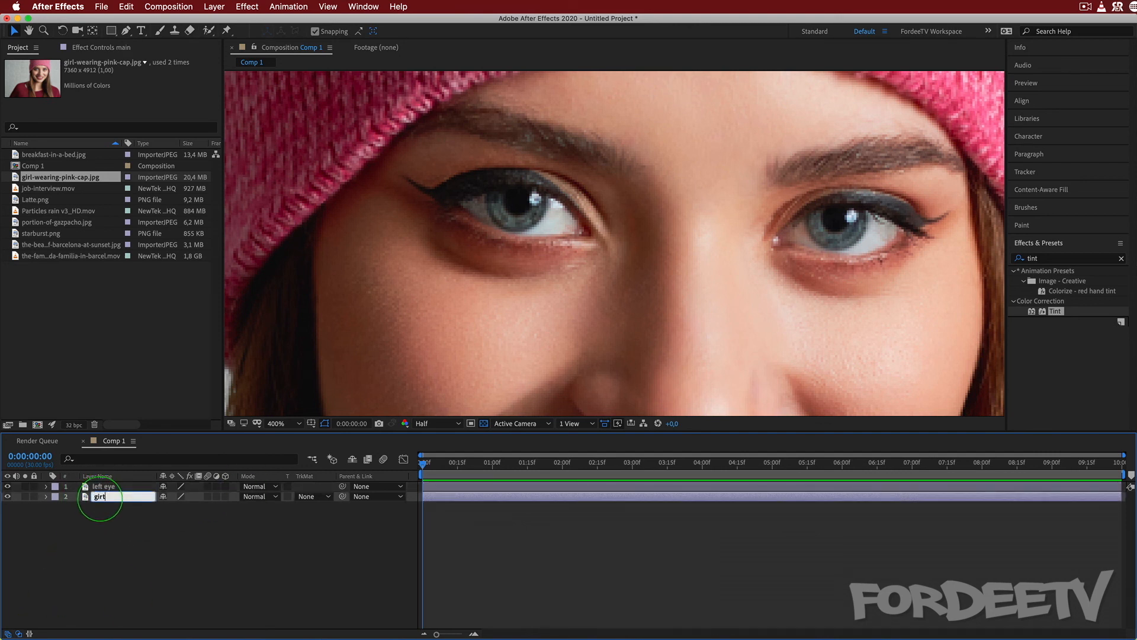
type("girl")
key("Return")
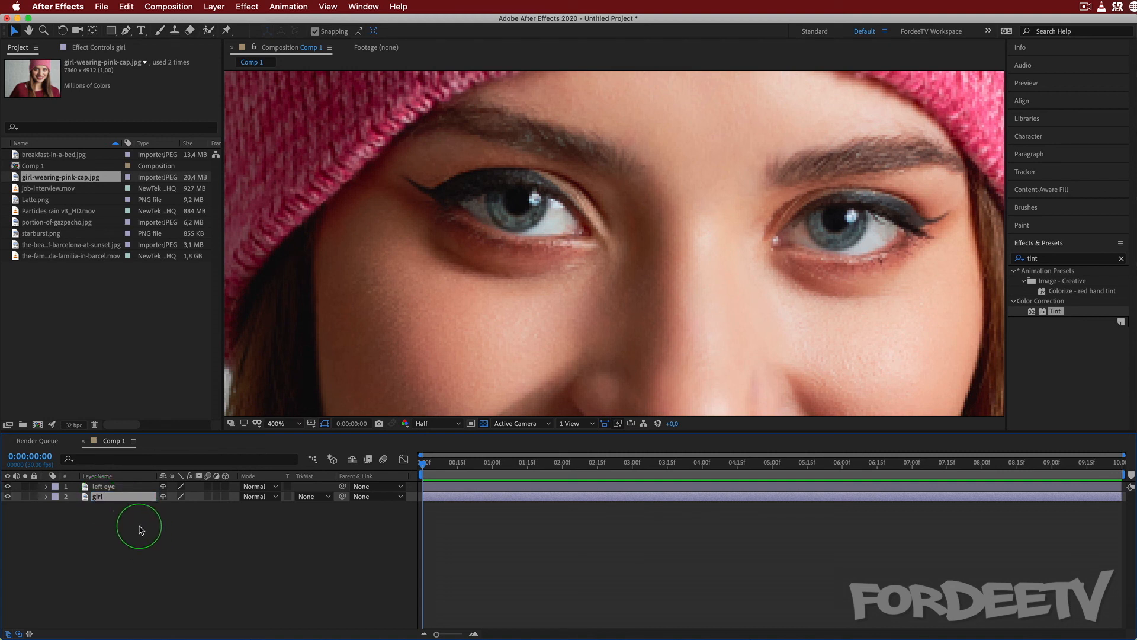
Draw a circular Ellipse tool mask on the left eye layer, fitted around the iris of the eye on the picture's left.
left_click(113, 488)
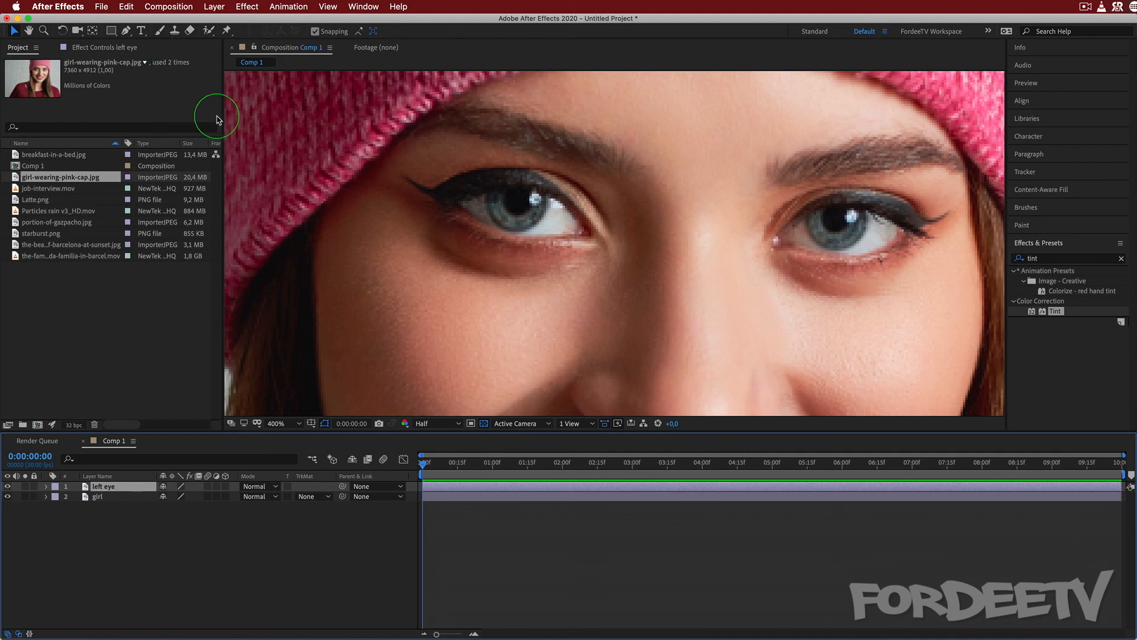
left_click(113, 34)
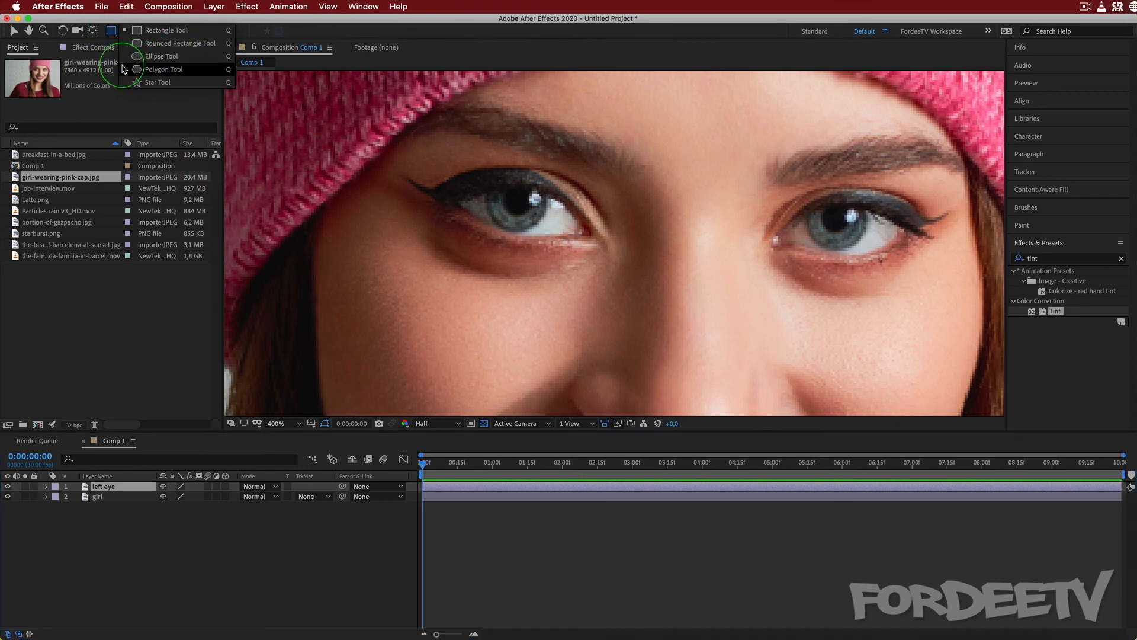
left_click(157, 57)
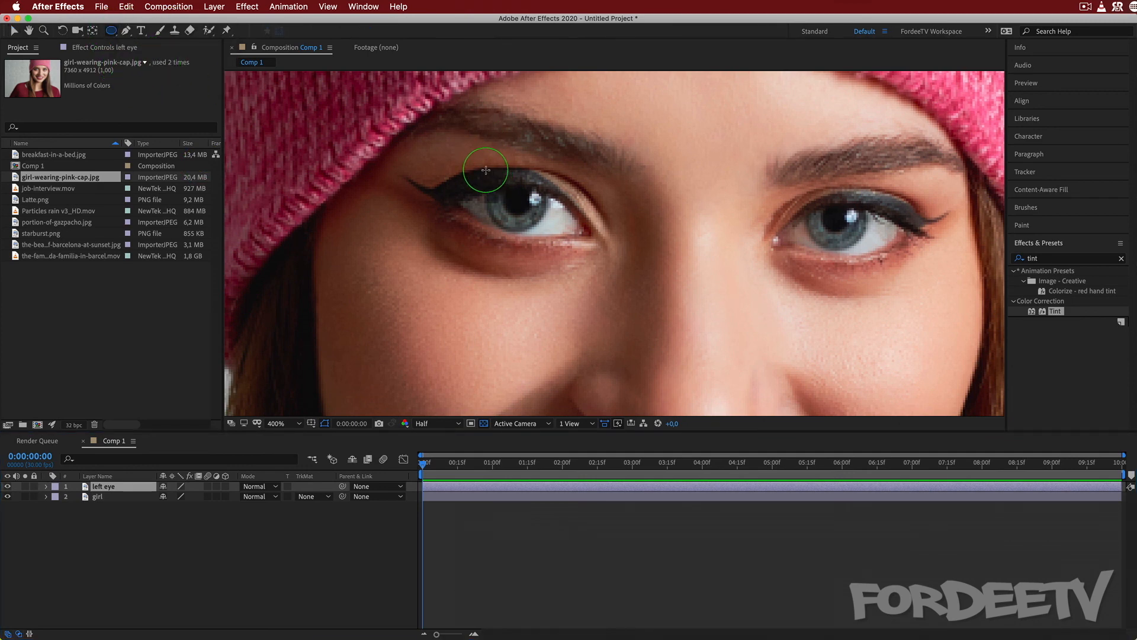
left_click_drag(486, 170, 547, 231)
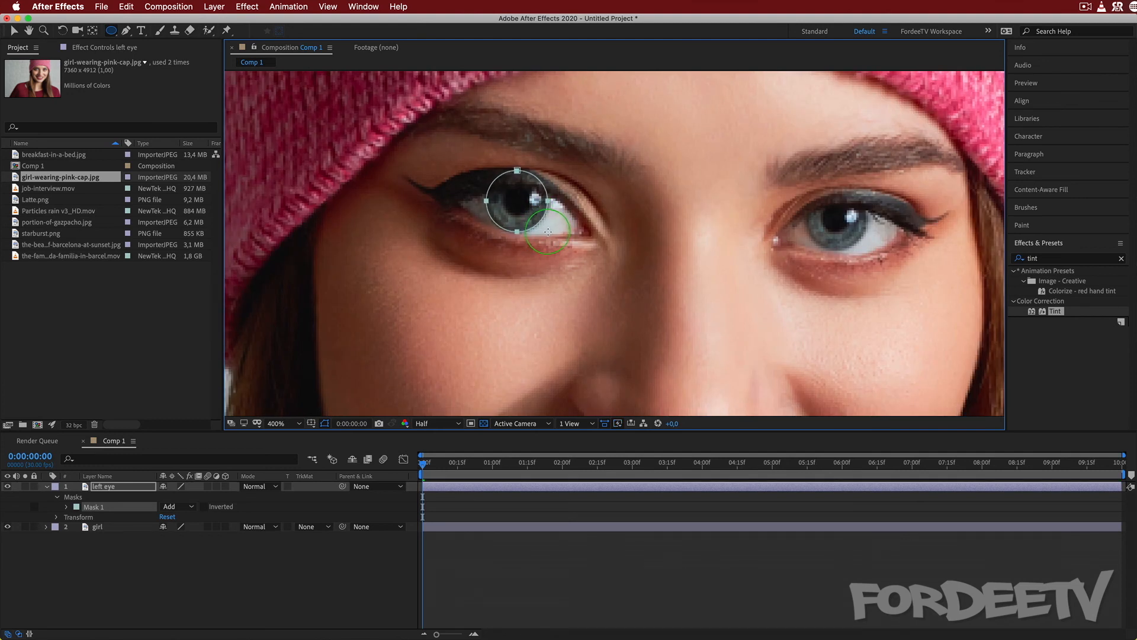
left_click_drag(549, 232, 548, 233)
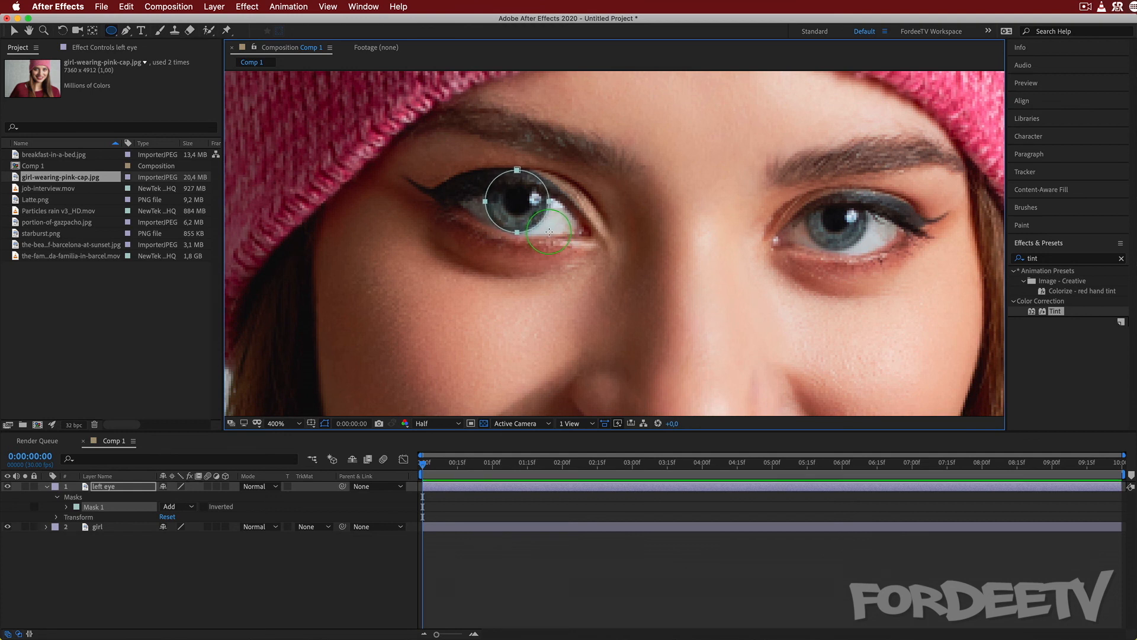
Hide the girl layer and set the left eye layer's Mask 1 mode to None.
left_click(8, 527)
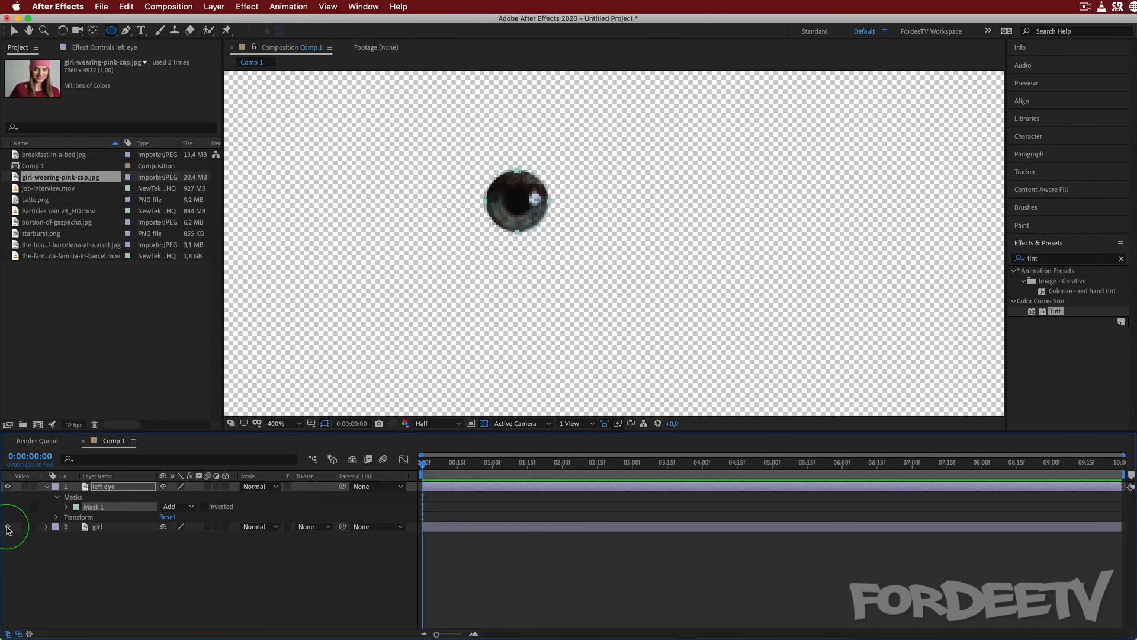
left_click(8, 528)
left_click(8, 527)
left_click(170, 509)
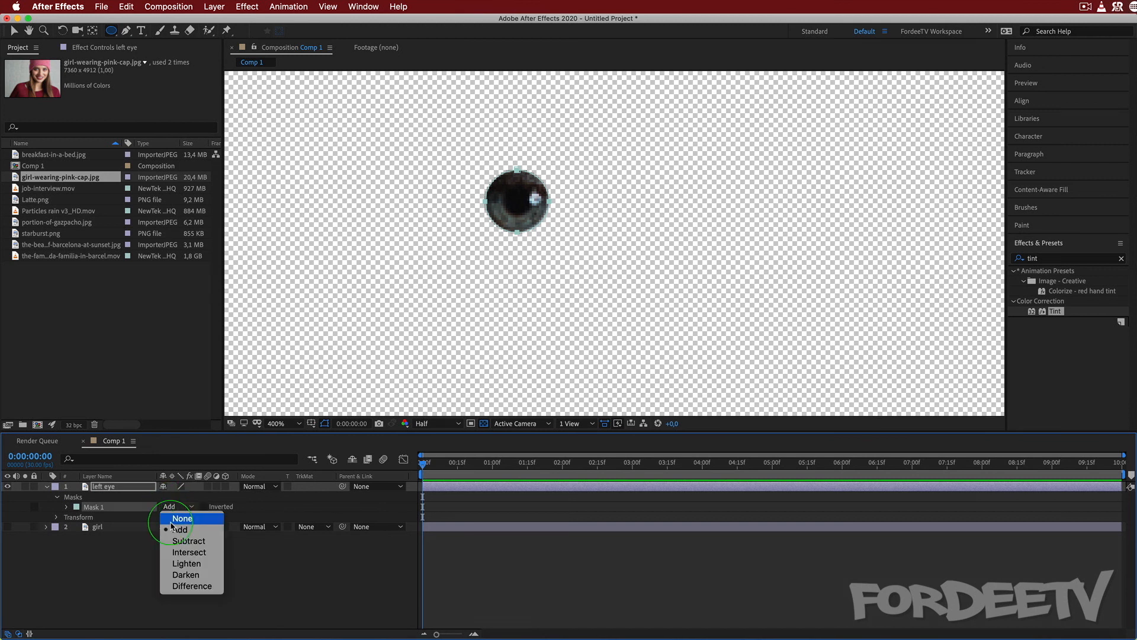
left_click(177, 514)
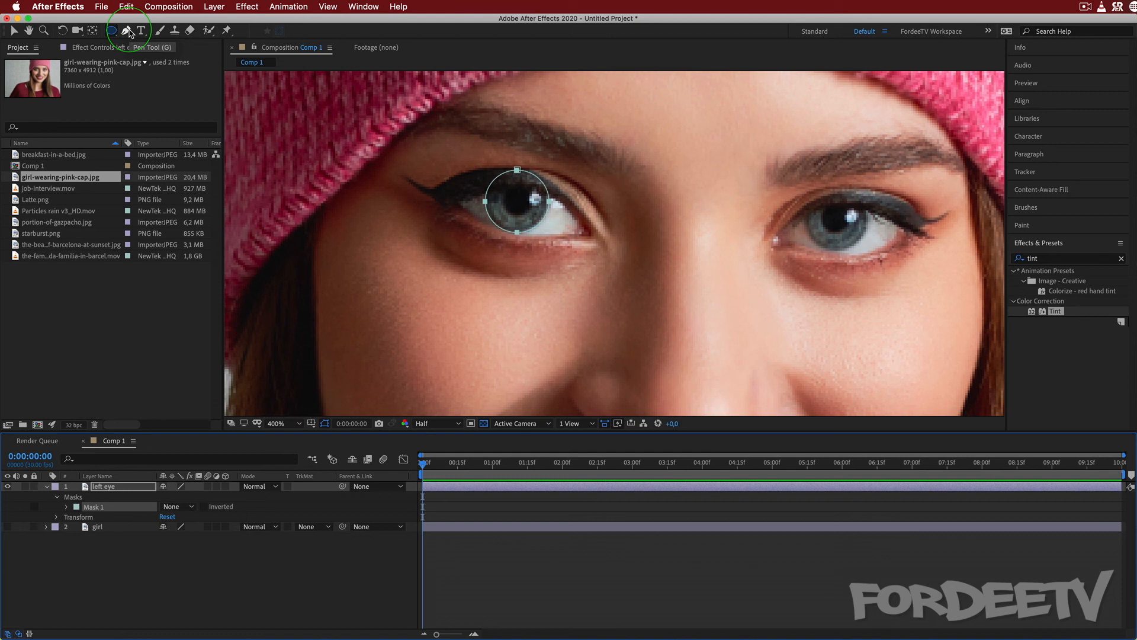
Draw a closed Pen tool mask on the left eye layer, curving along the upper eyelid edge and covering the area above the iris.
left_click(90, 490)
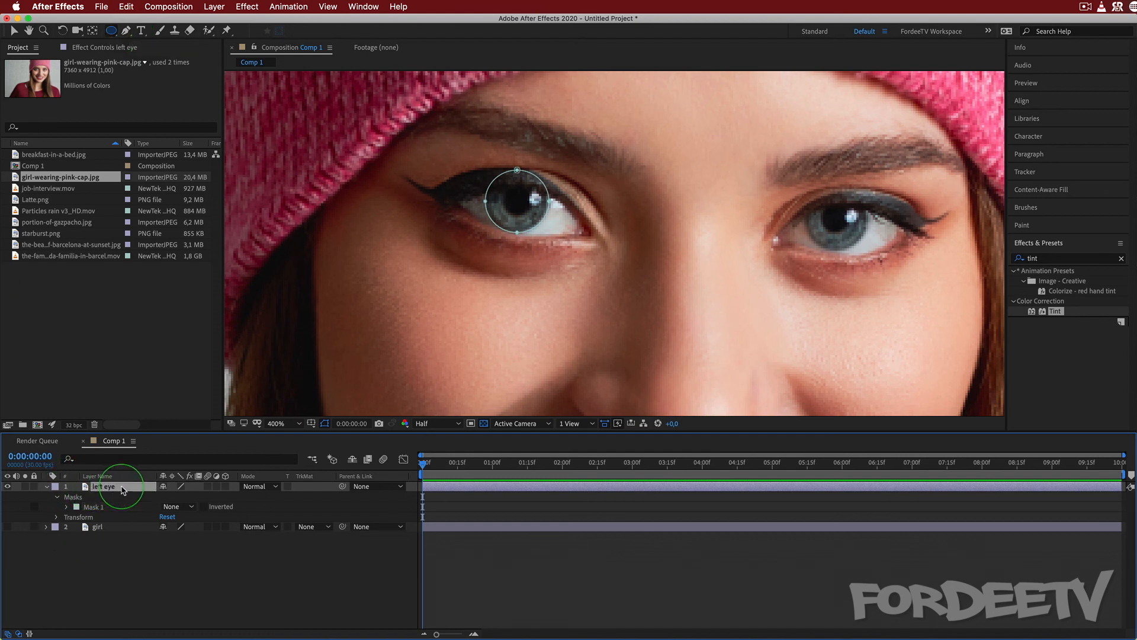
left_click(123, 30)
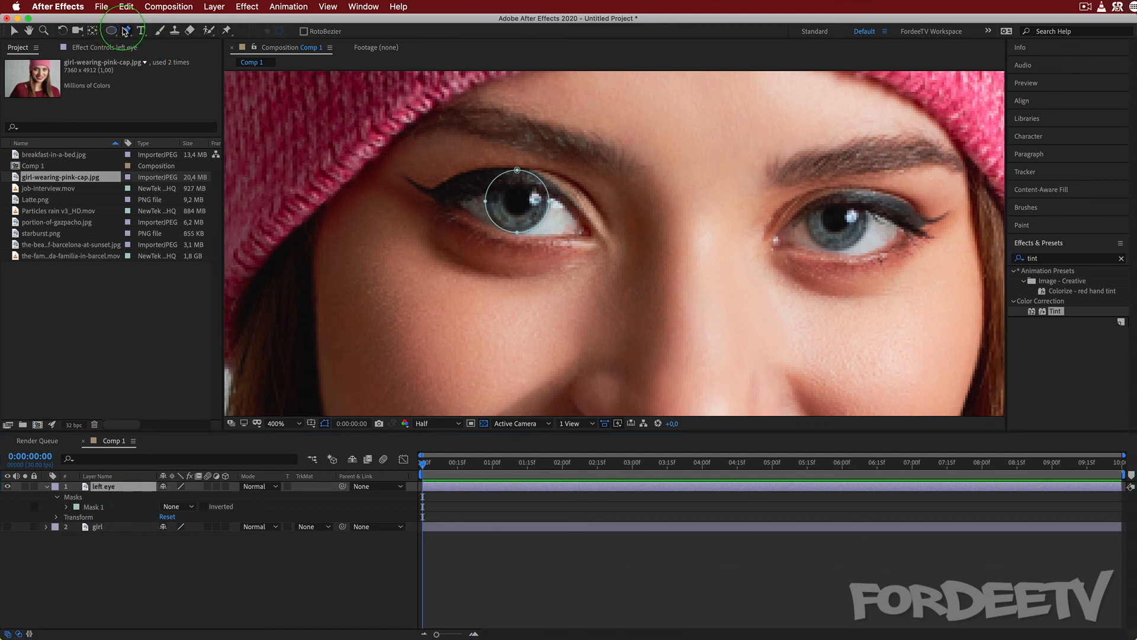
left_click(557, 197)
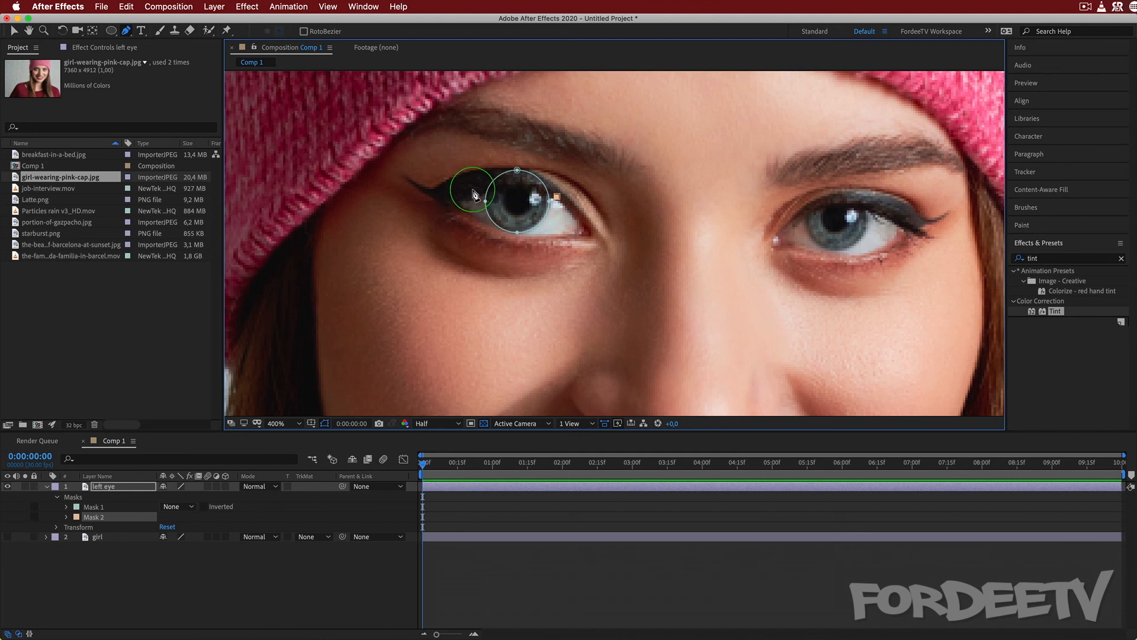
left_click_drag(477, 194, 434, 222)
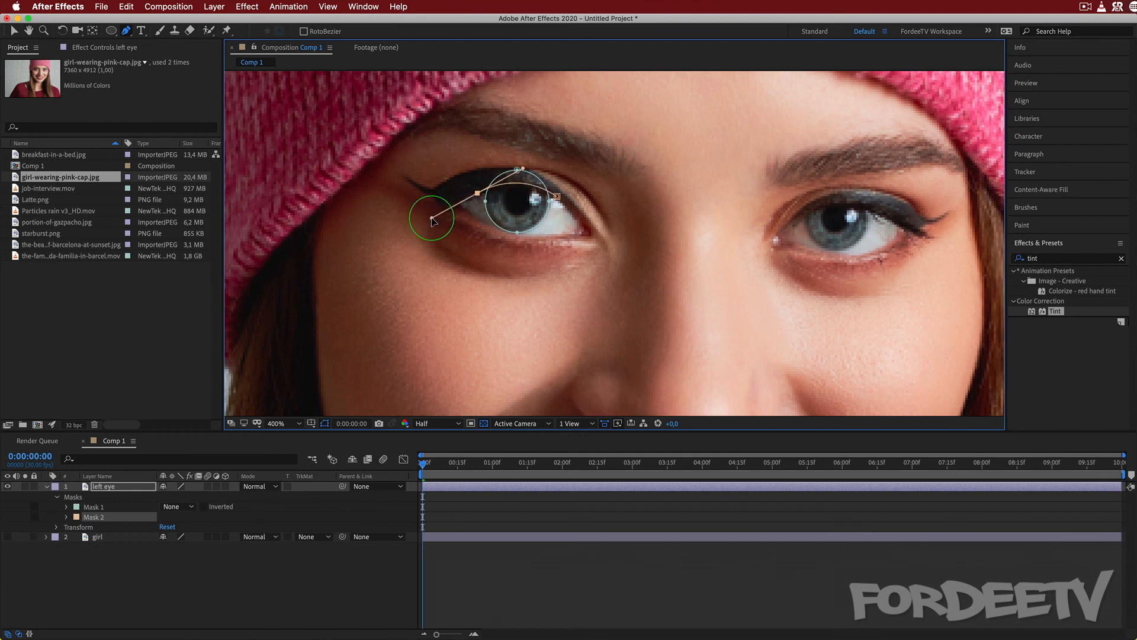
left_click(487, 149)
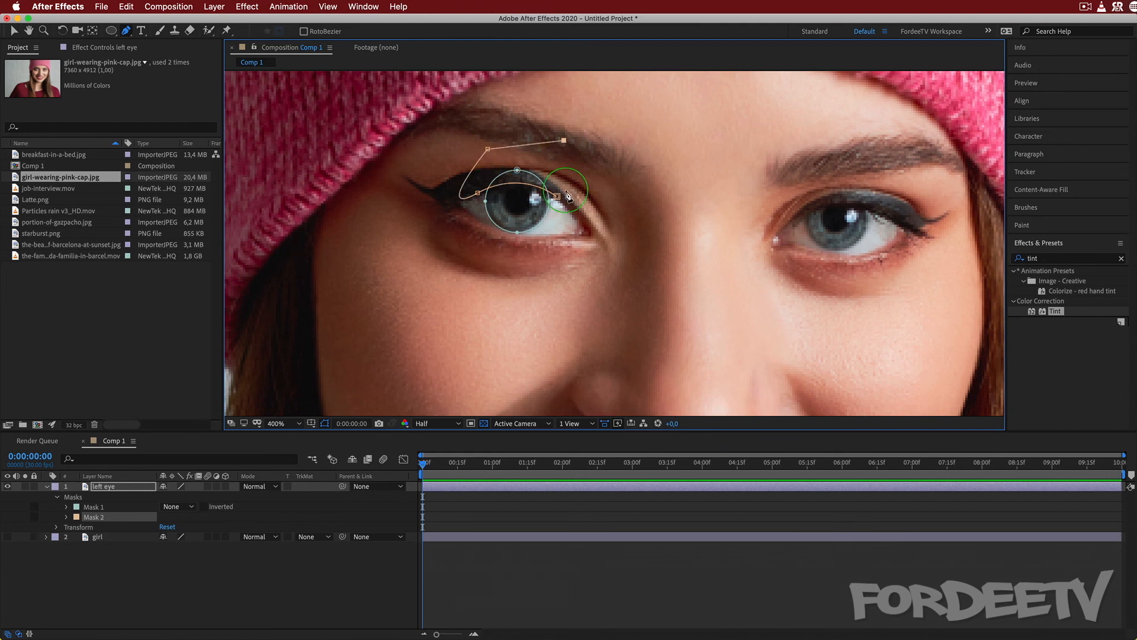
left_click(557, 197)
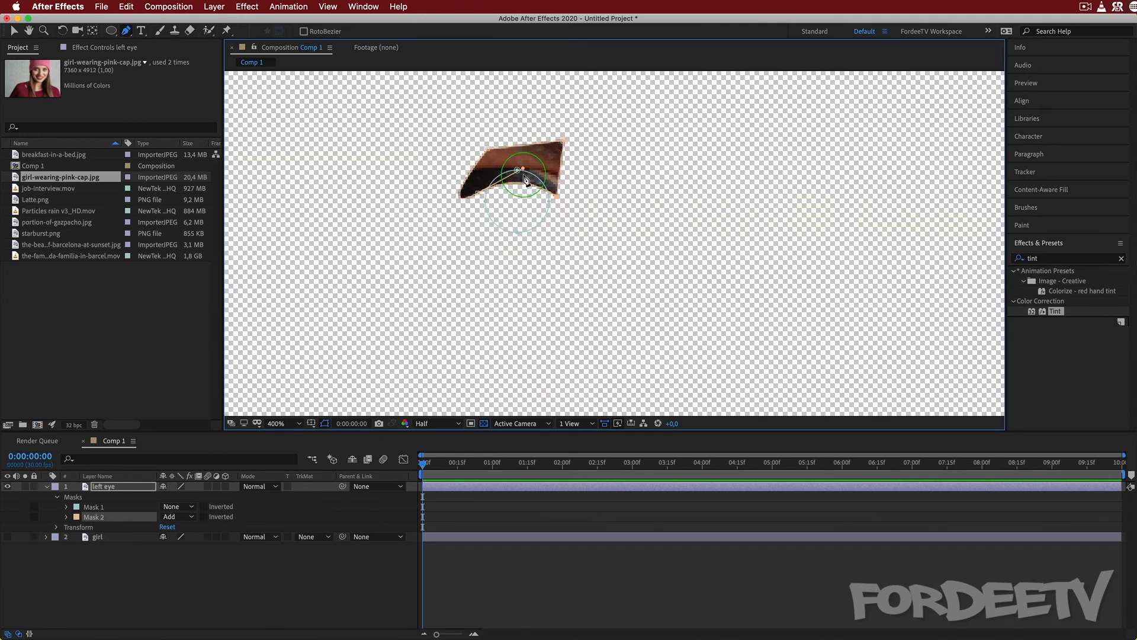
Try the Intersect and Difference modes on the left eye layer's Mask 2.
left_click(187, 517)
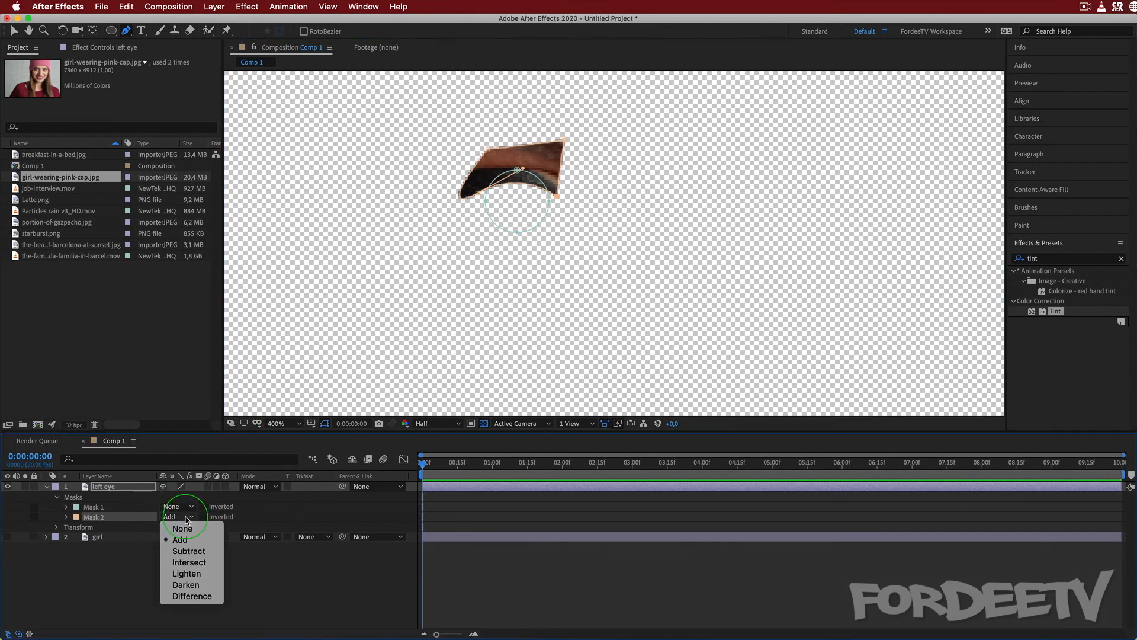
left_click(188, 563)
left_click(181, 521)
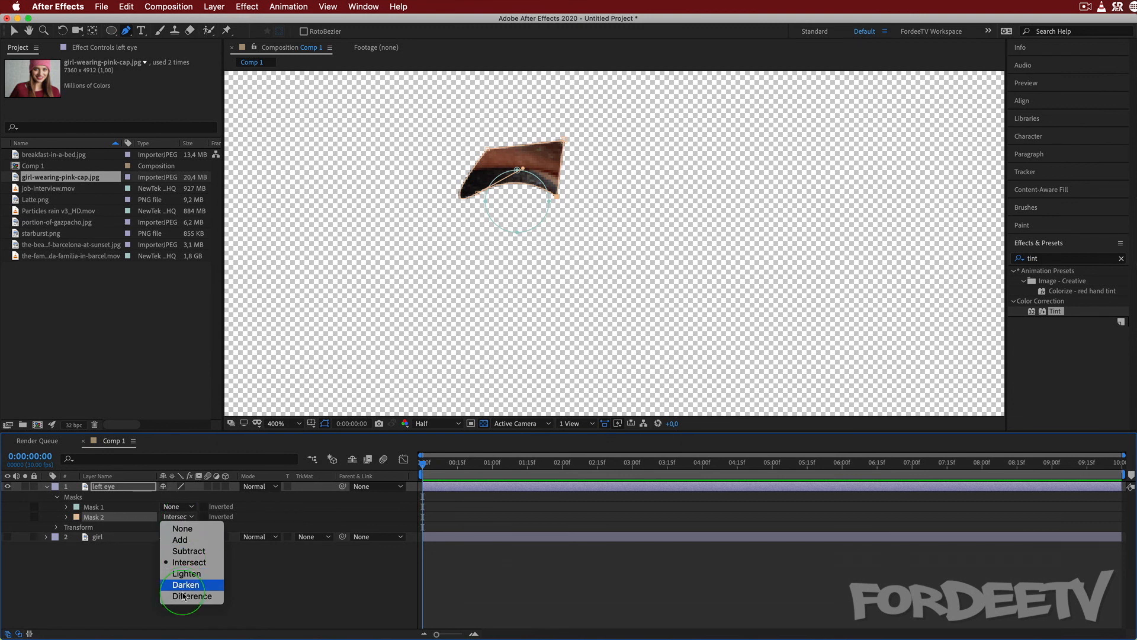
left_click(177, 609)
Set the left eye layer's Mask 1 mode to Add and Mask 2 to Subtract, and show the girl layer again.
left_click(178, 507)
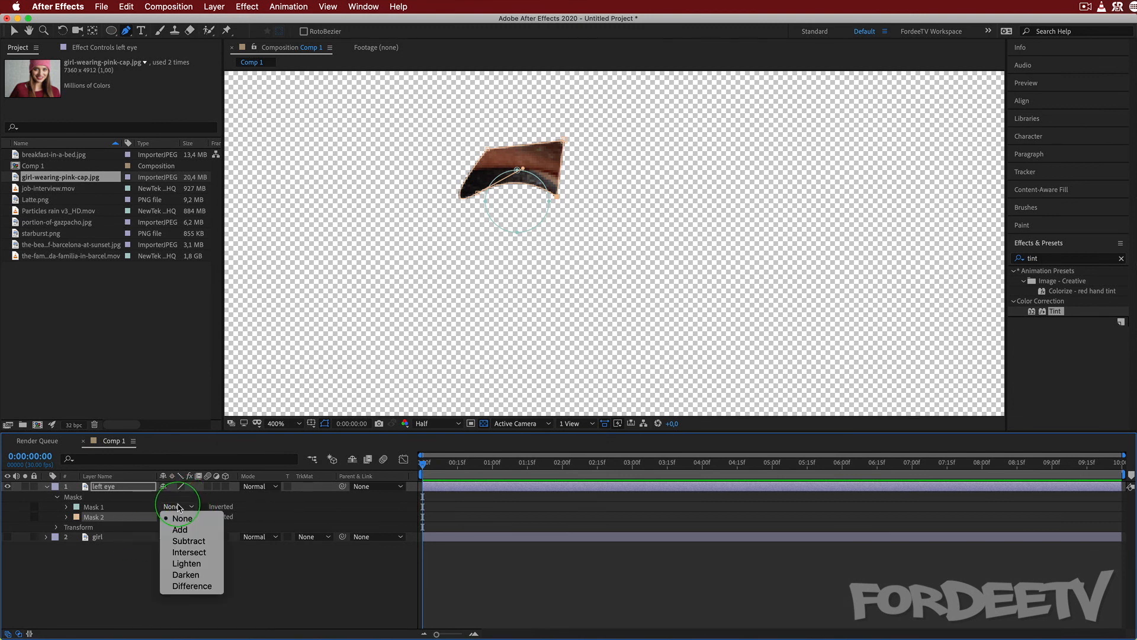
left_click(180, 530)
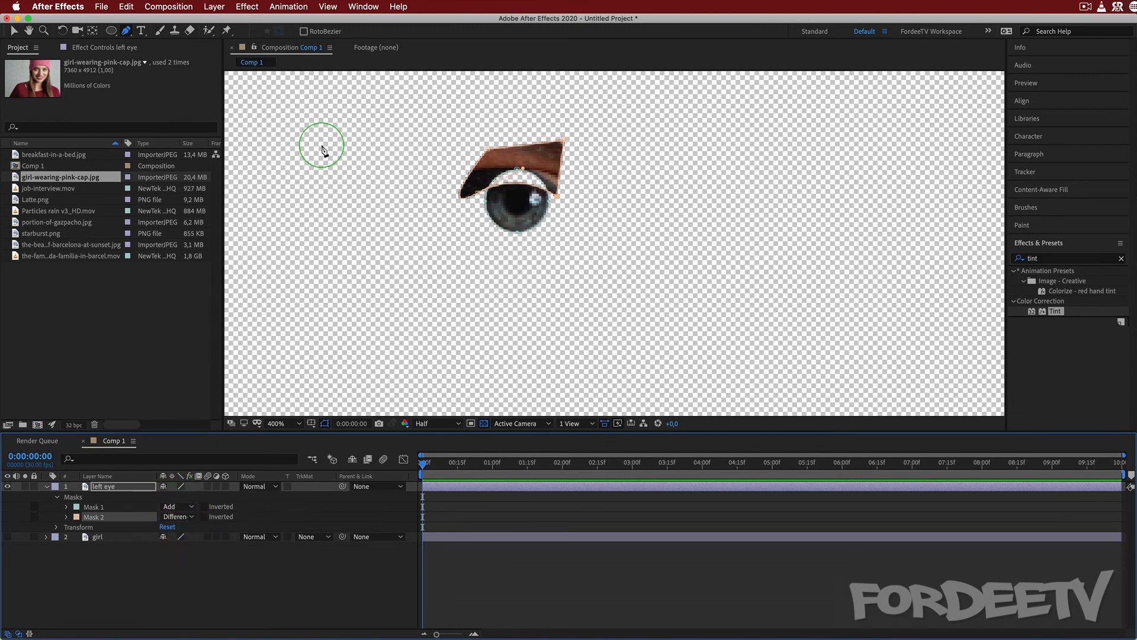
left_click(176, 517)
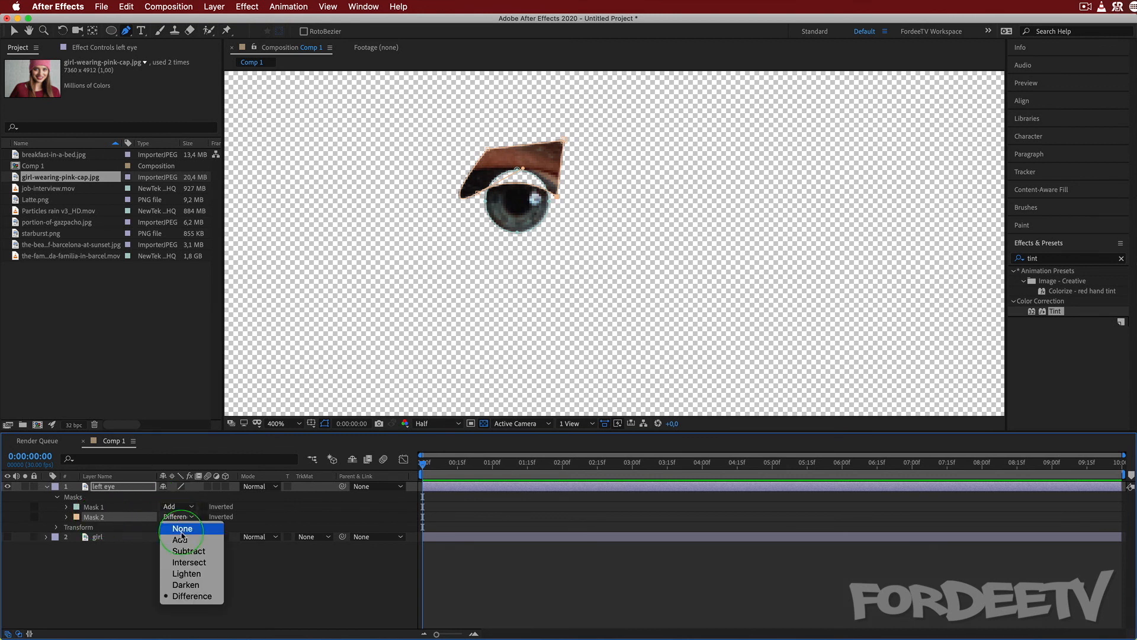
left_click(178, 552)
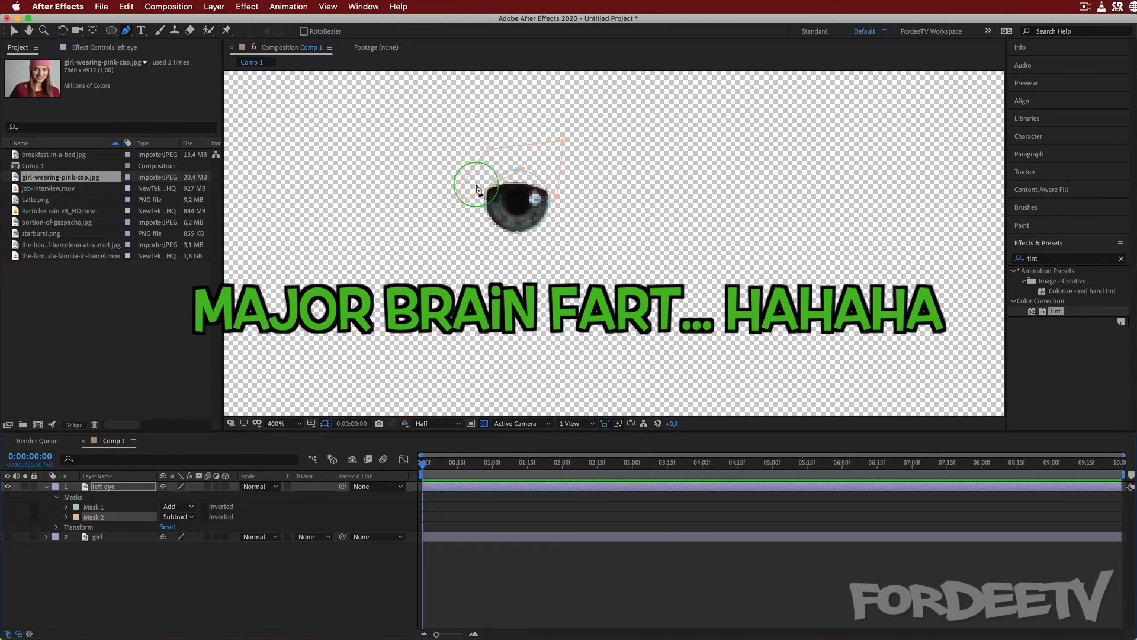
left_click(7, 536)
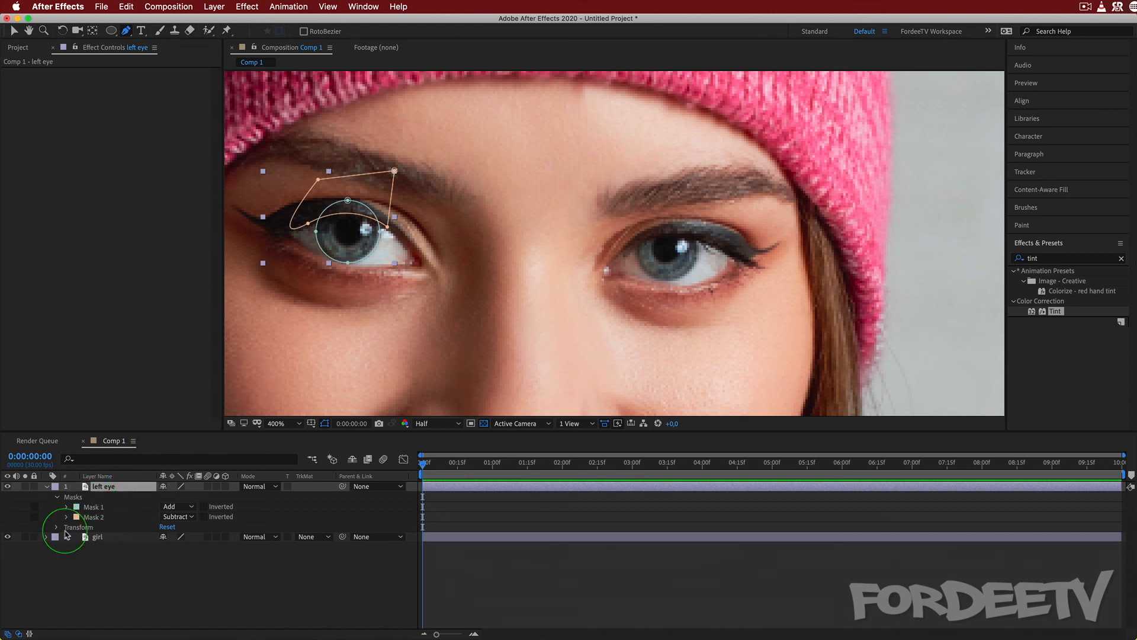
left_click(99, 487)
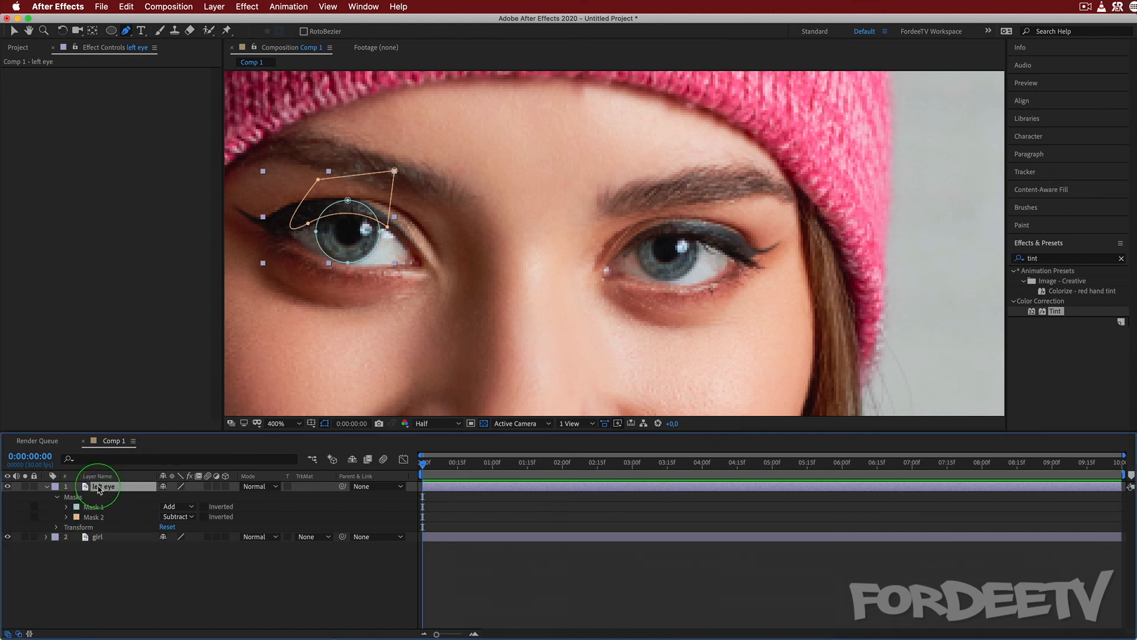
Duplicate the left eye layer and replace the copy's masks with one elliptical mask around the iris of the other eye.
key("super+d")
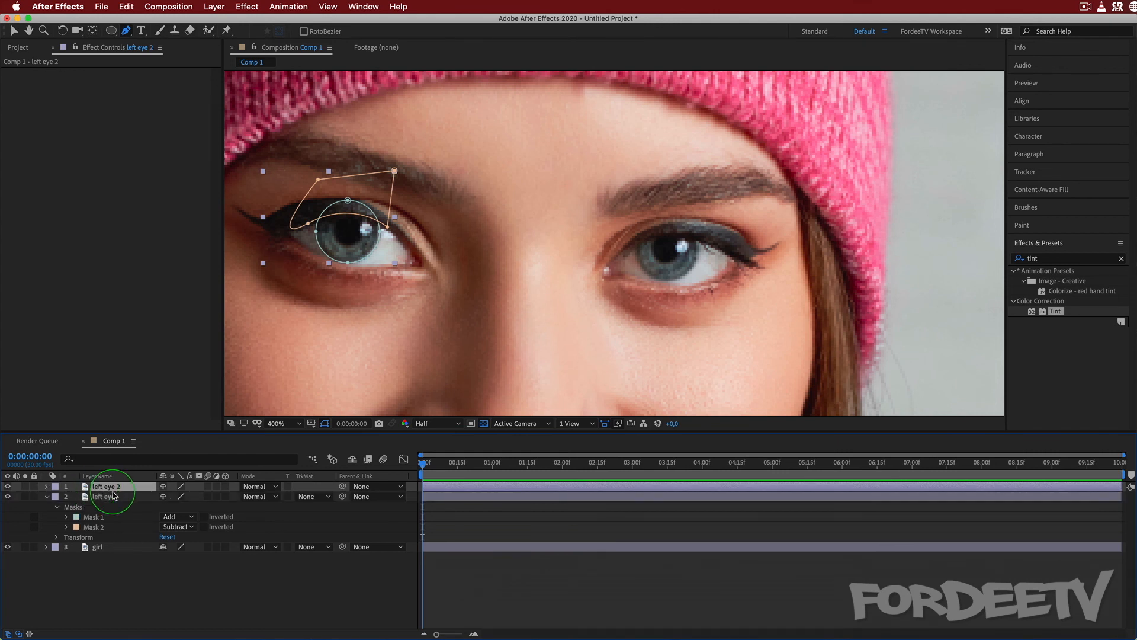
left_click(47, 486)
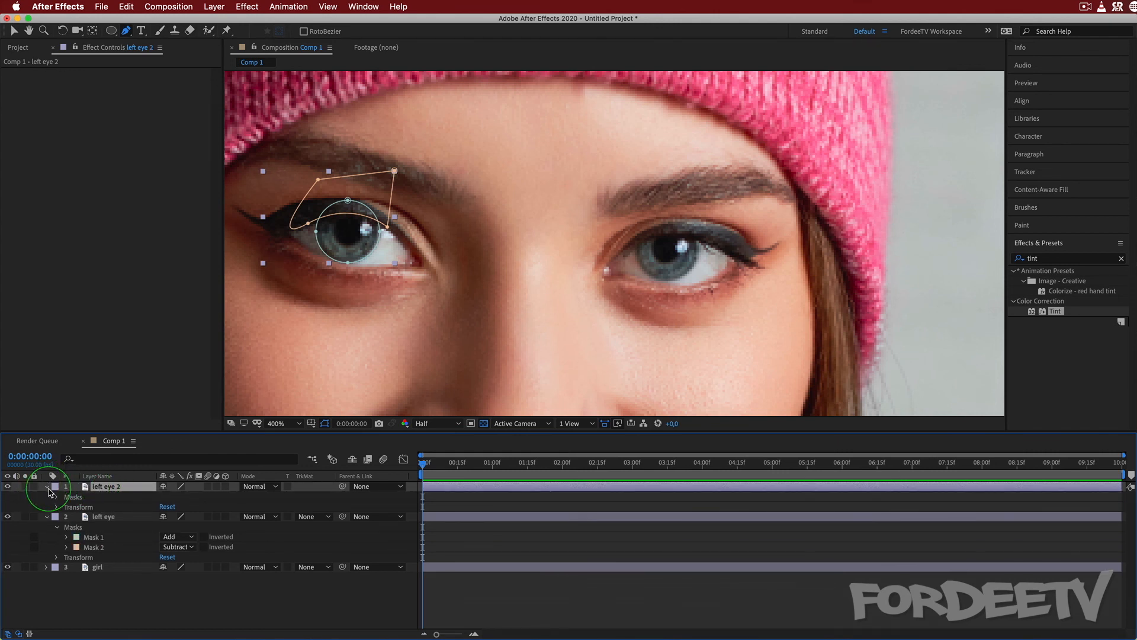
left_click(80, 498)
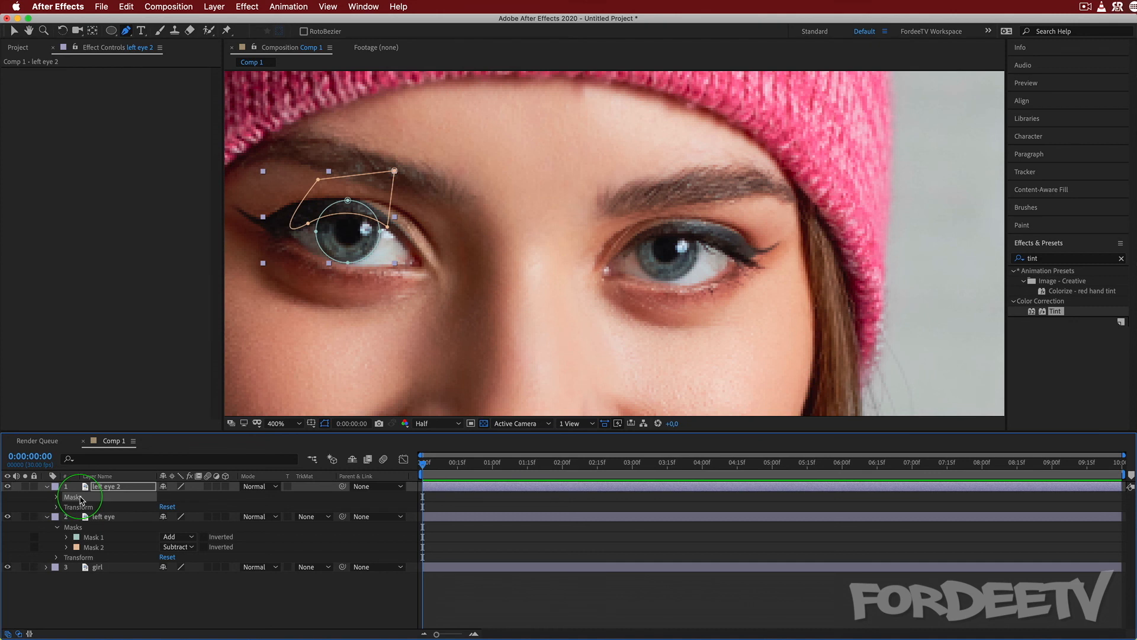
key("Delete")
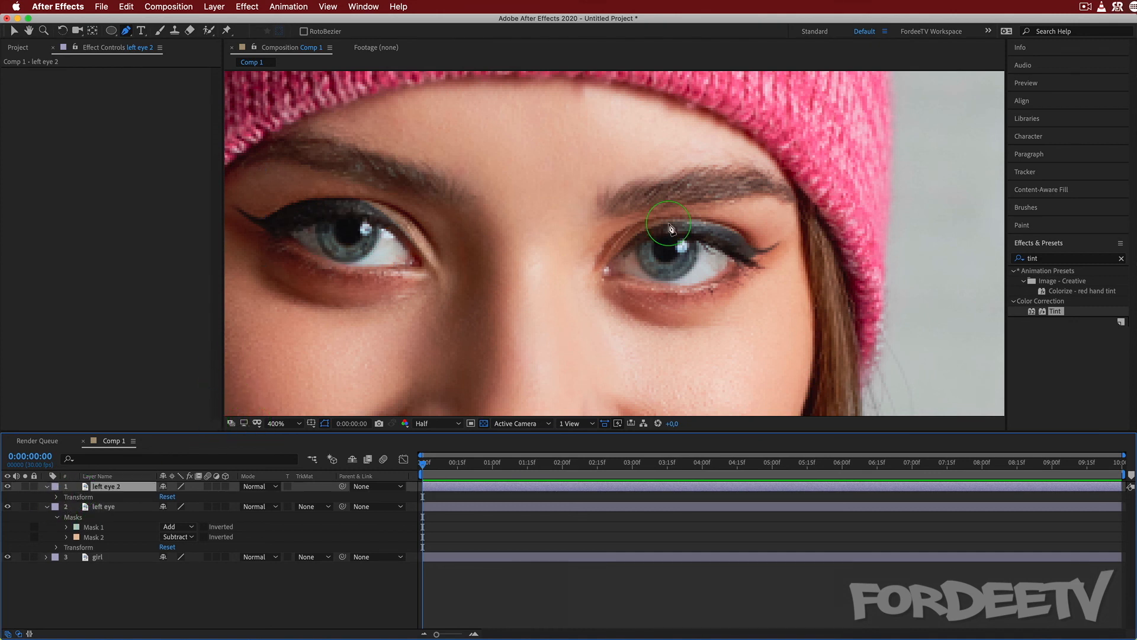
left_click(111, 30)
left_click_drag(639, 223, 697, 281)
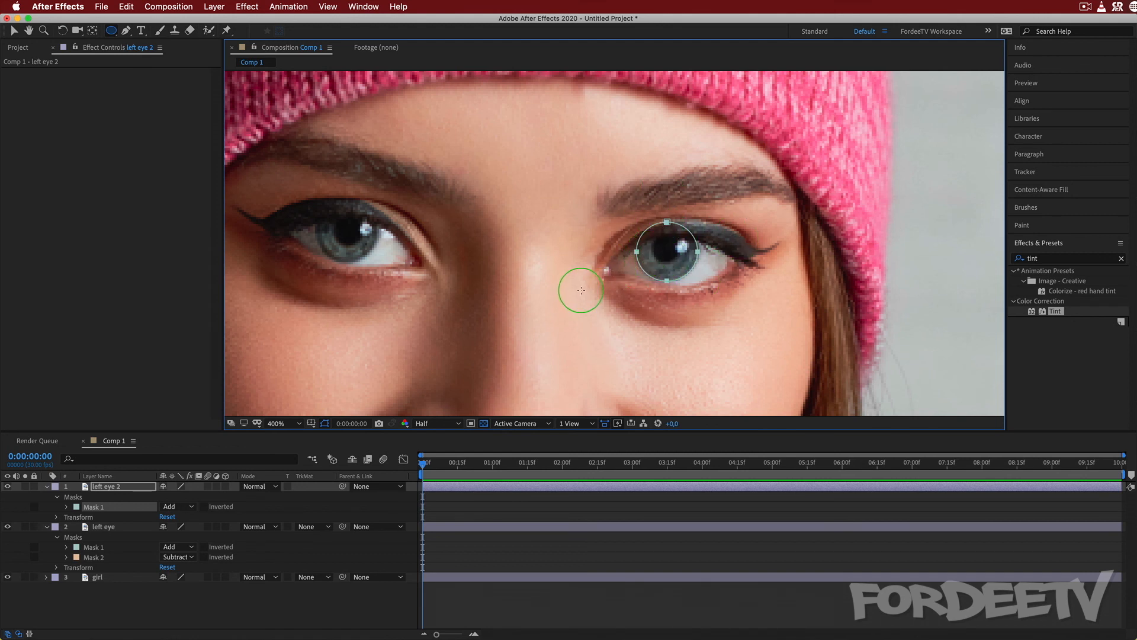
Draw a closed Pen tool mask on the left eye 2 layer, curving along the upper eyelid above the iris, and set it to Subtract.
left_click(125, 30)
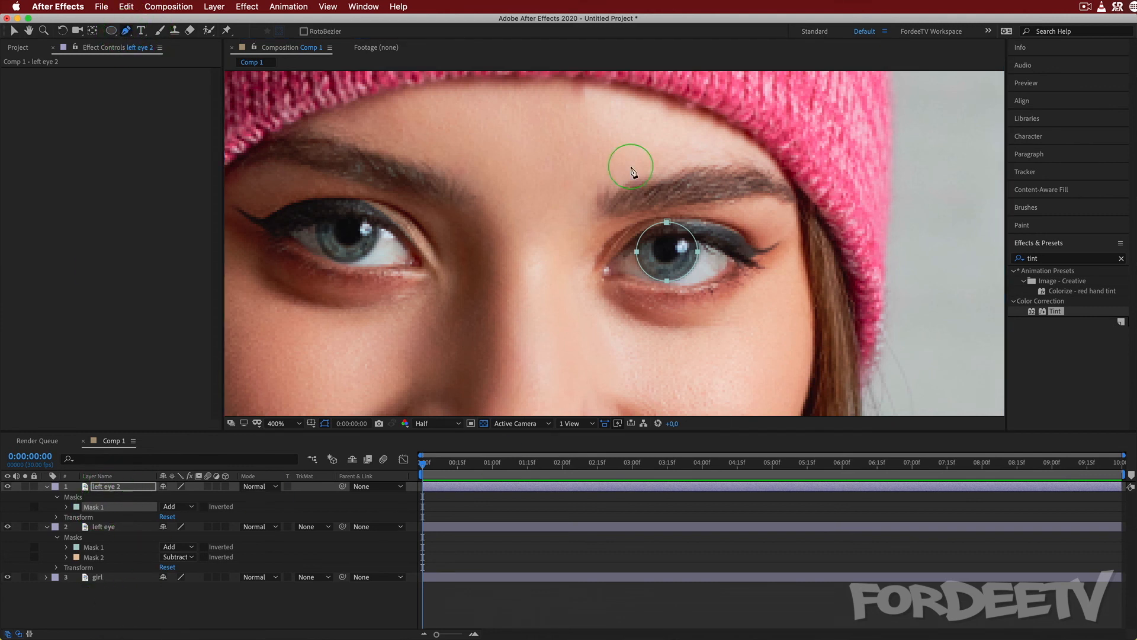
left_click(618, 256)
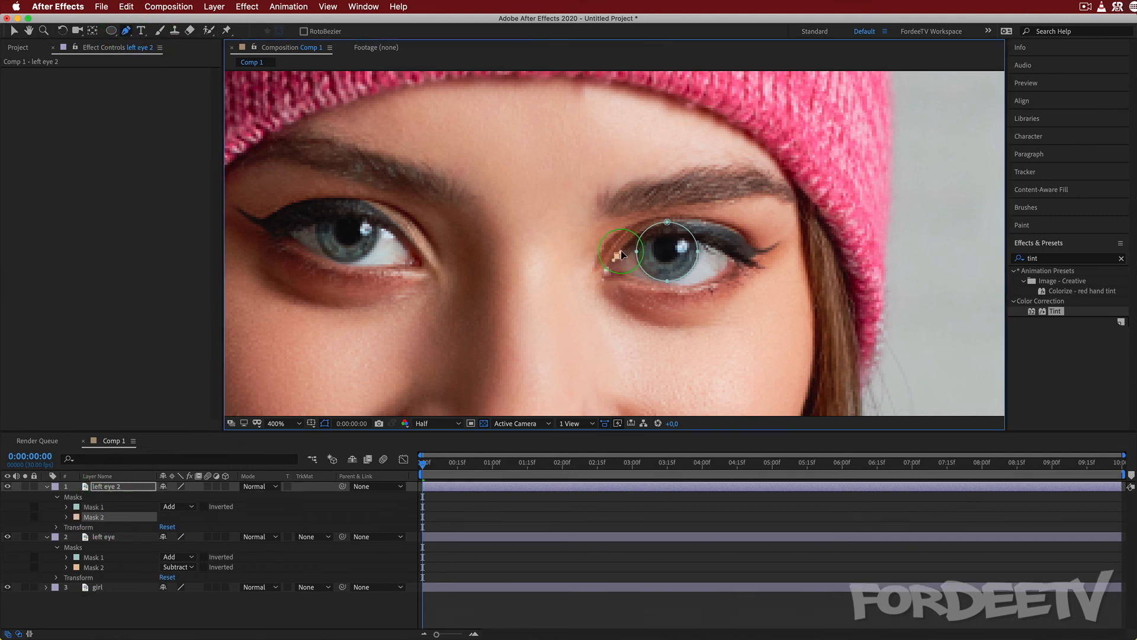
left_click_drag(627, 247, 628, 246)
left_click_drag(703, 243, 744, 268)
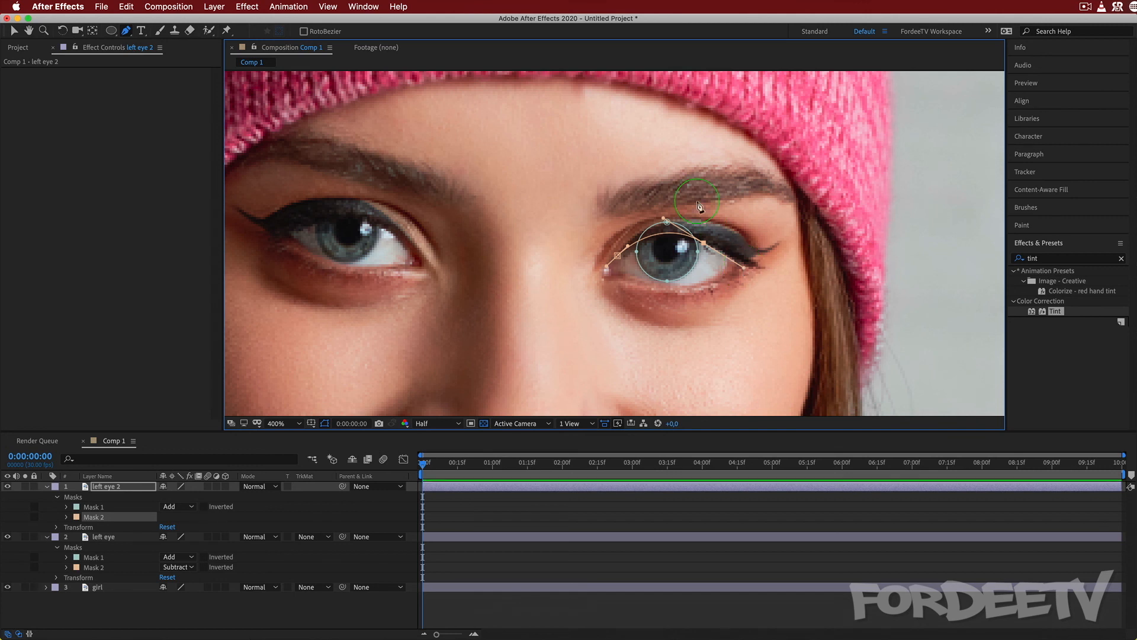
left_click(711, 197)
left_click(627, 201)
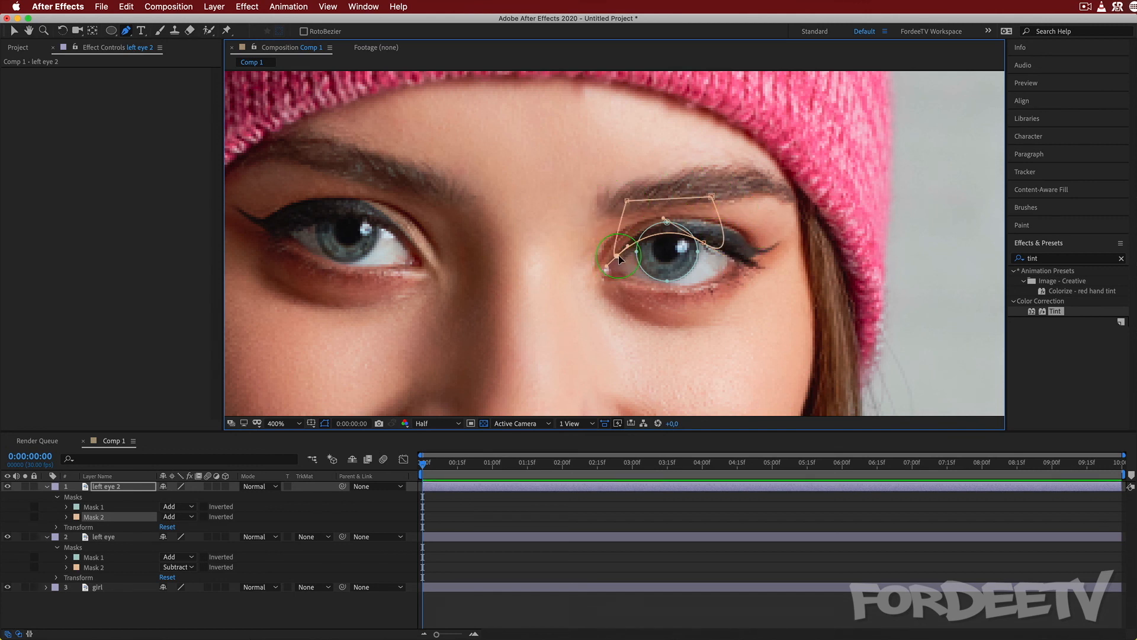
left_click(176, 518)
left_click(179, 548)
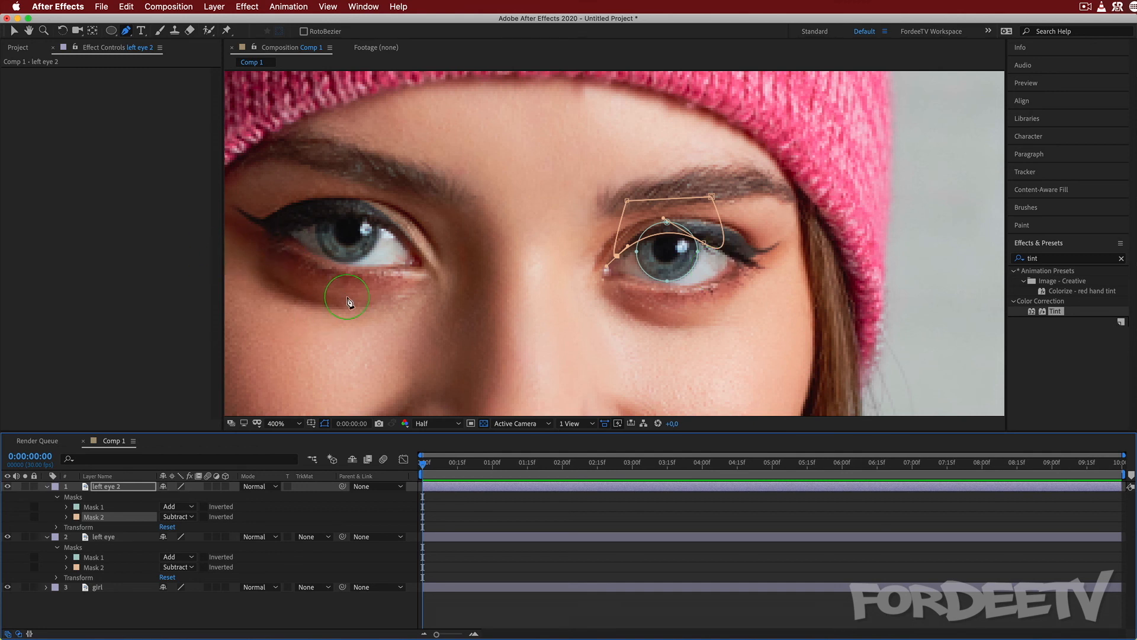
Apply the Tint effect to the left eye layer and map white to bright green 2FFF00.
left_click(100, 537)
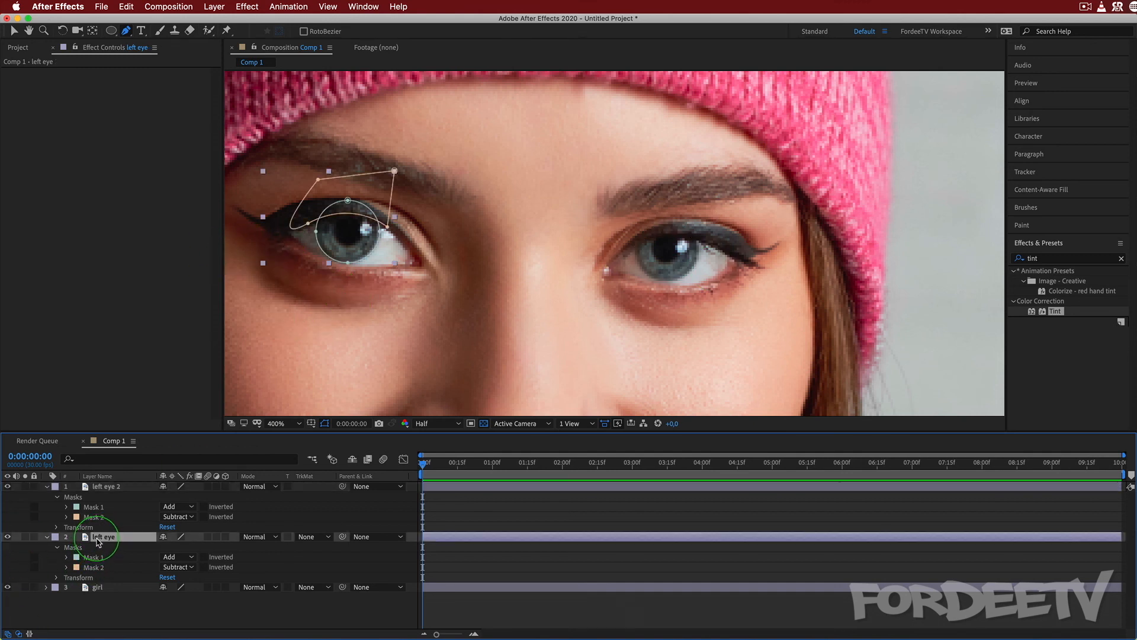
left_click(1059, 313)
left_click_drag(1059, 314, 109, 539)
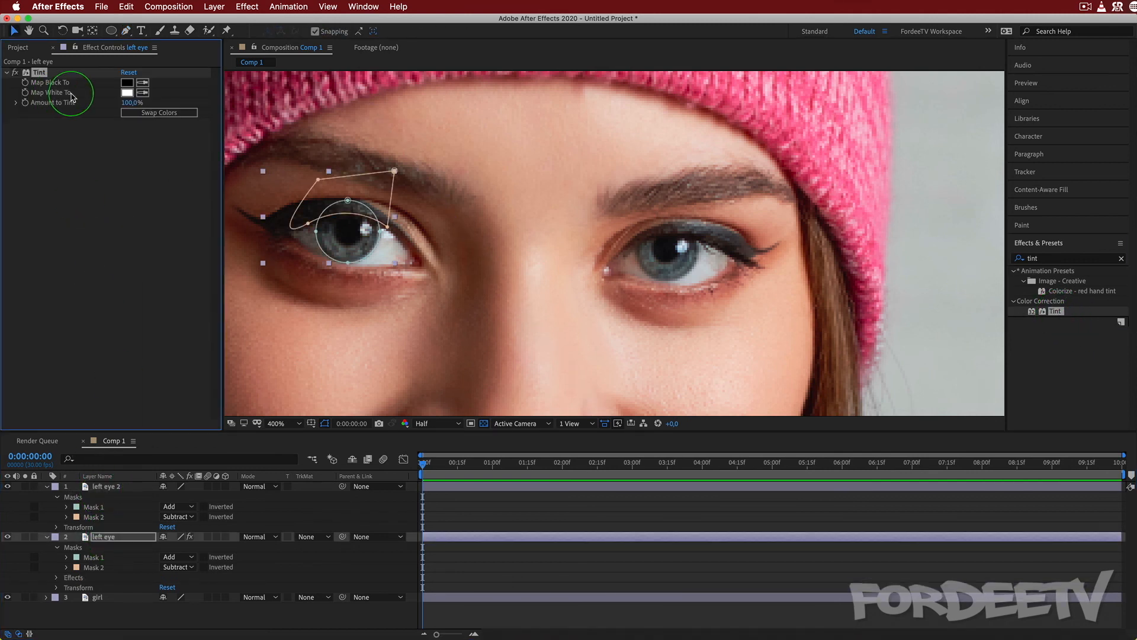
left_click(128, 93)
left_click(649, 309)
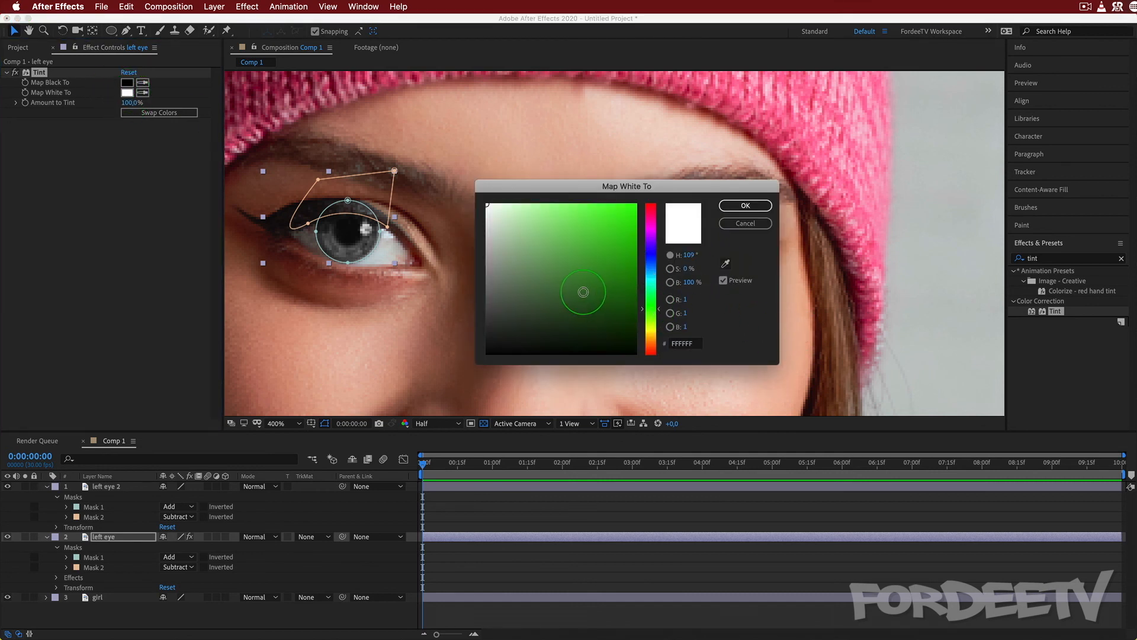
left_click_drag(584, 292, 636, 204)
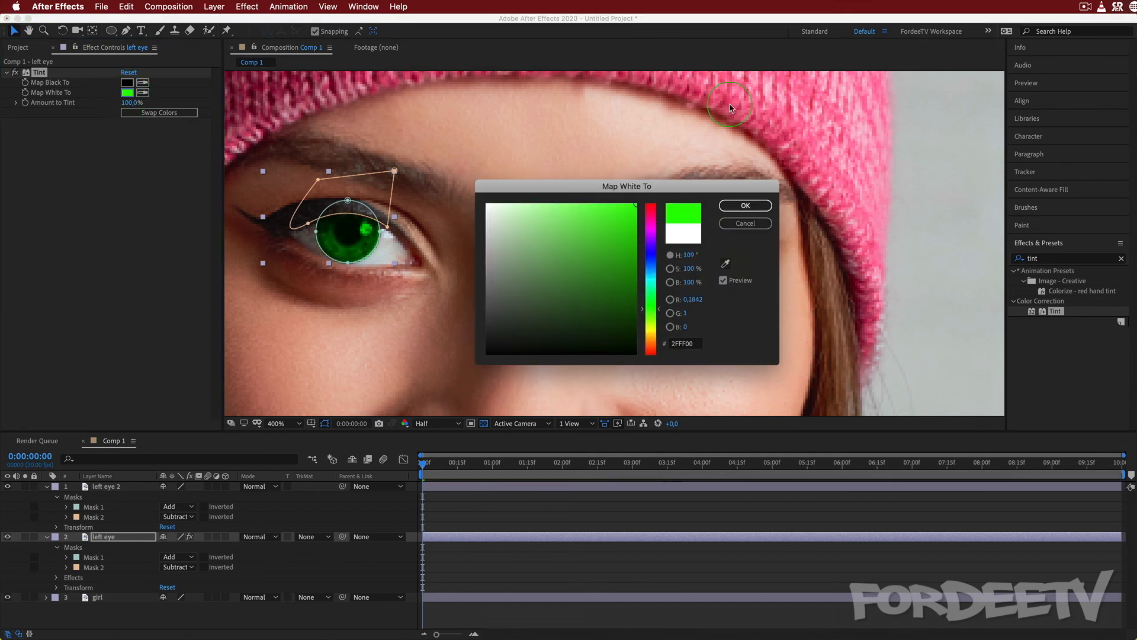
left_click(744, 206)
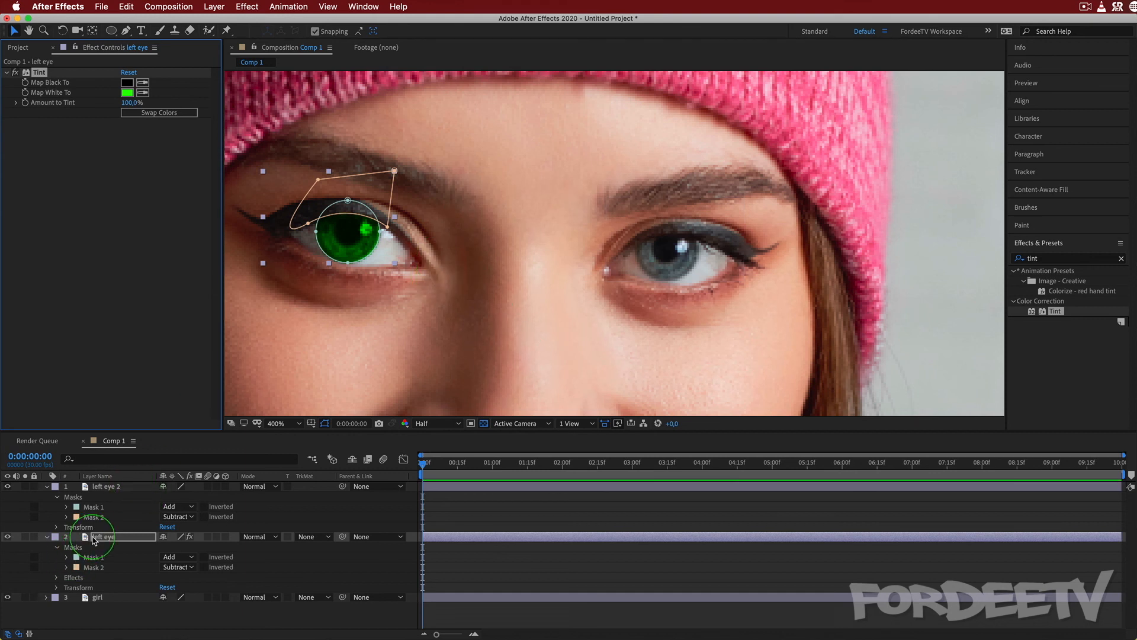
Set the left eye layer's Opacity to 30%.
left_click(110, 541)
key("t")
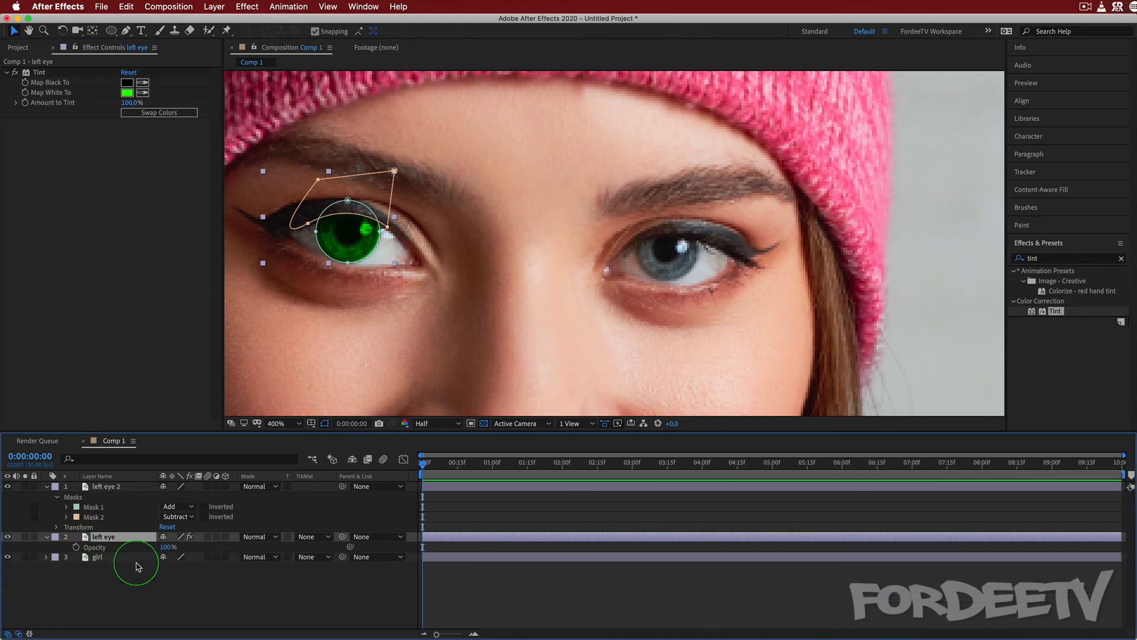
left_click_drag(145, 550, 181, 559)
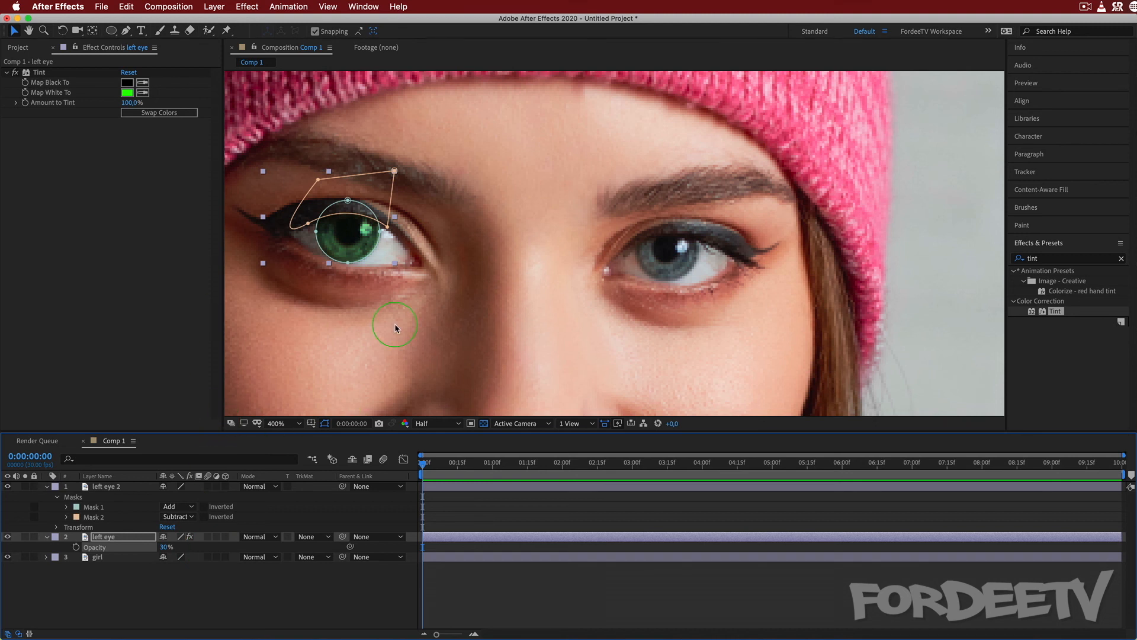
Expand all mask properties of Mask 1 and Mask 2 on the left eye layer.
left_click(113, 539)
key("m")
key("m")
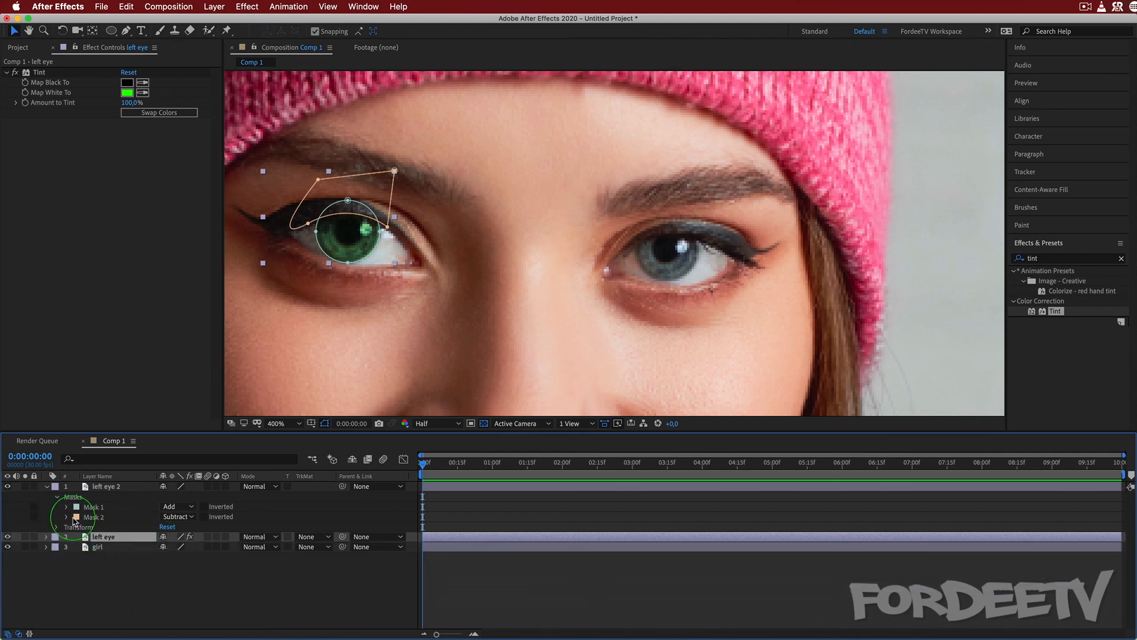
key("m")
key("m")
scroll(156, 541, "down", 2)
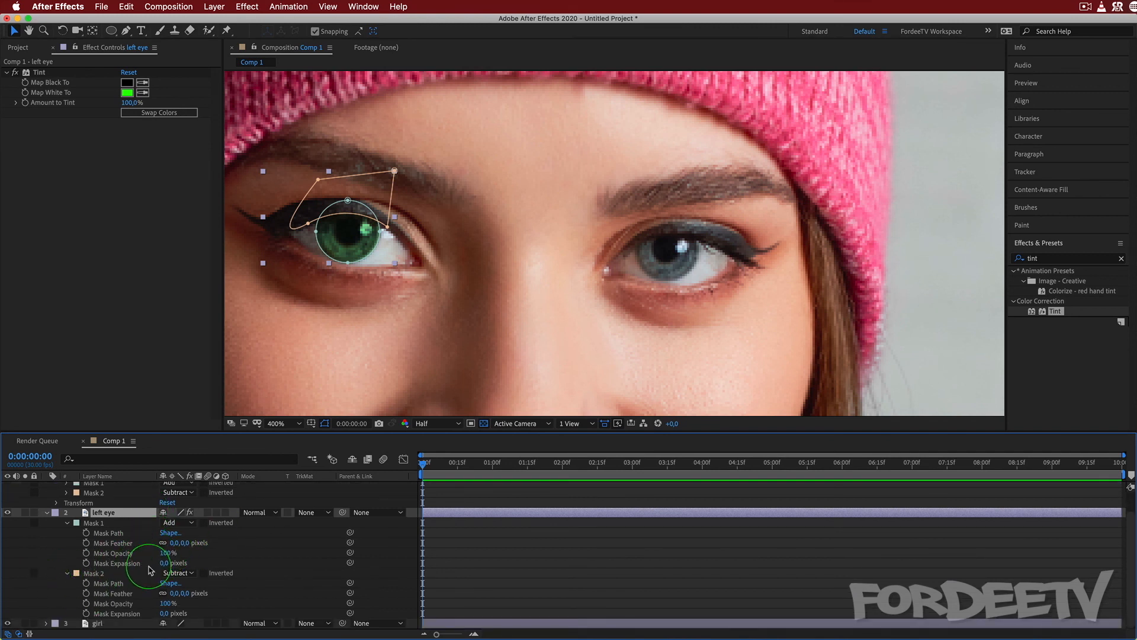
Set the Mask Feather of both masks on the left eye layer to 5 pixels.
left_click(175, 543)
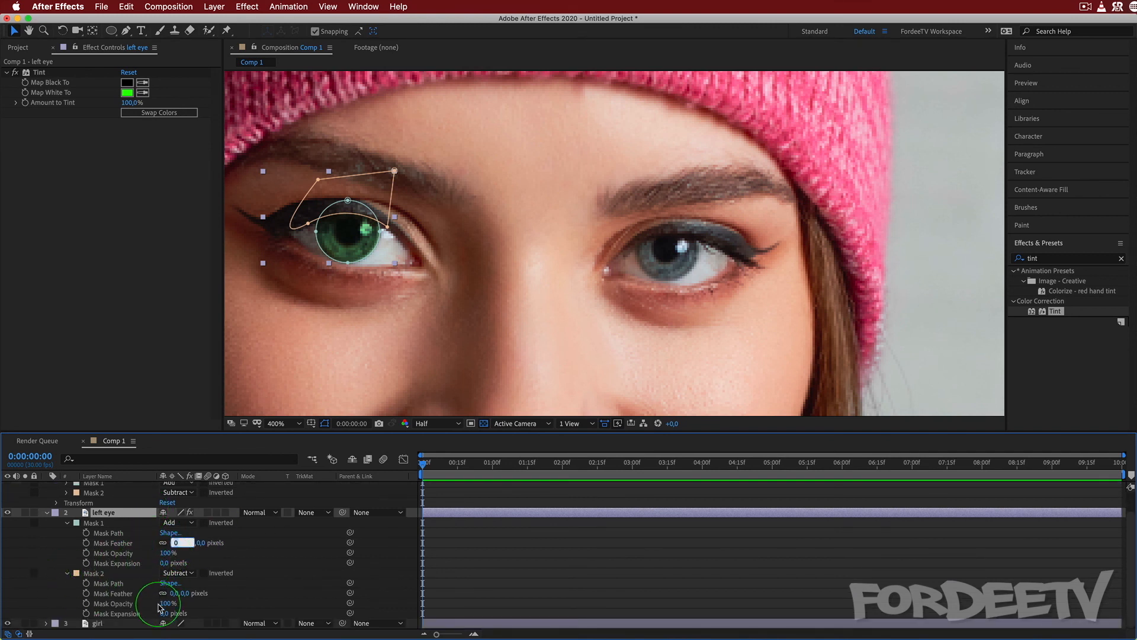
type("5")
key("Return")
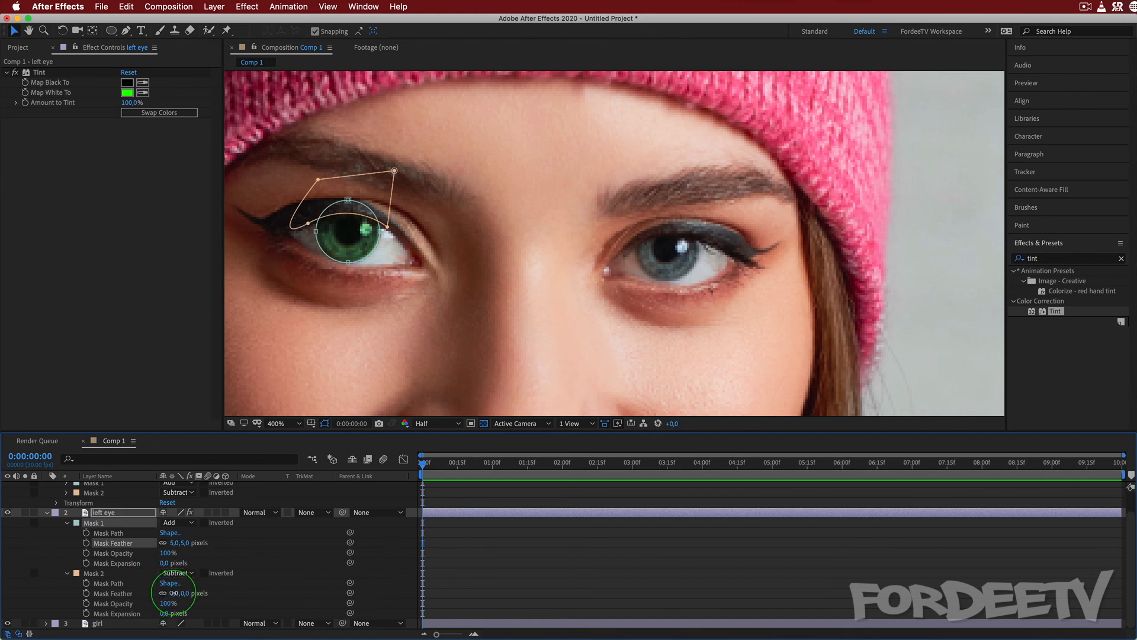
left_click(177, 593)
type("5")
key("Return")
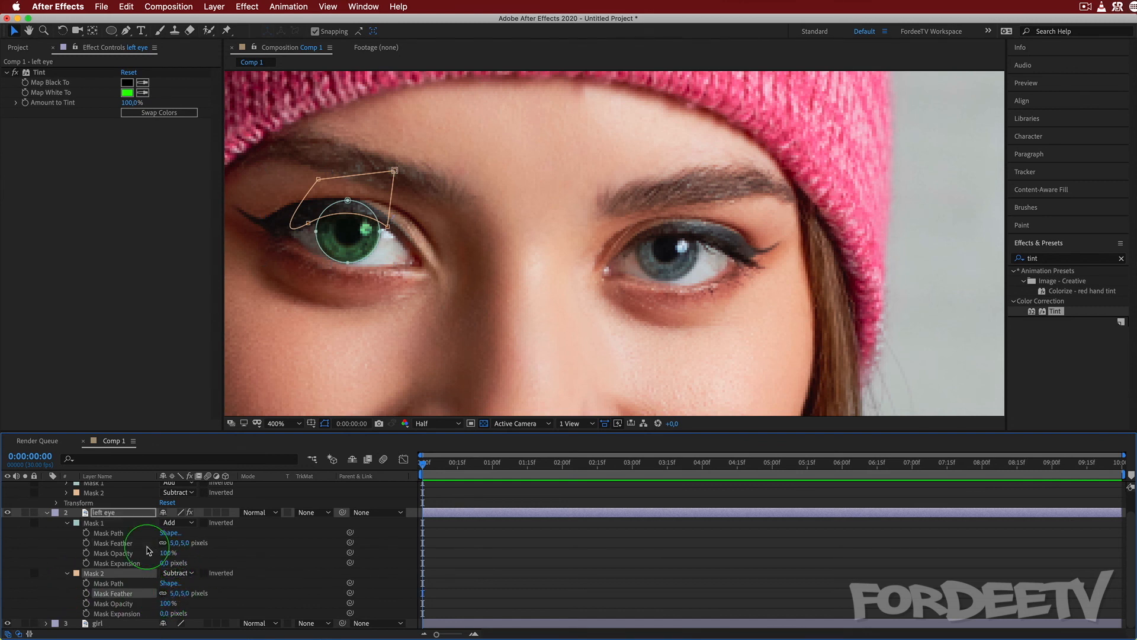
Set the Mask Feather of the left eye layer's Mask 1 and Mask 2 to 10 pixels.
left_click(176, 543)
type("10")
key("Return")
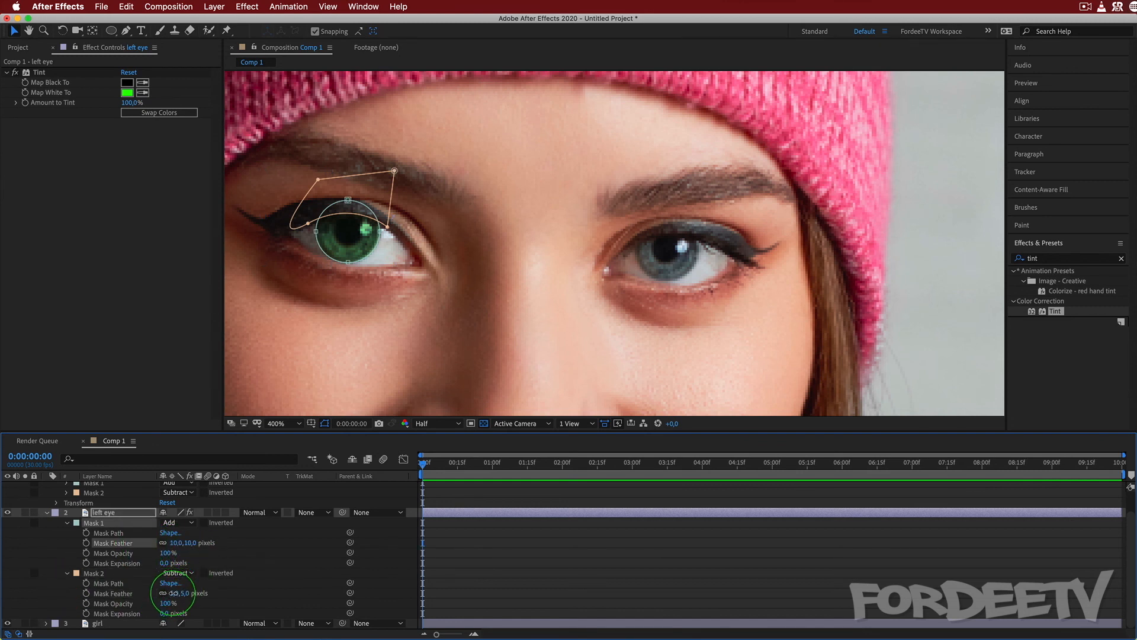
left_click(173, 593)
type("10")
key("Return")
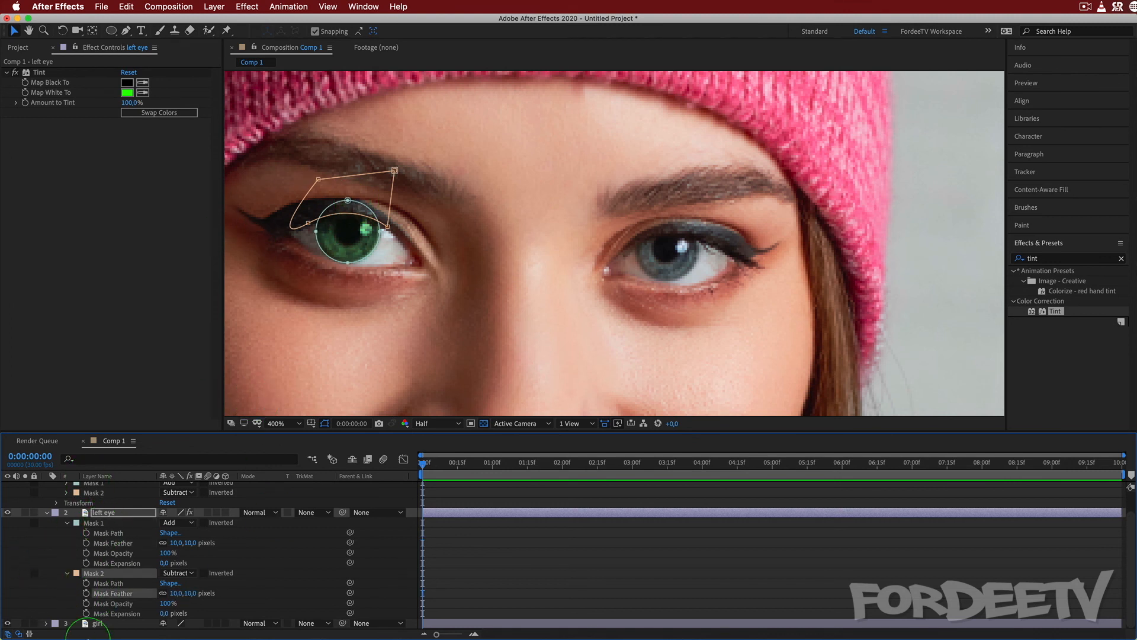
Copy the Tint effect from the left eye layer and paste it onto the left eye 2 layer.
left_click(96, 624)
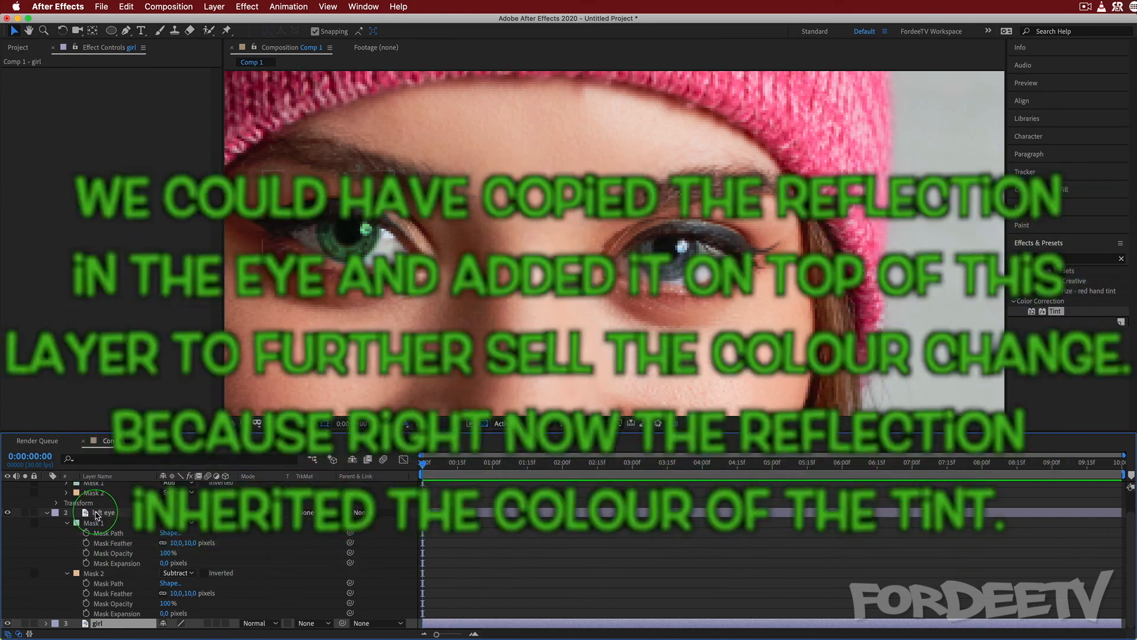
left_click(98, 515)
key("ctrl+d")
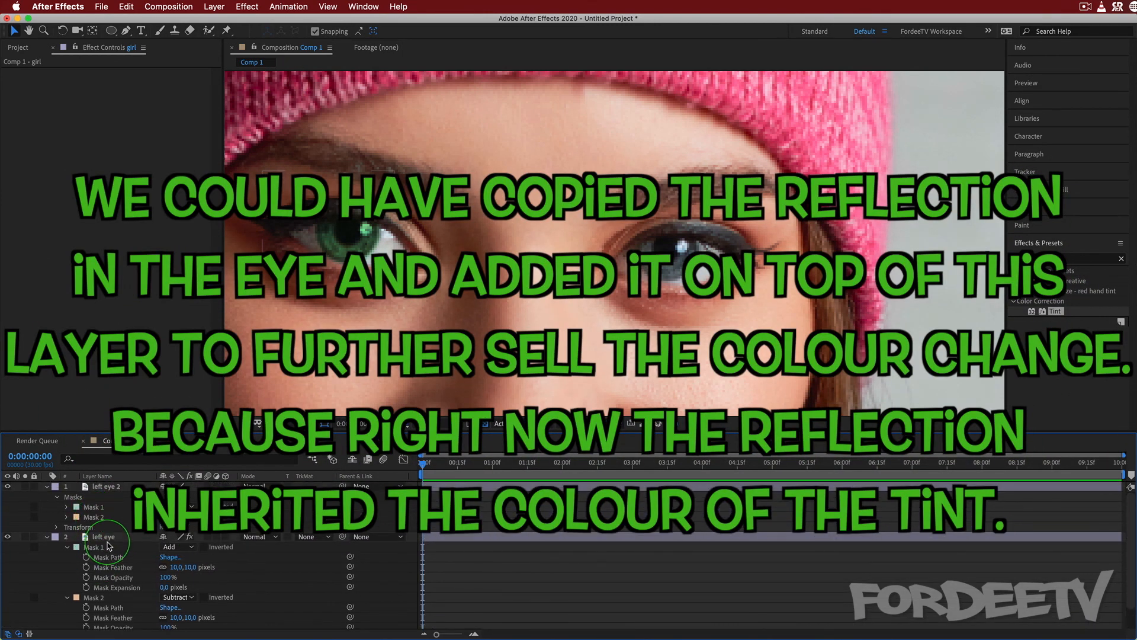
left_click(106, 539)
left_click(39, 74)
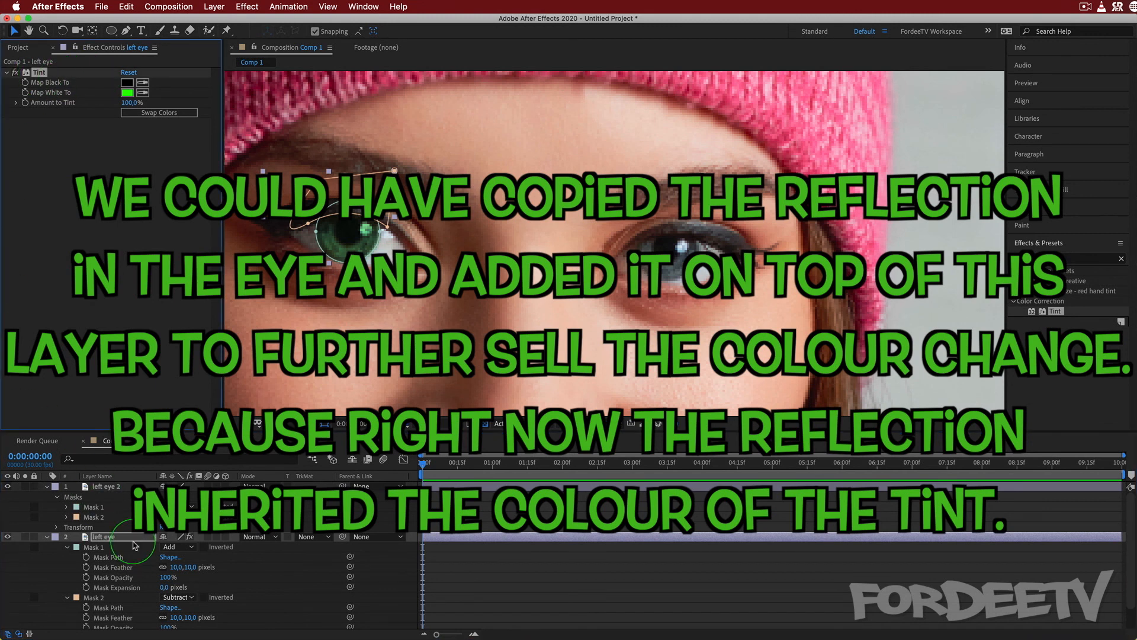
left_click(111, 487)
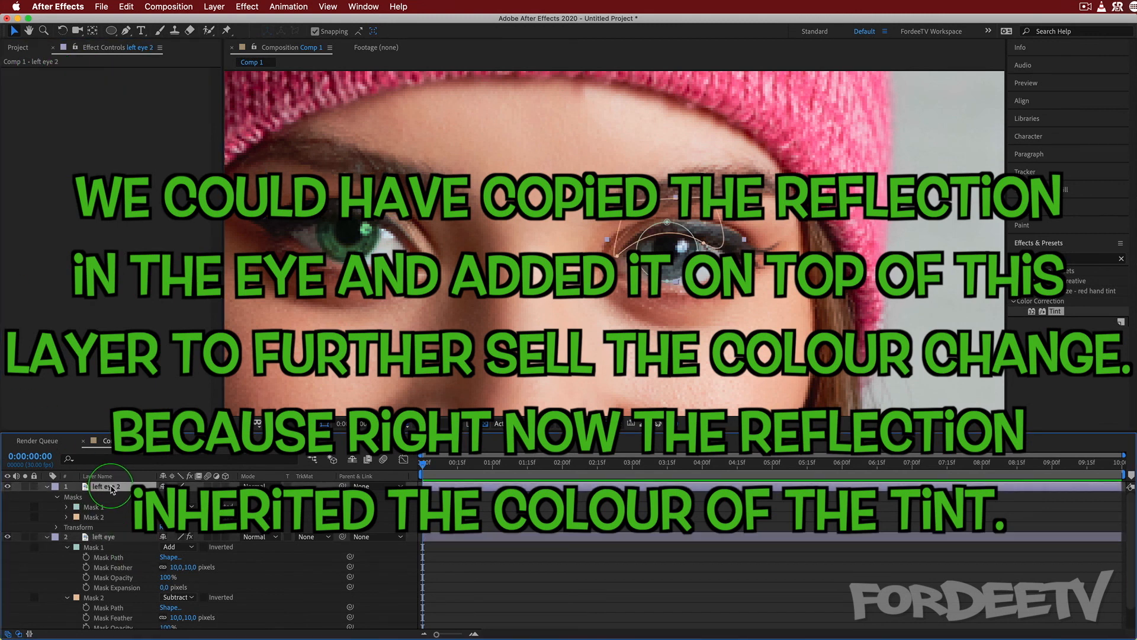
key("ctrl+v")
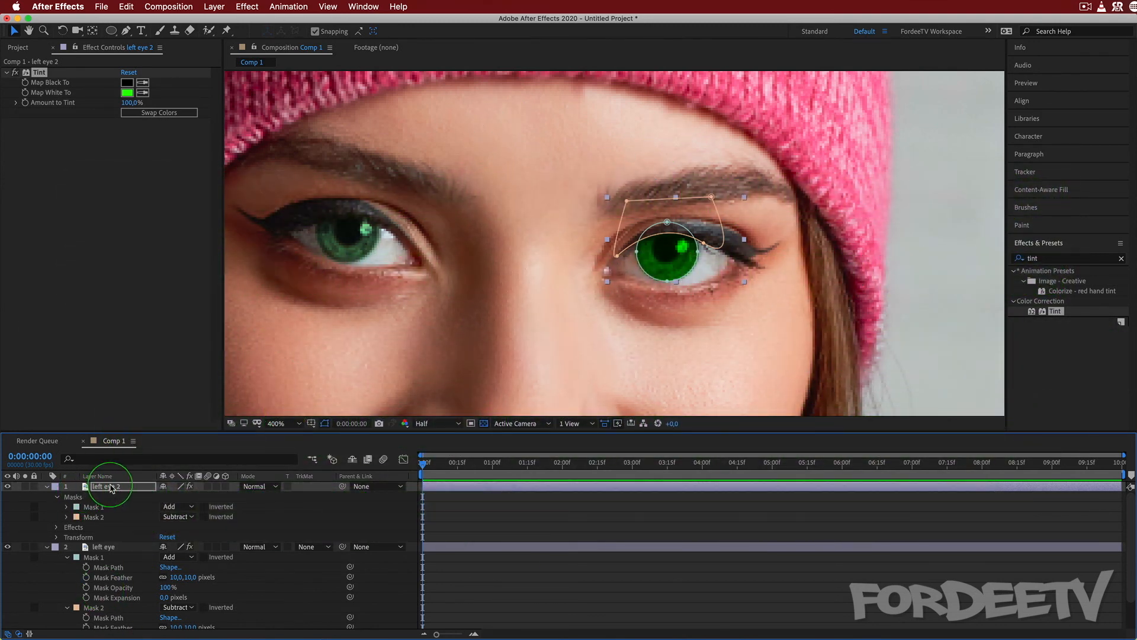
Set the left eye 2 layer's Opacity to 30%.
key("t")
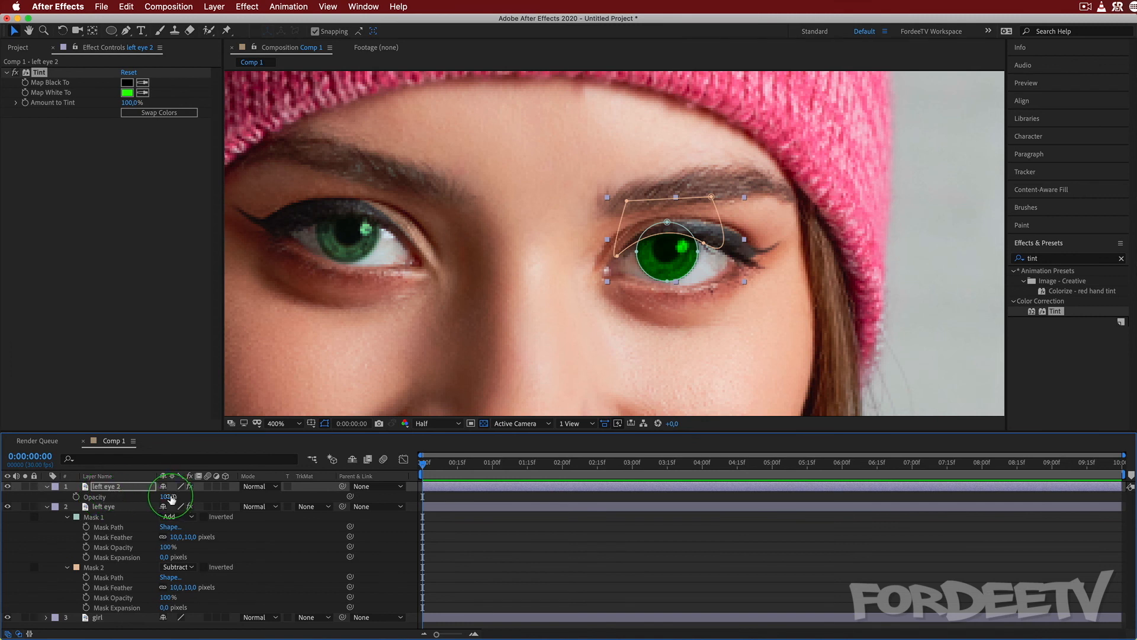
type("30")
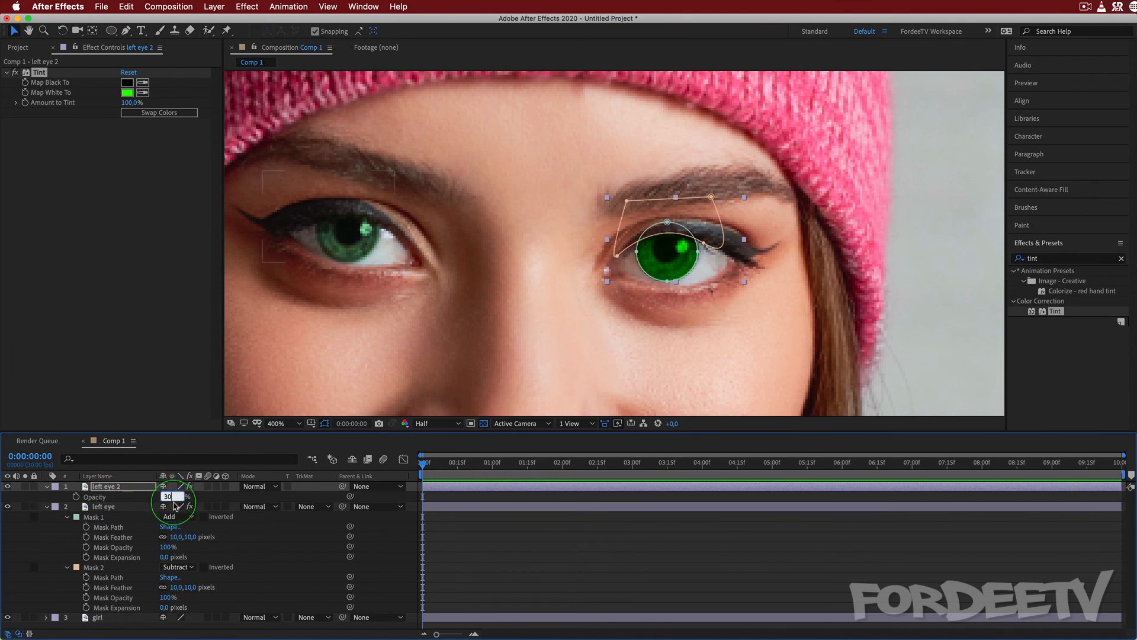
key("Return")
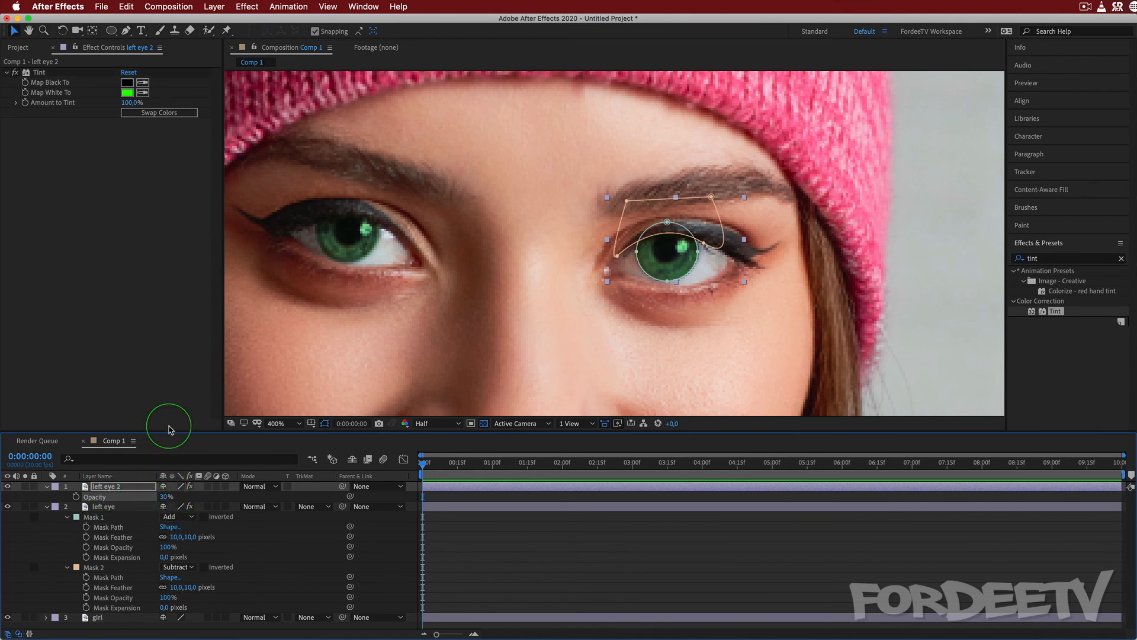
Reduce the left eye layer's listing to its Opacity property, then collapse and select the left eye 2 layer.
left_click(104, 507)
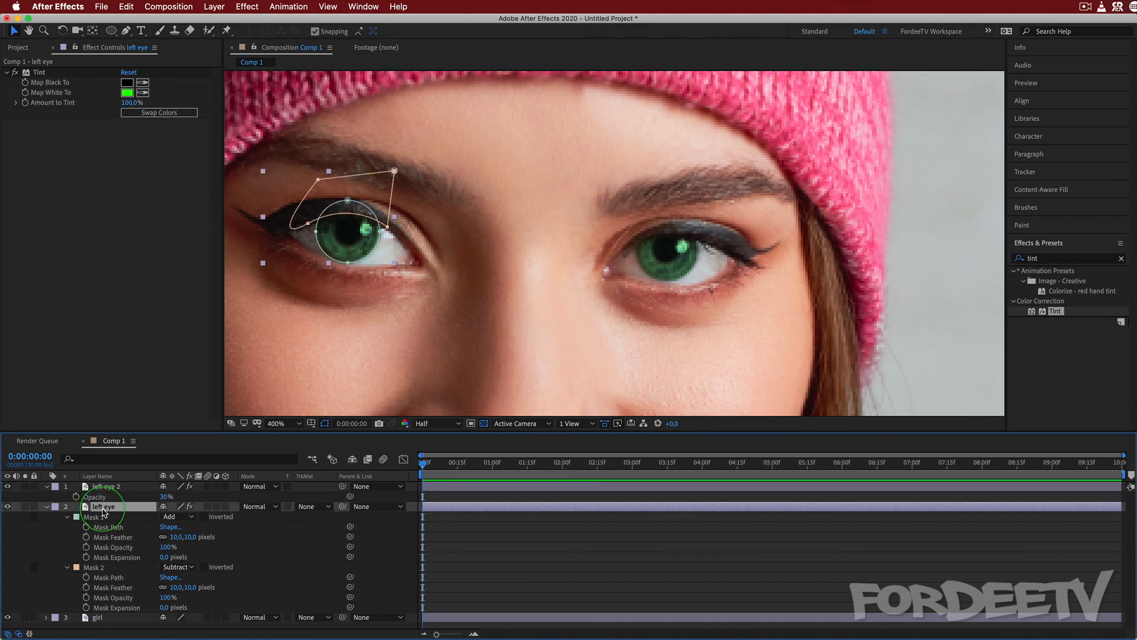
key("t")
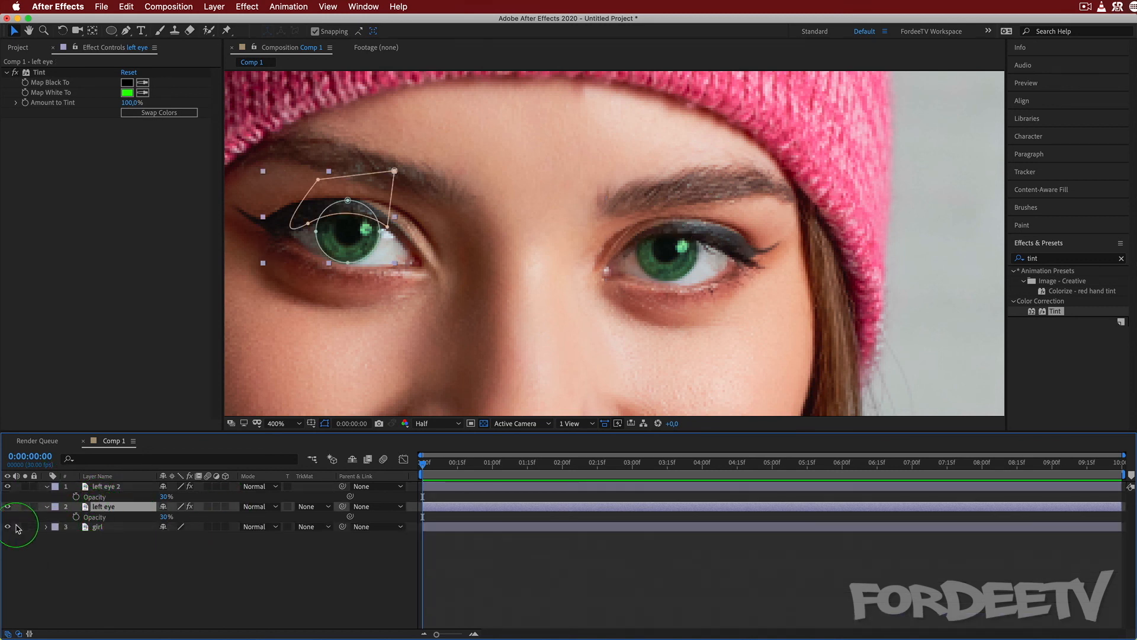
left_click(46, 486)
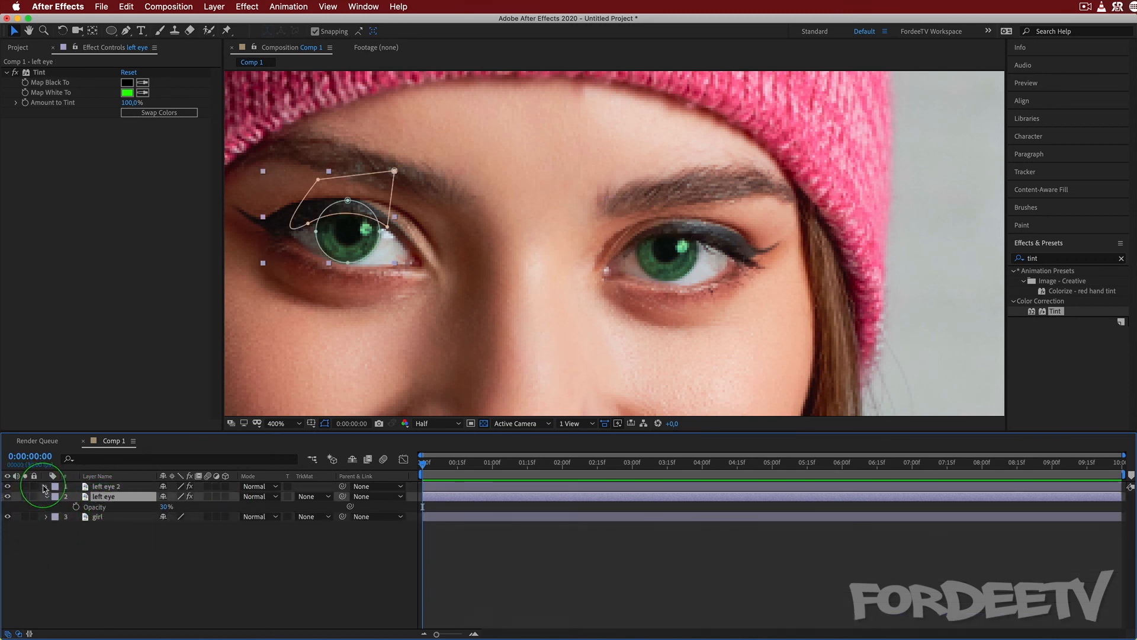
left_click(107, 486)
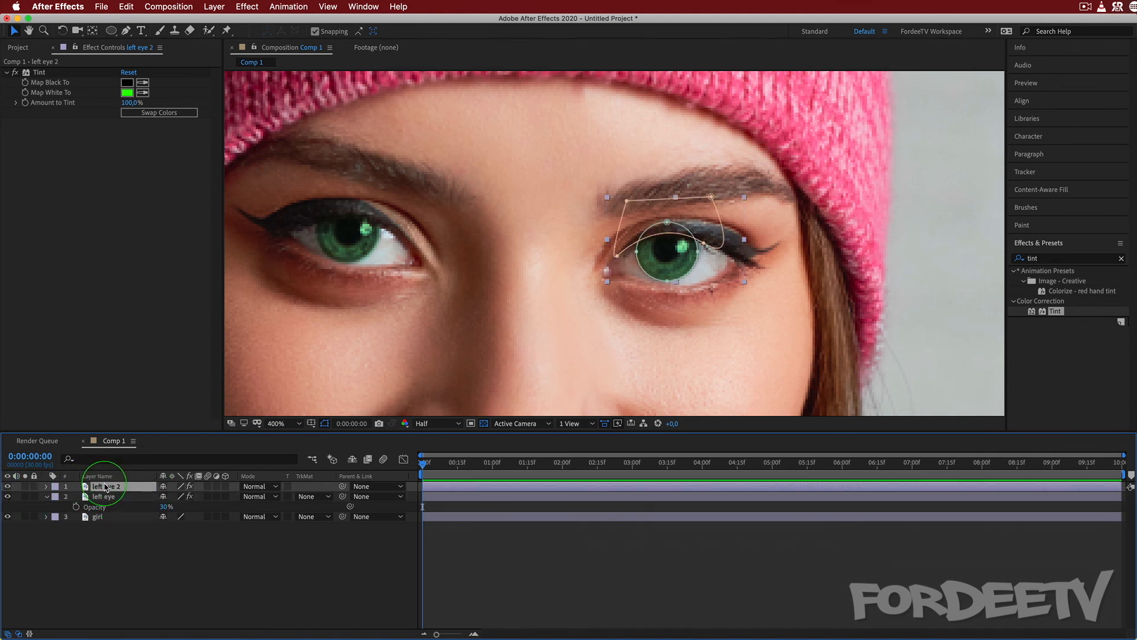
Set the Mask Feather of the left eye 2 layer's Mask 1 and Mask 2 to 10 pixels.
key("m")
key("m")
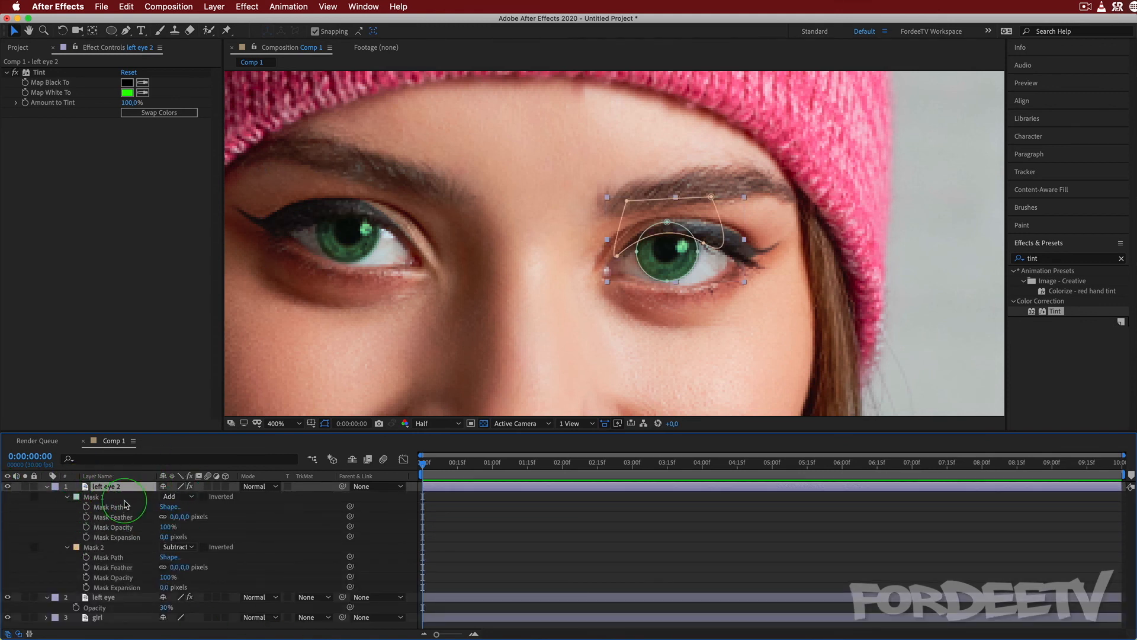
left_click(174, 517)
type("1")
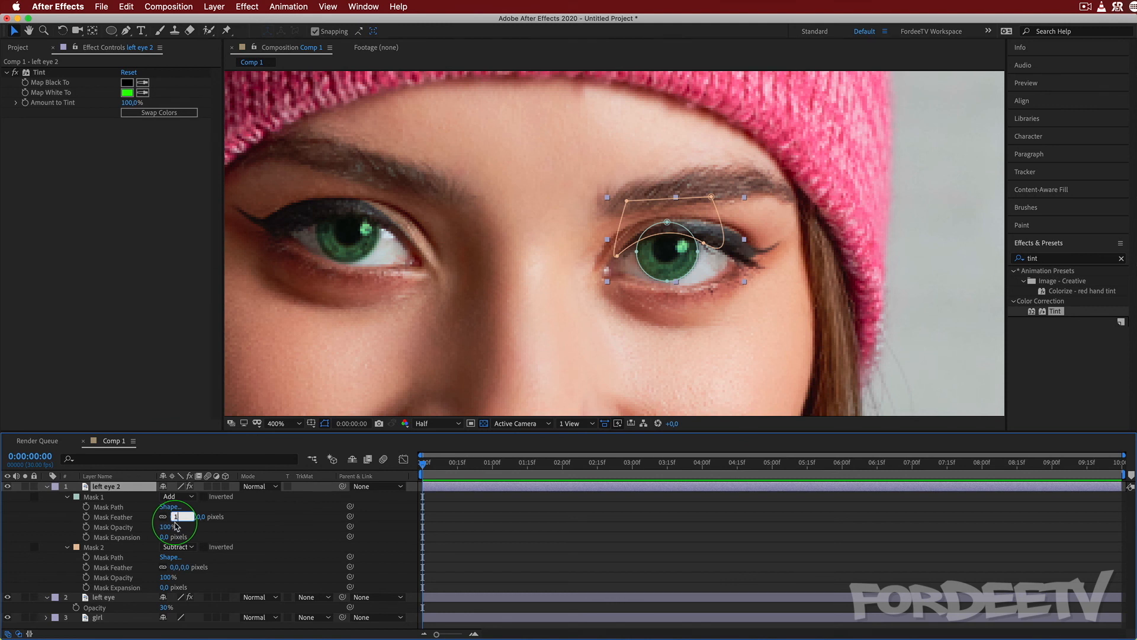
type("0")
left_click(175, 566)
type("10")
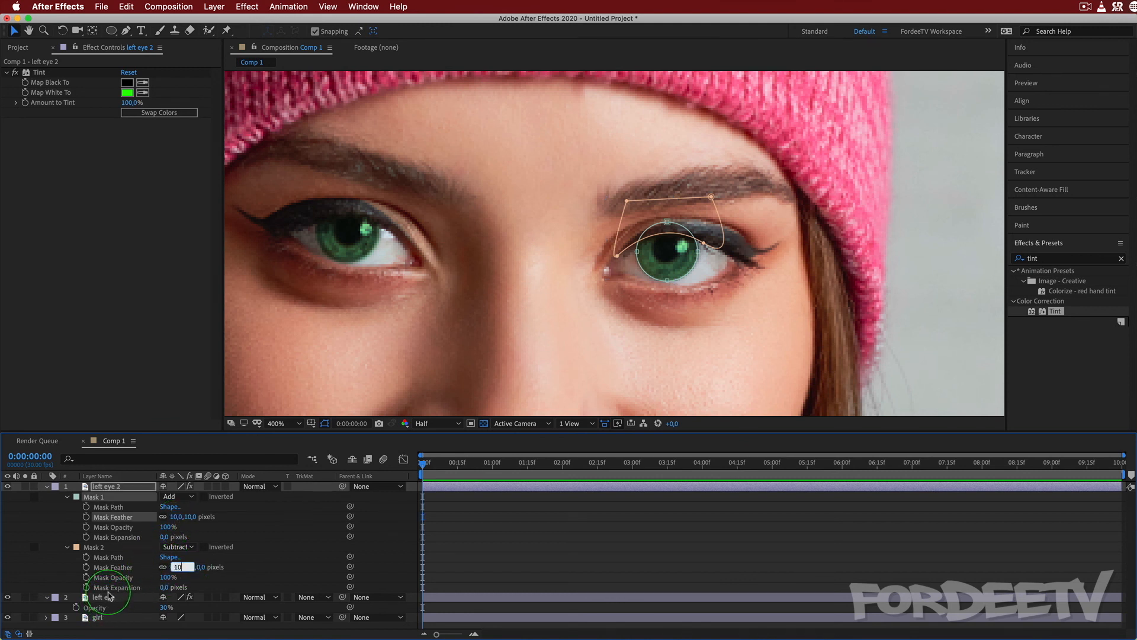
key("Return")
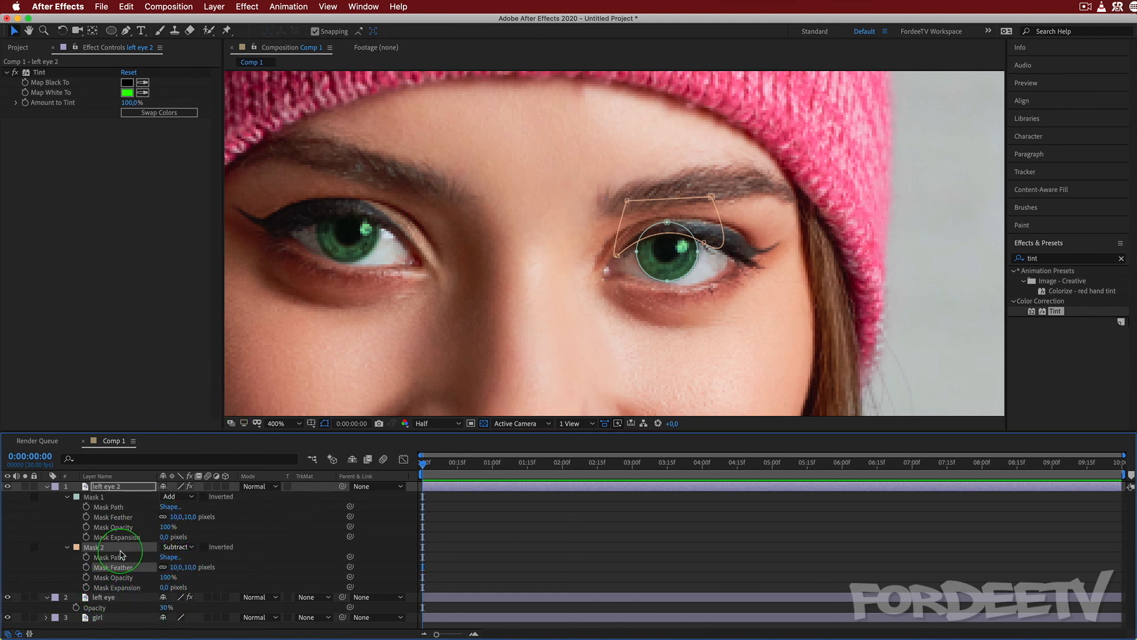
View the whole portrait at 100% and hide the left eye 2 and left eye layers to compare the eye colour.
left_click(96, 618)
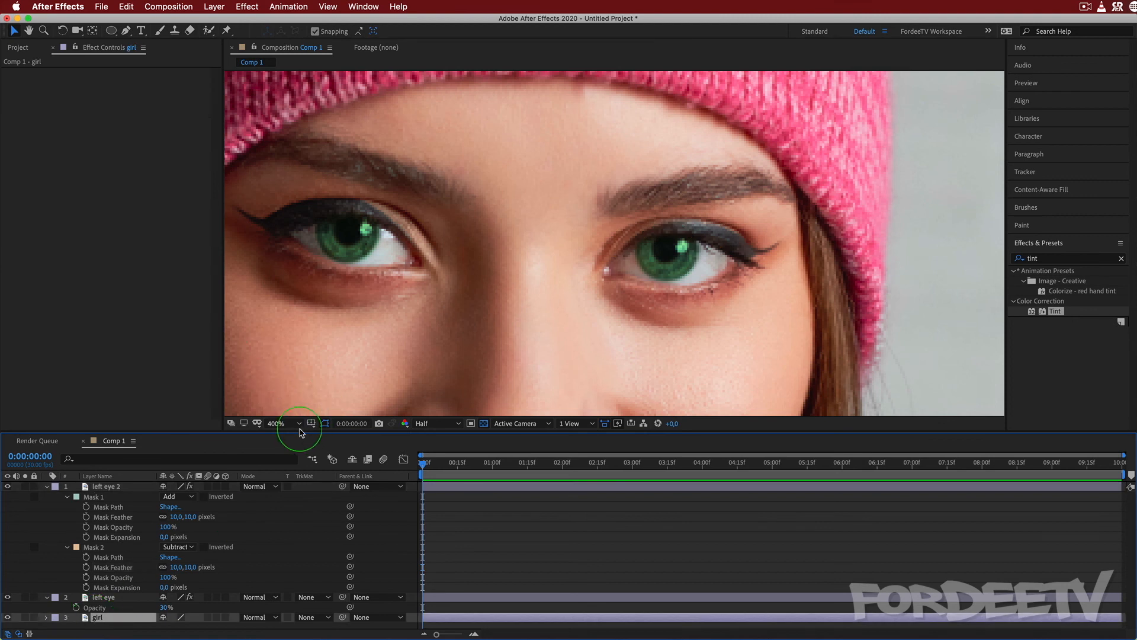
left_click(282, 423)
left_click(284, 555)
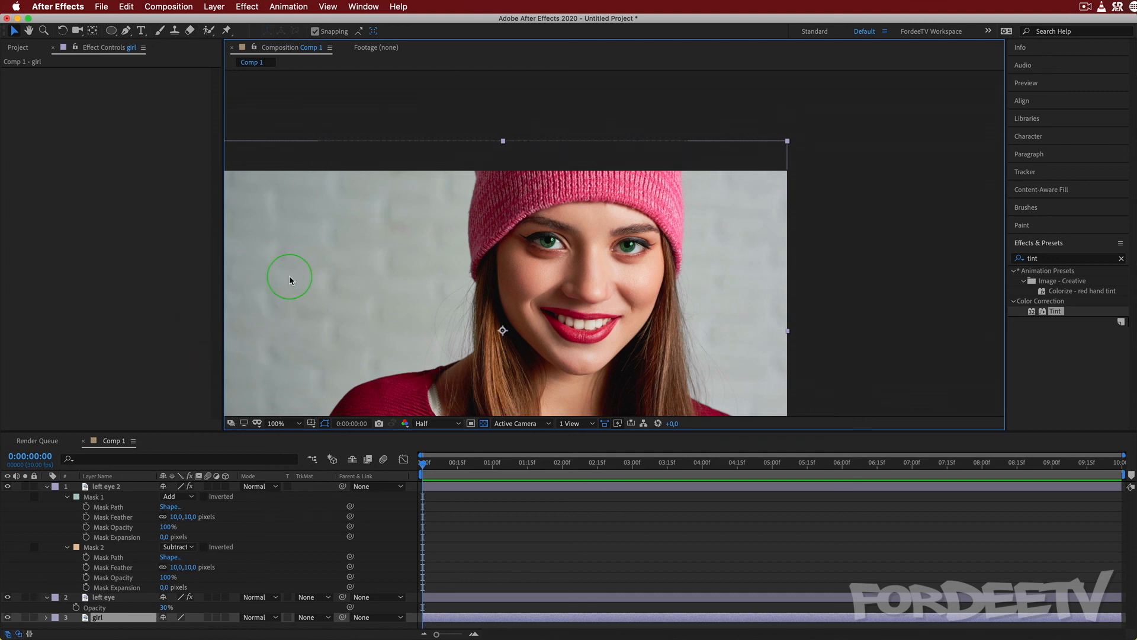
key("h")
left_click_drag(289, 277, 404, 189)
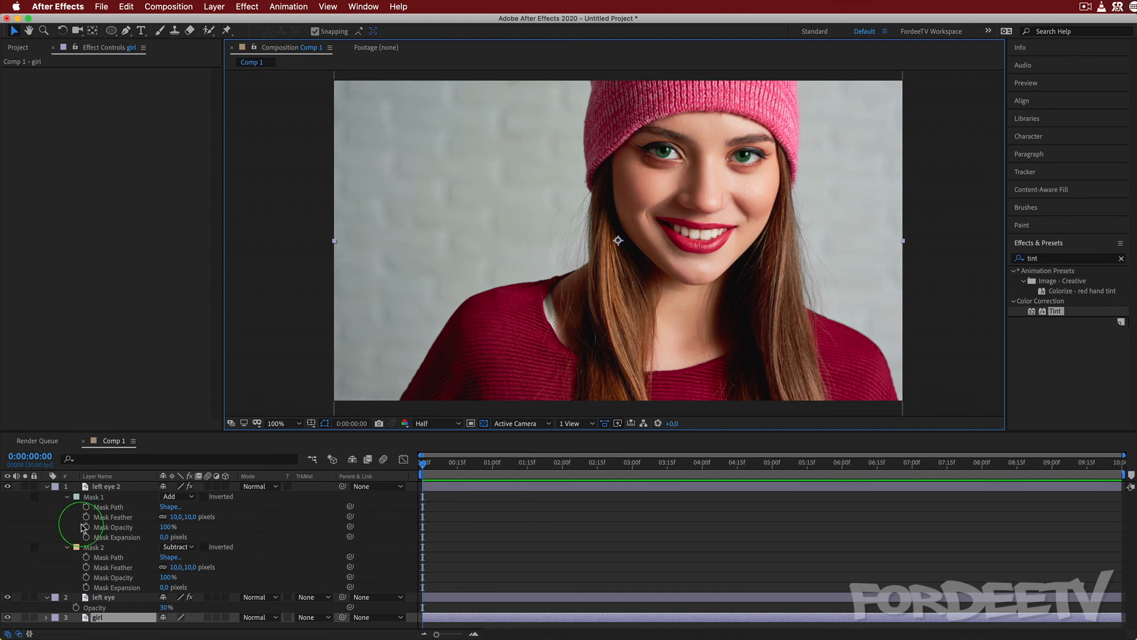
left_click(8, 491)
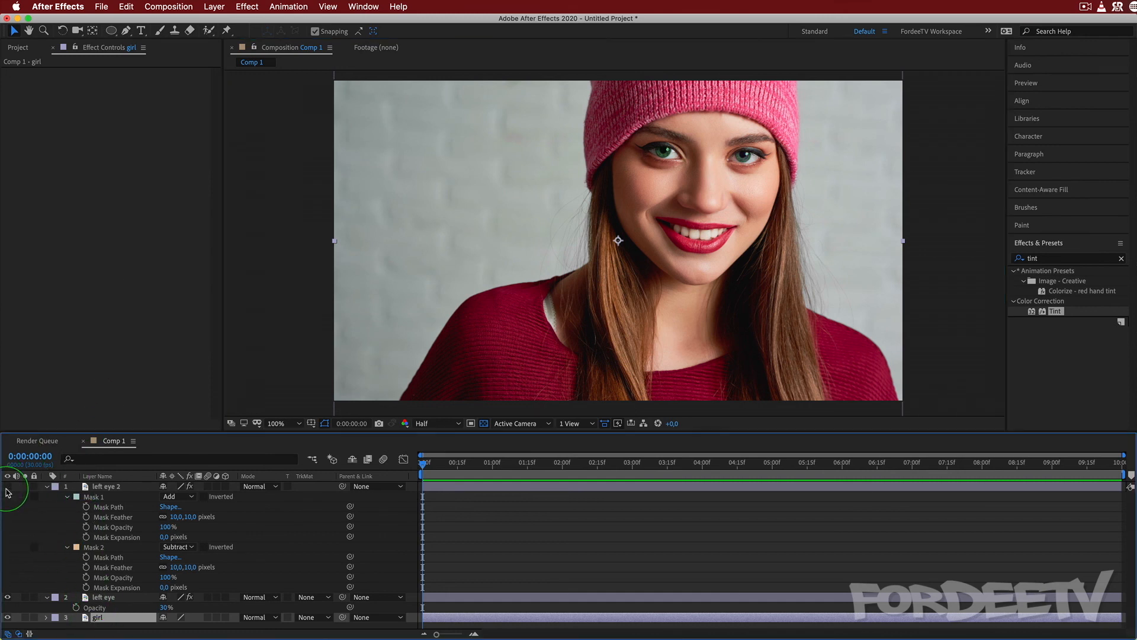
left_click(8, 598)
Draw a closed, curved Pen tool mask across the girl layer around the mouth and hair, and lengthen its first point's handle to raise the upper curve.
left_click(126, 31)
left_click(425, 240)
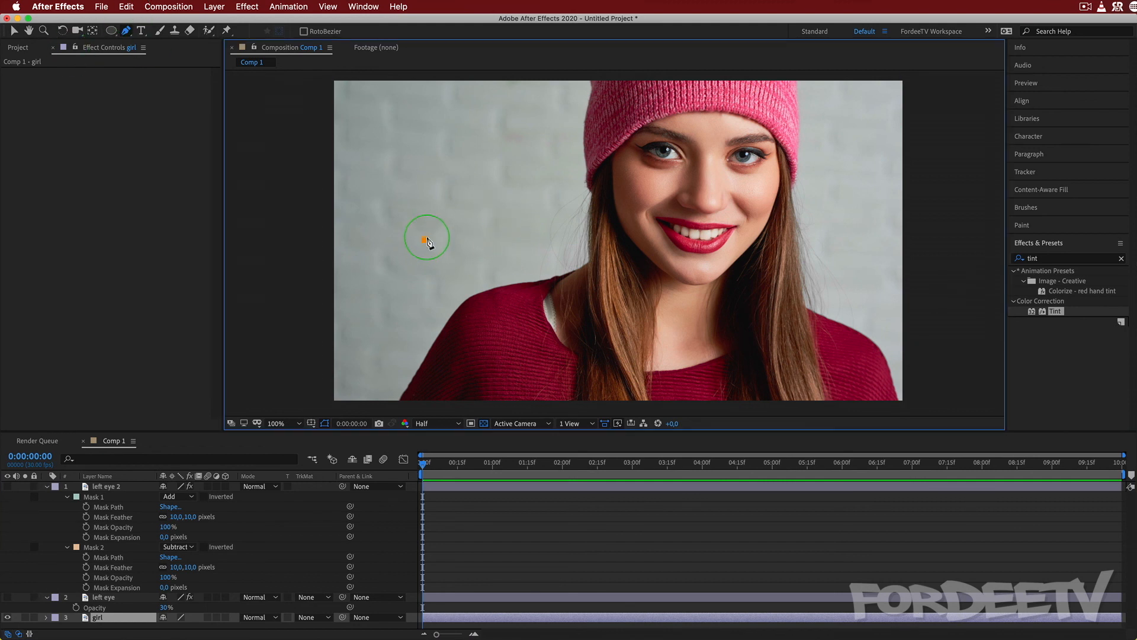
left_click_drag(425, 240, 474, 194)
left_click_drag(850, 224, 964, 264)
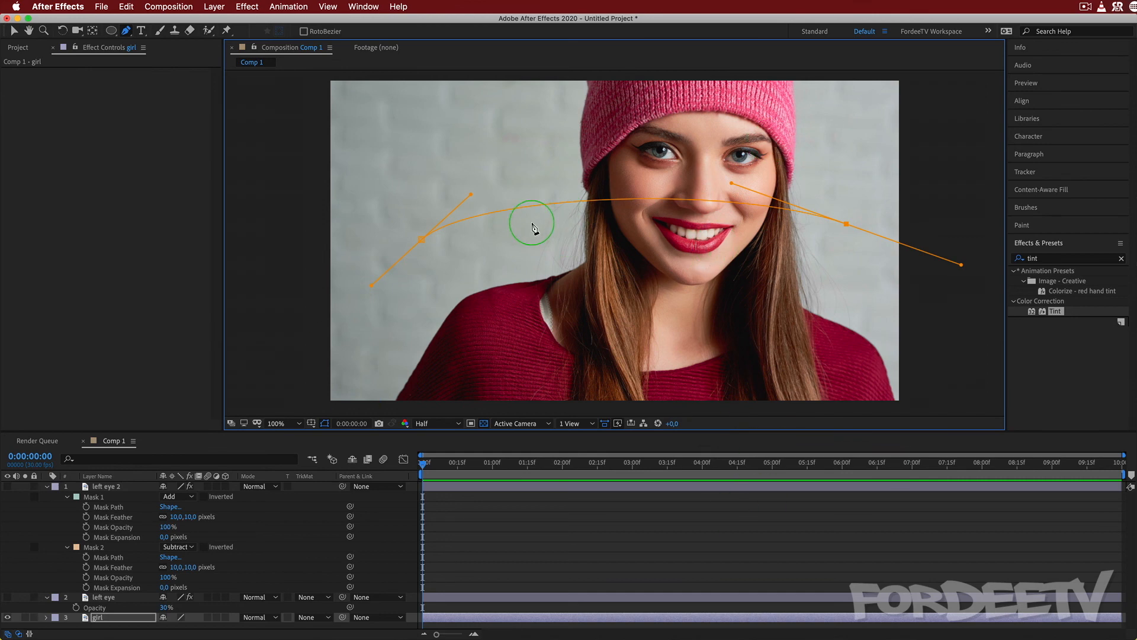
left_click(787, 325)
left_click(416, 294)
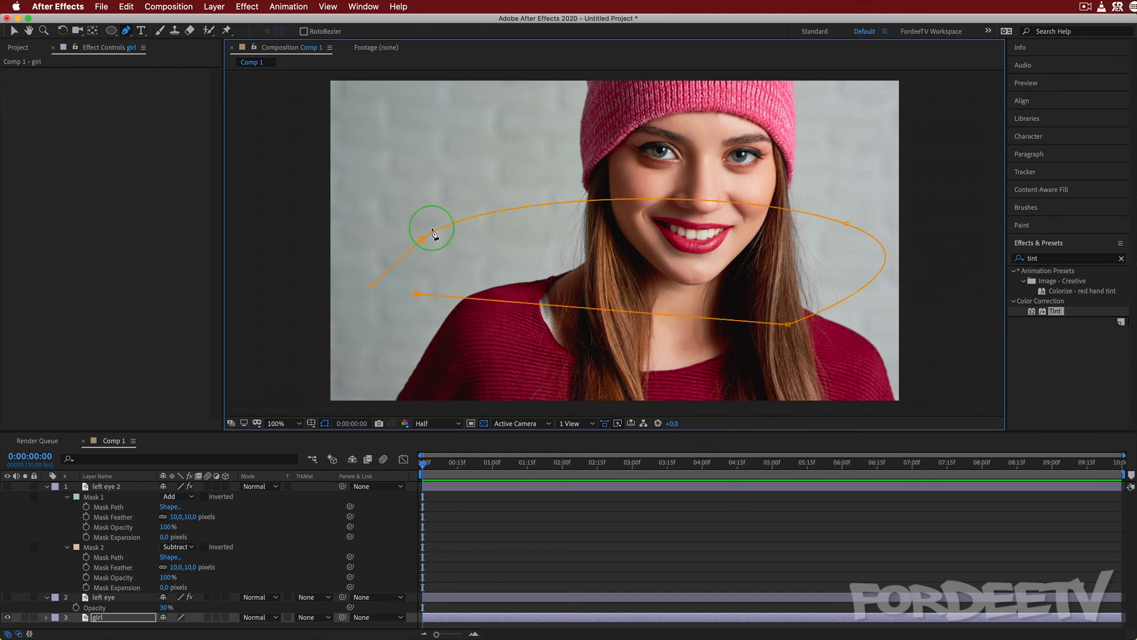
left_click(421, 240)
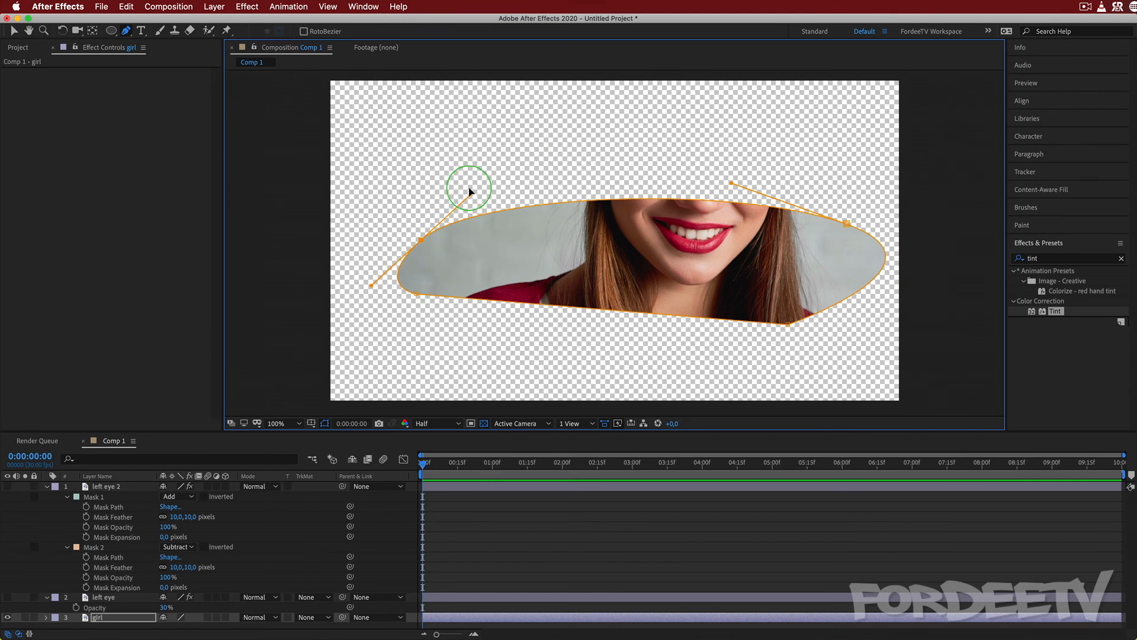
left_click_drag(471, 194, 619, 148)
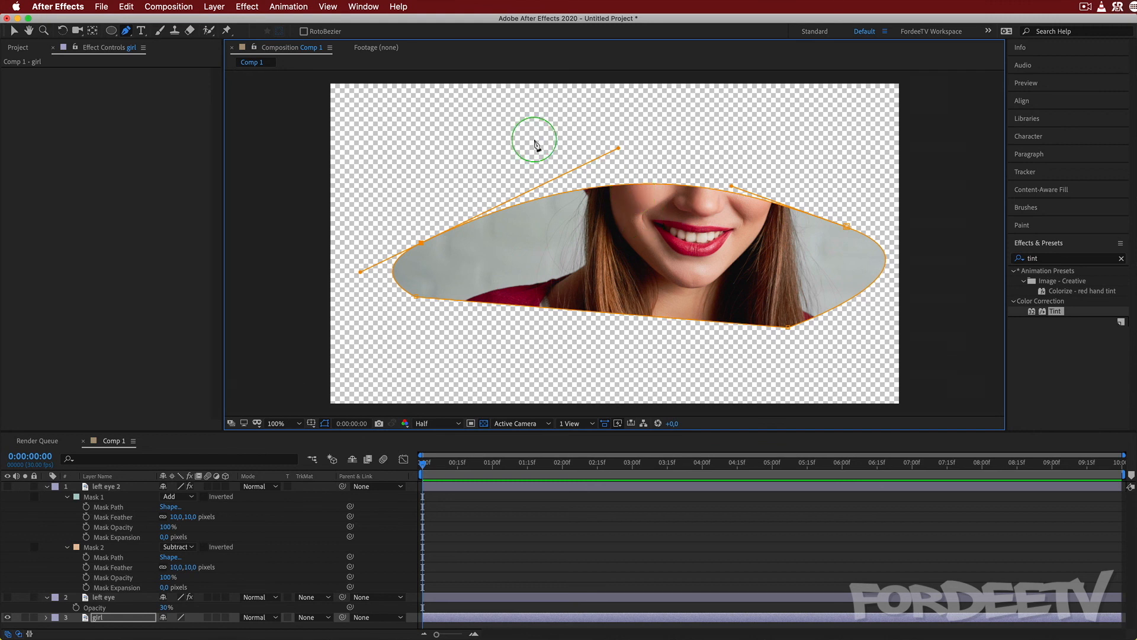
Delete the left eye 2, left eye and girl layers from Comp 1.
left_click(19, 46)
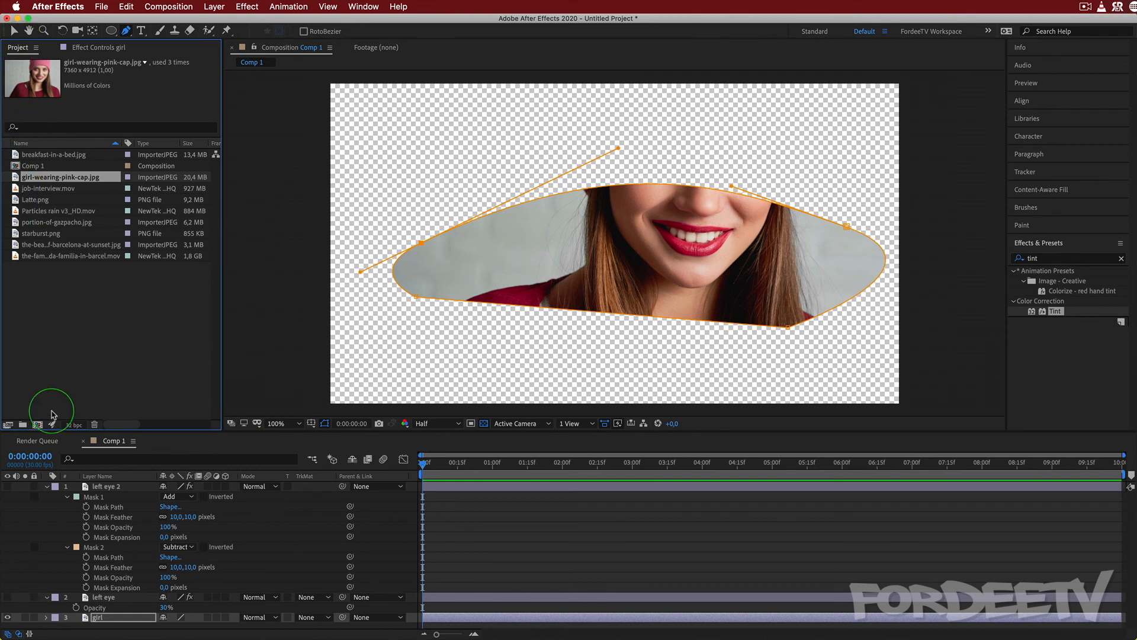
left_click(98, 486)
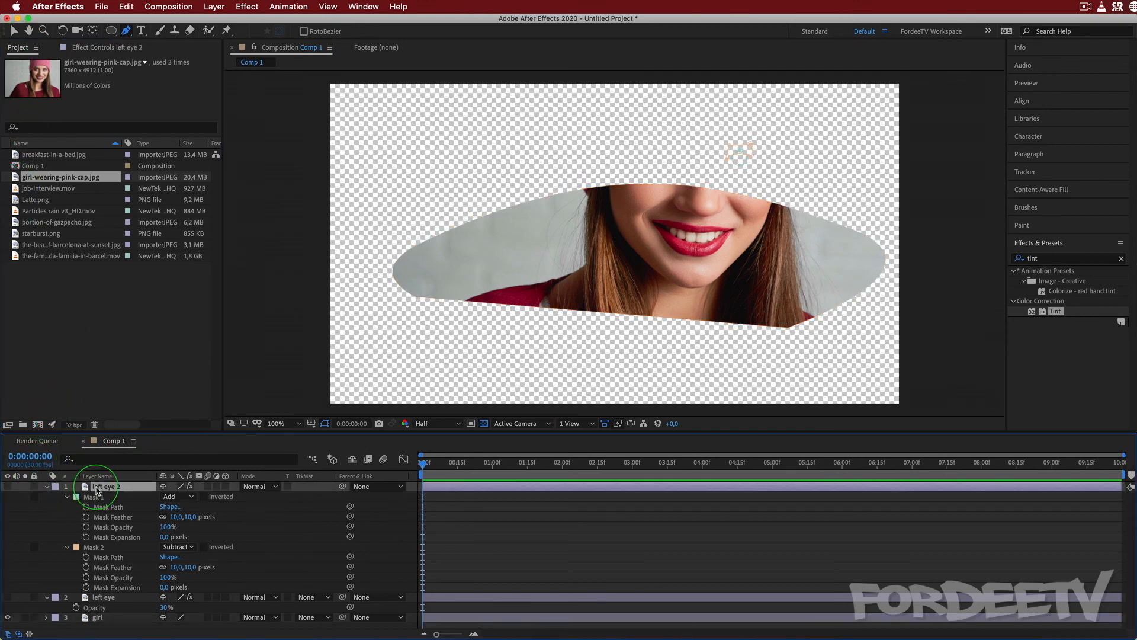
left_click(94, 618, "shift")
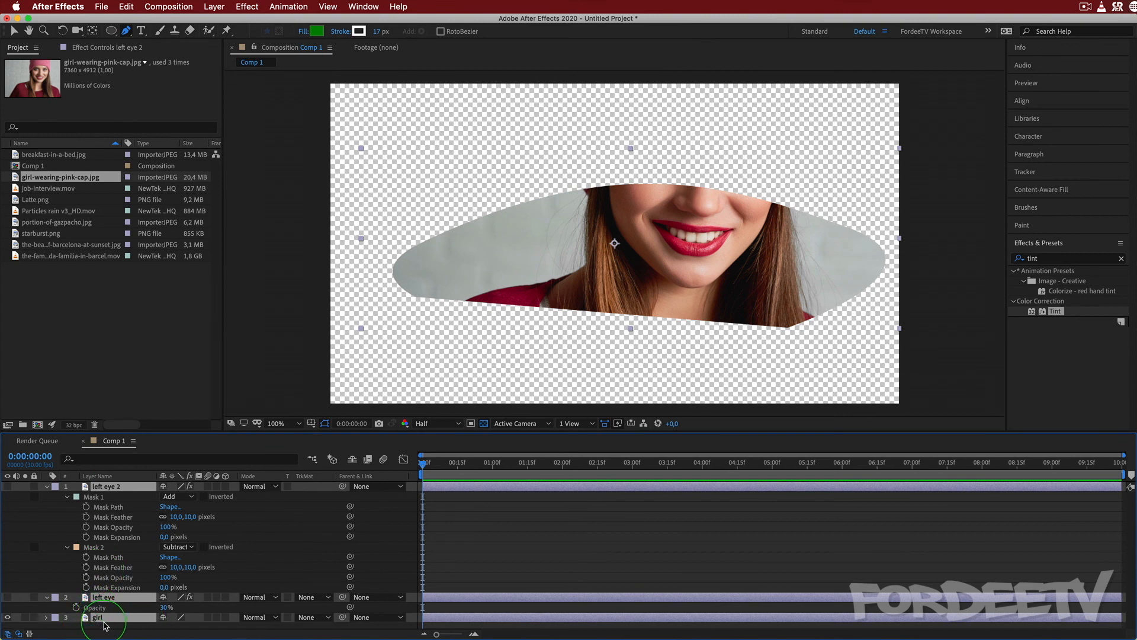
key("Delete")
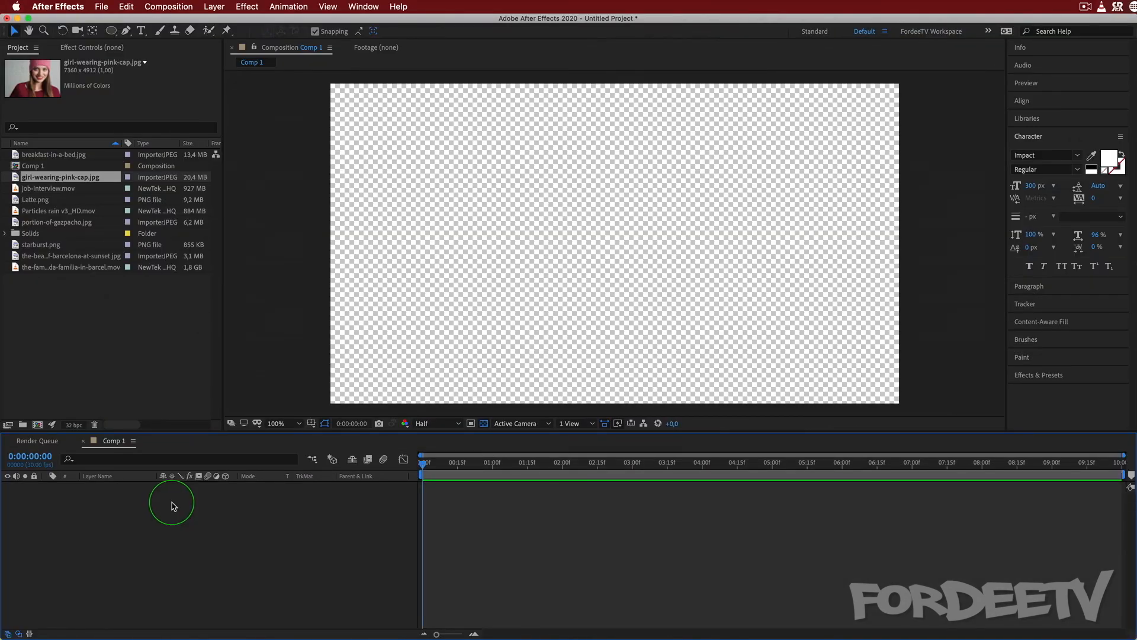
Create a black solid at comp size, 1920 x 1080 px, and apply the Gradient Ramp effect to it.
right_click(169, 506)
mouse_move(178, 512)
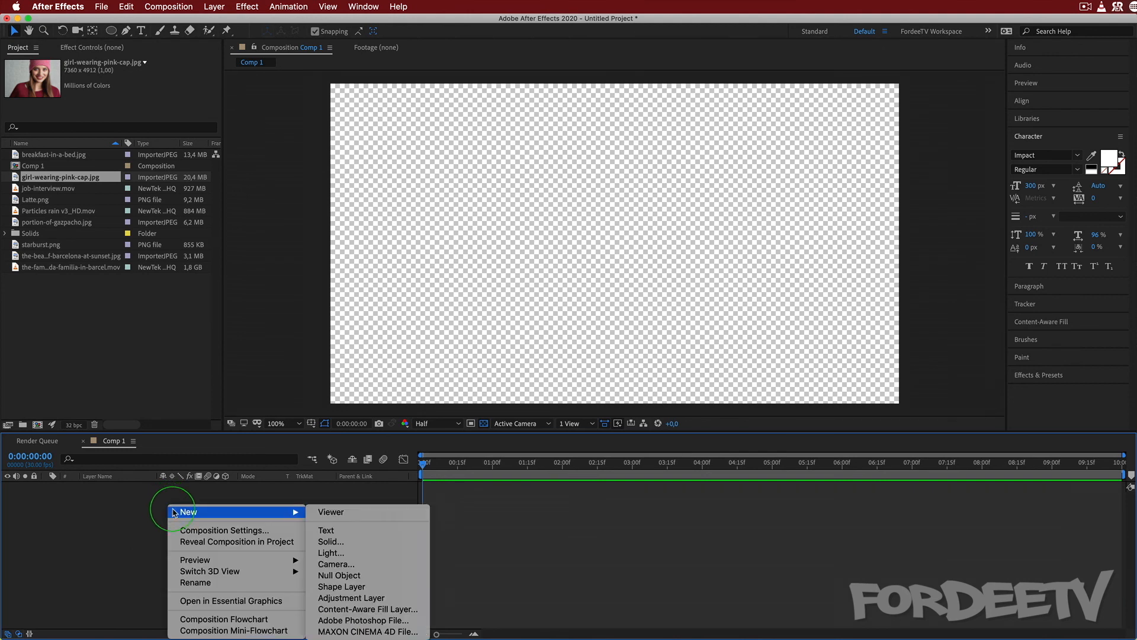
left_click(382, 549)
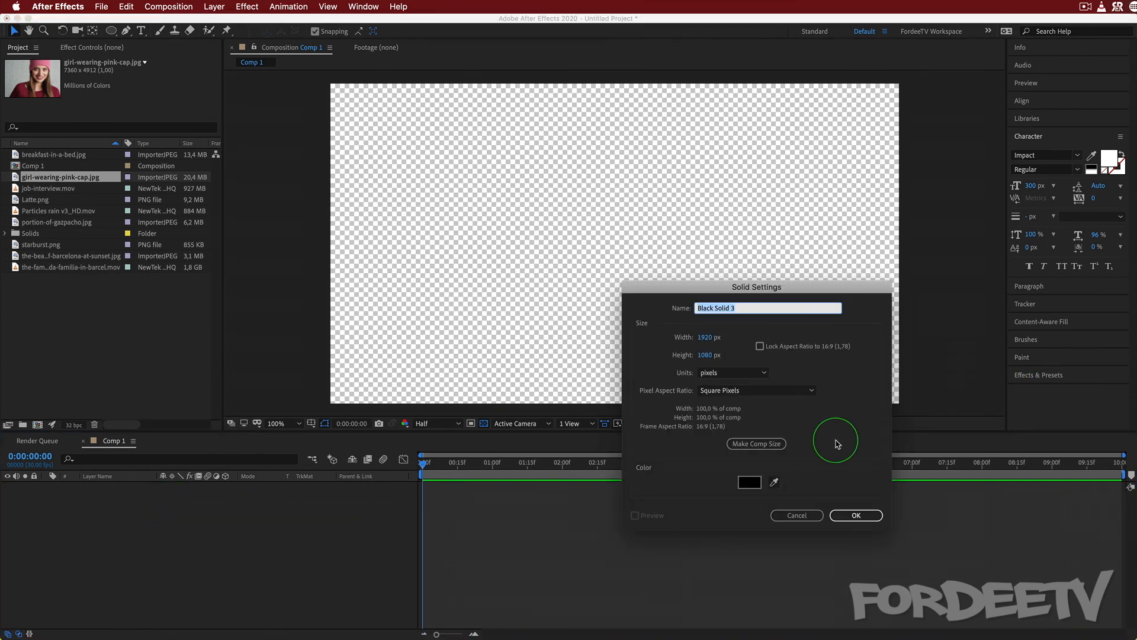
left_click(754, 443)
left_click(838, 516)
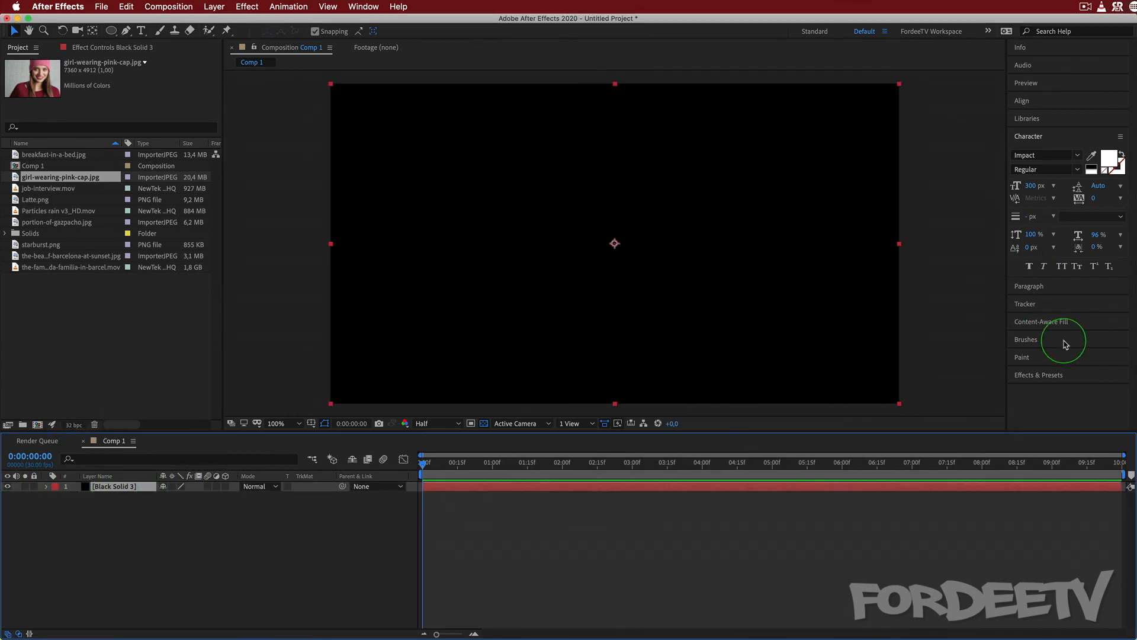
left_click(1028, 376)
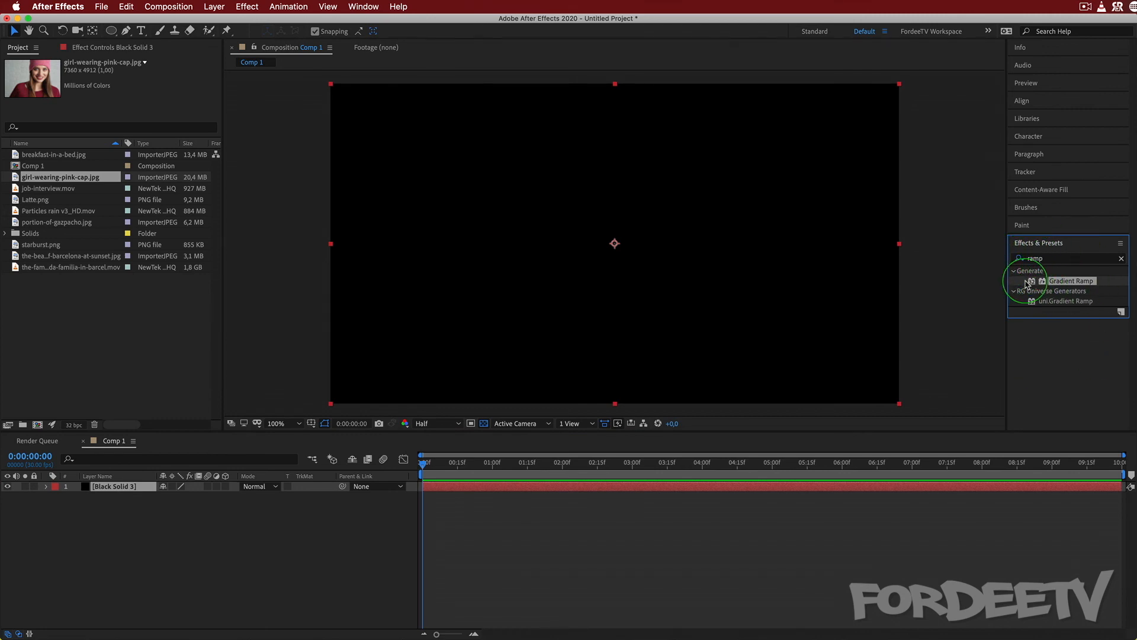
left_click_drag(1077, 282, 152, 488)
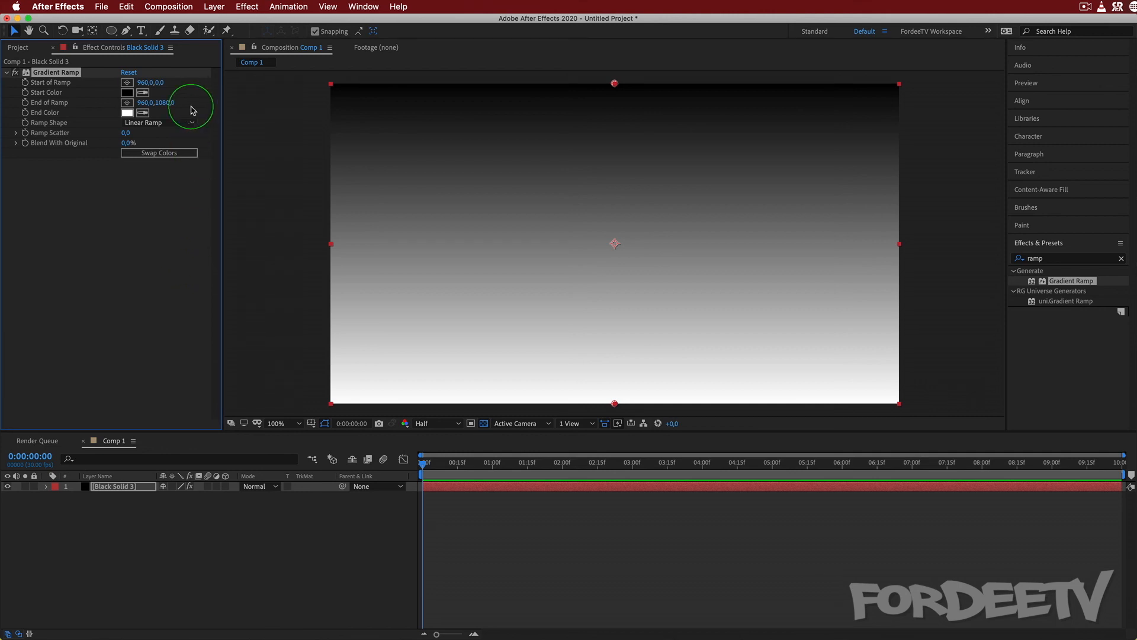
Place the Gradient Ramp's Start of Ramp near the frame centre at about 956, 538 and set the Ramp Shape to Radial Ramp.
left_click(128, 82)
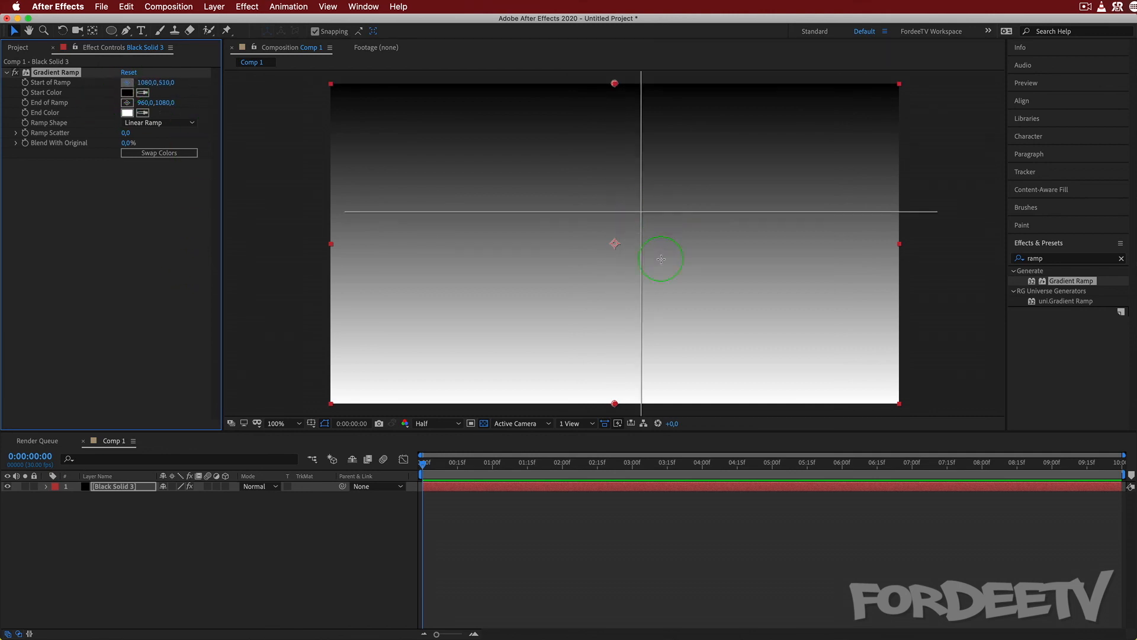
left_click(613, 243)
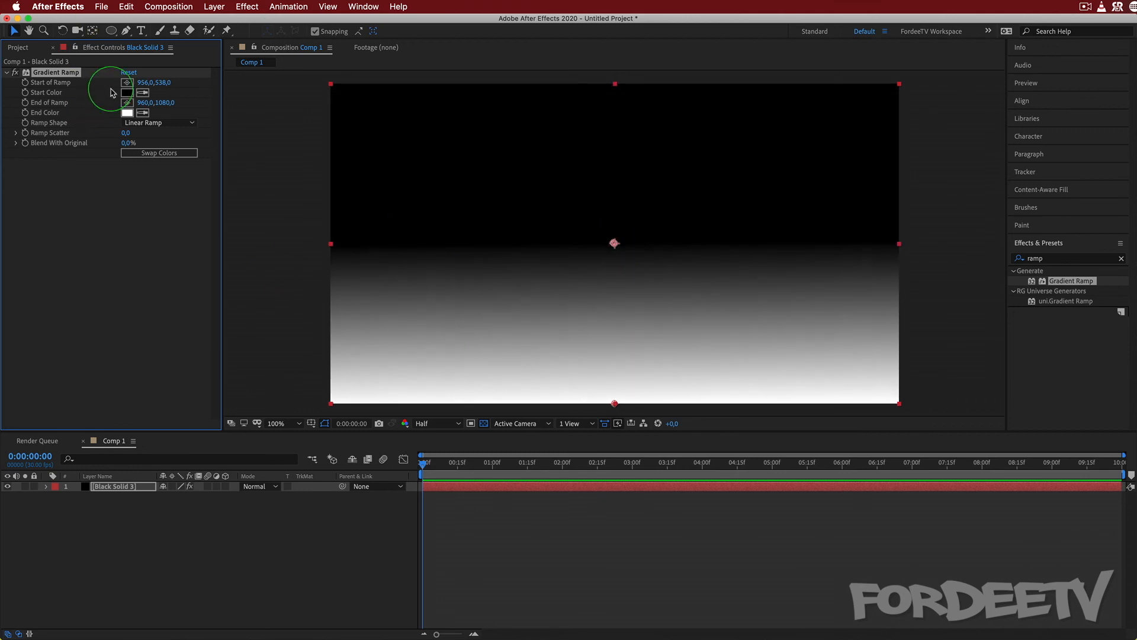
left_click(157, 123)
left_click(158, 146)
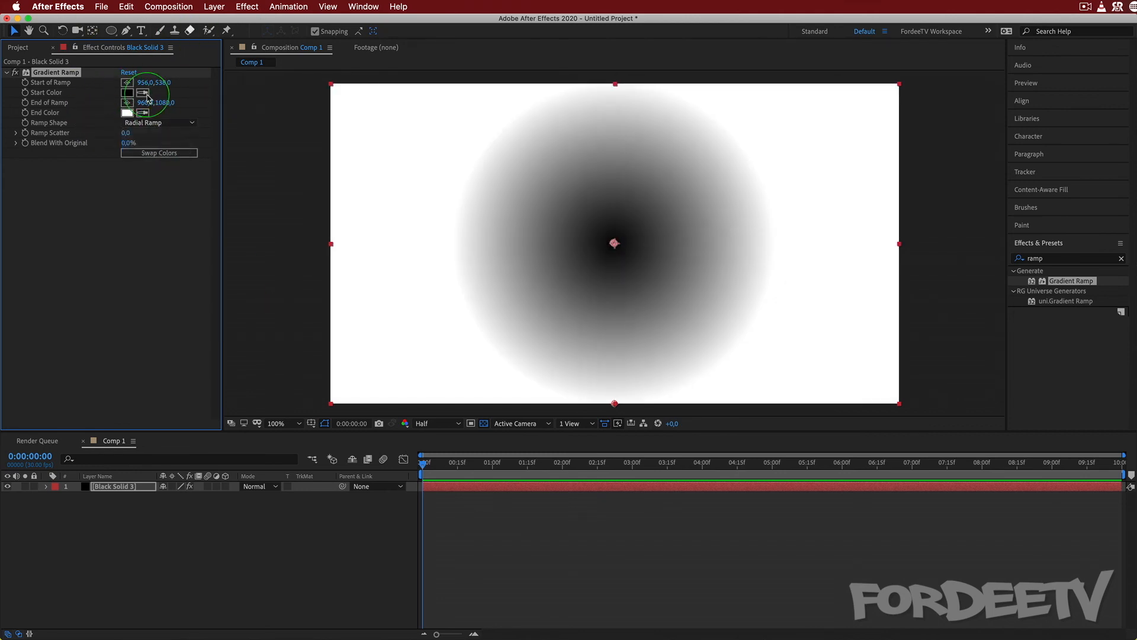
Set the Gradient Ramp's End Color to black.
left_click(126, 113)
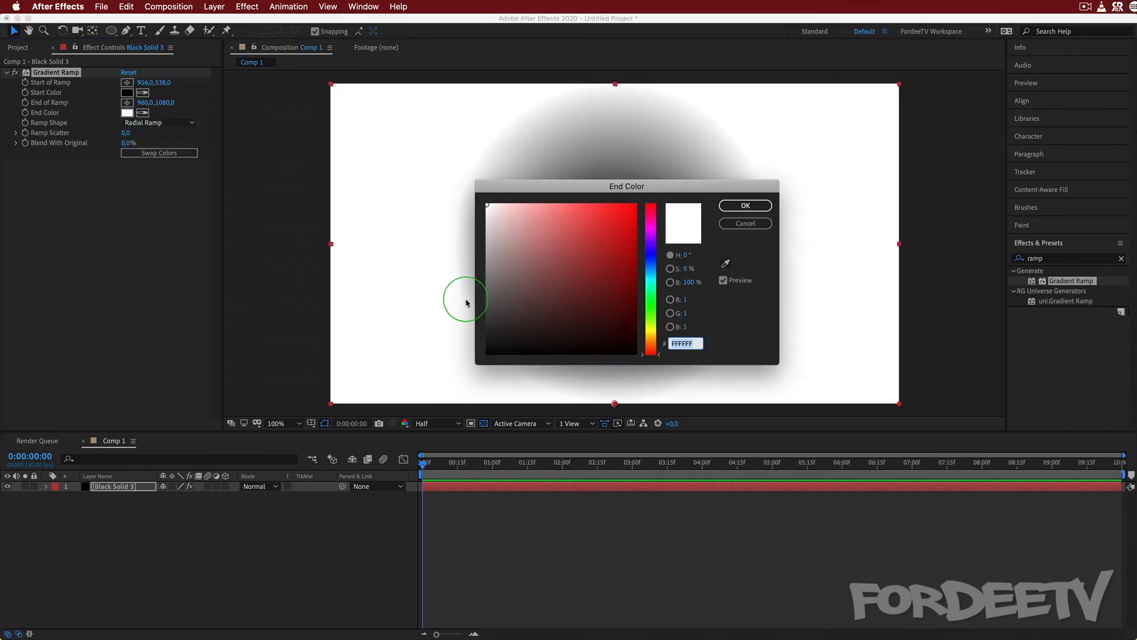
left_click_drag(508, 310, 7, 156)
key("Return")
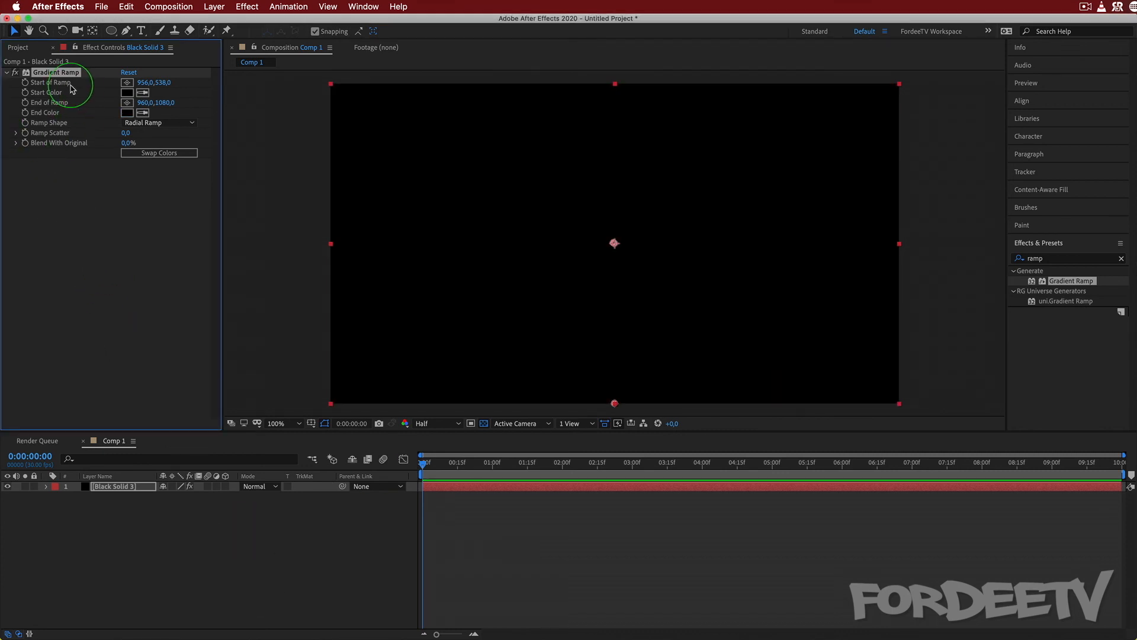
Set the Gradient Ramp's Start Color to dark green 107200 and move its End of Ramp to 960, 1584.
left_click(127, 93)
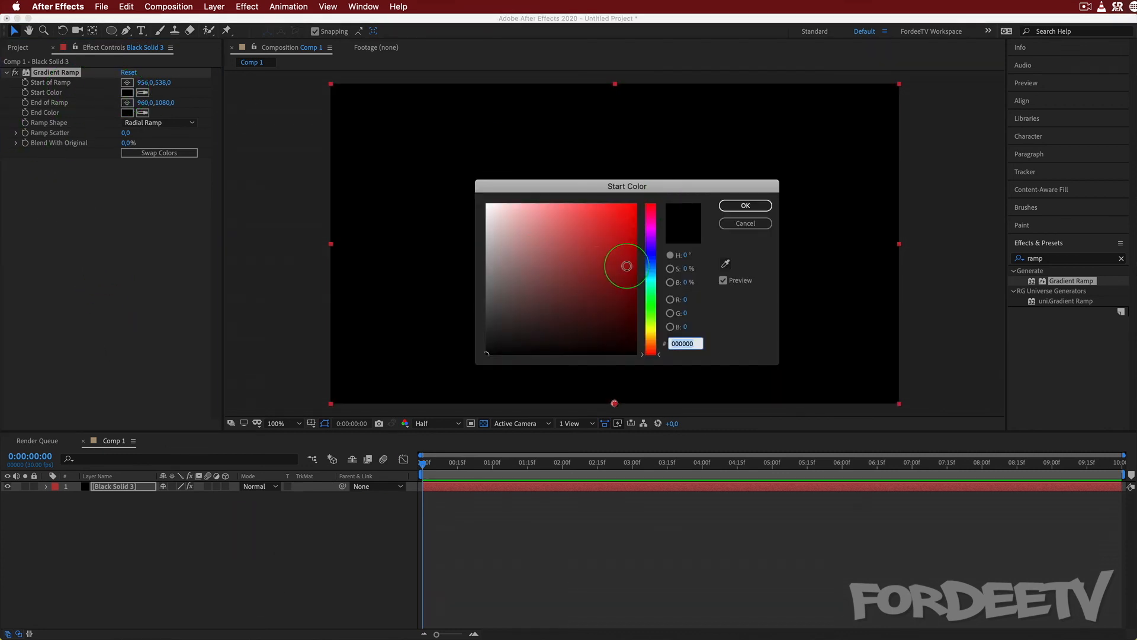
left_click_drag(629, 305, 813, 35)
left_click_drag(646, 318, 803, 39)
left_click_drag(614, 291, 638, 287)
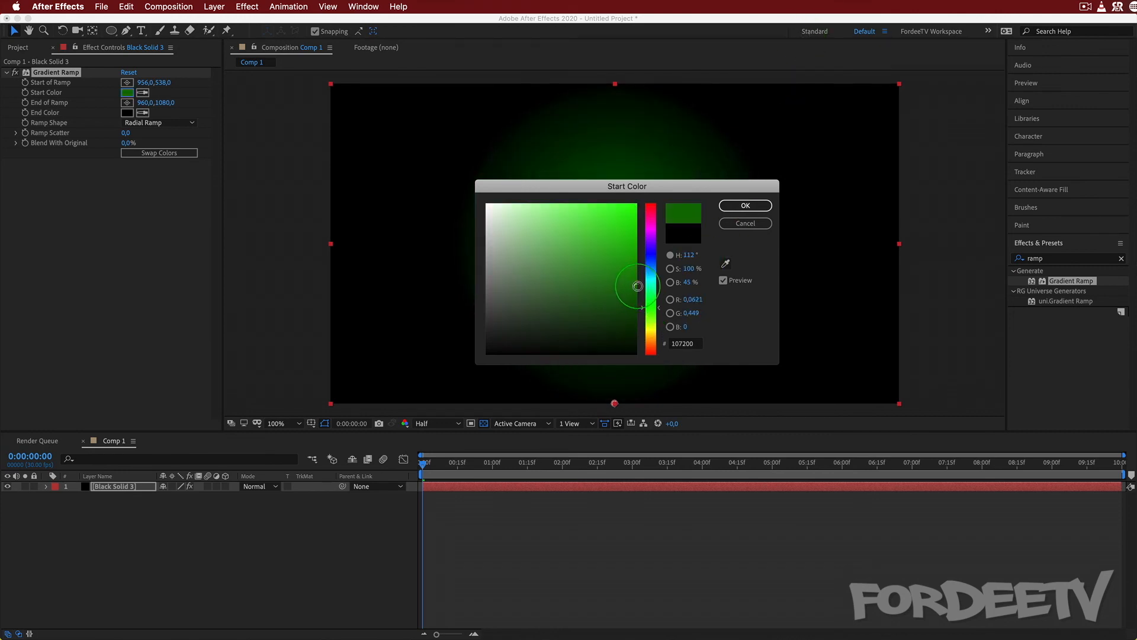
left_click(735, 213)
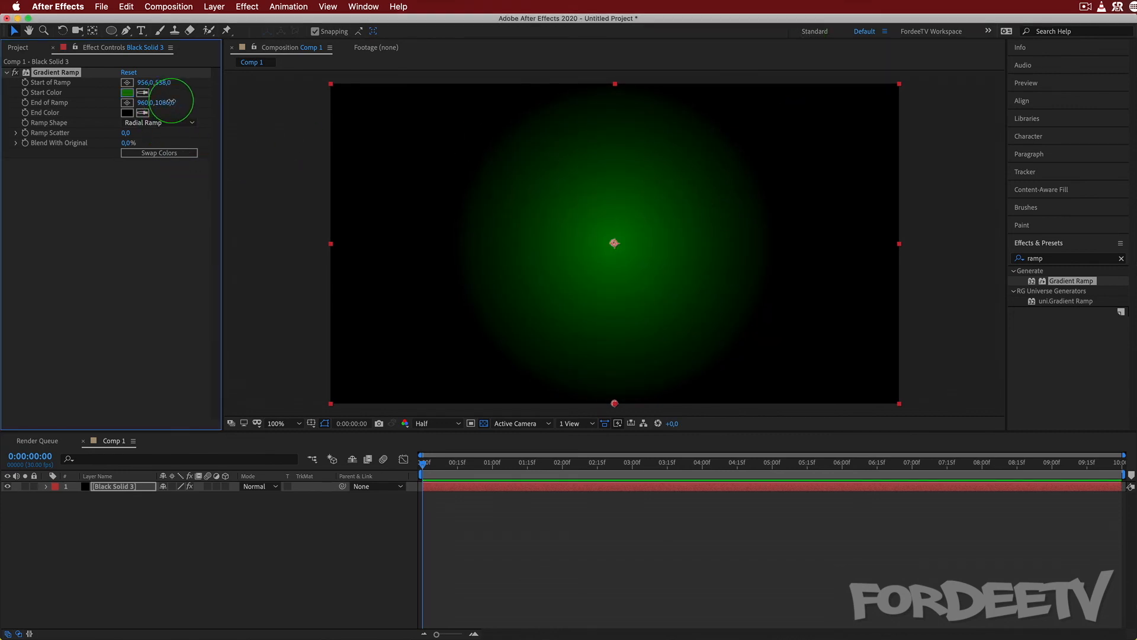
left_click_drag(170, 102, 427, 138)
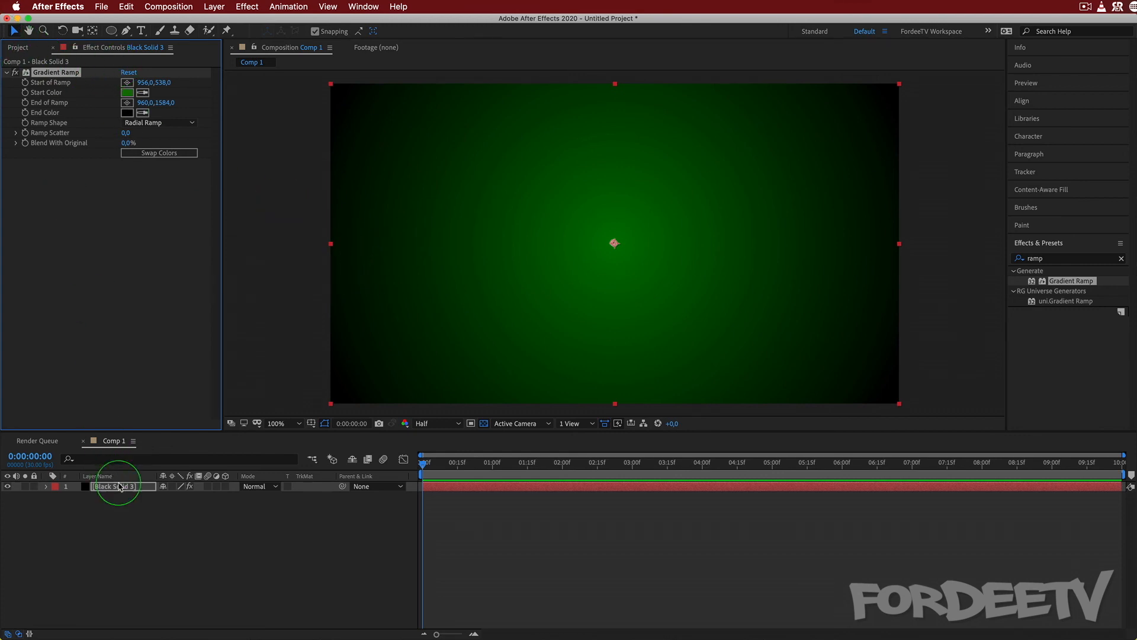
Add the Barcelona beach at sunset image to Comp 1 above the green gradient solid, and select the solid.
left_click(11, 53)
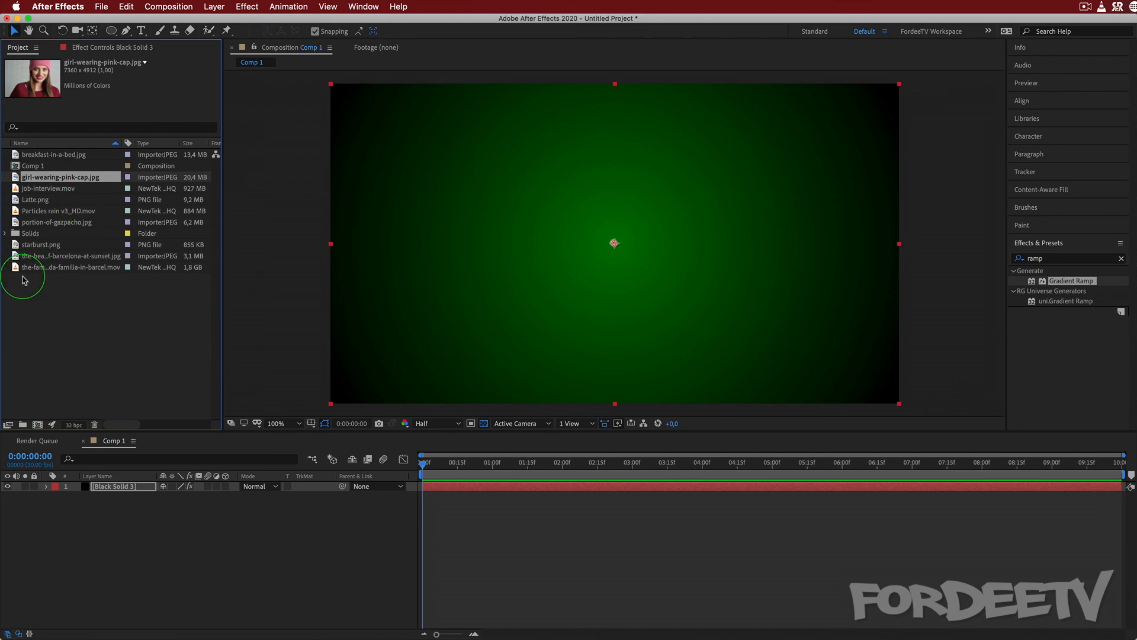
left_click(47, 259)
left_click_drag(47, 259, 113, 554)
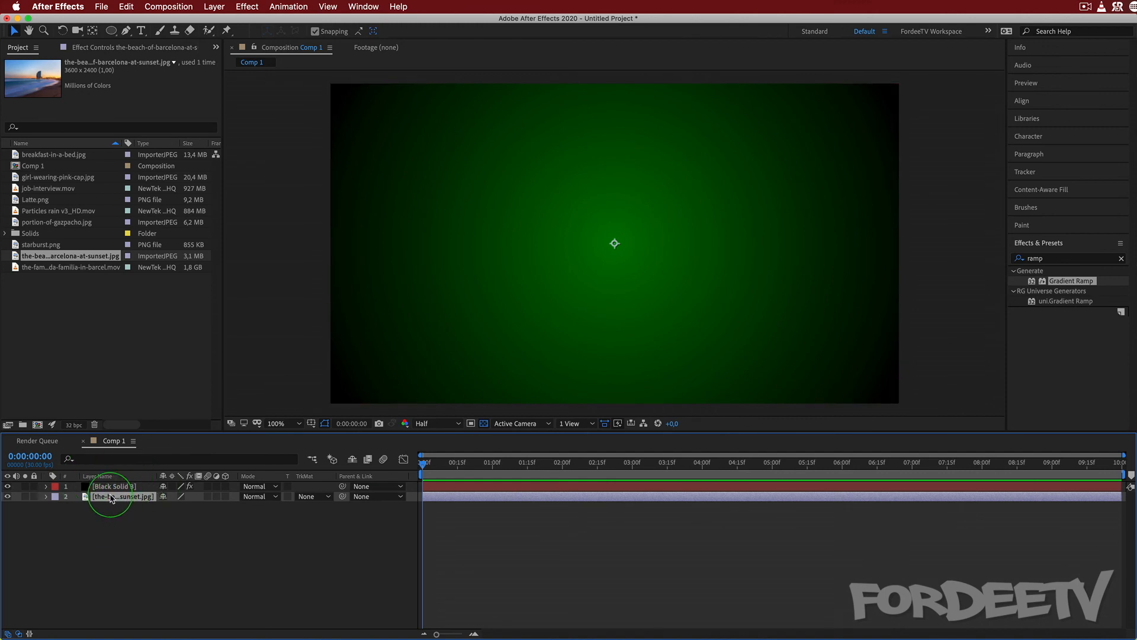
left_click_drag(112, 492, 113, 487)
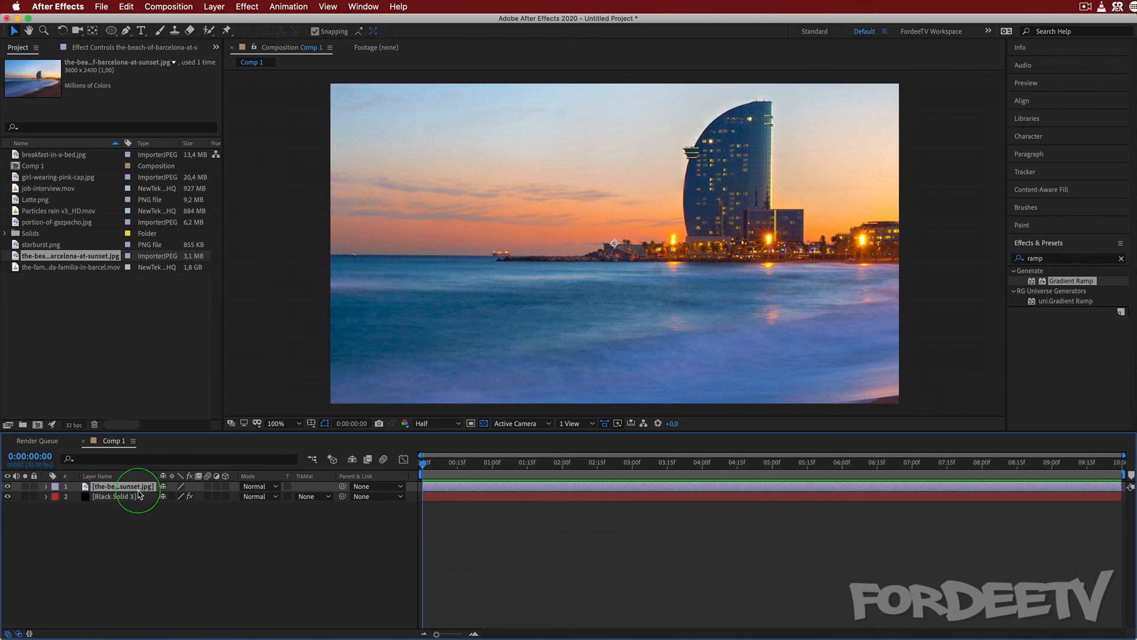
left_click(103, 499)
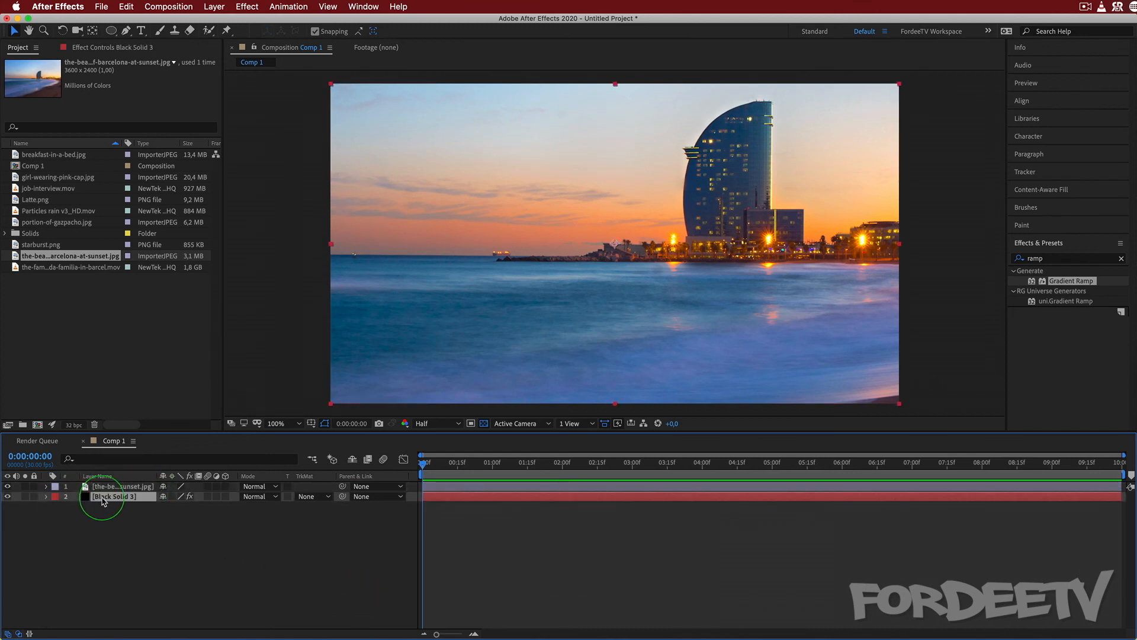
Rename the green gradient solid layer to BG and select the beach image layer.
key("Return")
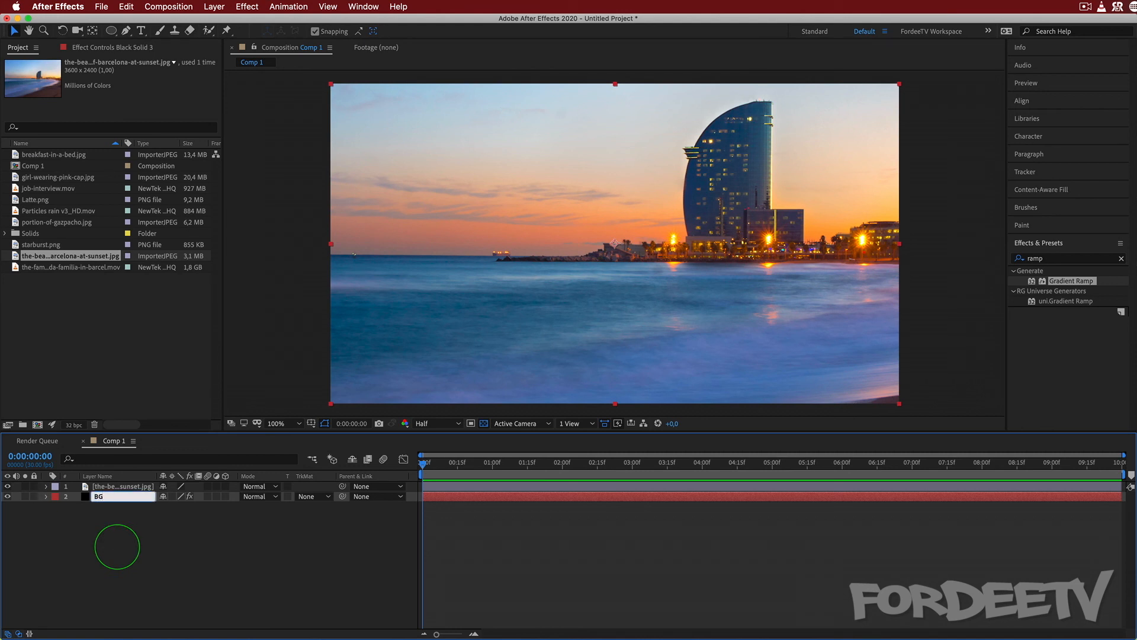
key("Return")
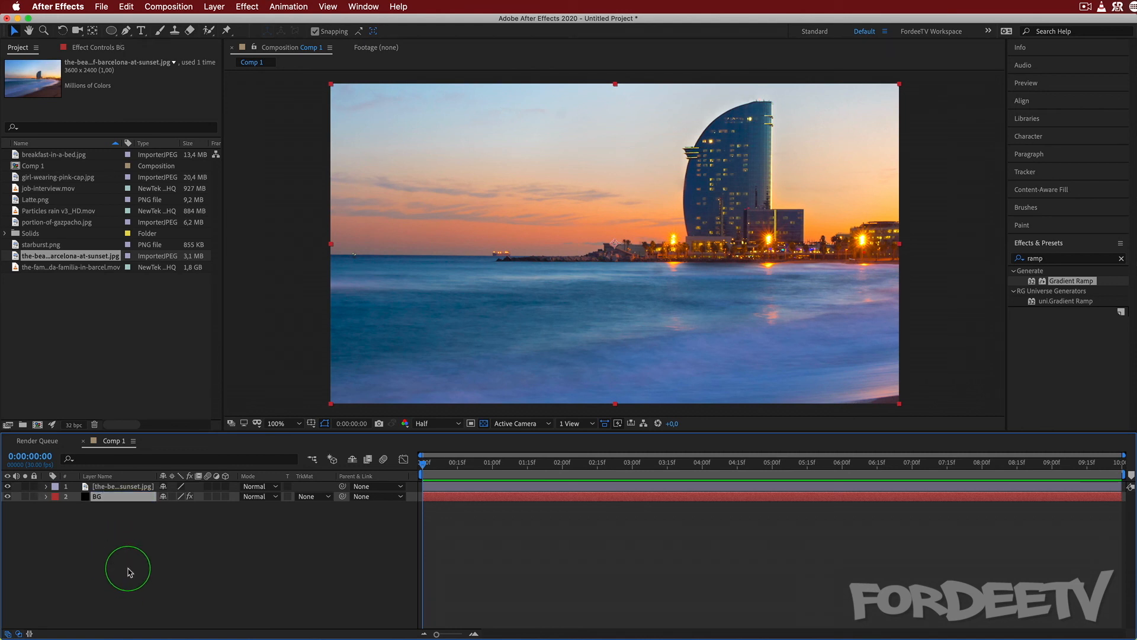
left_click(115, 488)
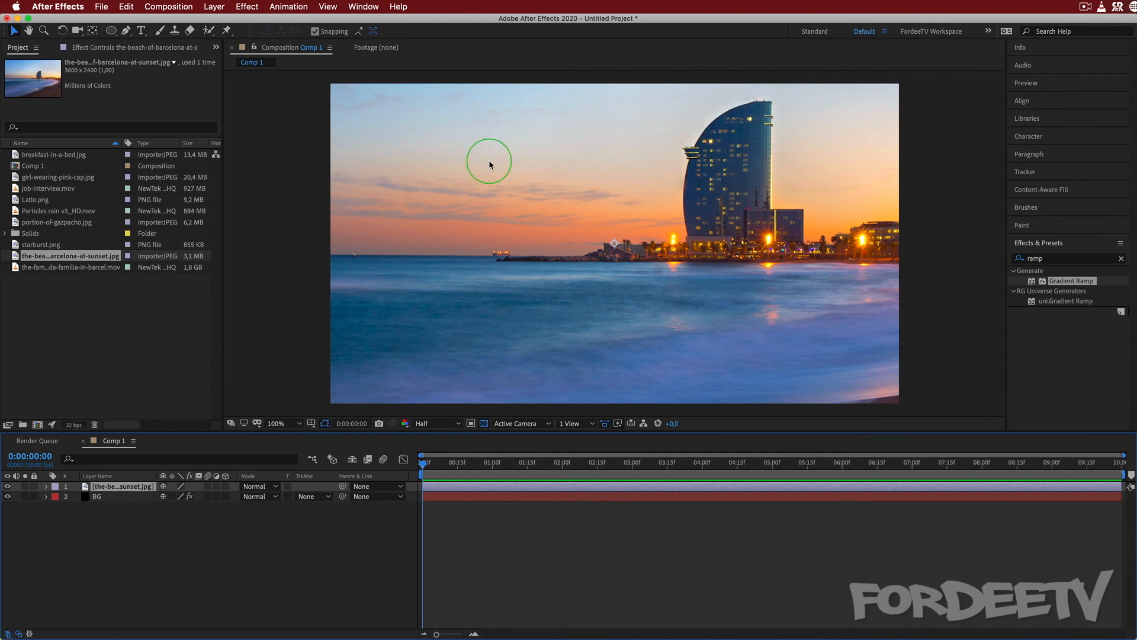
Add a text layer reading BARCELONA over the sky of the beach image.
left_click(141, 30)
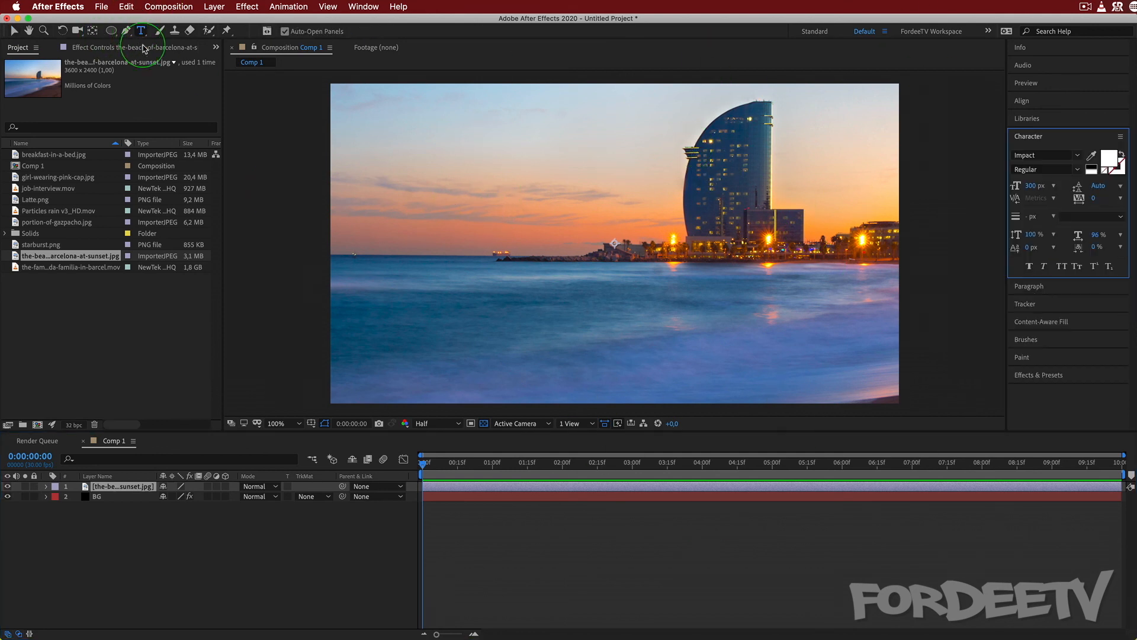
left_click(482, 230)
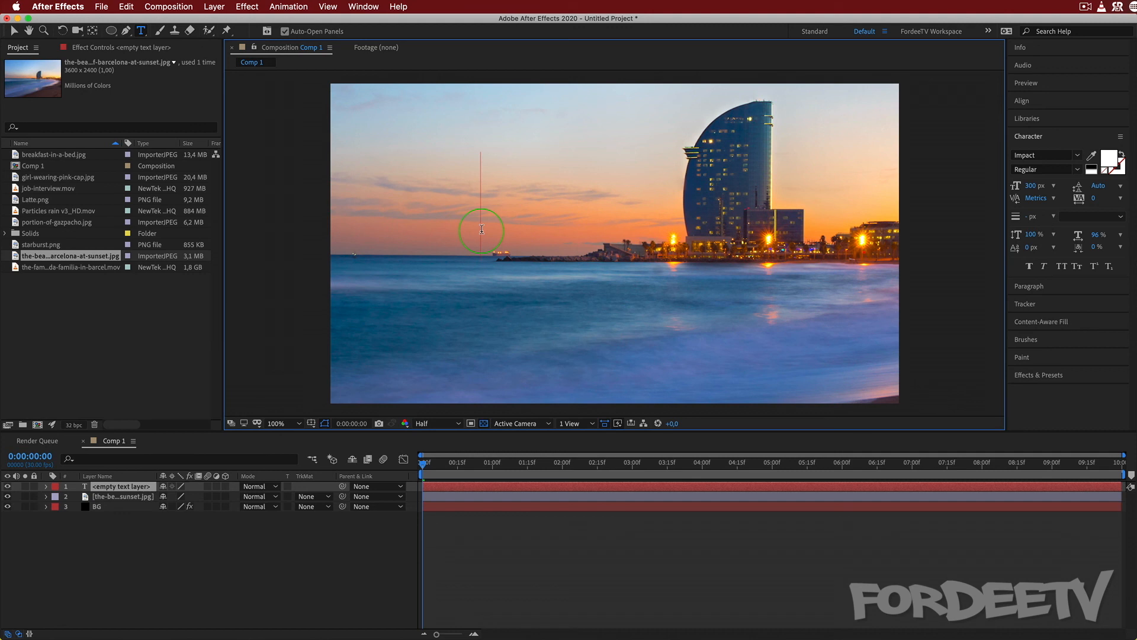
type("BARCELON")
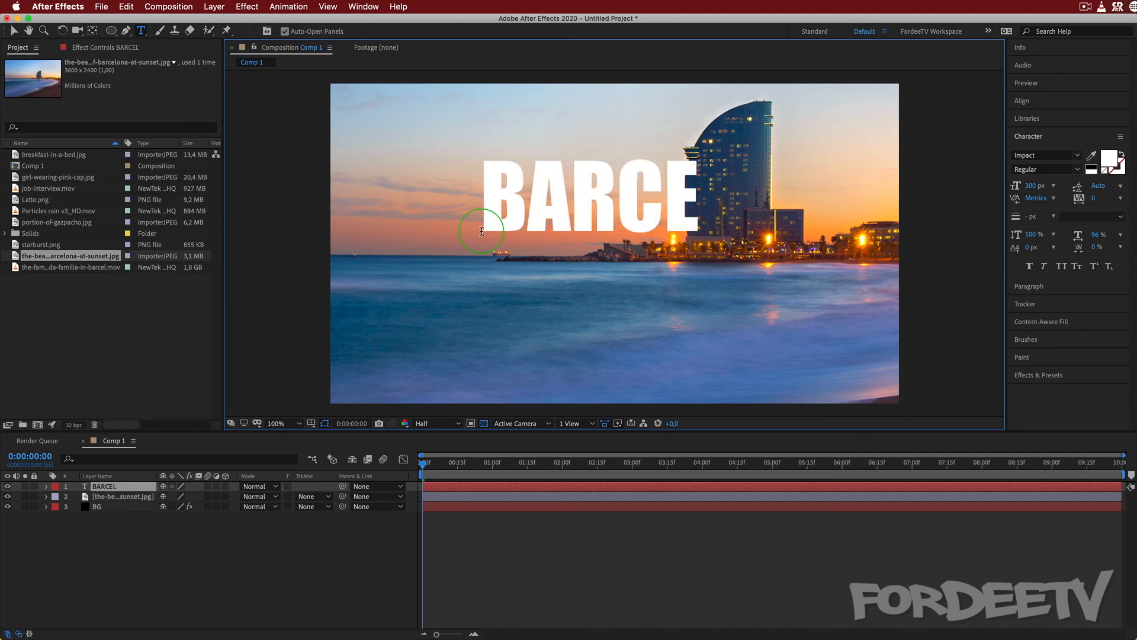
type("A")
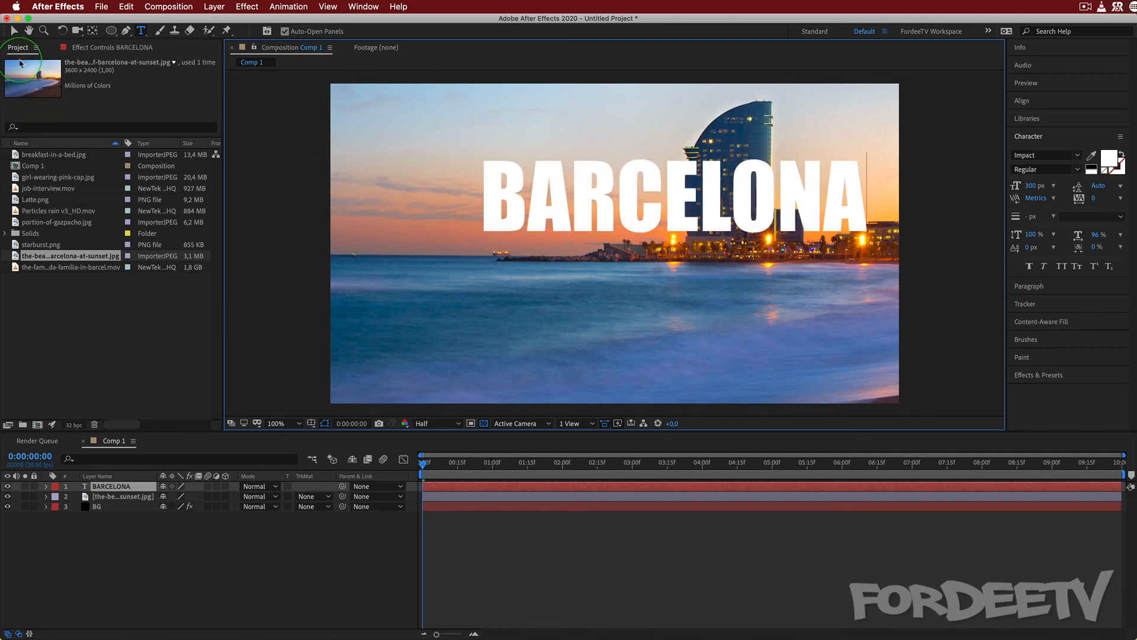
Move the BARCELONA text down to the horizon and set the beach image's track matte to Alpha Matte "BARCELONA".
left_click(13, 33)
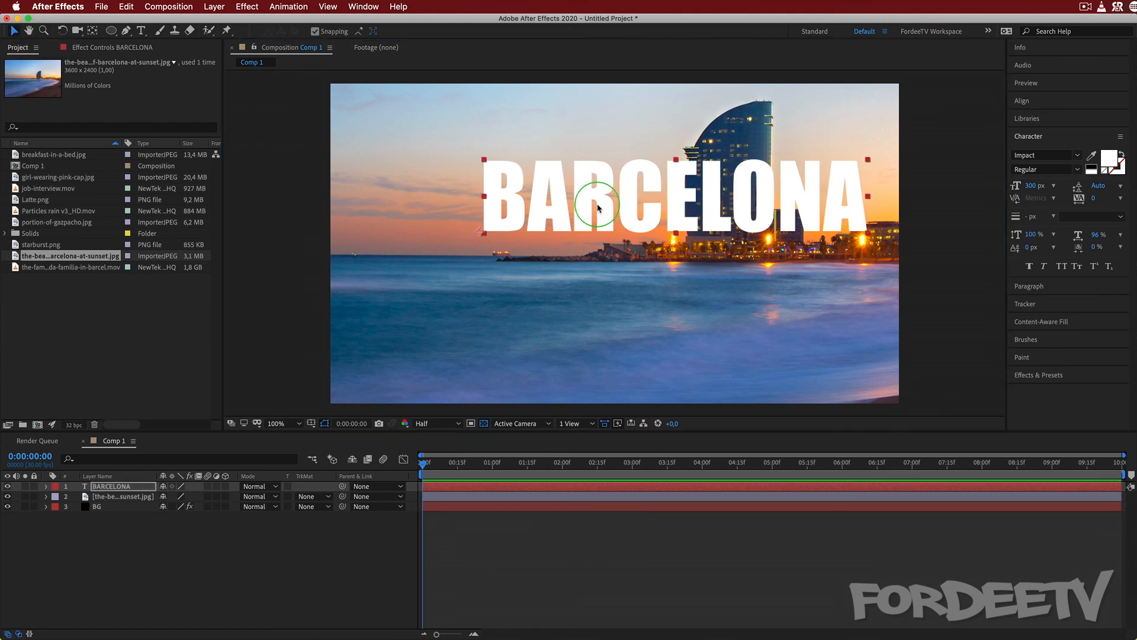
left_click_drag(542, 195, 572, 225)
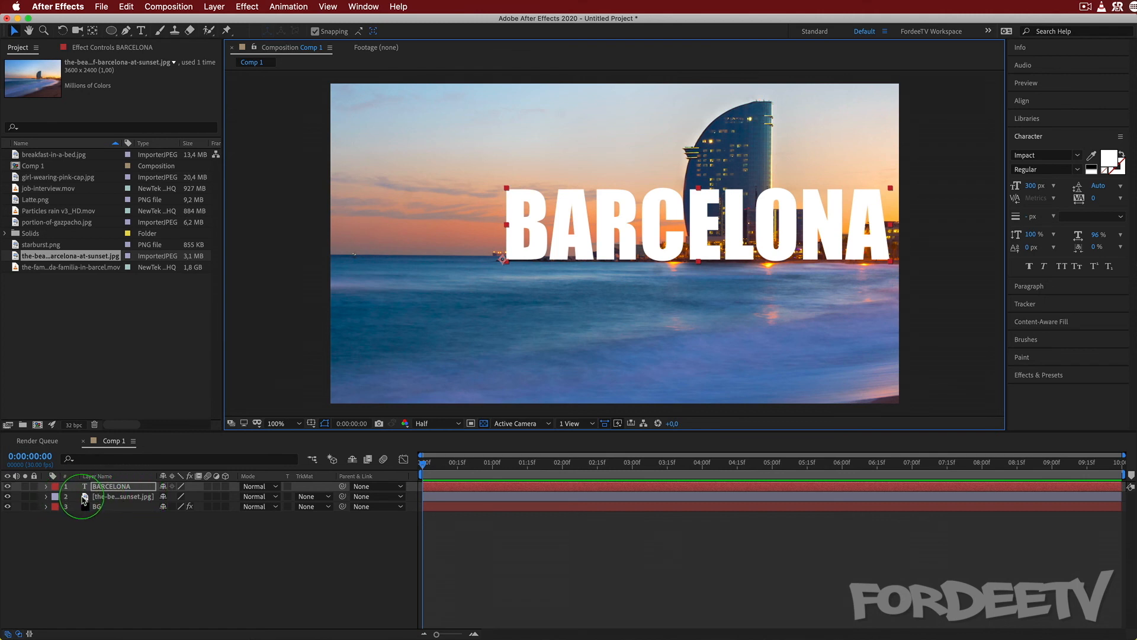
left_click(310, 500)
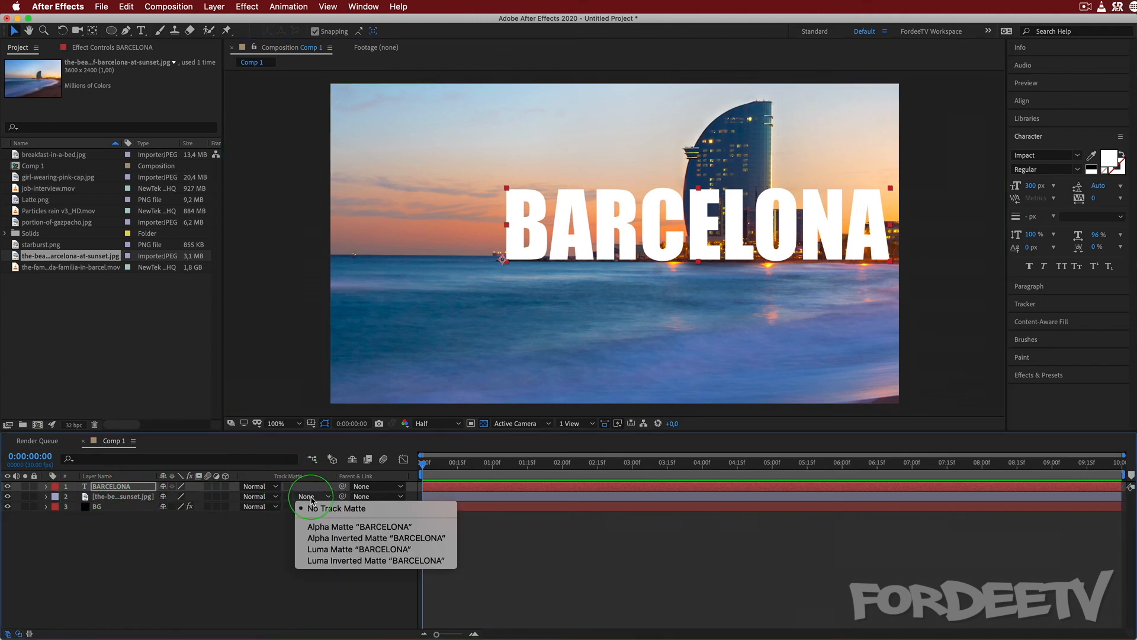
left_click(348, 527)
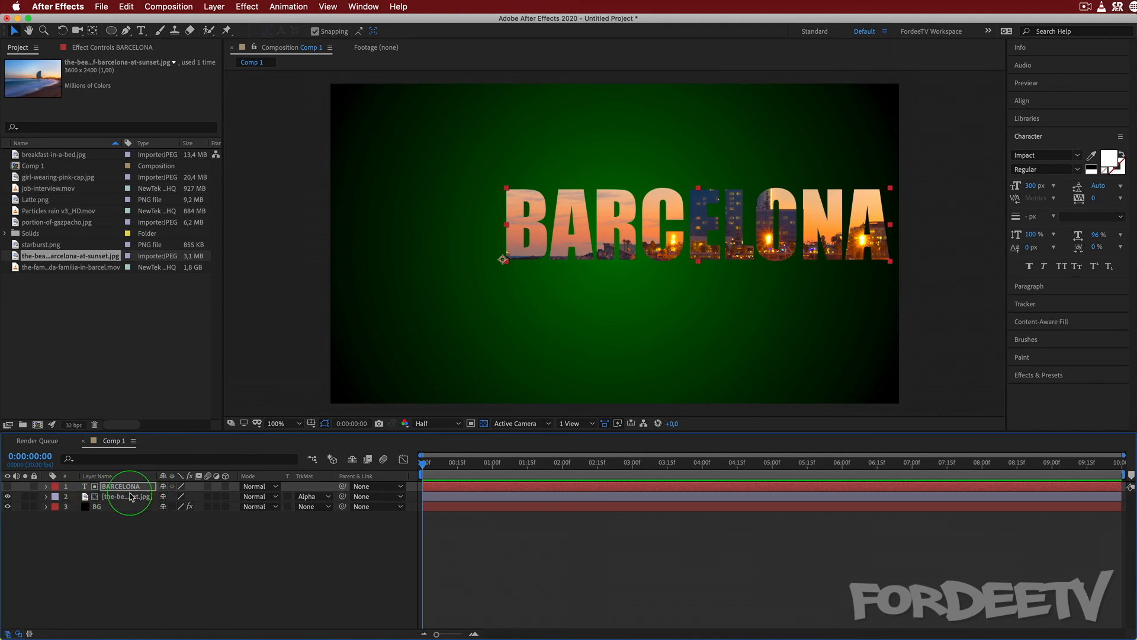
Toggle the visibility of the text, beach image and BG layers to examine the matte, and restore the masked view.
left_click(7, 497)
left_click(7, 486)
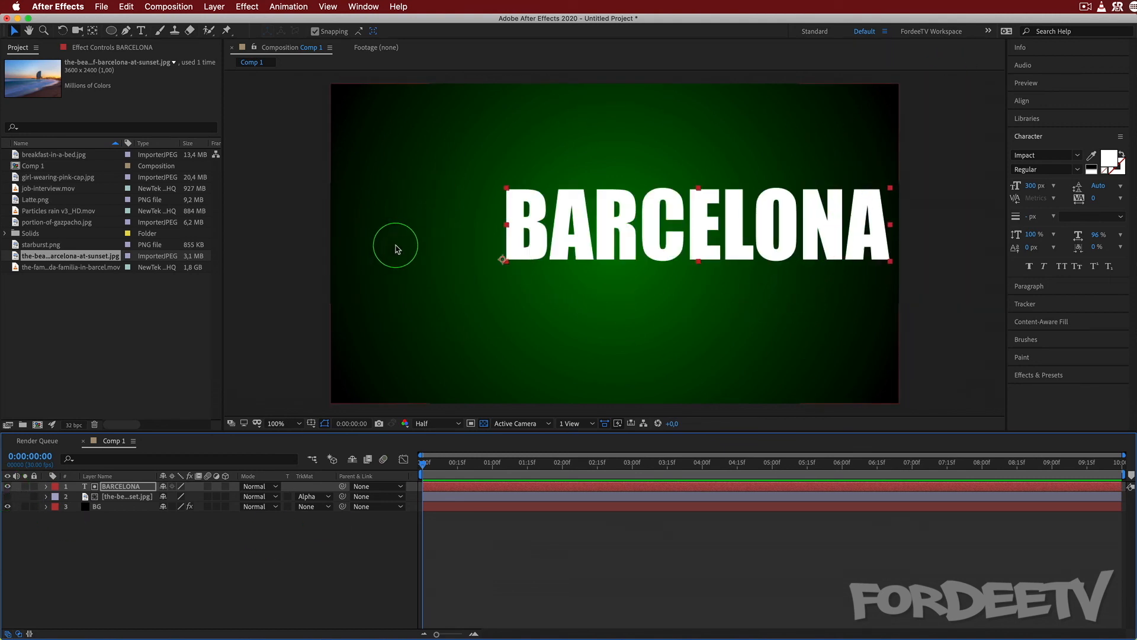
left_click(7, 507)
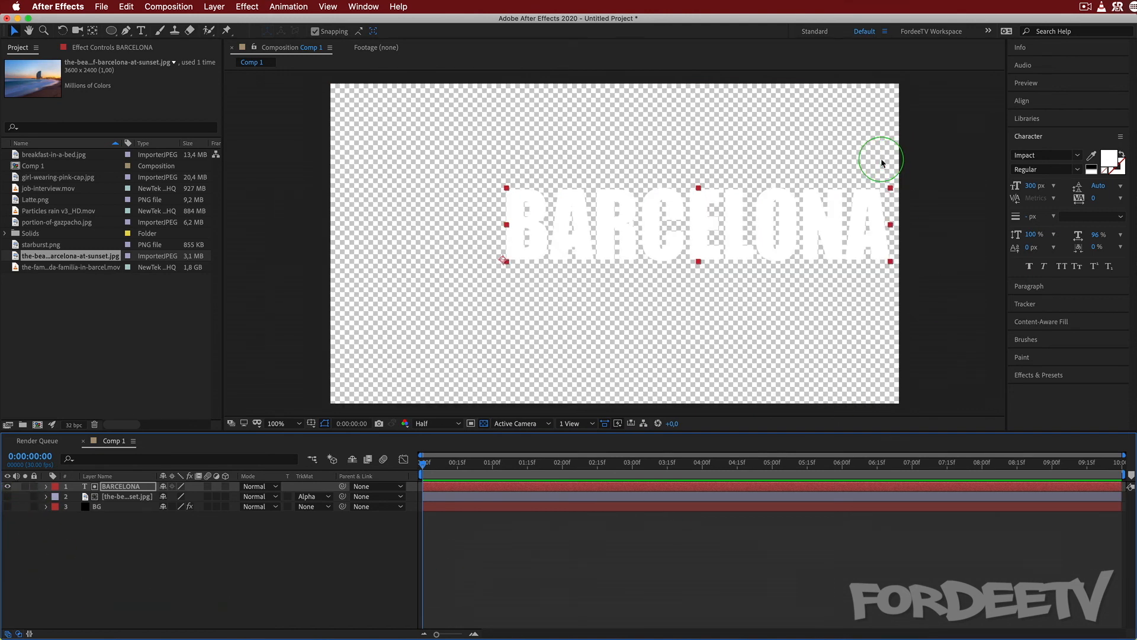
left_click(7, 507)
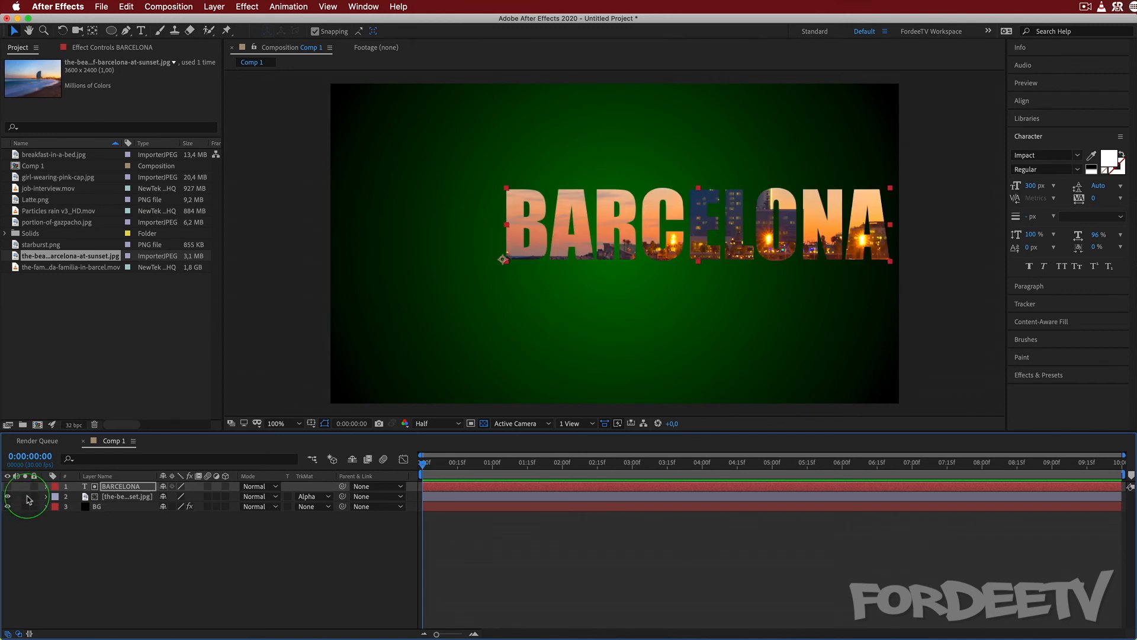
left_click(7, 487)
Try Alpha Inverted Matte "BARCELONA" on the beach image, check it with BG briefly hidden, and return to Alpha Matte.
left_click(321, 500)
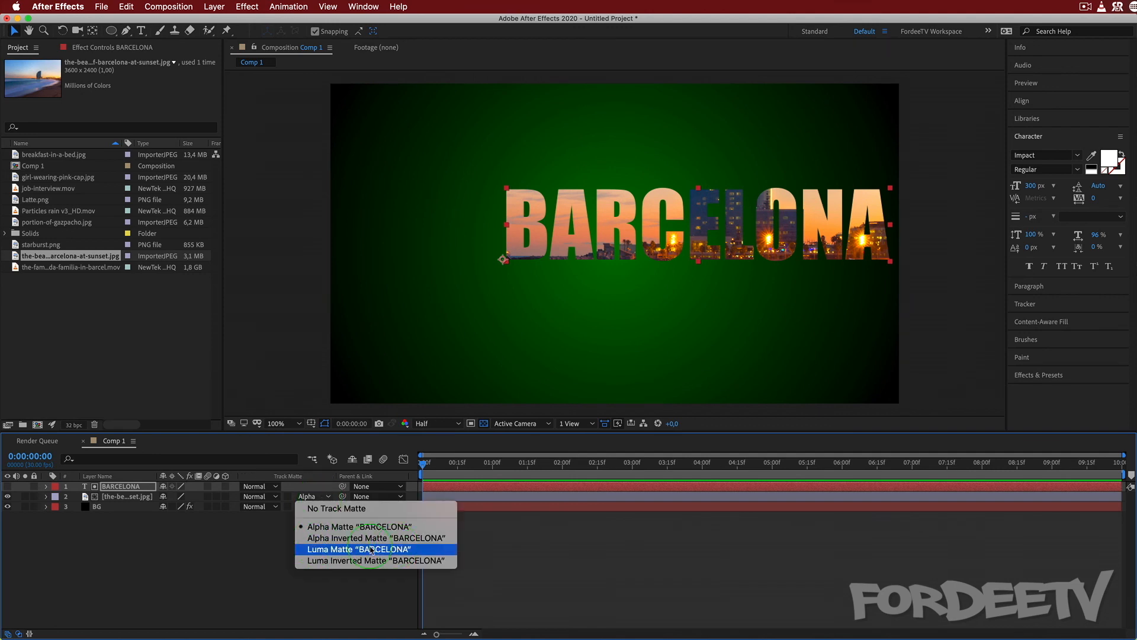
left_click(320, 539)
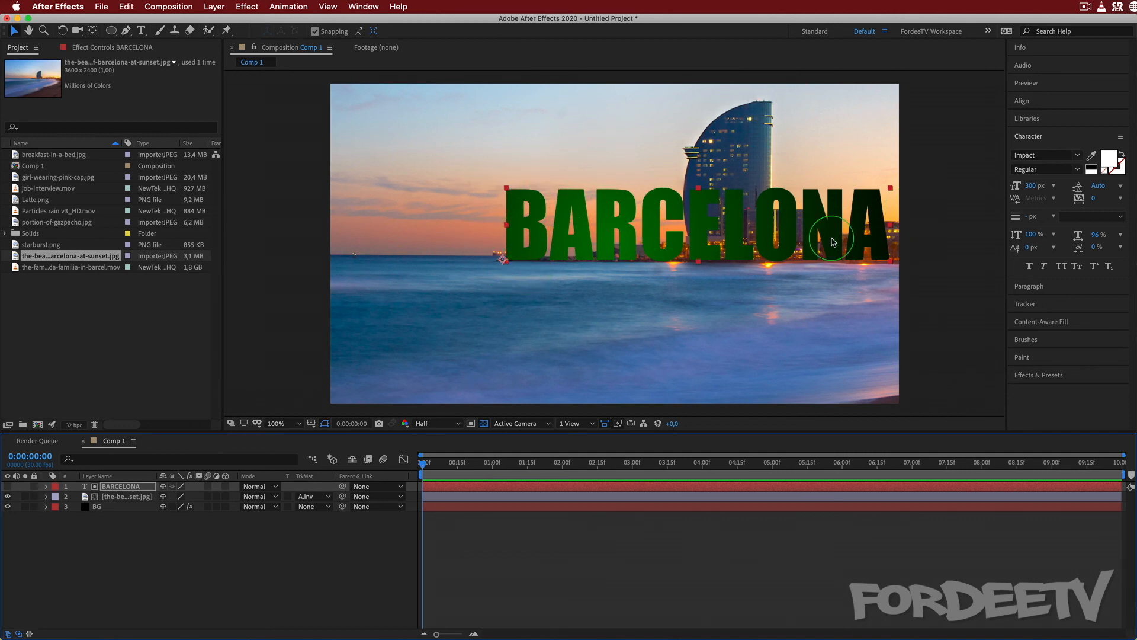
left_click(9, 507)
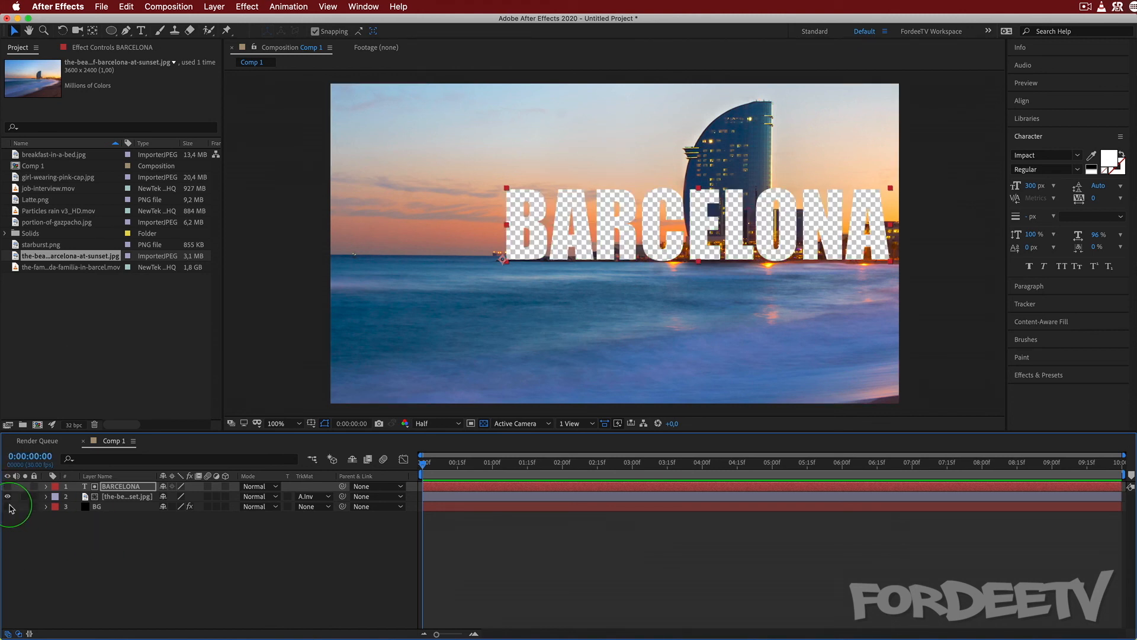
left_click(9, 507)
left_click(314, 496)
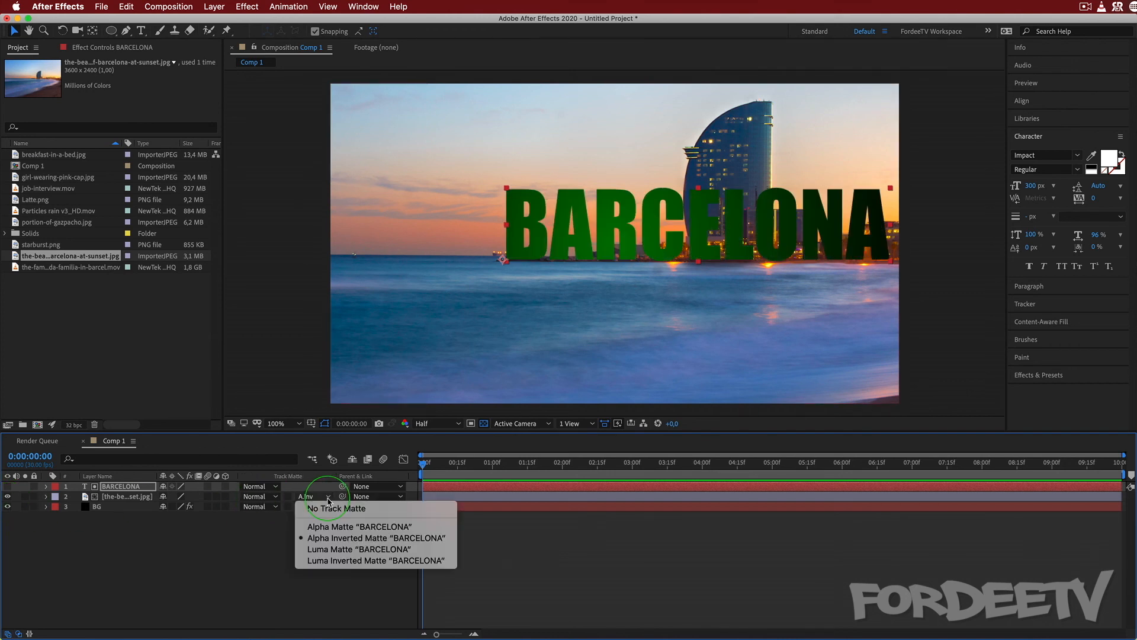
left_click(314, 527)
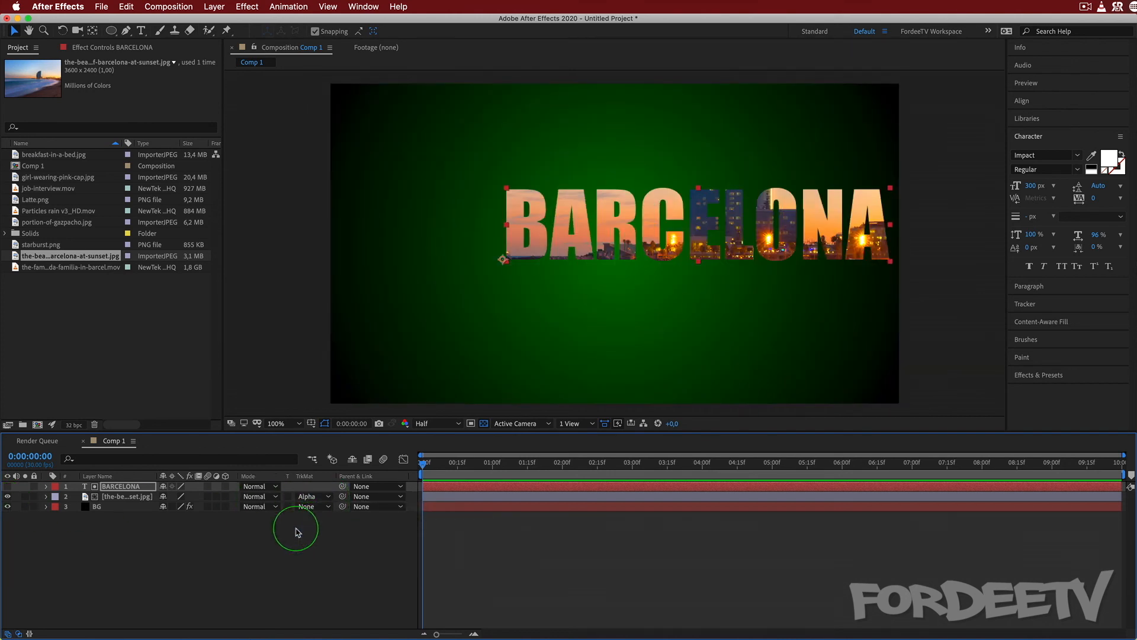
Move the BARCELONA text slightly left and down, and scale the beach image to 41%.
left_click_drag(630, 216, 599, 233)
left_click(126, 498)
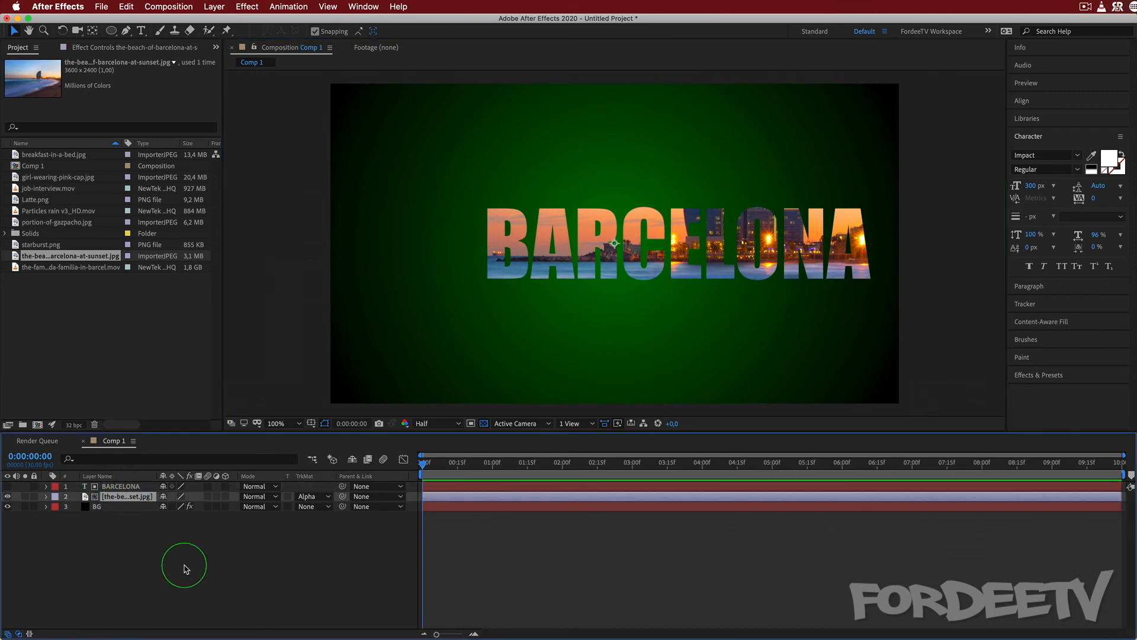
key("s")
left_click_drag(176, 511, 159, 526)
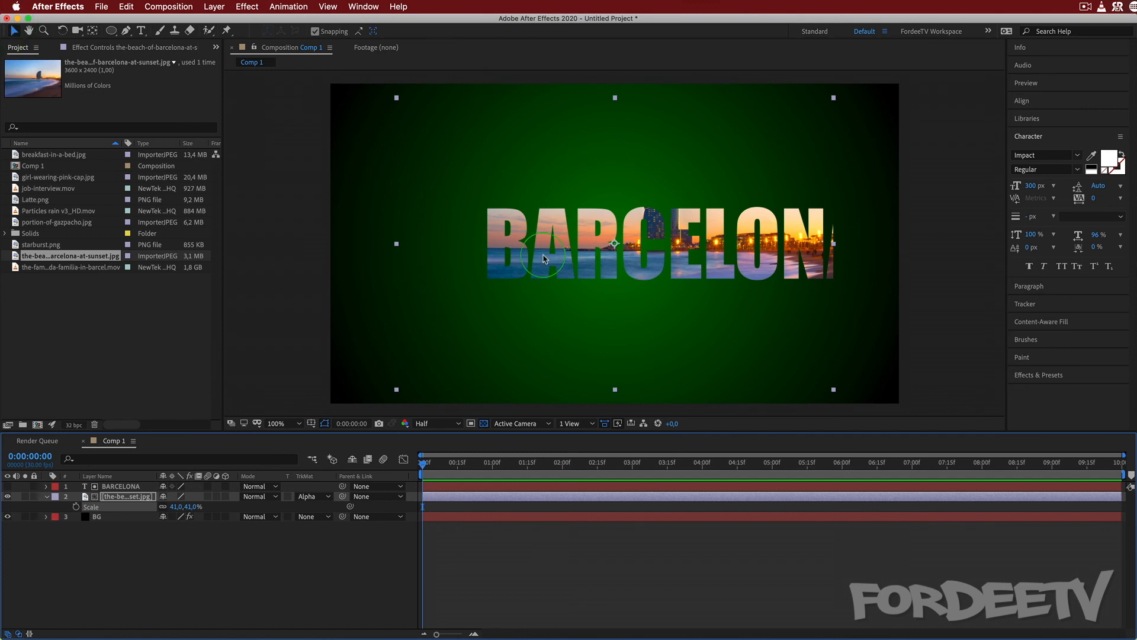
Reposition the beach image inside the text so the tower sits in the L, switching snapping off for the fine moves and back on.
left_click_drag(544, 259, 533, 297)
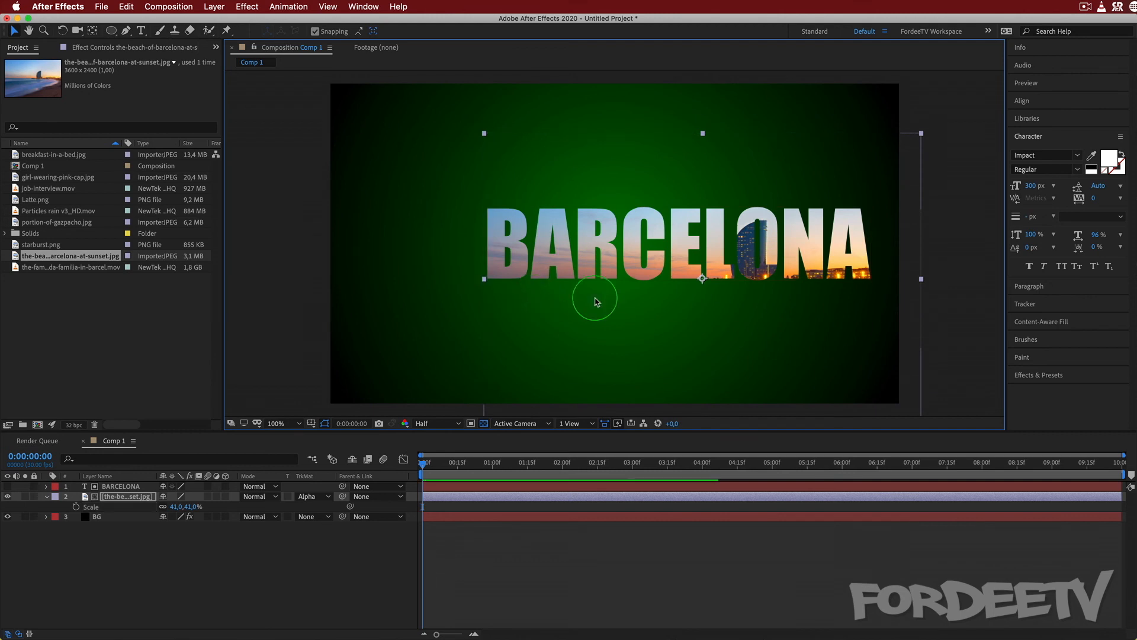
left_click_drag(624, 350, 604, 316)
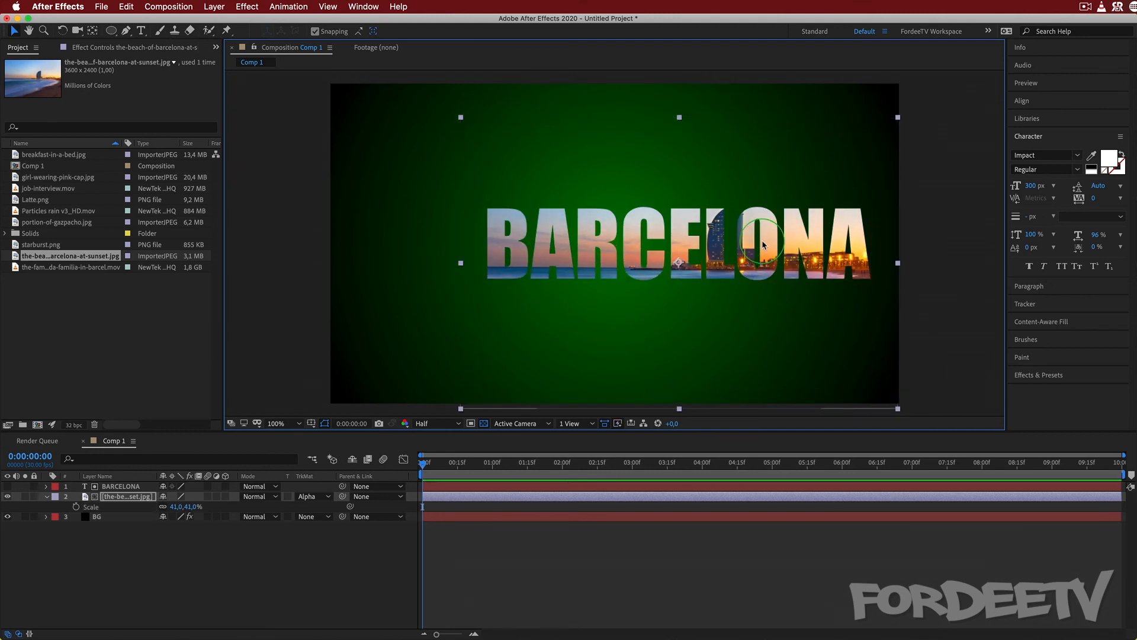
mouse_move(497, 311)
left_mouse_down()
mouse_move(554, 330)
mouse_move(470, 313)
mouse_move(486, 298)
mouse_move(473, 318)
mouse_move(482, 308)
left_mouse_up()
left_click(315, 32)
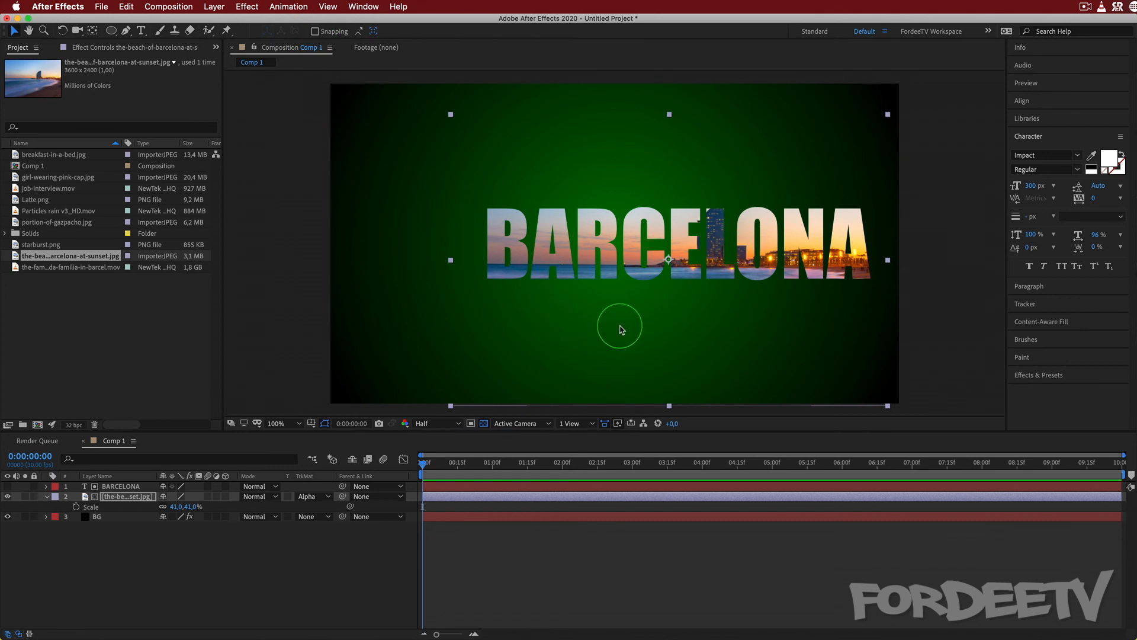
mouse_move(621, 329)
left_mouse_down()
mouse_move(570, 321)
mouse_move(624, 326)
mouse_move(610, 314)
mouse_move(616, 330)
left_mouse_up()
left_click(318, 47)
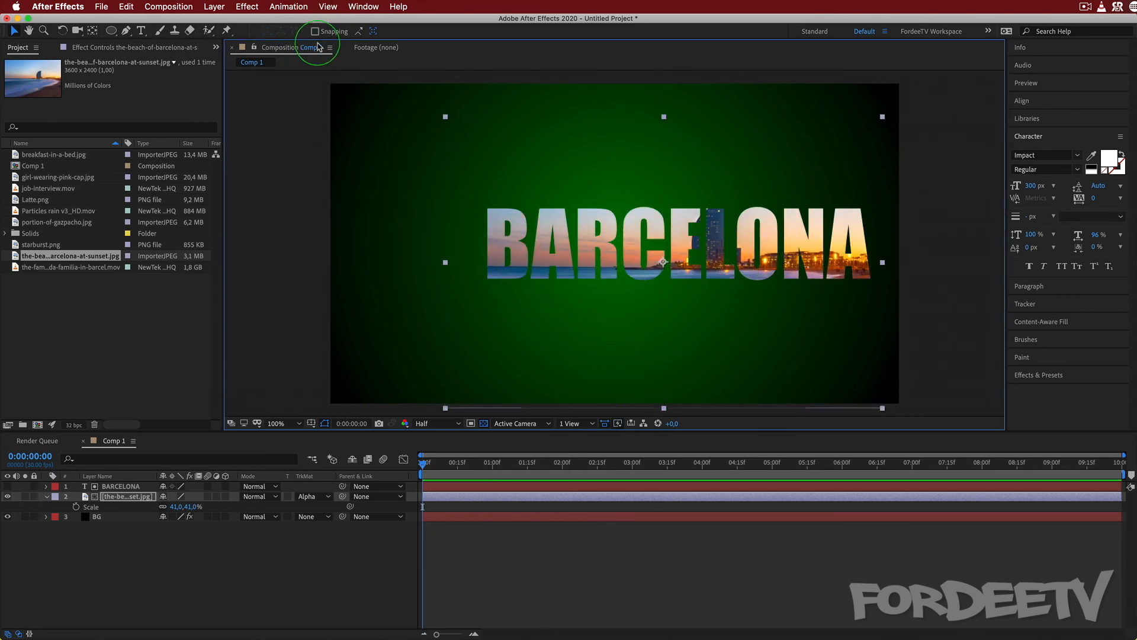
left_click(315, 31)
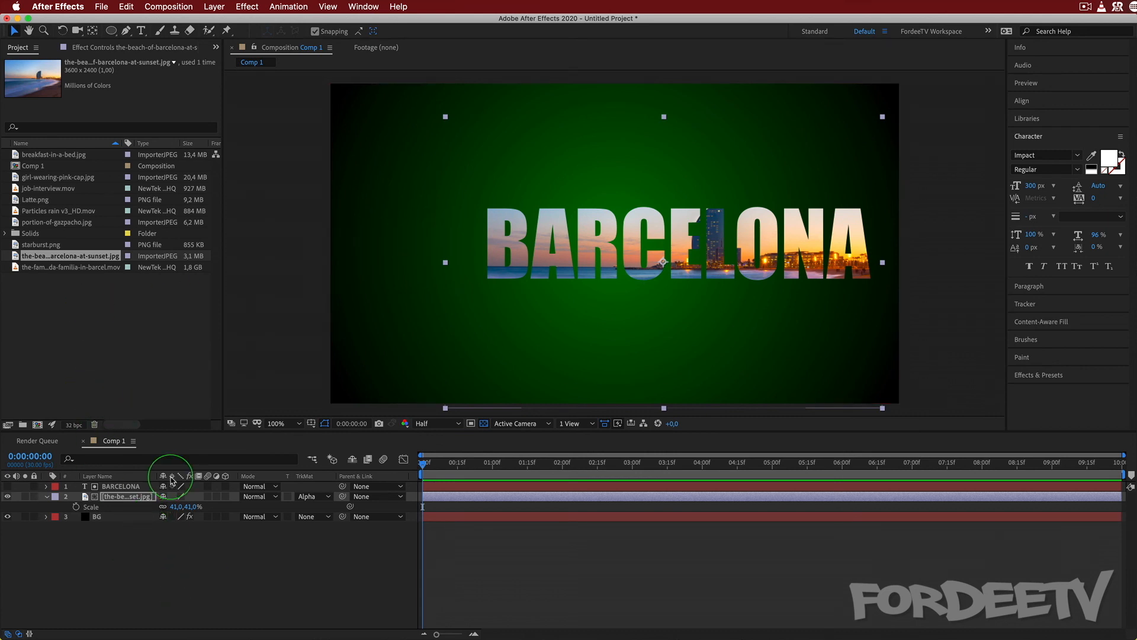
Delete the BARCELONA text and beach image layers from Comp 1, keeping only BG.
left_click(297, 462)
left_click(122, 487)
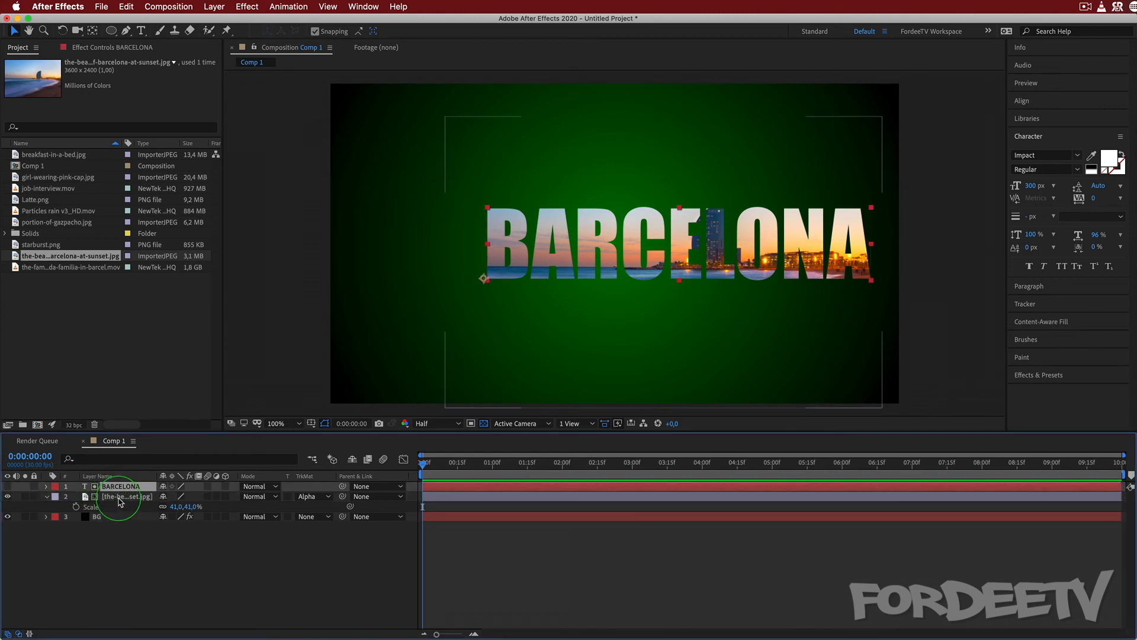
left_click(135, 497, "shift")
key("Delete")
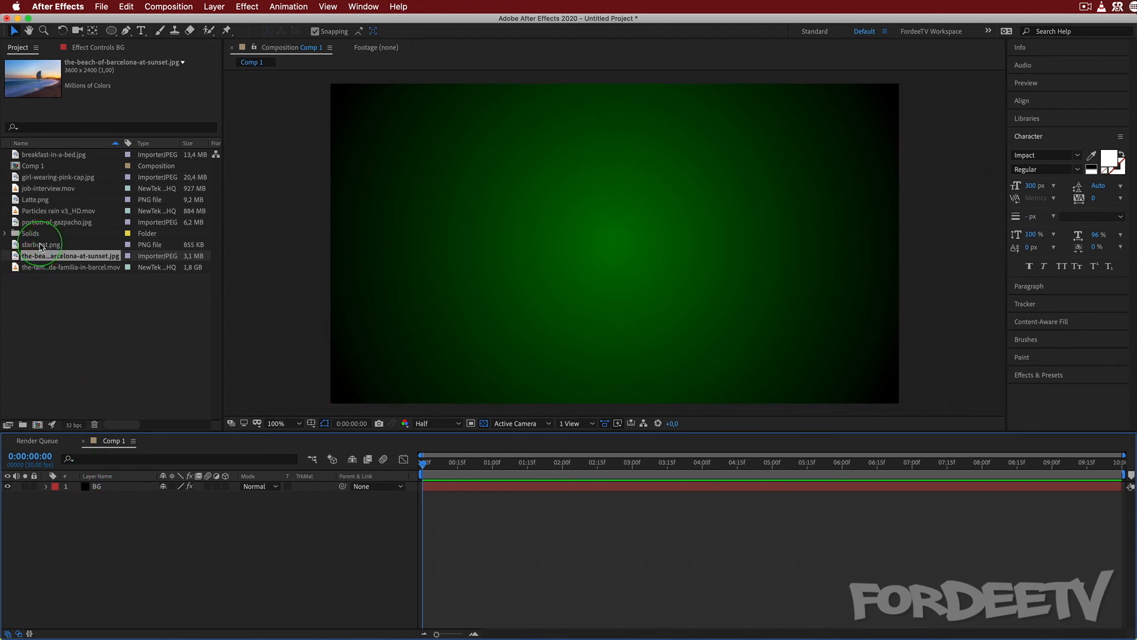
Add starburst.png to Comp 1 above BG and scale it to 44%.
left_click_drag(40, 246, 122, 487)
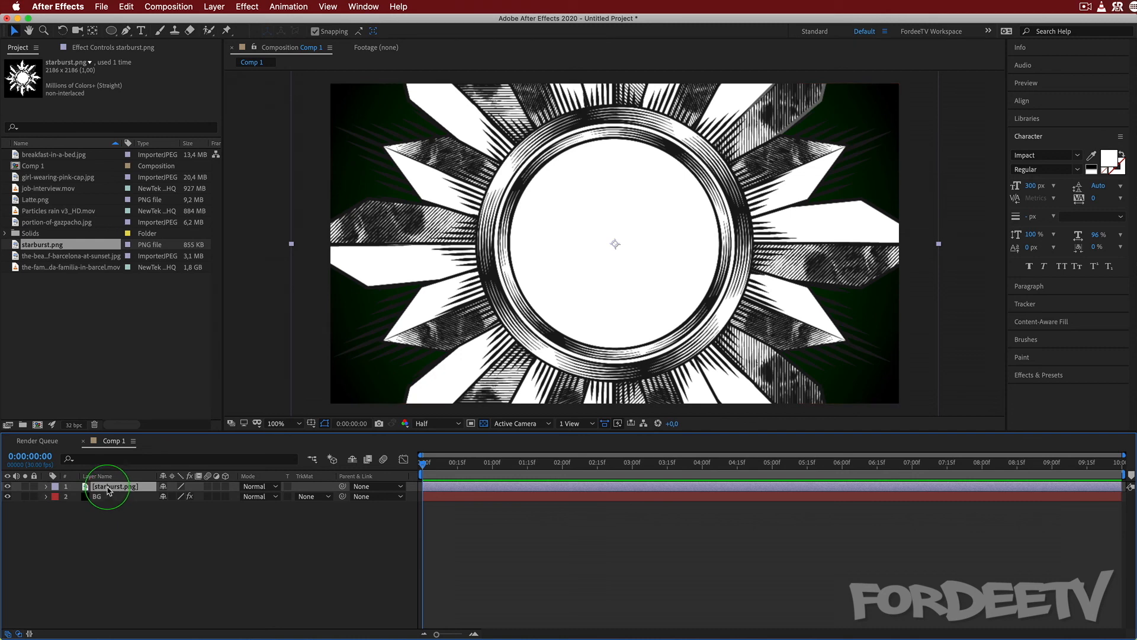
key("s")
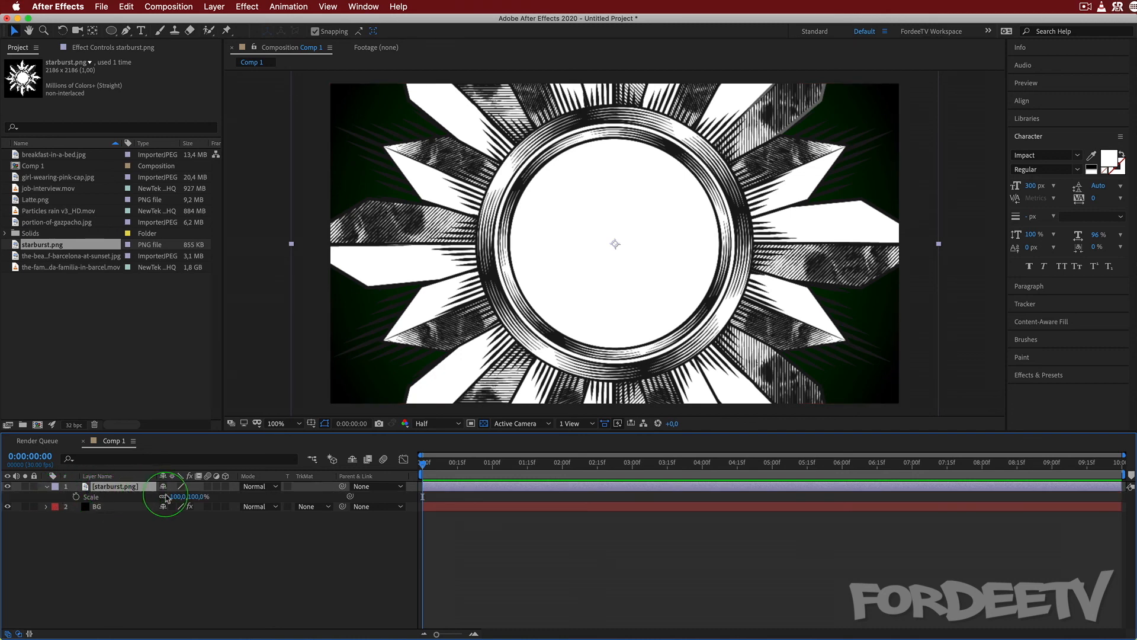
left_click_drag(175, 497, 150, 500)
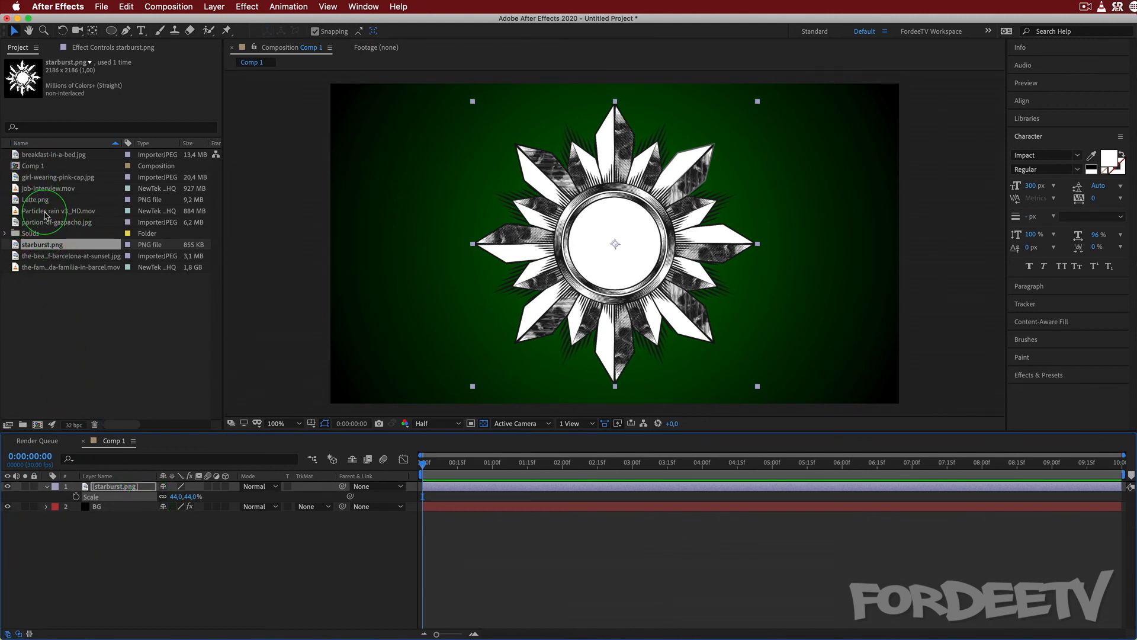
Place Particles rain v3_HD.mov between starburst.png and BG and set its track matte to Alpha Matte "[starburst.png]".
left_click_drag(44, 215, 105, 500)
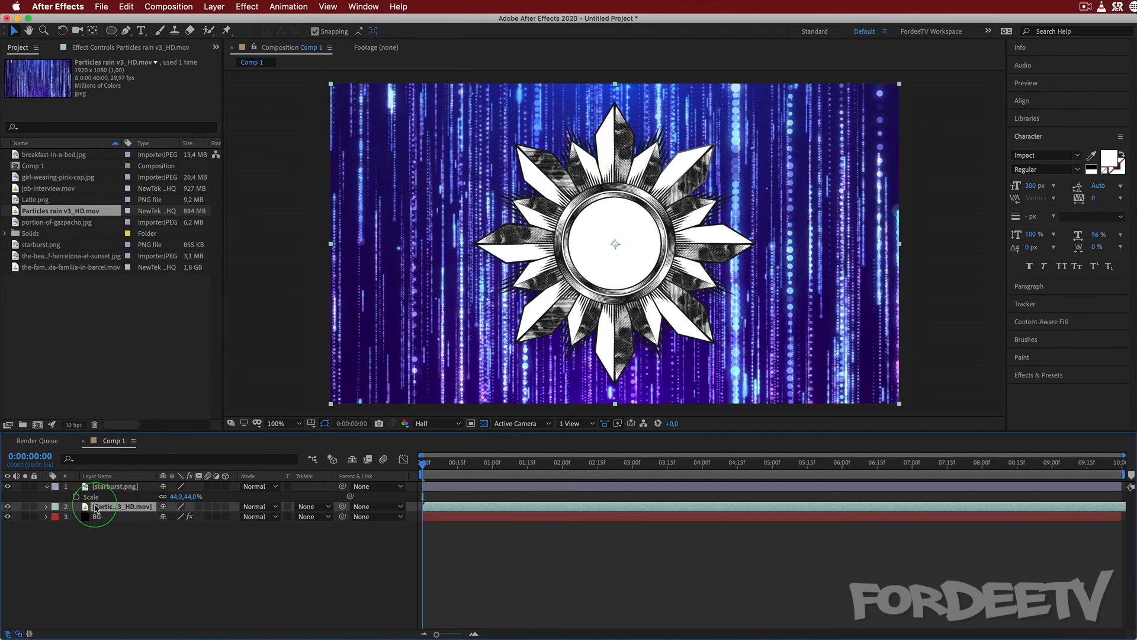
left_click(303, 509)
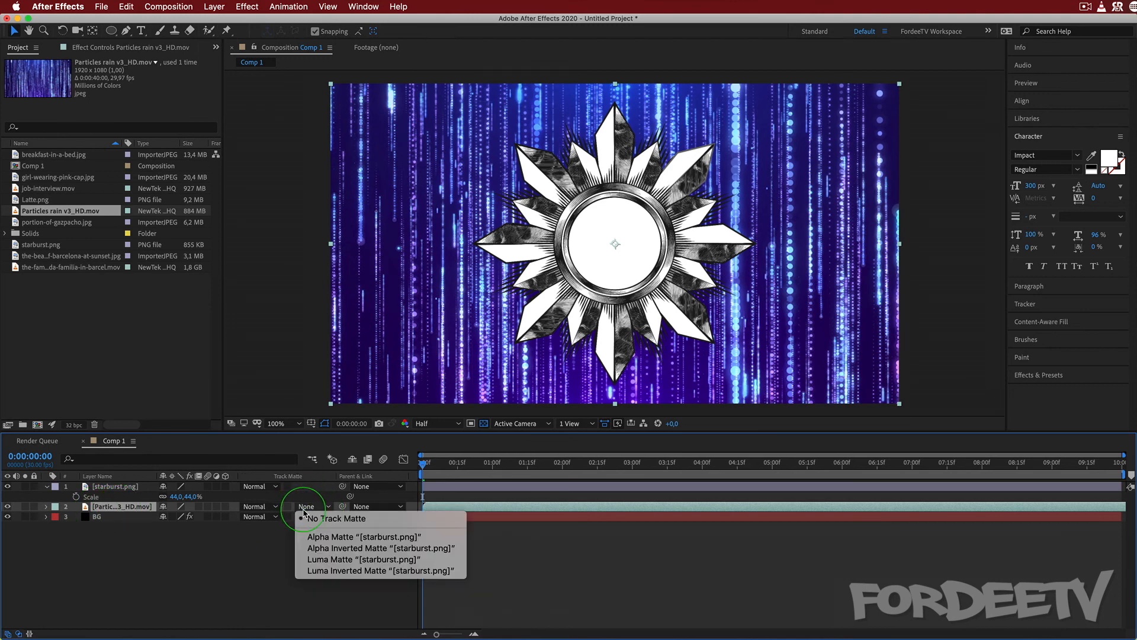
left_click(309, 537)
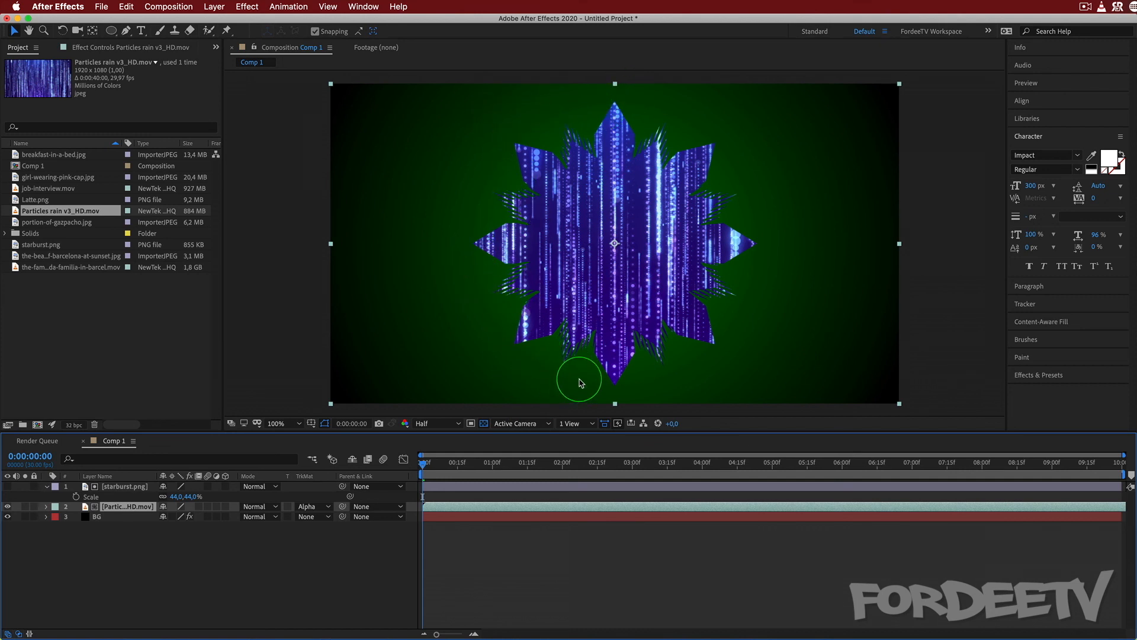
Temporarily remove the particle footage's track matte and show starburst.png, restore Alpha Matte "[starburst.png]" and scrub through the result.
left_click(307, 507)
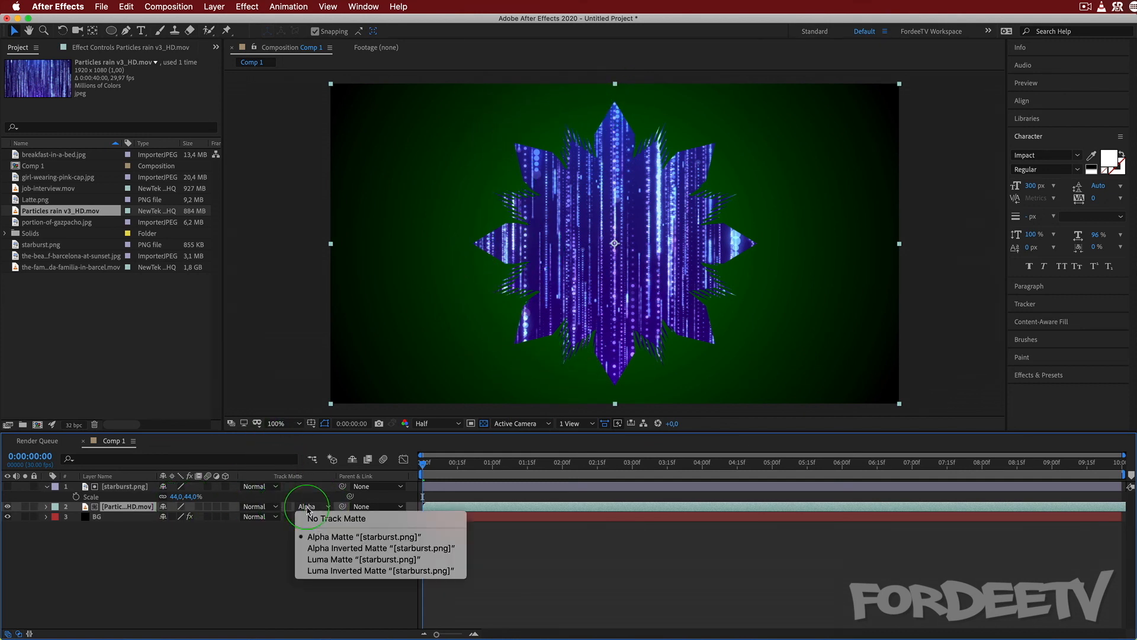
left_click(332, 518)
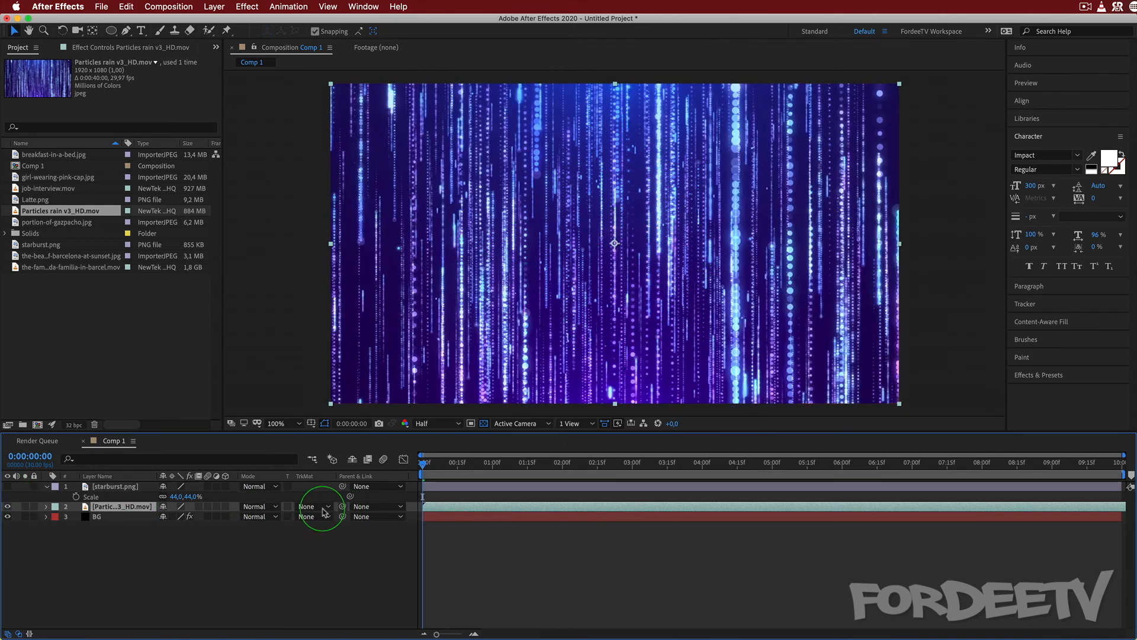
left_click(7, 486)
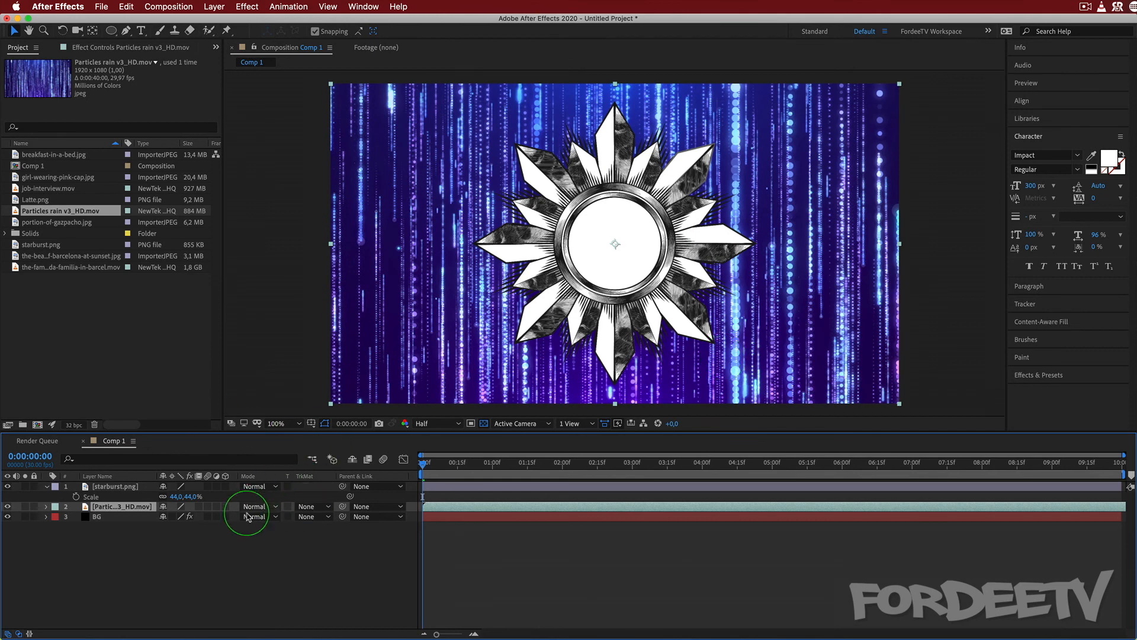
left_click(313, 506)
left_click(334, 536)
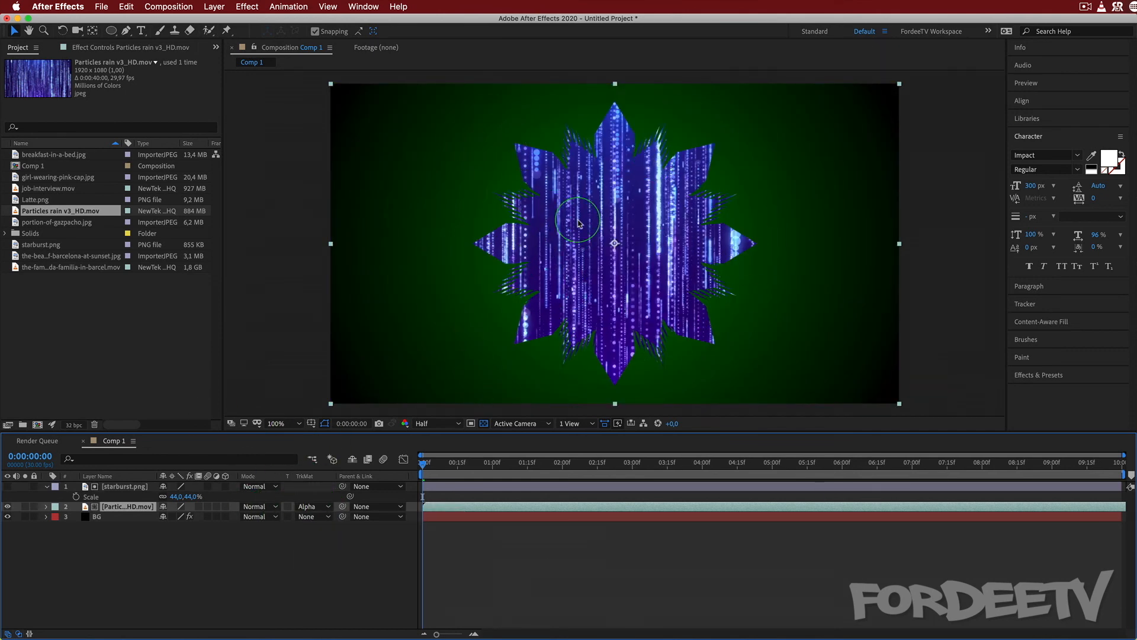
left_click_drag(428, 467, 264, 420)
Set the particle footage's track matte to Luma Matte "[starburst.png]" and toggle starburst.png's visibility on and off to compare.
left_click(308, 508)
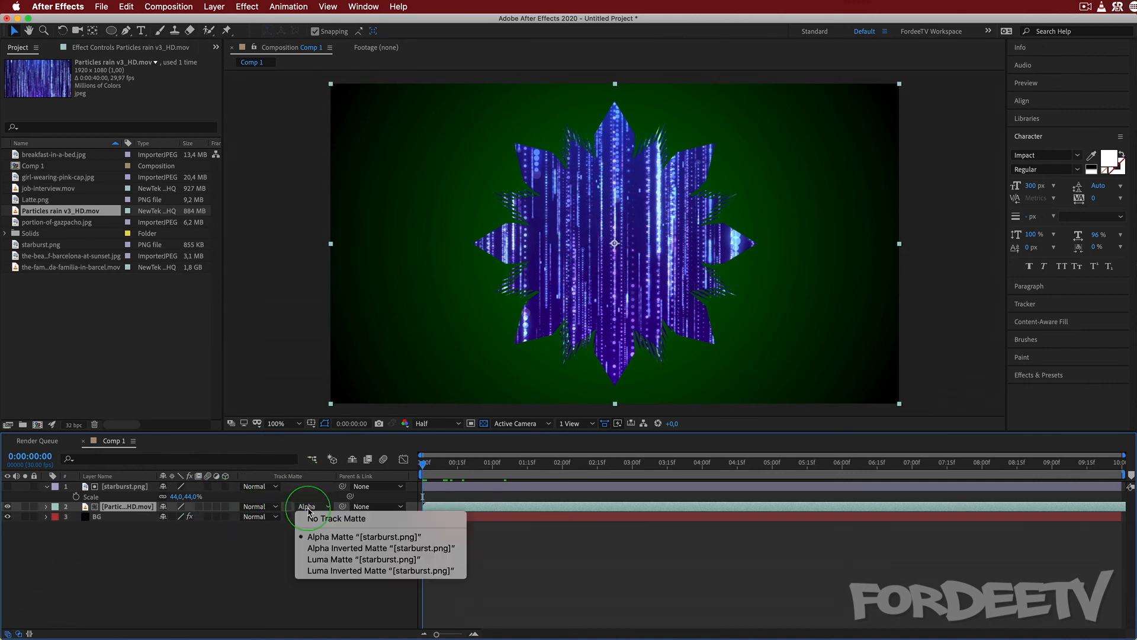
left_click(300, 559)
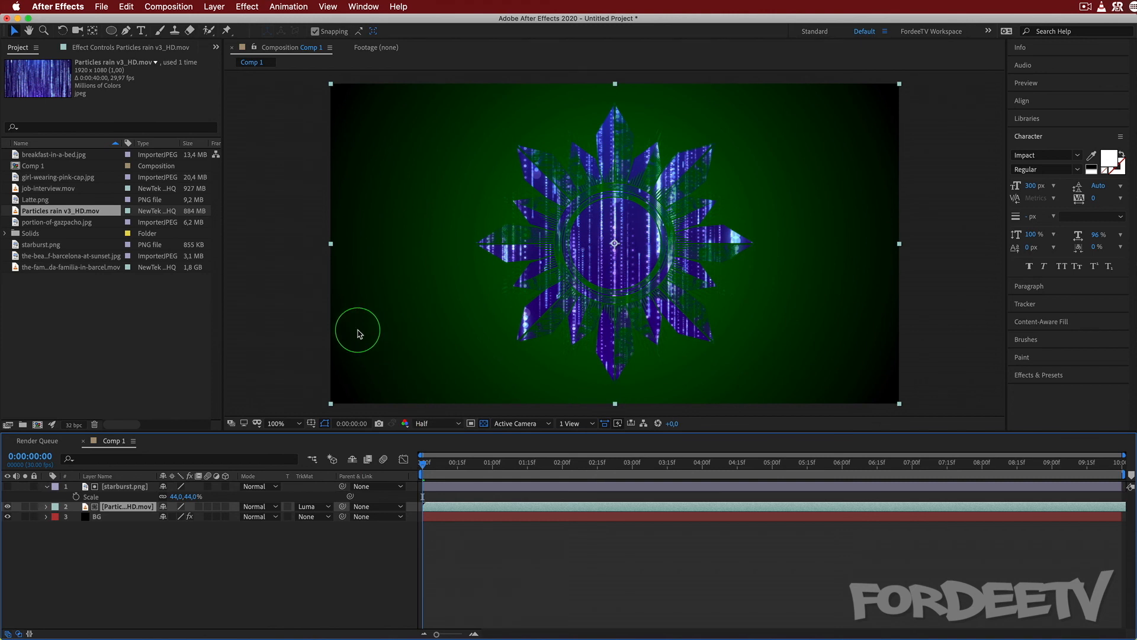
left_click(7, 486)
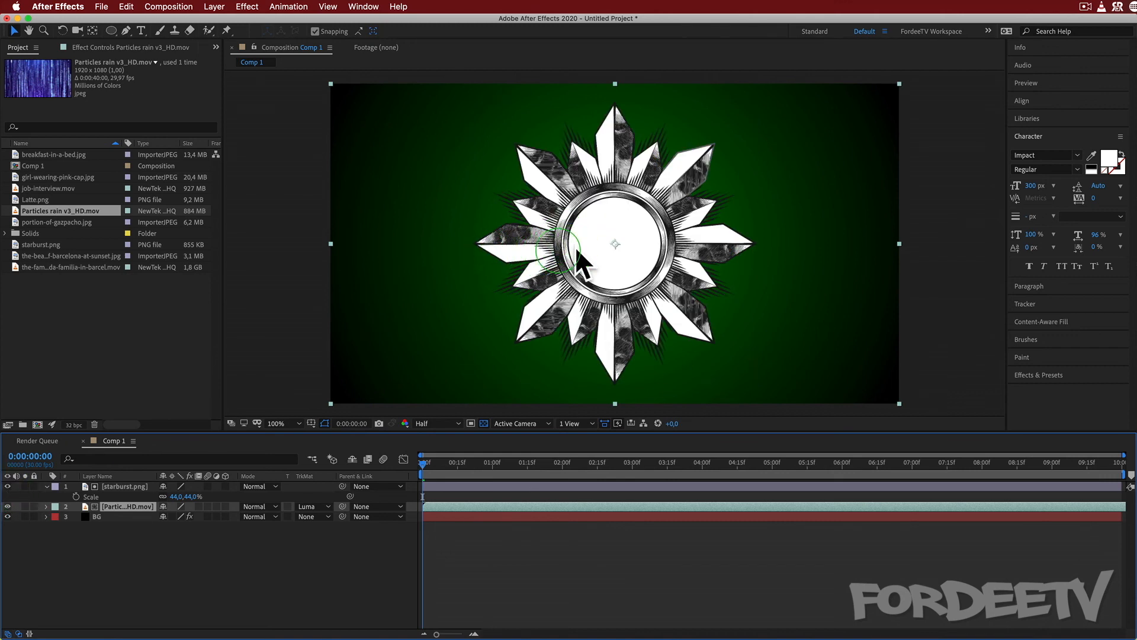
left_click(7, 486)
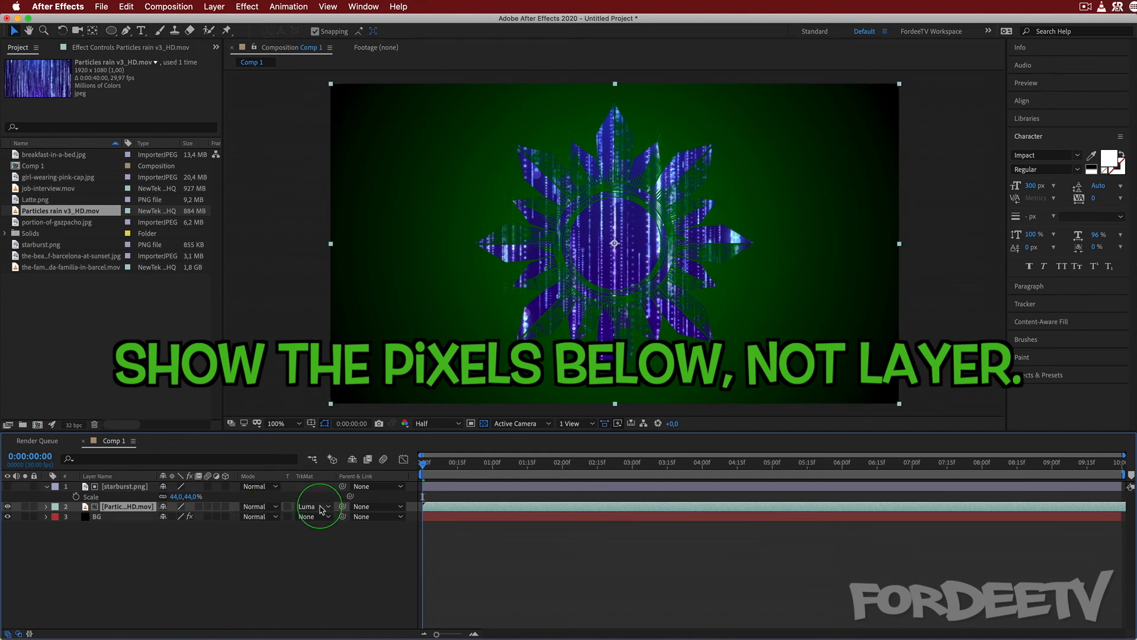
Try Luma Inverted Matte "[starburst.png]" on the particle footage while toggling BG's visibility, returning the matte to Luma Matte.
left_click(321, 508)
left_click(332, 579)
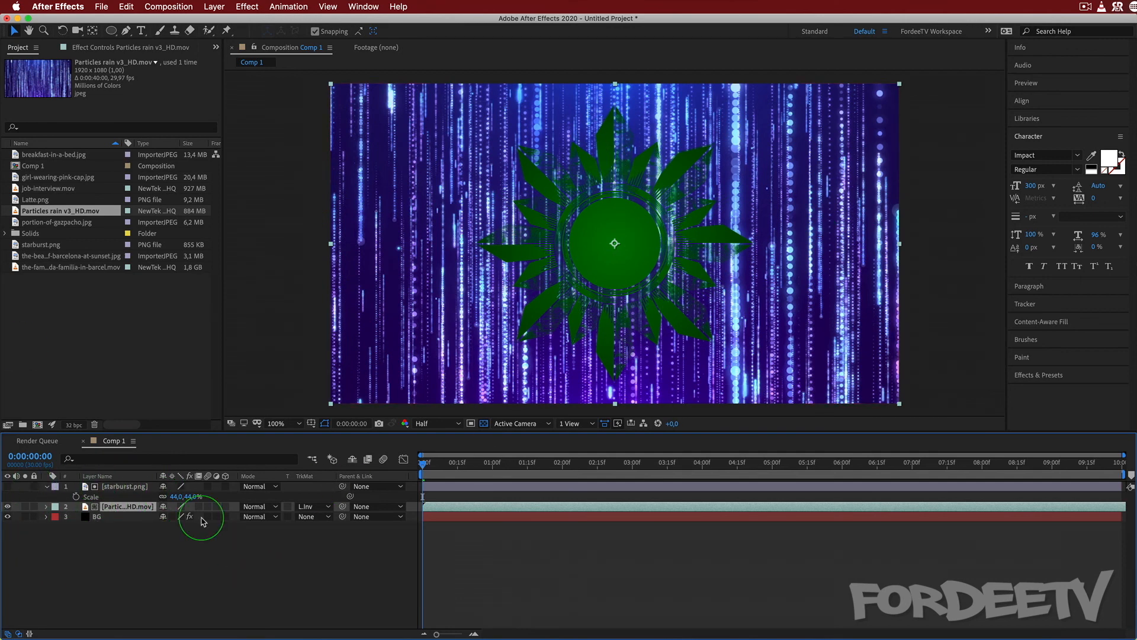
left_click(8, 517)
left_click(8, 517)
left_click(8, 518)
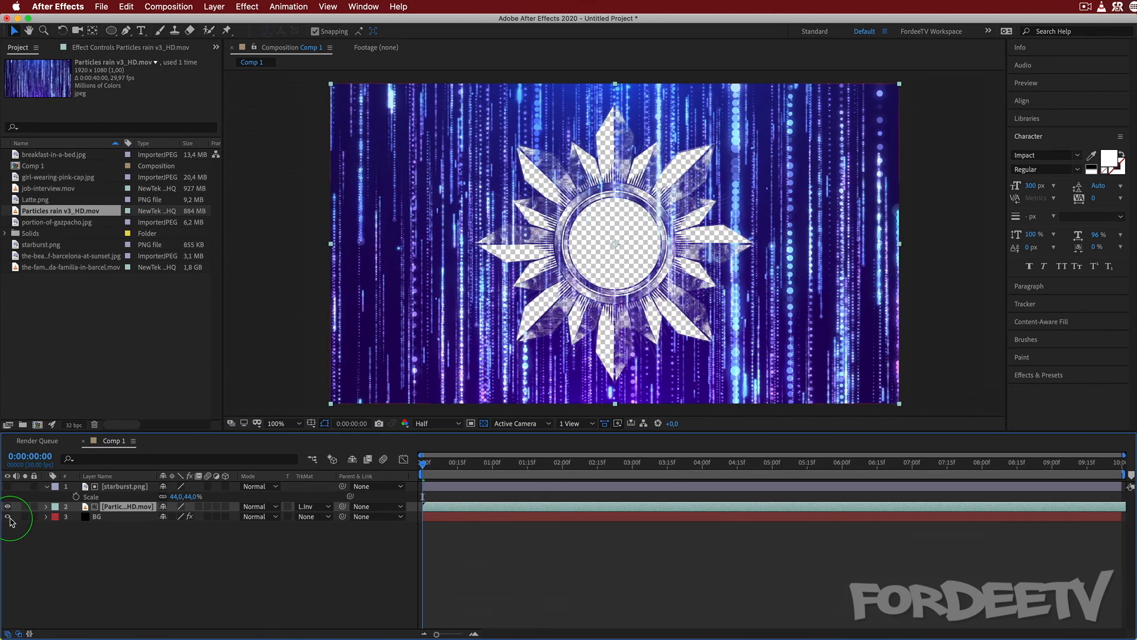
left_click(8, 518)
left_click(8, 517)
left_click(8, 517)
left_click(314, 507)
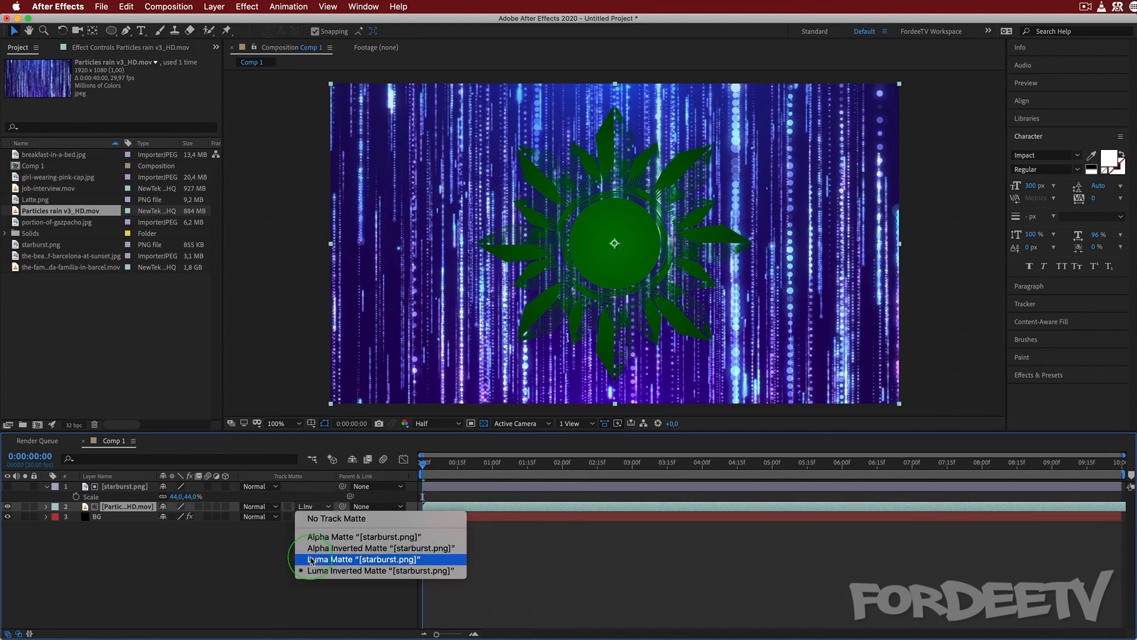
left_click(321, 559)
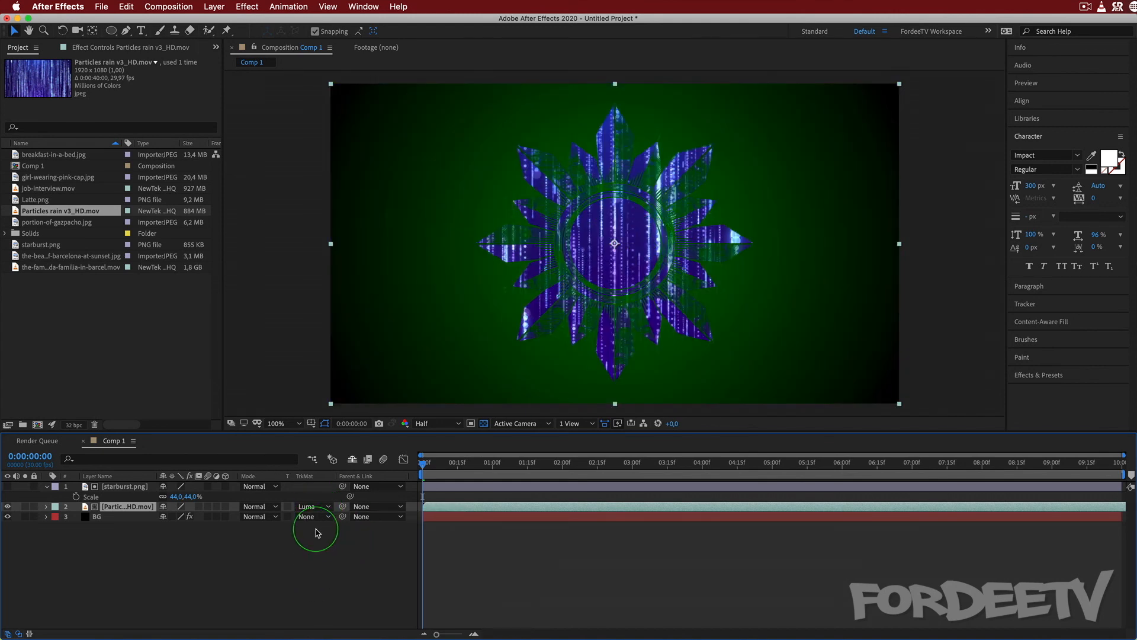
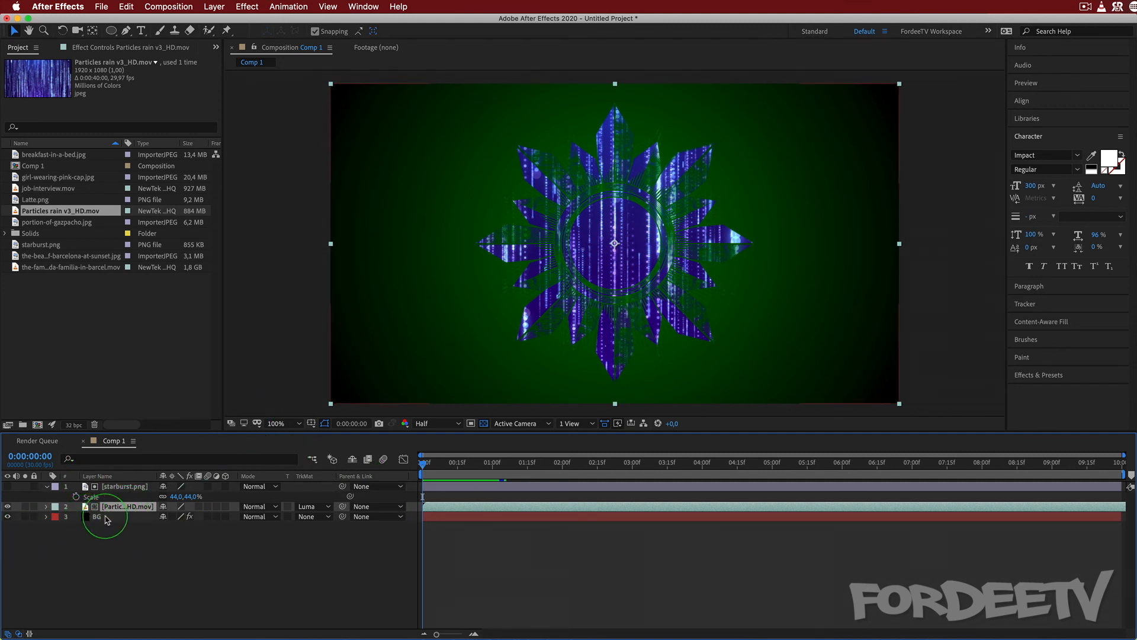
With BG hidden, pre-compose starburst.png and the particle footage as "Starburst", and briefly open the new composition to check its layers.
left_click(7, 517)
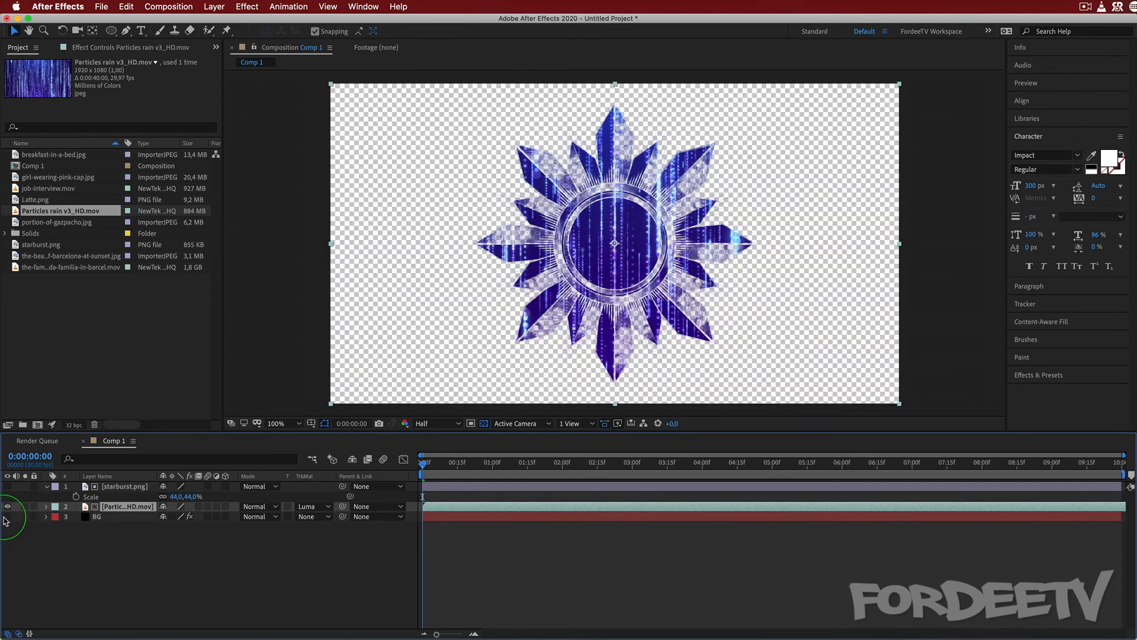
left_click(116, 487)
left_click(117, 507, "shift")
right_click(117, 508)
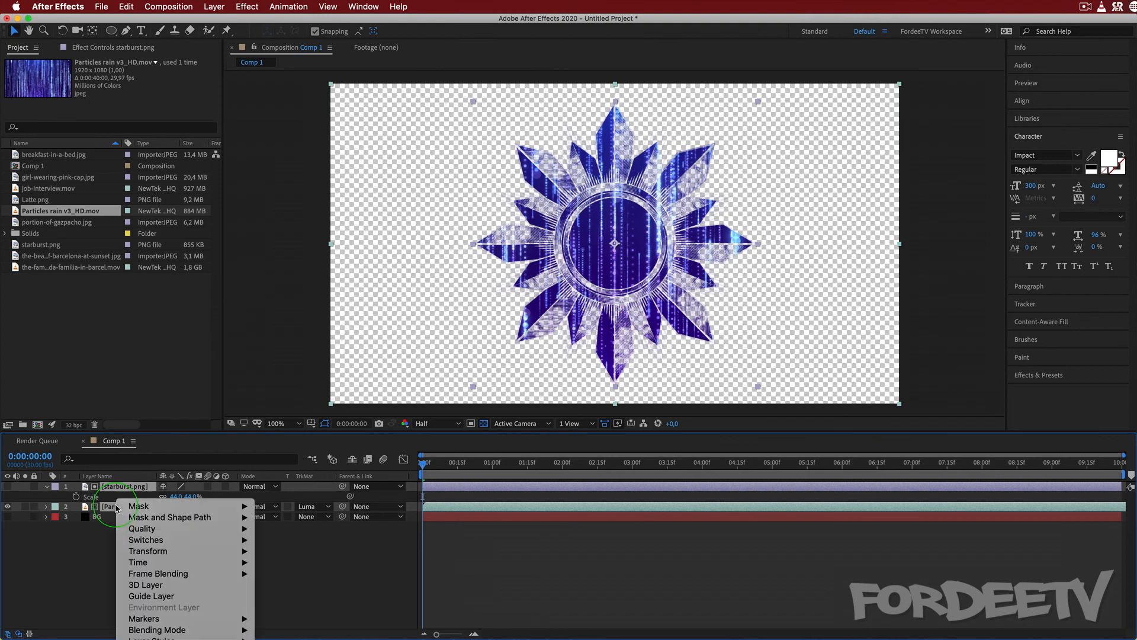
left_click(153, 638)
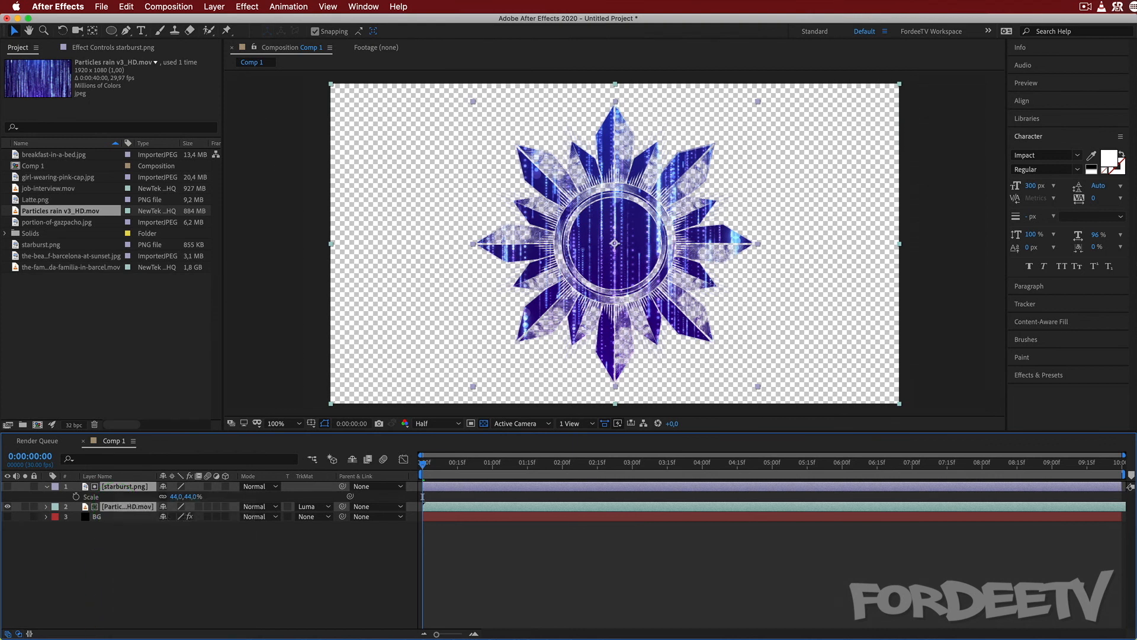
left_click(455, 426)
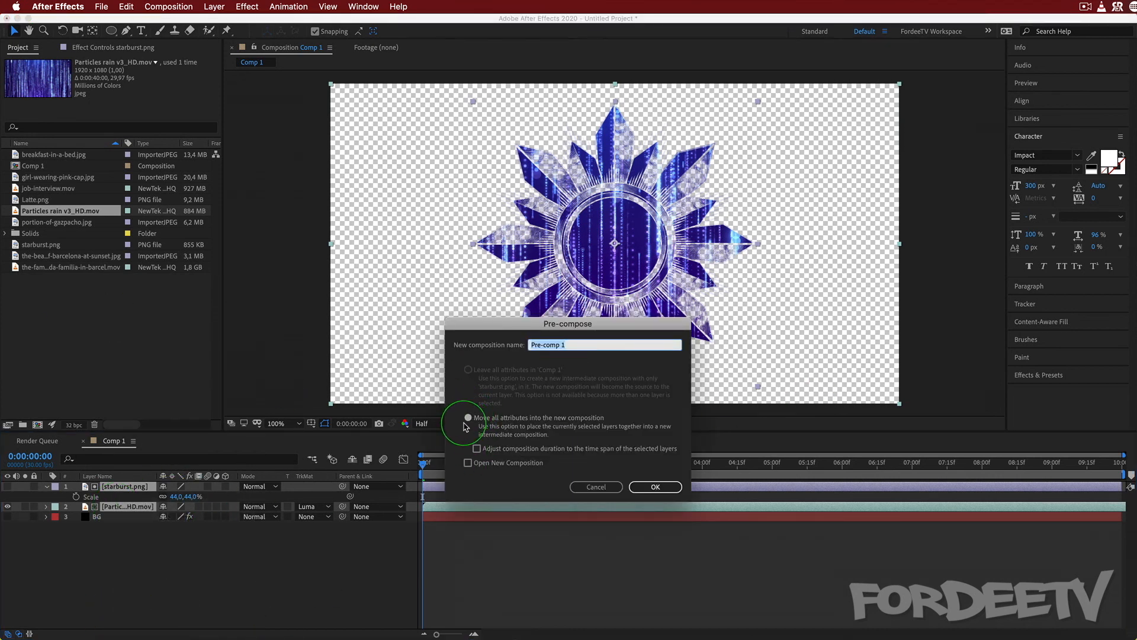
left_click(535, 362)
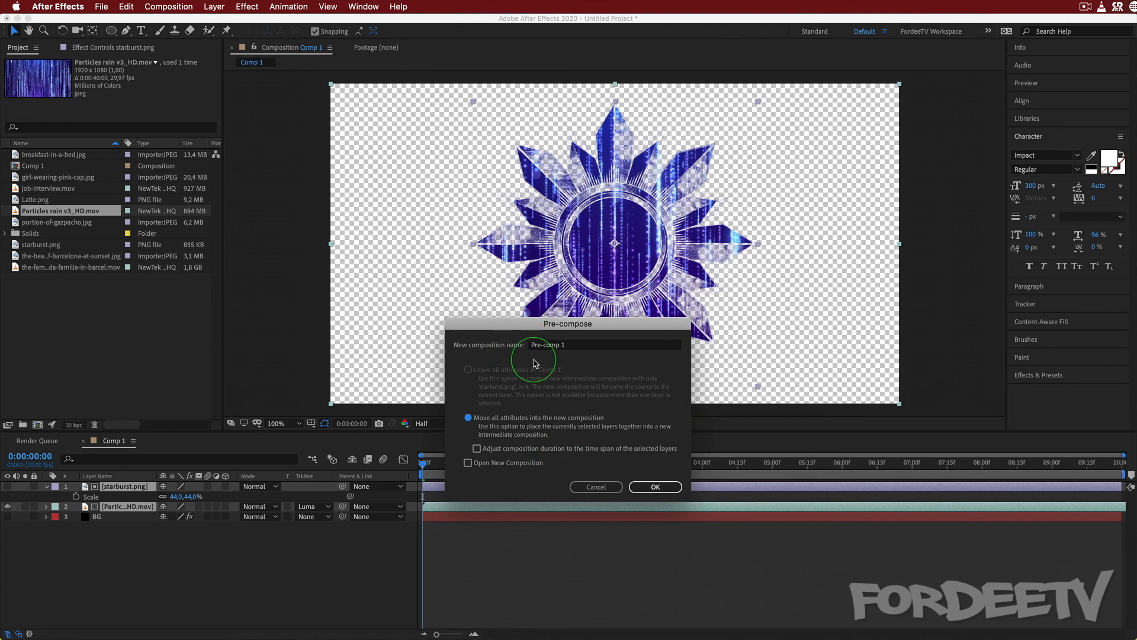
triple_click(572, 347)
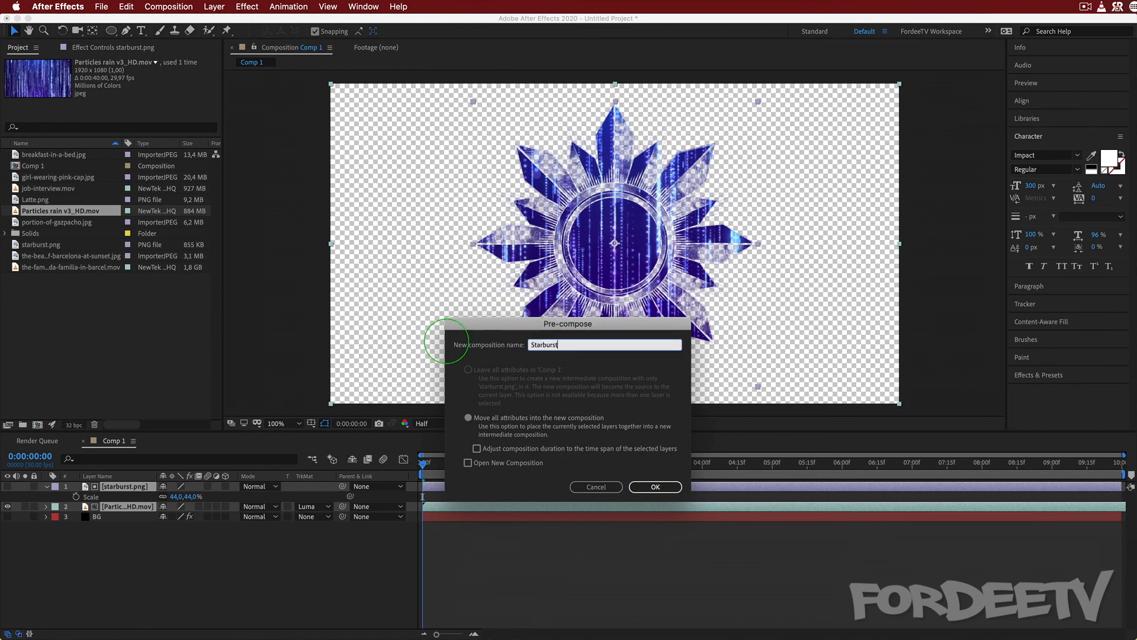
type("Starburst")
key("Return")
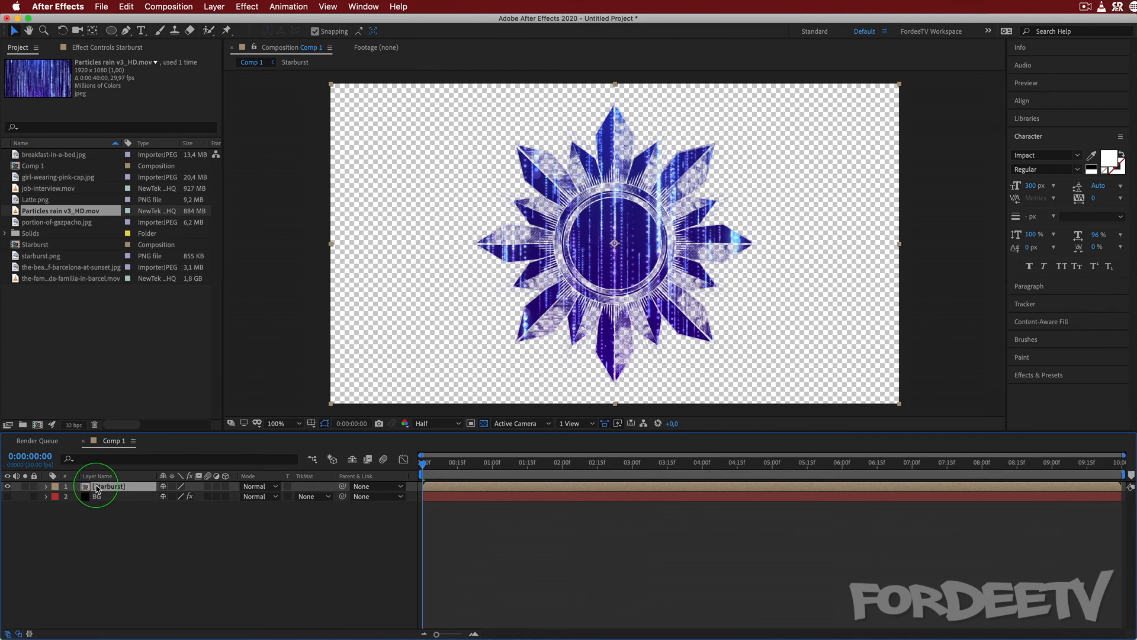
double_click(97, 490)
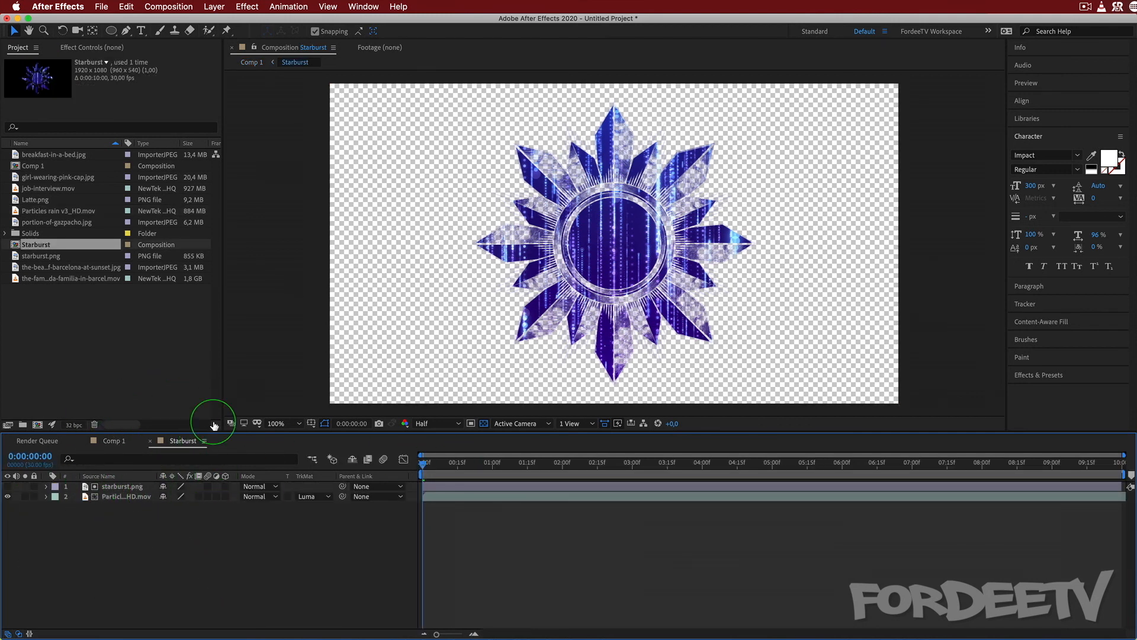
left_click(151, 443)
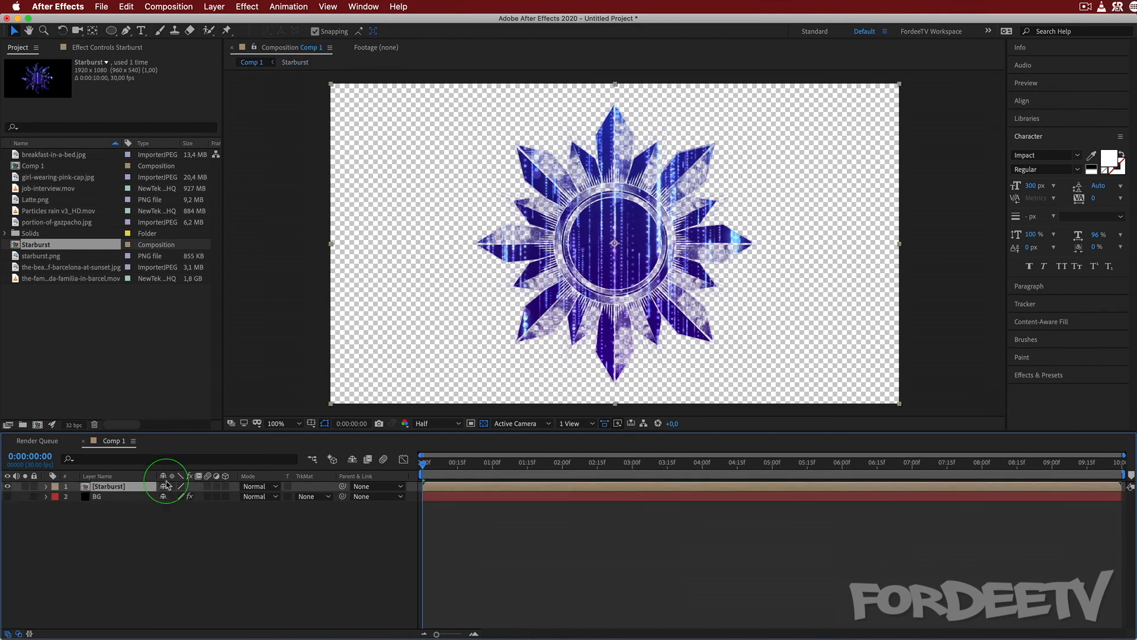
Add a text layer reading FORDEETV across the starburst and set its fill color to red.
left_click(141, 30)
left_click(380, 244)
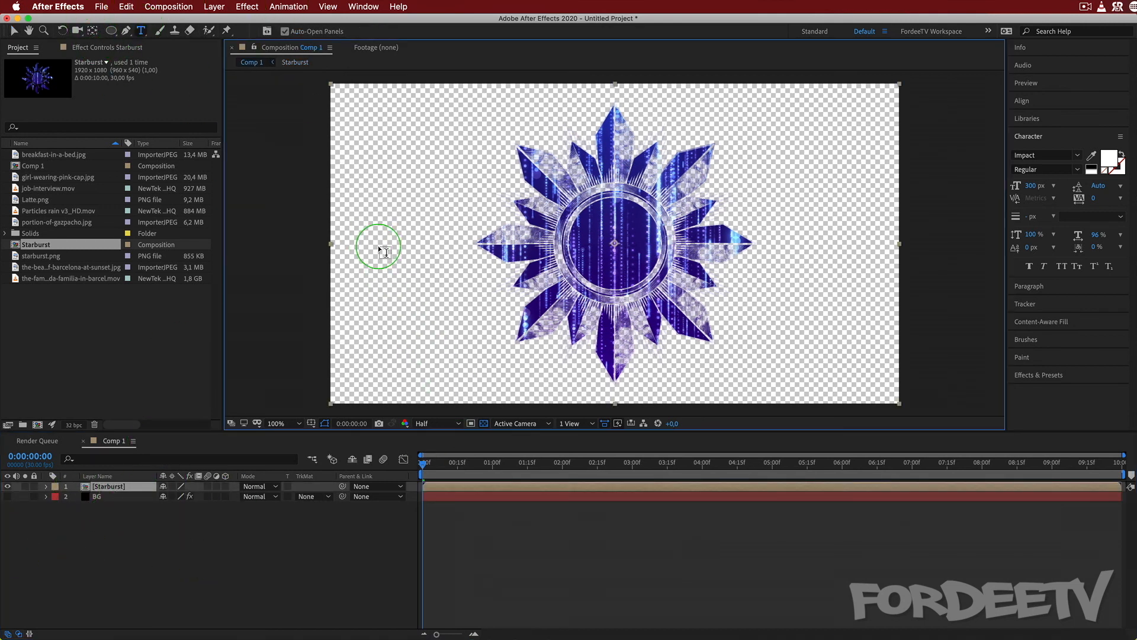
type("FORDEETV")
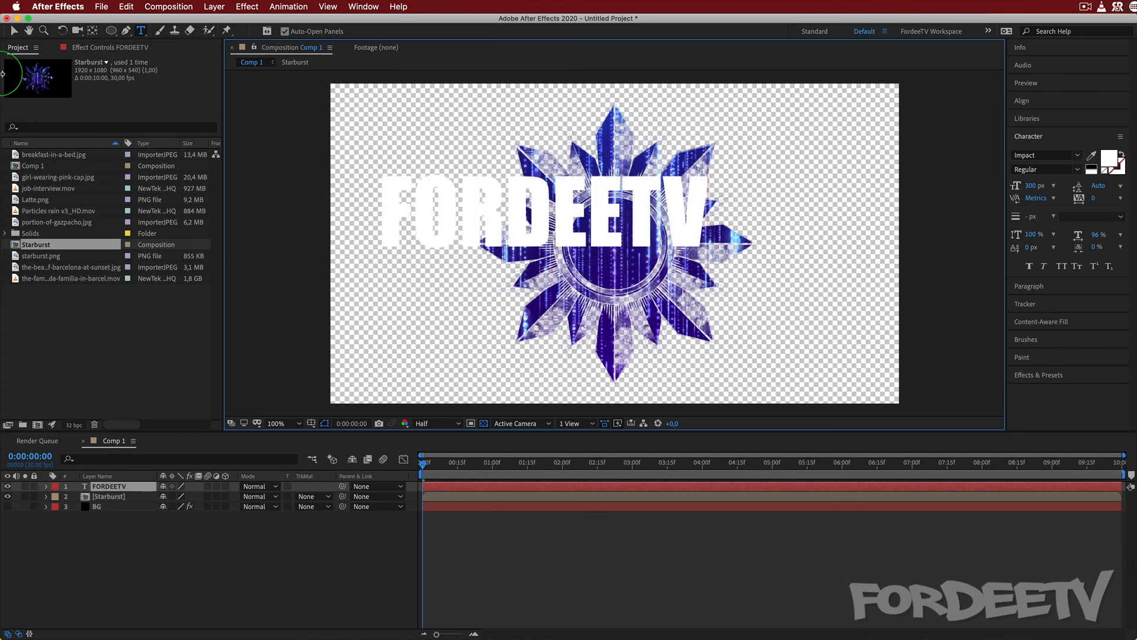
left_click(14, 31)
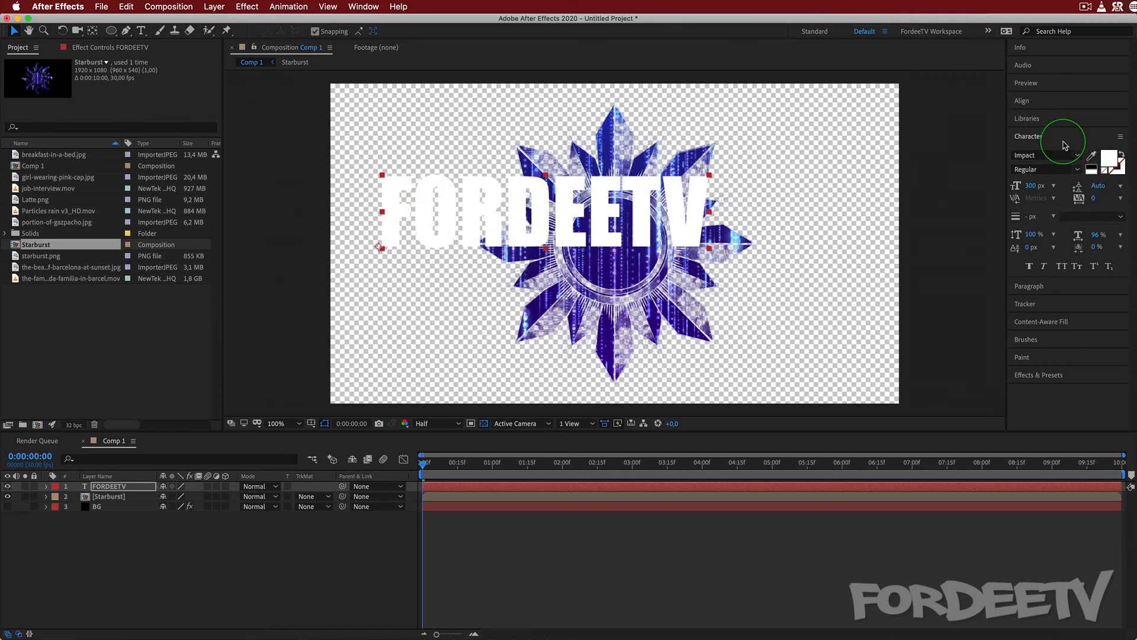
left_click(1109, 158)
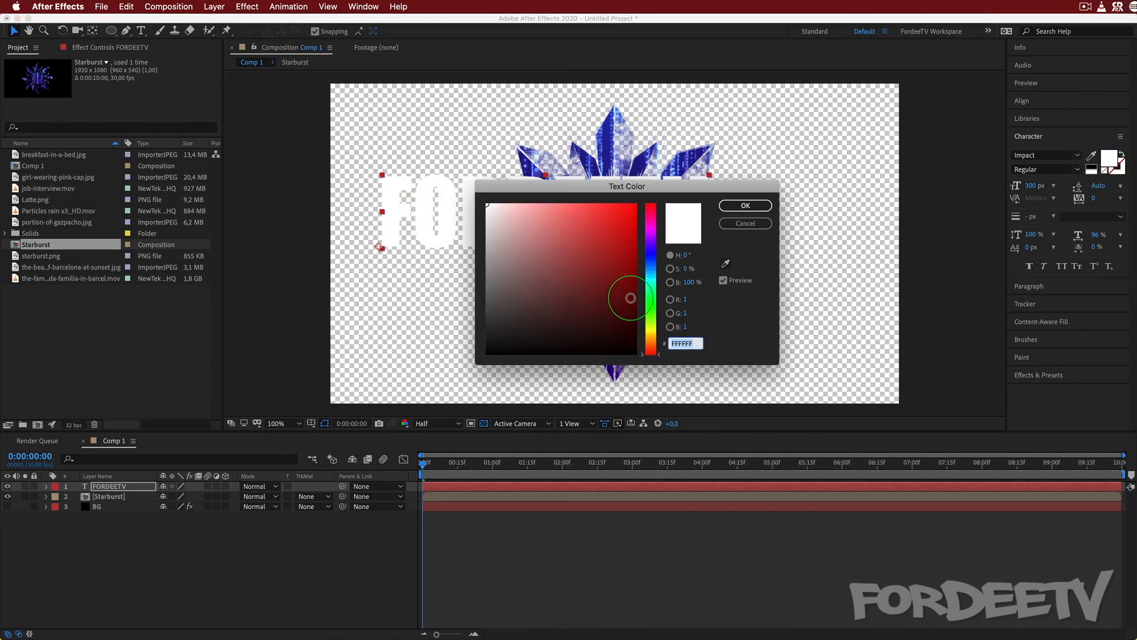
left_click(631, 298)
left_click(748, 206)
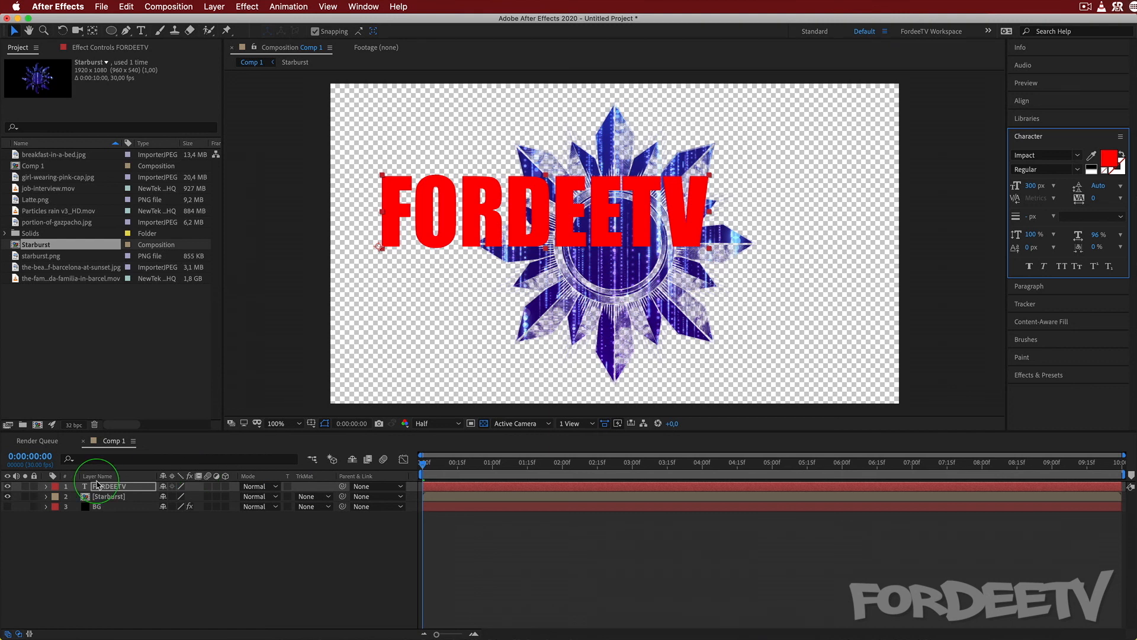
Enable Preserve Underlying Transparency on the FORDEETV layer and shift its Position to 201, 550.
left_click(288, 486)
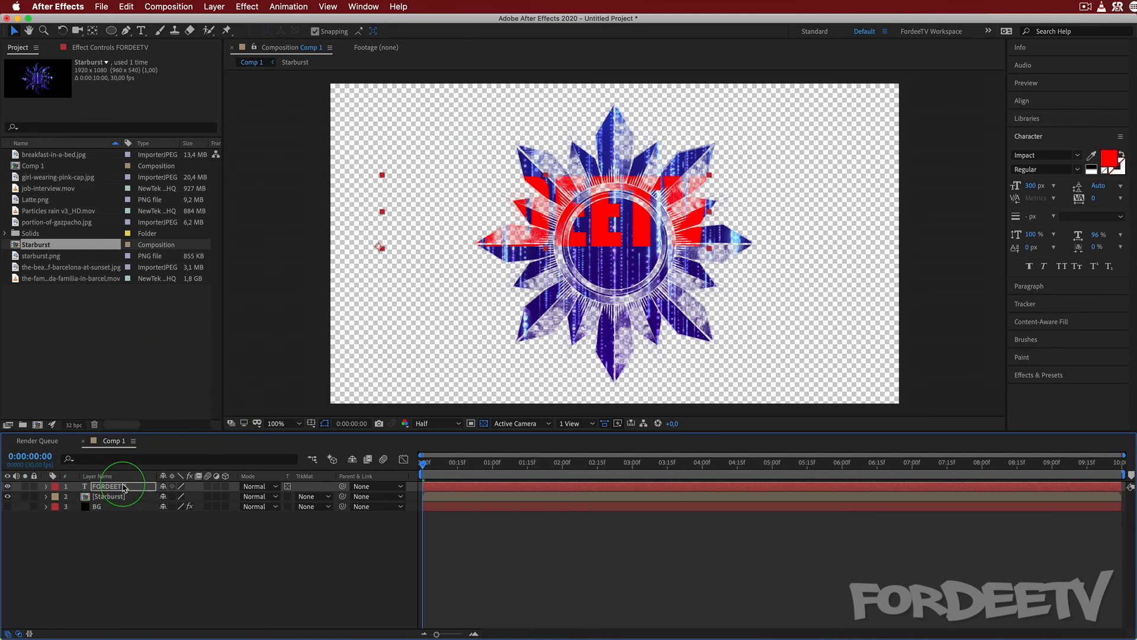
key("p")
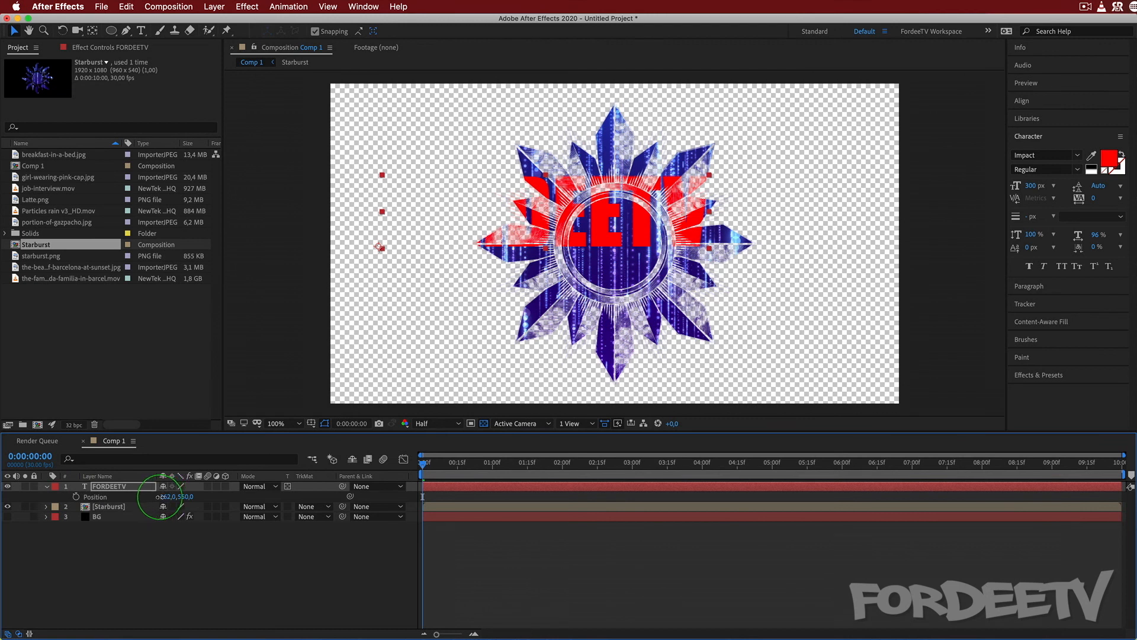
left_click_drag(162, 496, 76, 441)
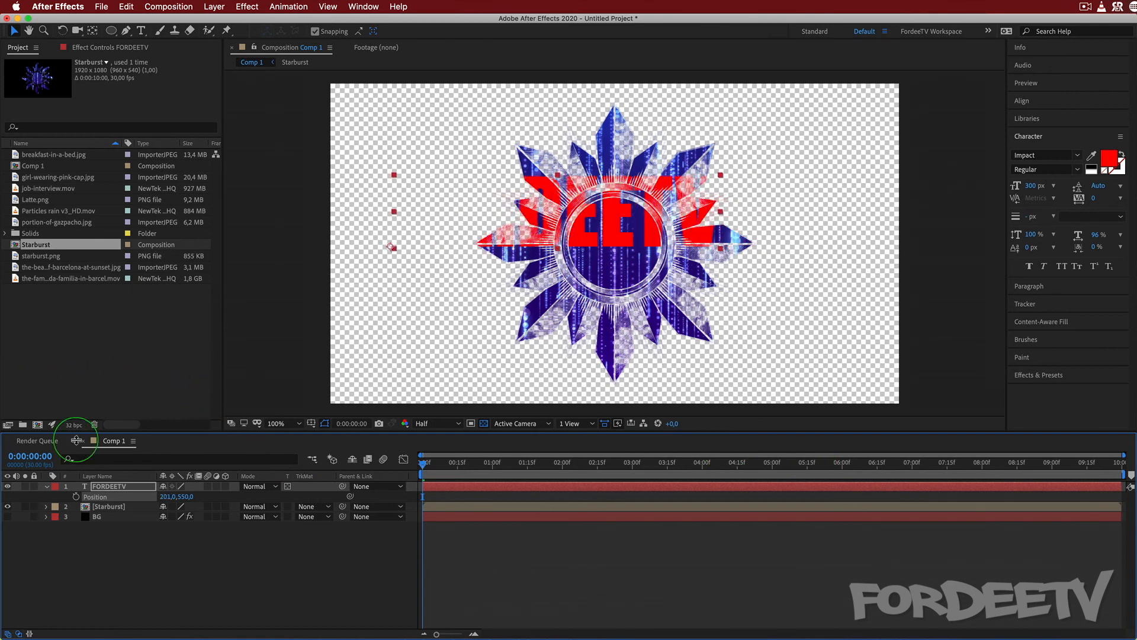
Compare the FORDEETV text with Preserve Underlying Transparency off and on, and with BG shown and hidden.
left_click(286, 487)
left_click(8, 516)
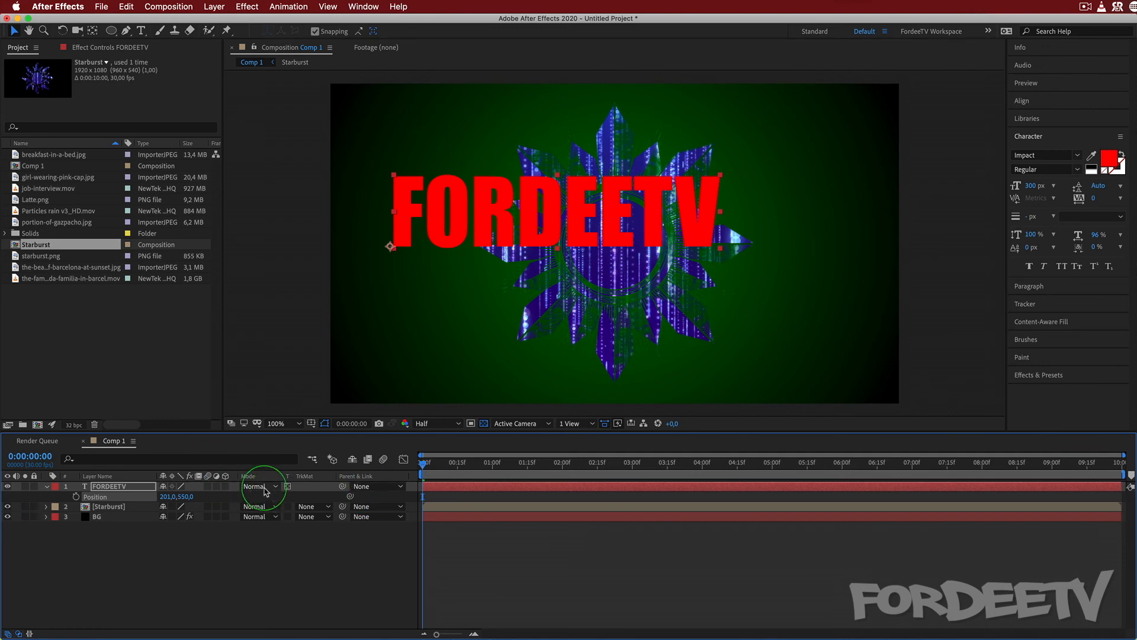
left_click(8, 518)
Pre-compose the FORDEETV and Starburst layers as "Preserve Transparency" and show BG behind it.
left_click(108, 488)
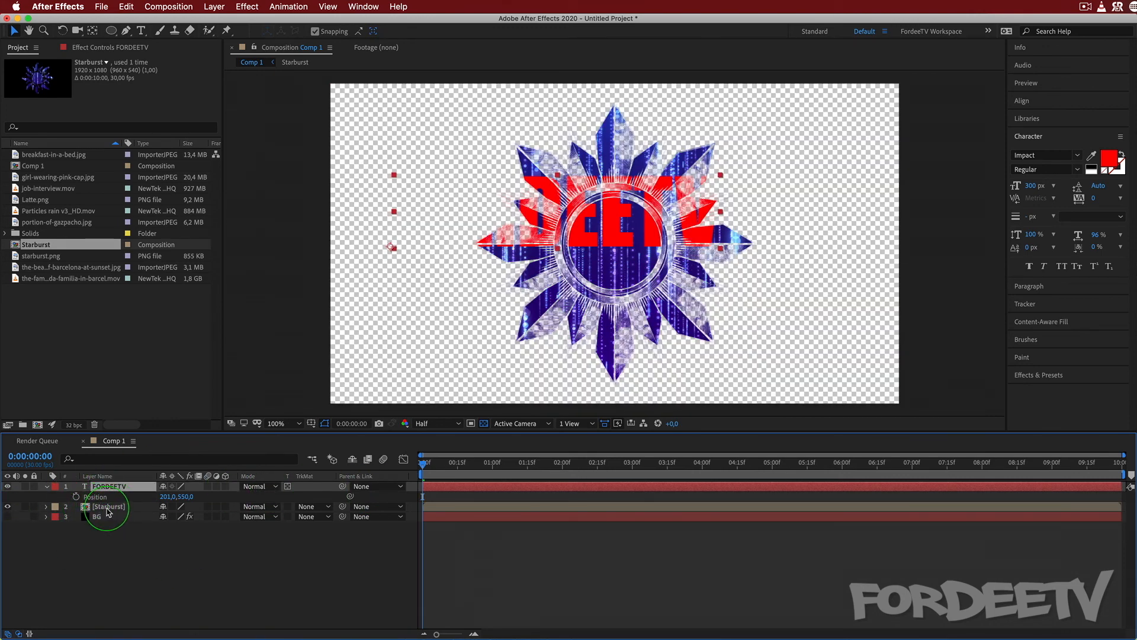
left_click(109, 508, "shift")
right_click(108, 508)
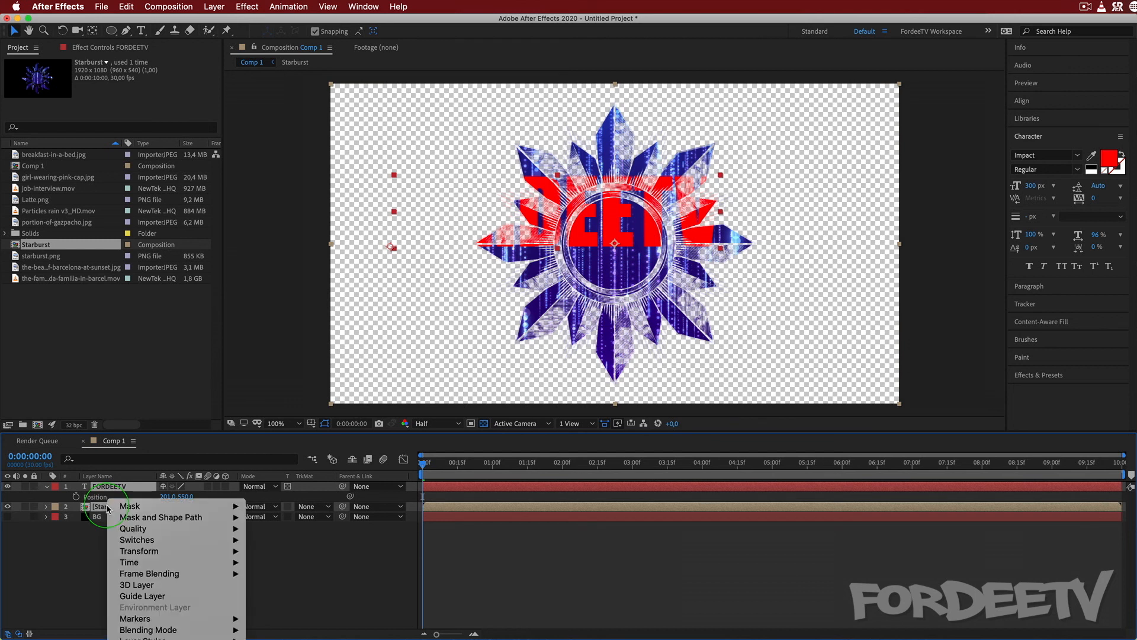
key("super+shift+c")
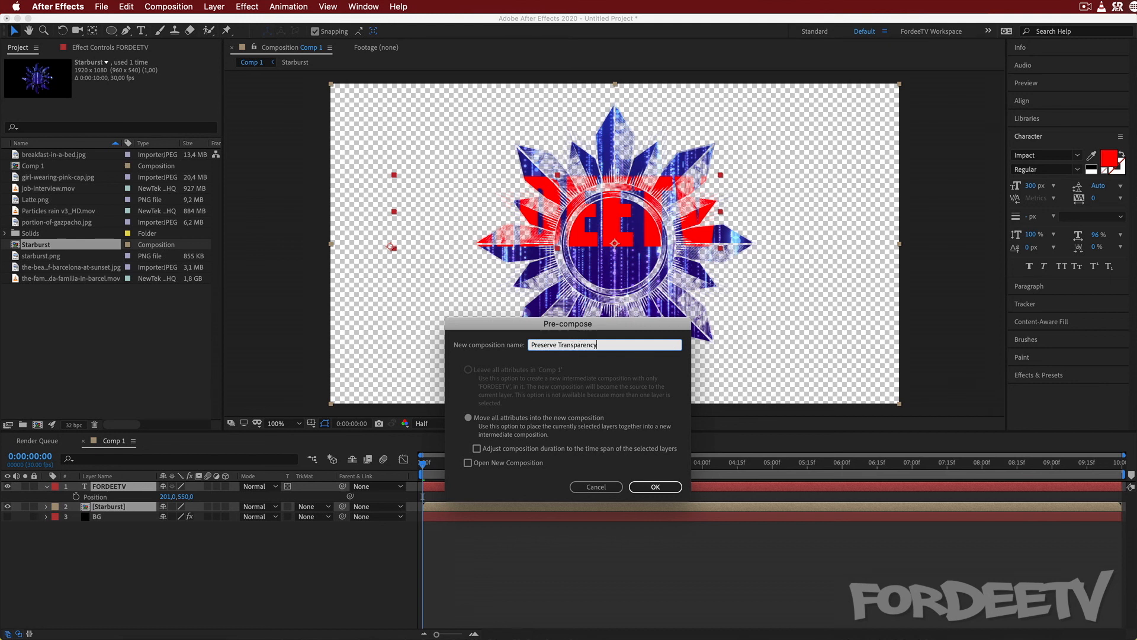
key("Return")
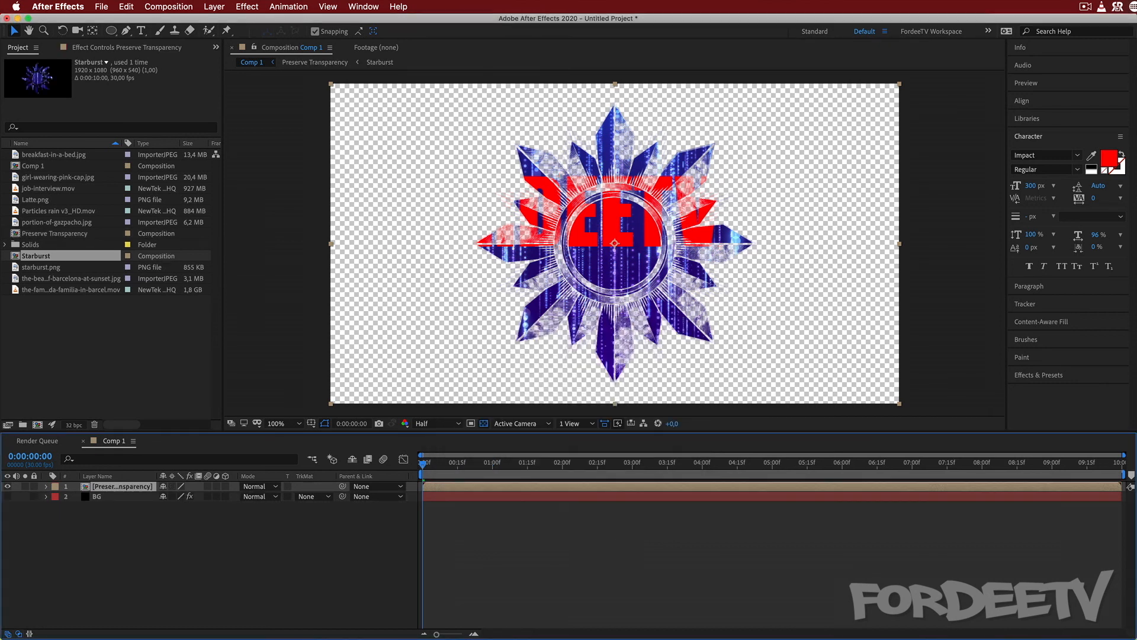
left_click(8, 497)
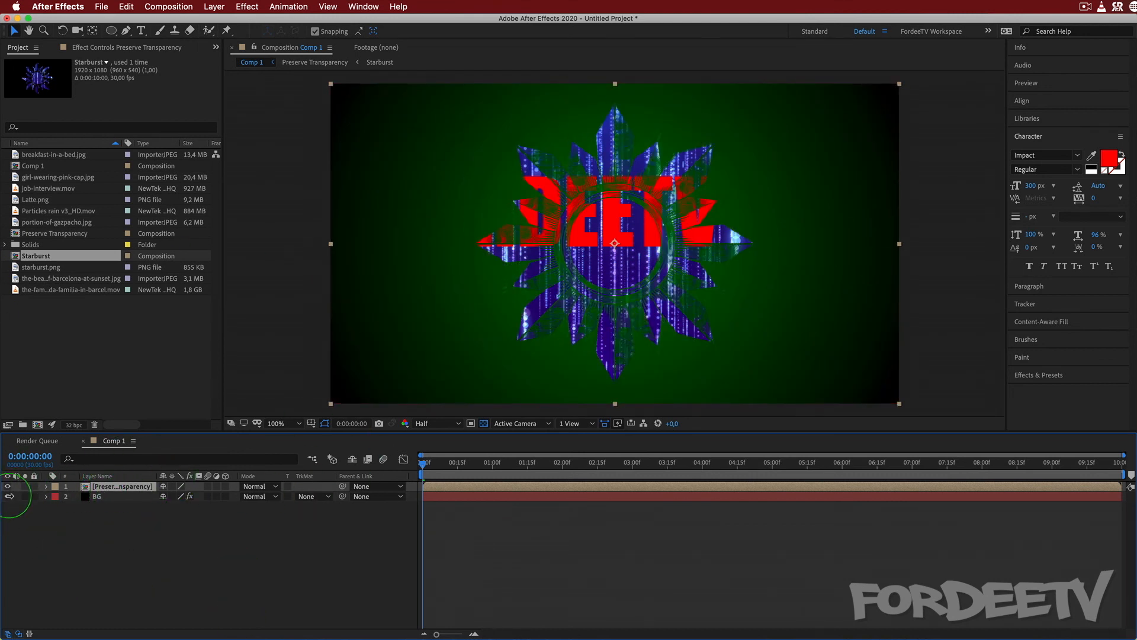
Inside Preserve Transparency, keyframe FORDEETV's Position from 201, 550 at the start to 1016, 550 at 0:00:01:21.
double_click(116, 489)
left_click(111, 487)
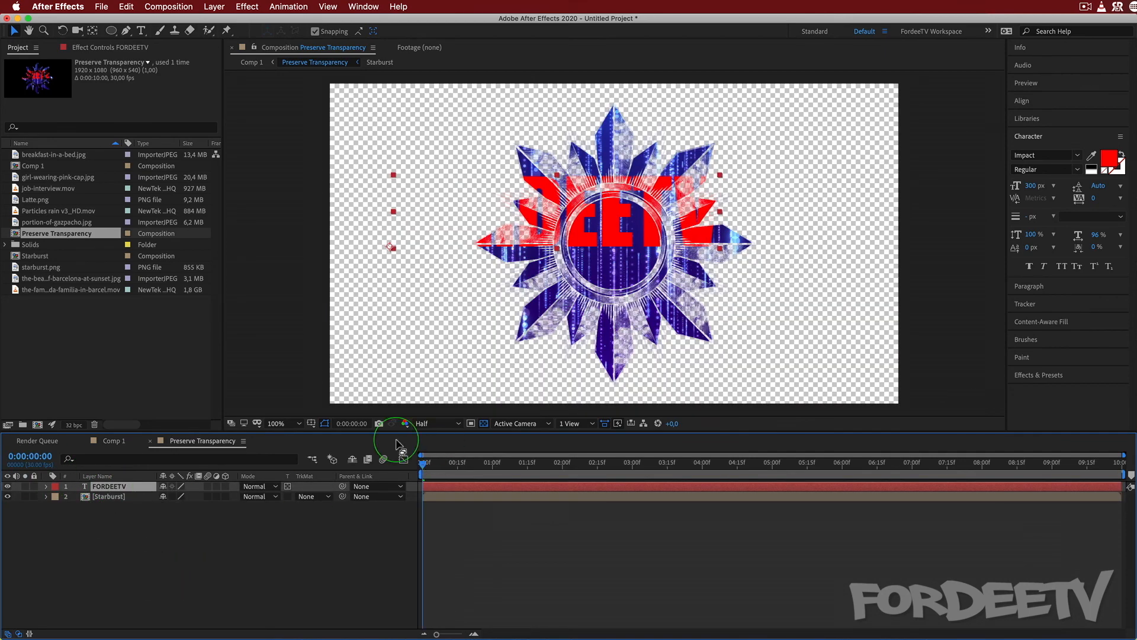
key("p")
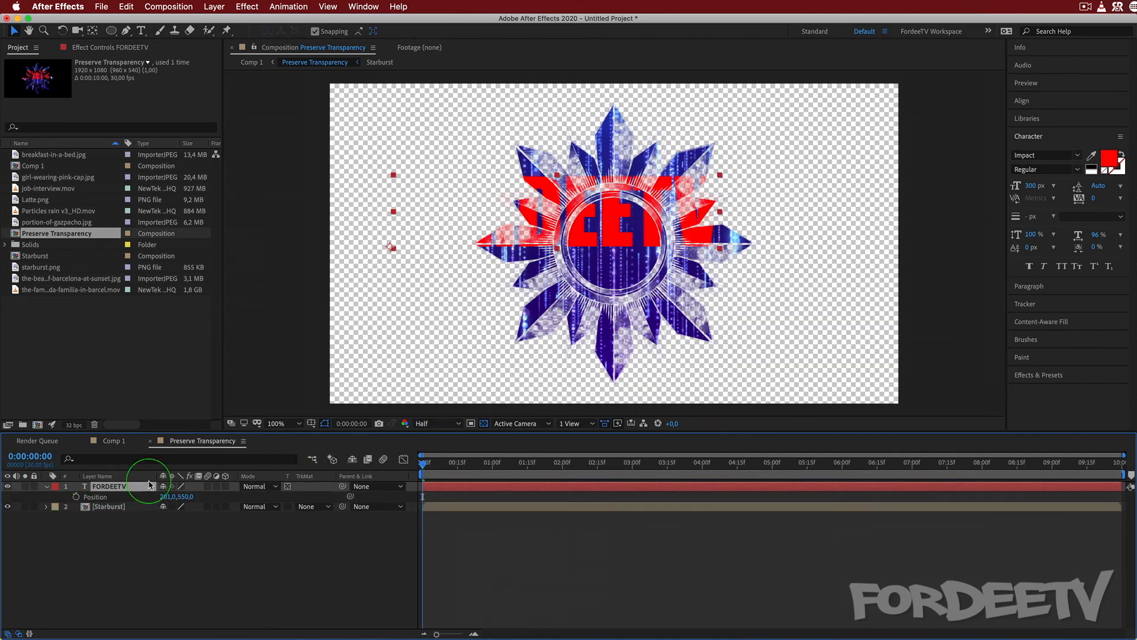
left_click(76, 496)
key("Page_Down")
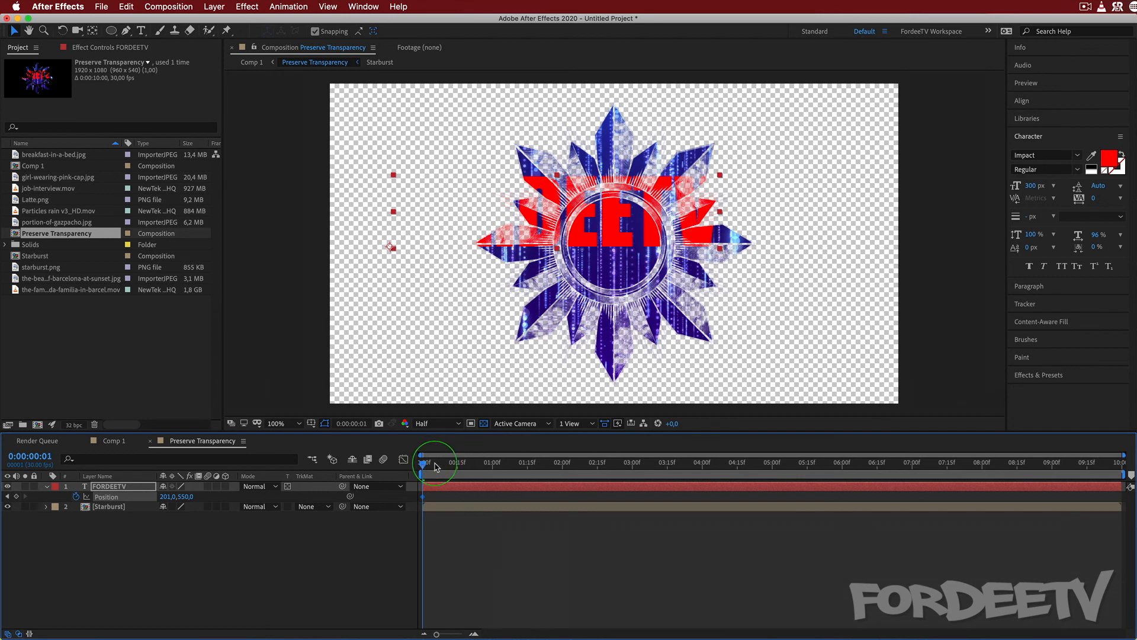
left_click_drag(436, 467, 541, 467)
left_click_drag(169, 496, 645, 495)
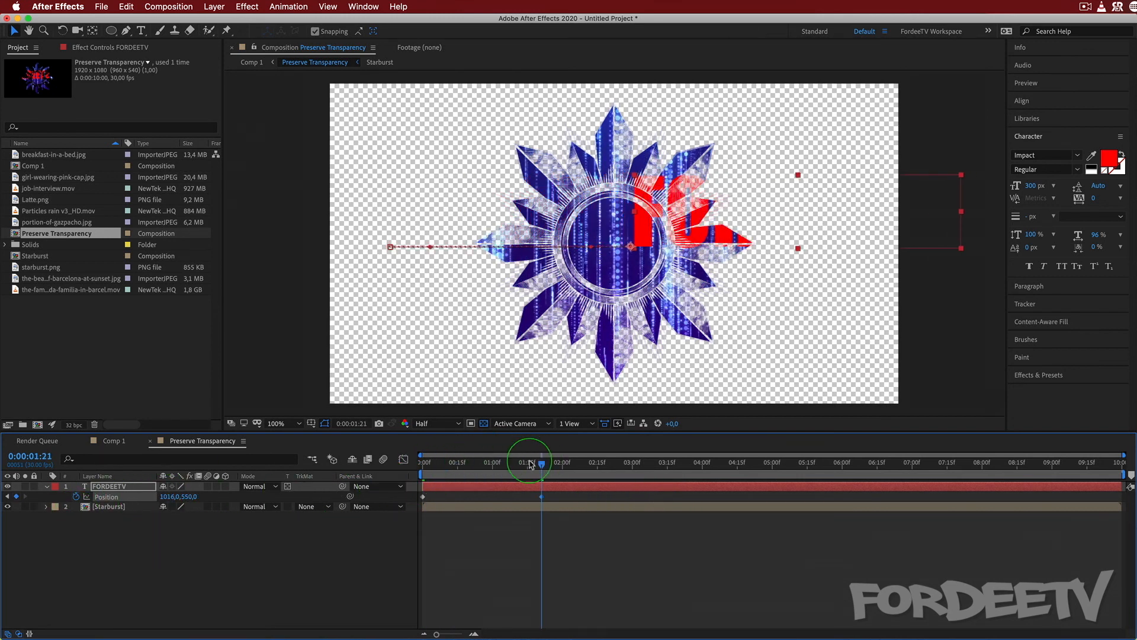
key("Home")
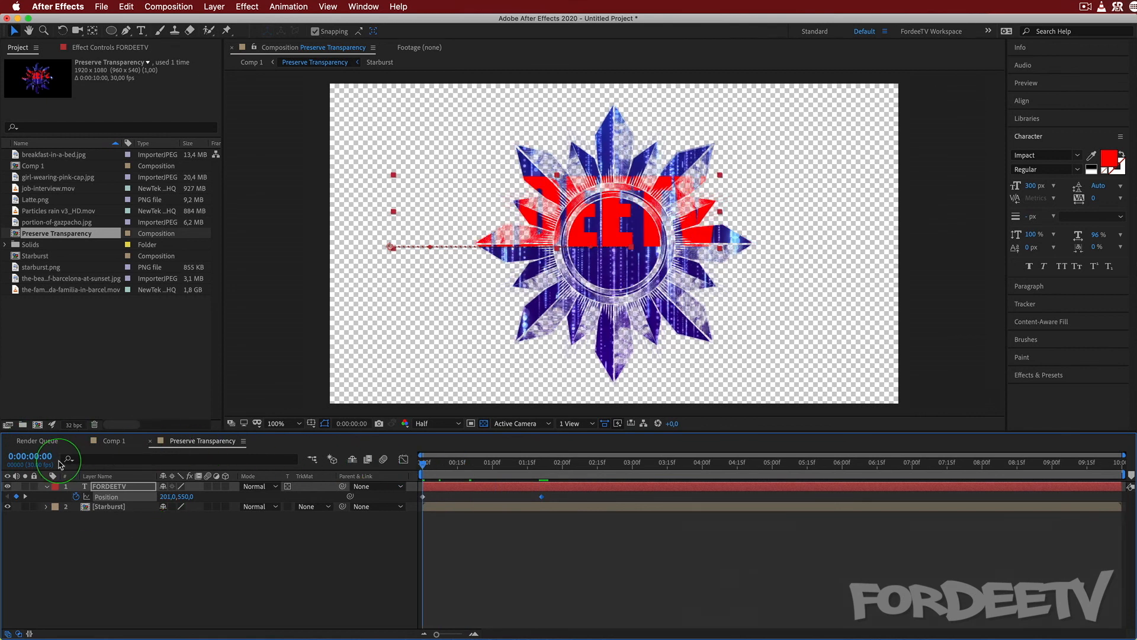
Return to Comp 1 and play the animated text over the green gradient background.
left_click(148, 441)
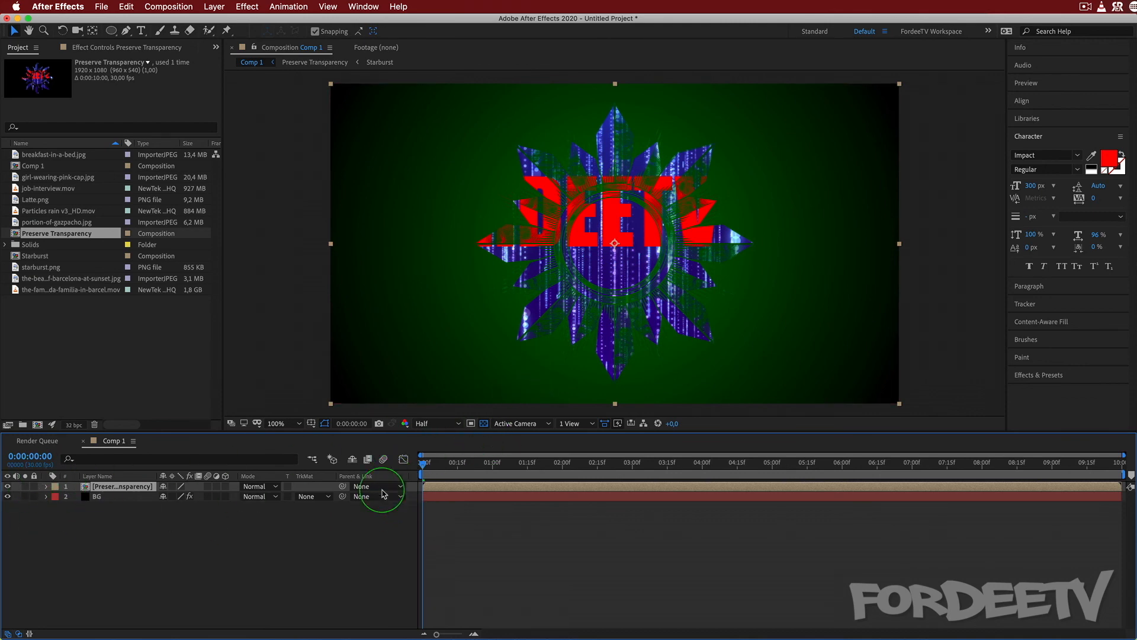
key("space")
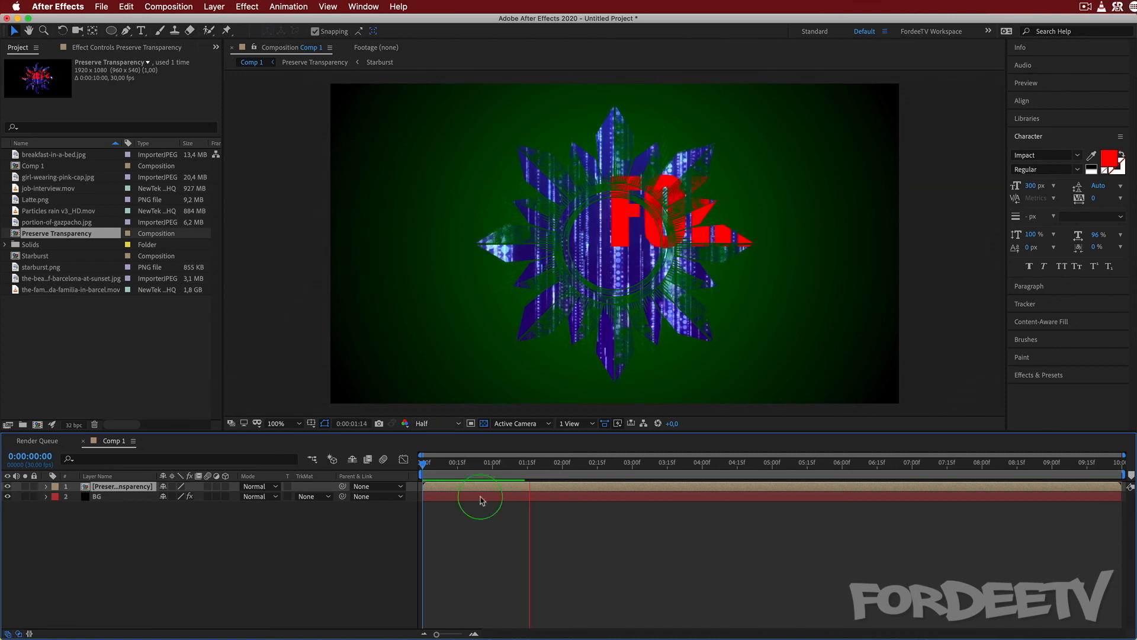
key("space")
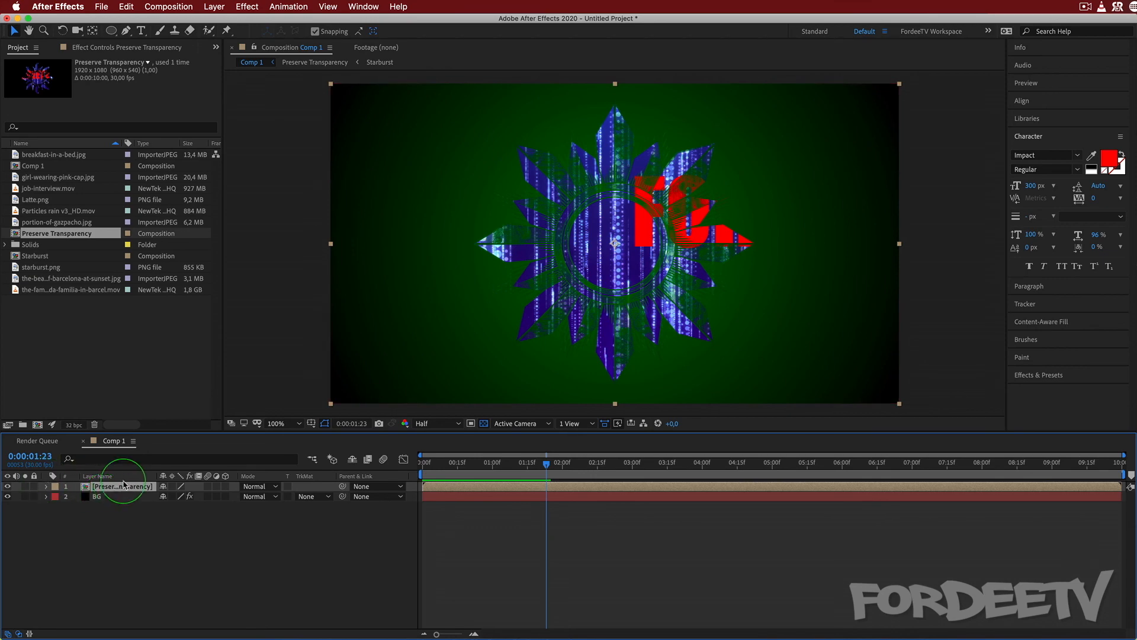
Delete the Preserve Transparency and BG layers from Comp 1 and add portion-of-gazpacho.jpg in their place.
left_click(115, 499, "shift")
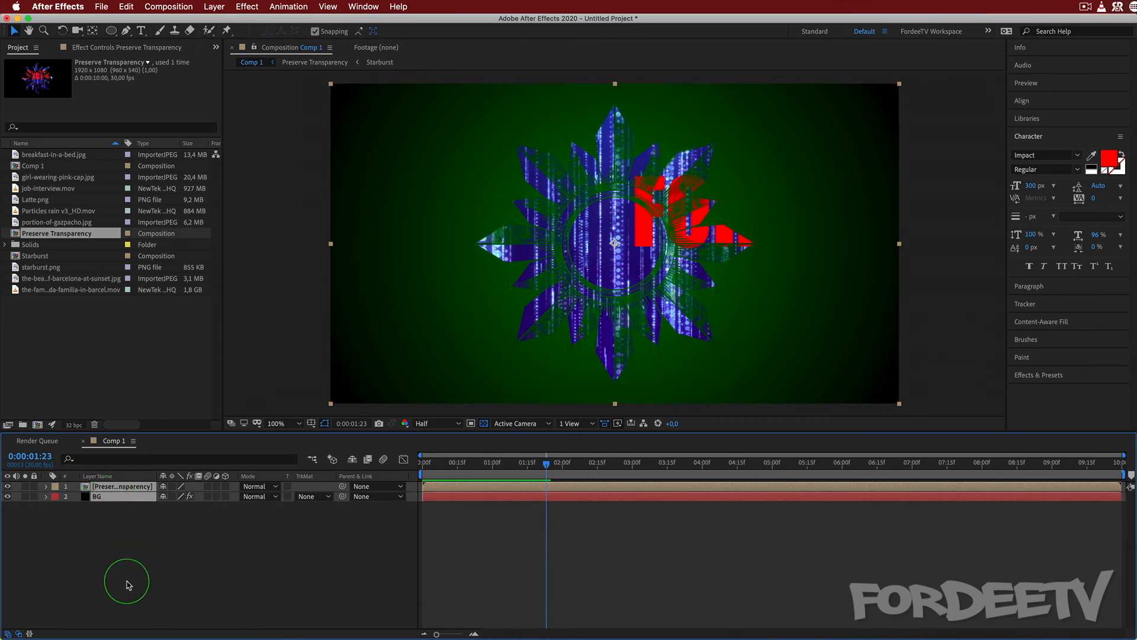
key("Delete")
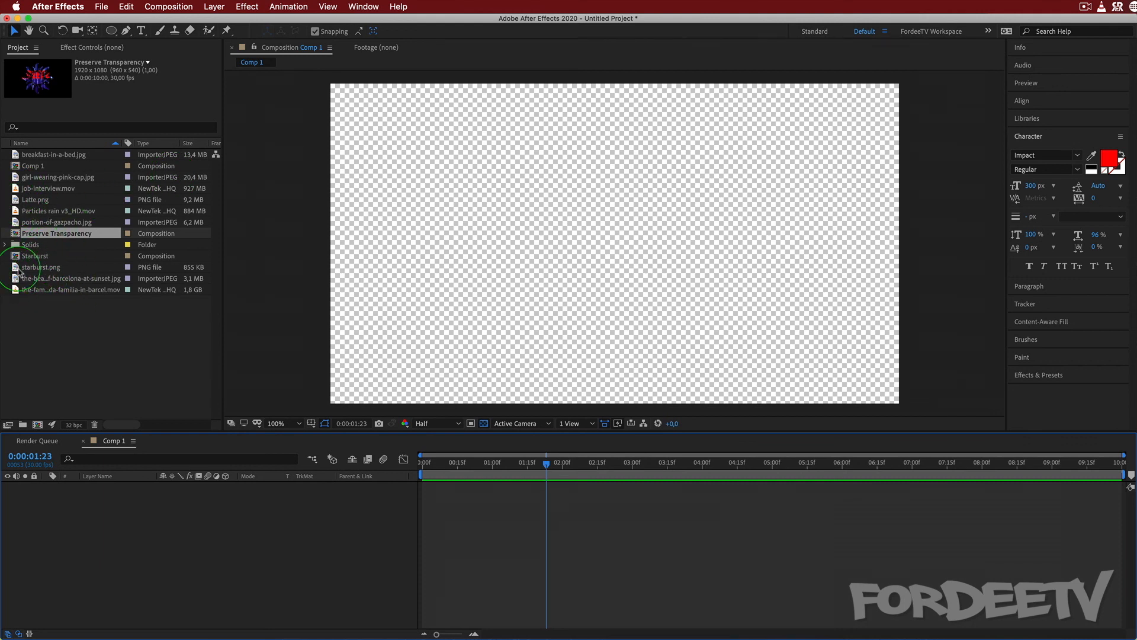
left_click_drag(39, 224, 135, 520)
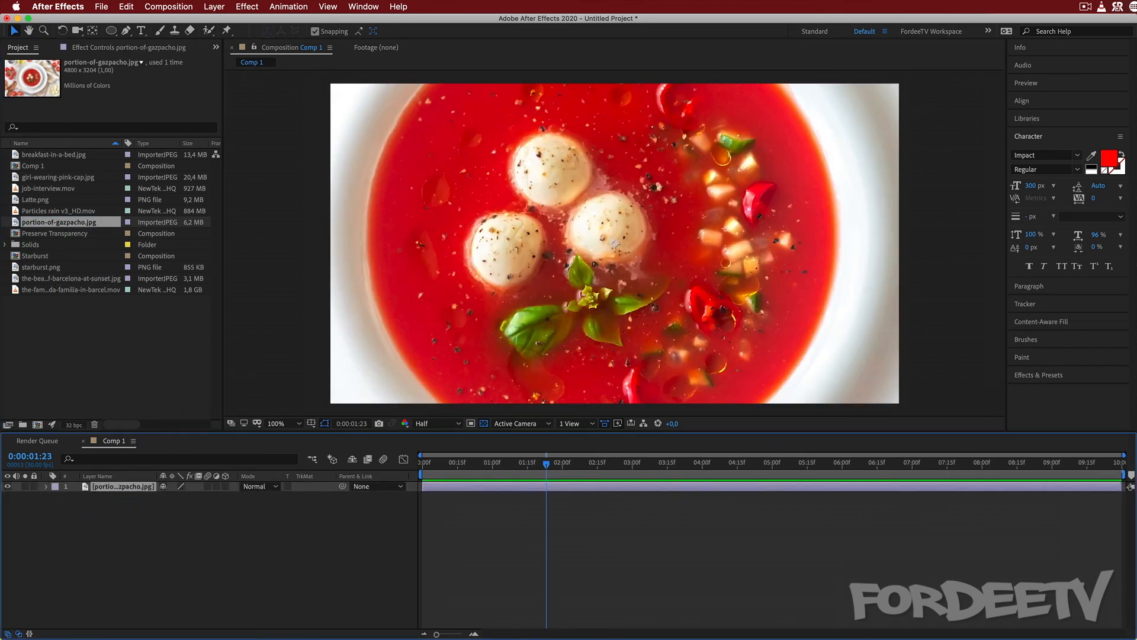
Scale the portion-of-gazpacho.jpg layer to fit the composition's width.
right_click(131, 487)
mouse_move(152, 551)
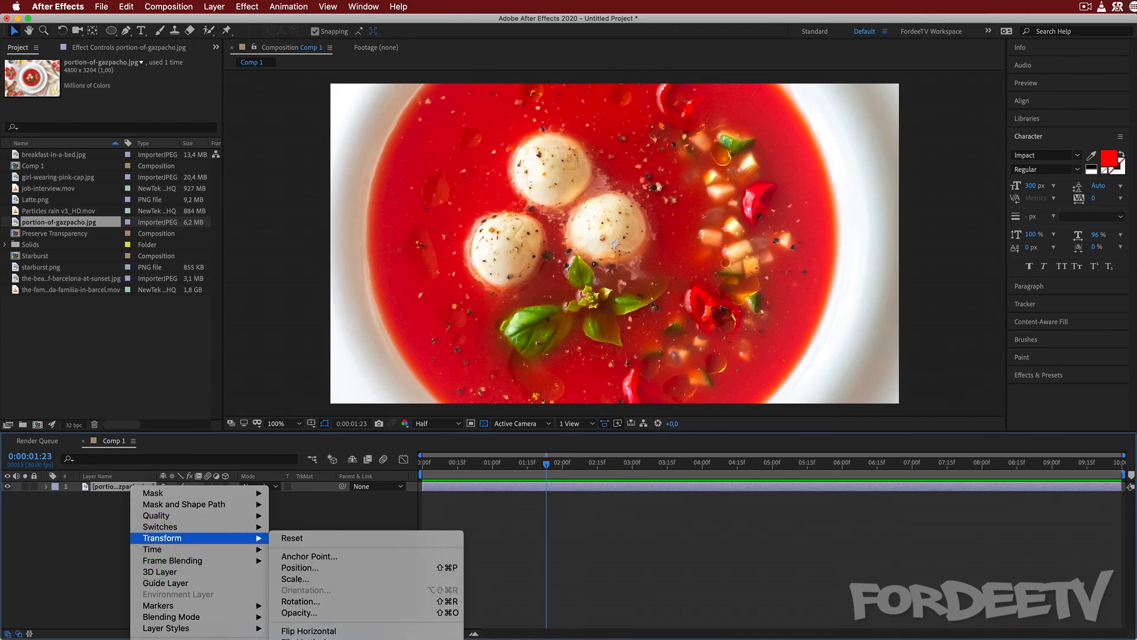
left_click(320, 639)
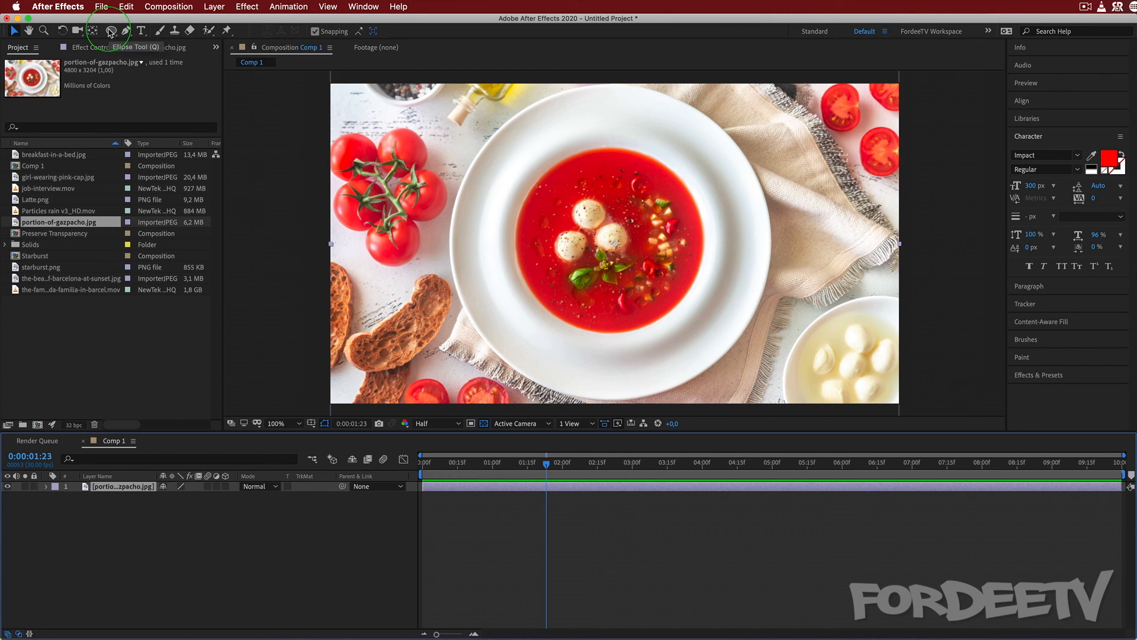
Draw a rounded-rectangle mask around the soup in the centre of the plate on the gazpacho layer.
left_click(112, 33)
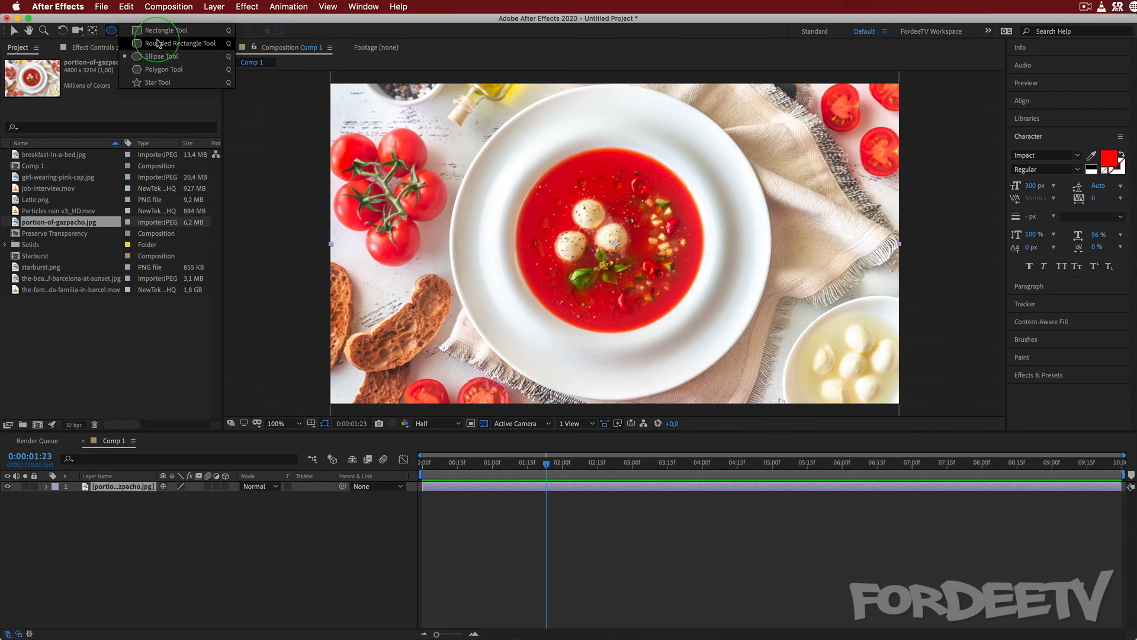
left_click(158, 43)
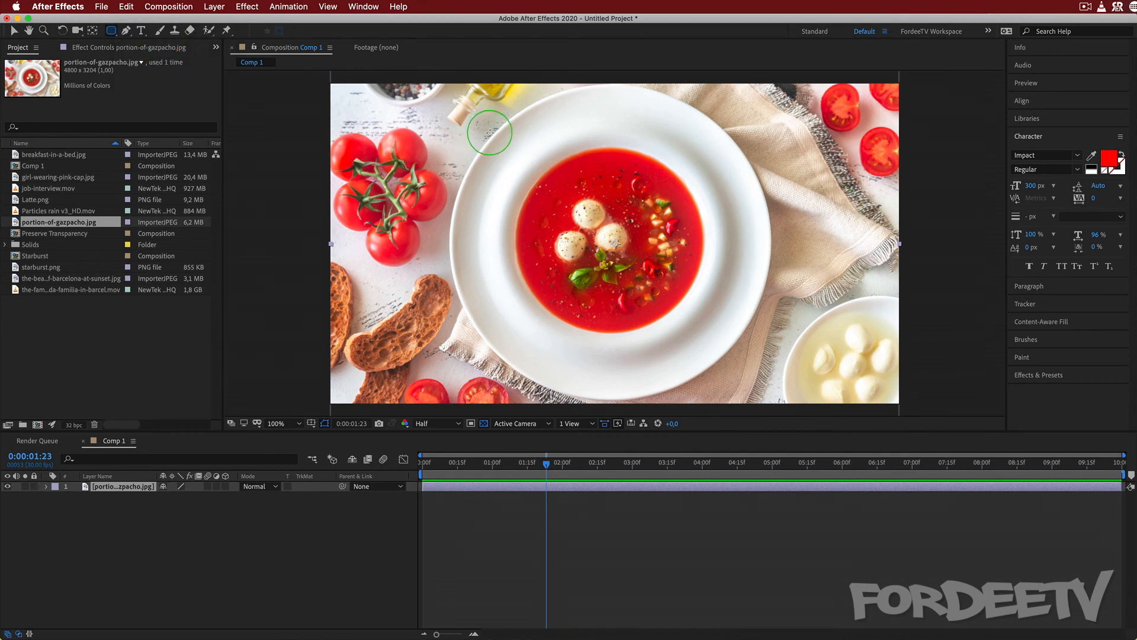
left_click_drag(489, 132, 723, 343)
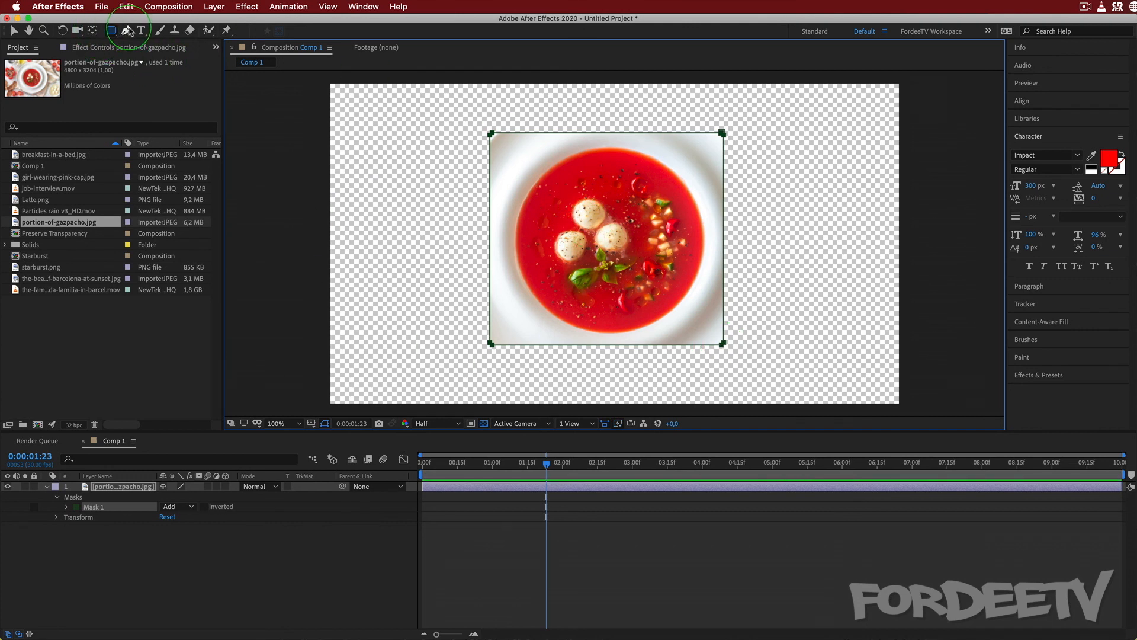
With the Mask Feather tool, pull a feather inward from the mask's left edge and pin zero-feather points on its bottom and top edges.
left_click(126, 32)
left_click_drag(126, 33, 176, 88)
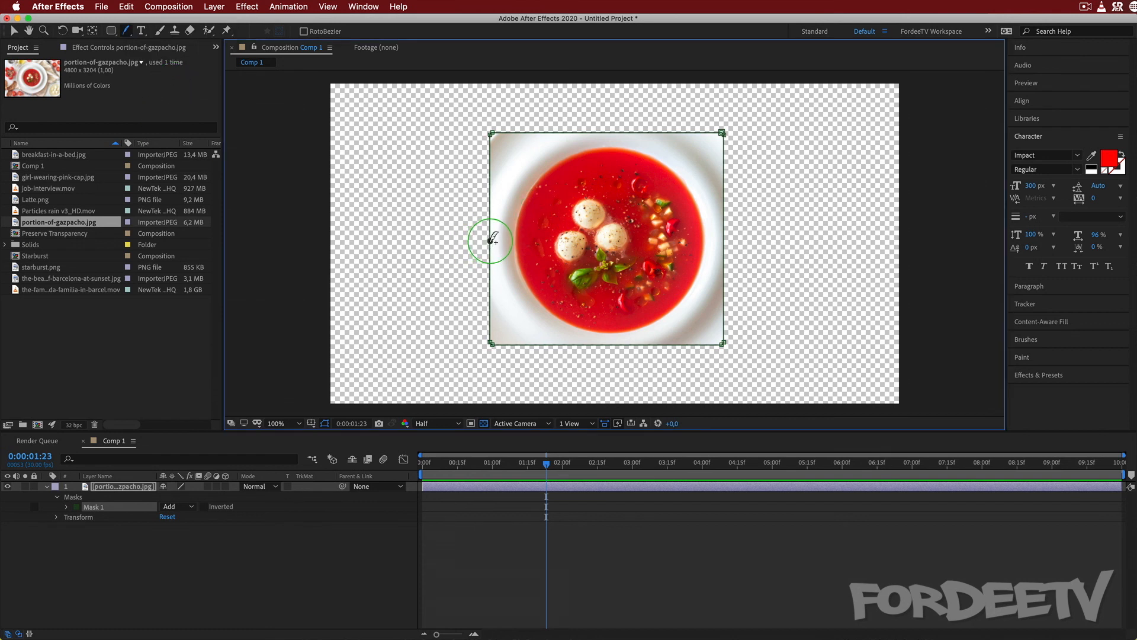
left_click_drag(488, 241, 509, 243)
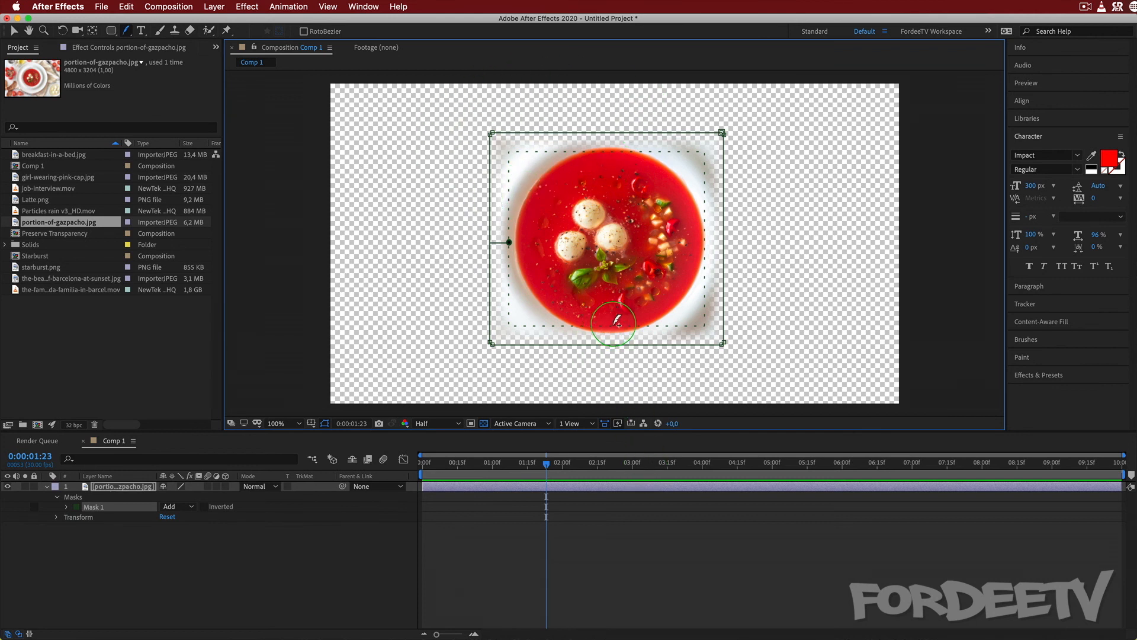
left_click(615, 345)
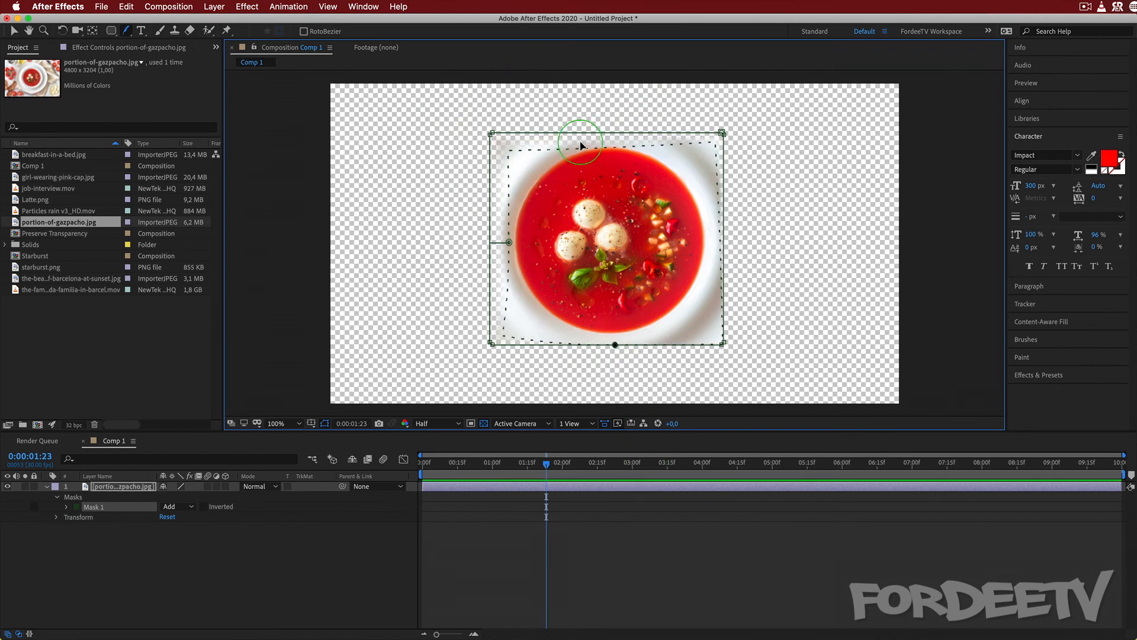
left_click_drag(600, 145, 598, 132)
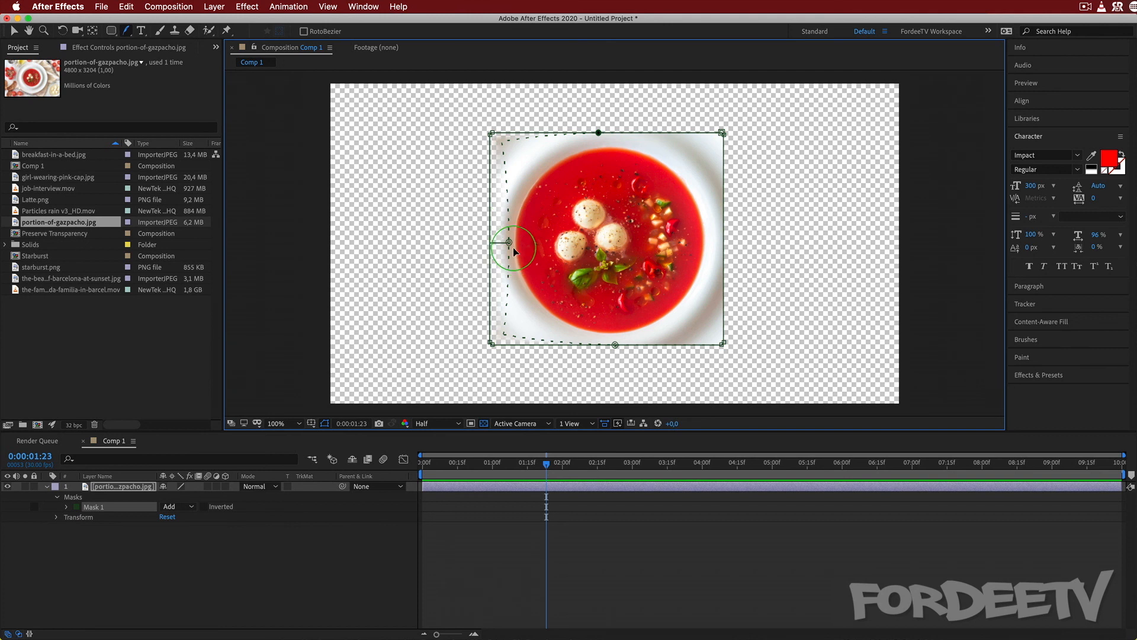
Extend the left-edge feather deep into the soup and pin zero-feather points at the mask's upper-left and lower-left corners.
left_click_drag(513, 247, 557, 237)
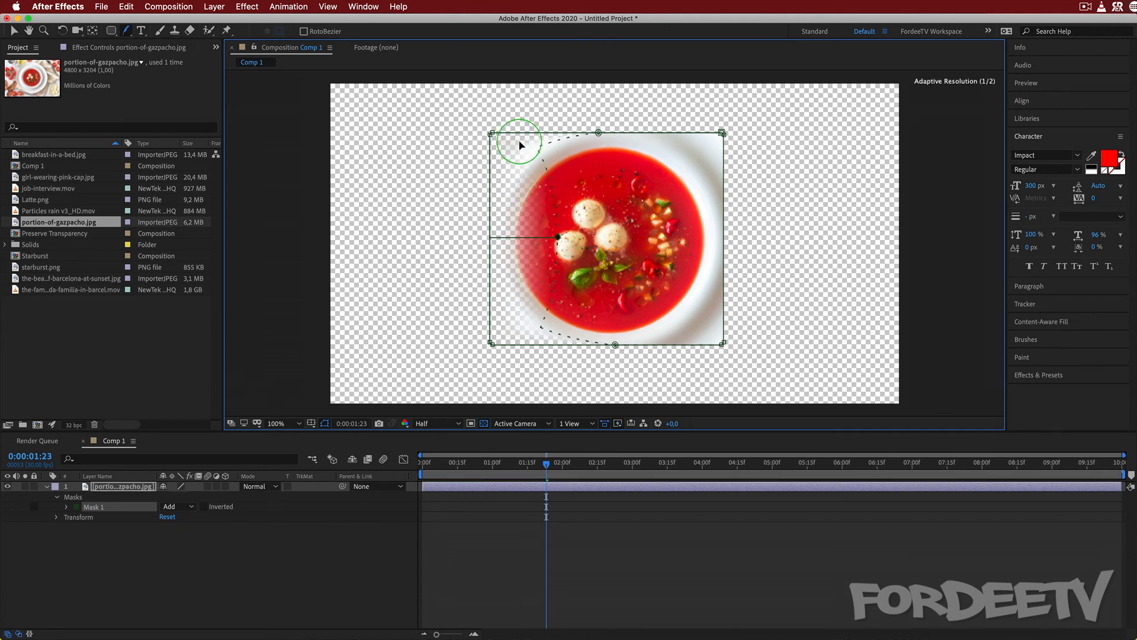
left_click_drag(537, 144, 472, 109)
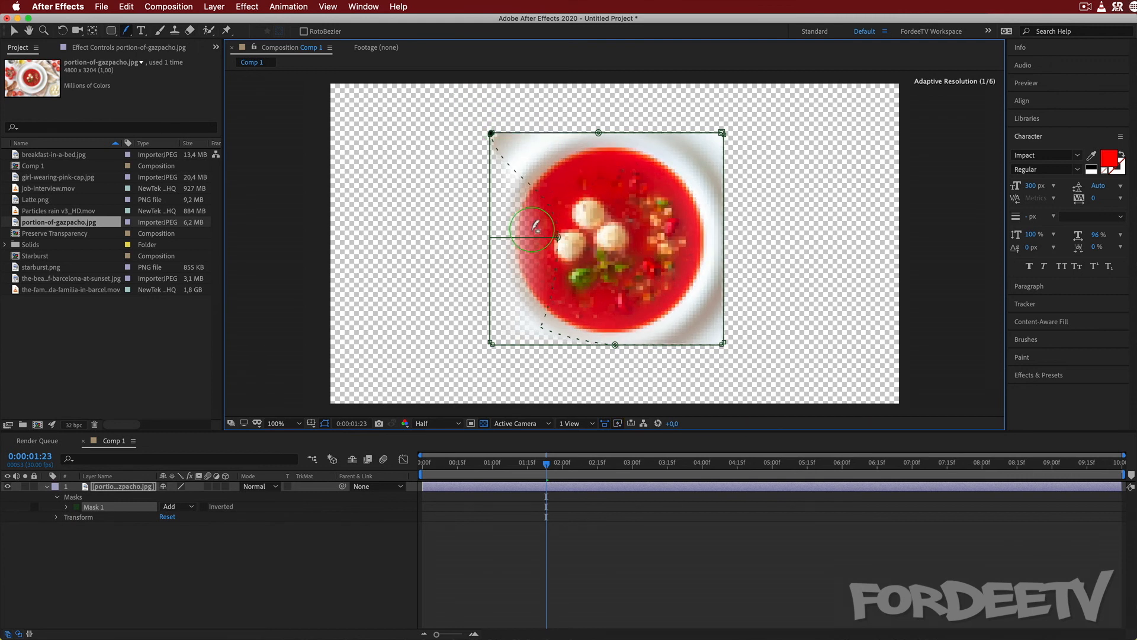
left_click_drag(540, 323, 453, 357)
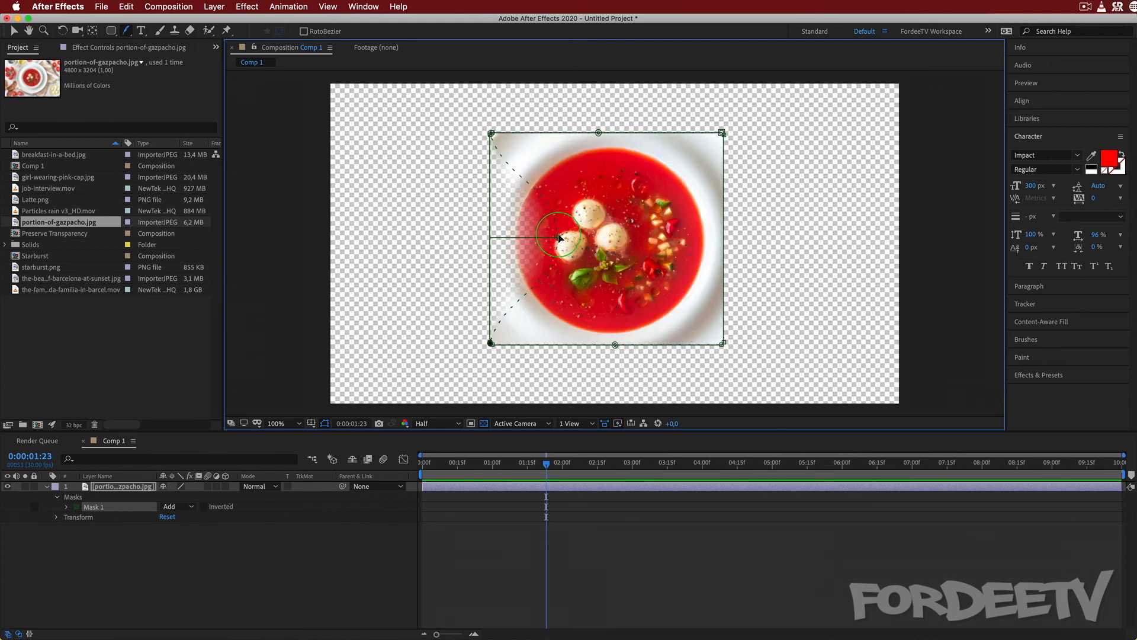
left_click_drag(560, 237, 583, 222)
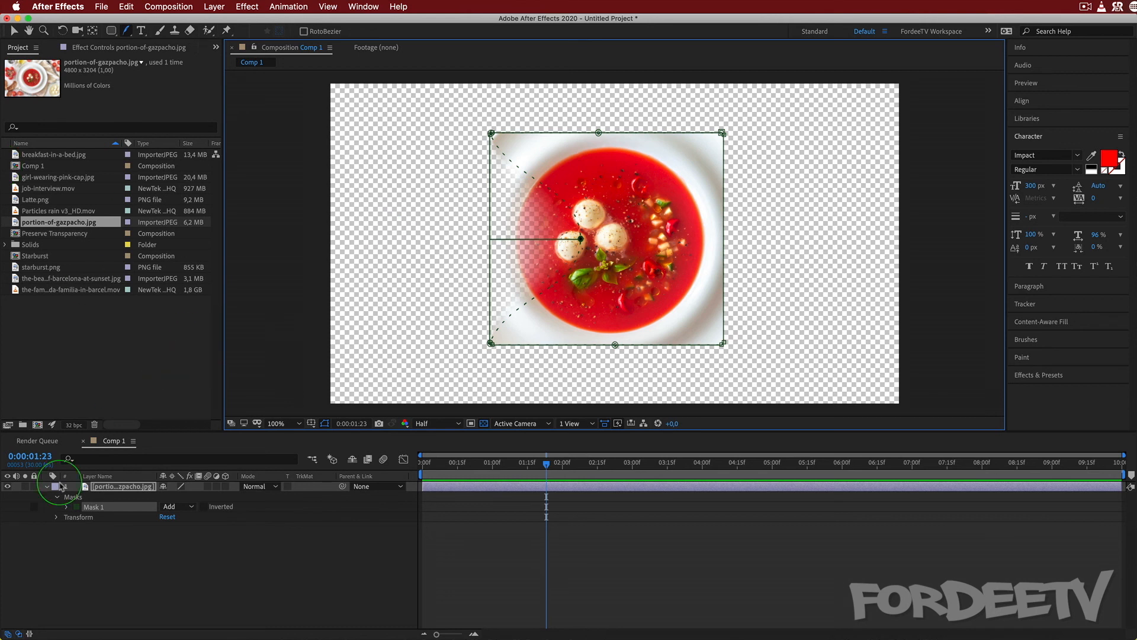
Delete the gazpacho layer from Comp 1 and create a comp-sized black solid, 1920 x 1080 px.
left_click(124, 487)
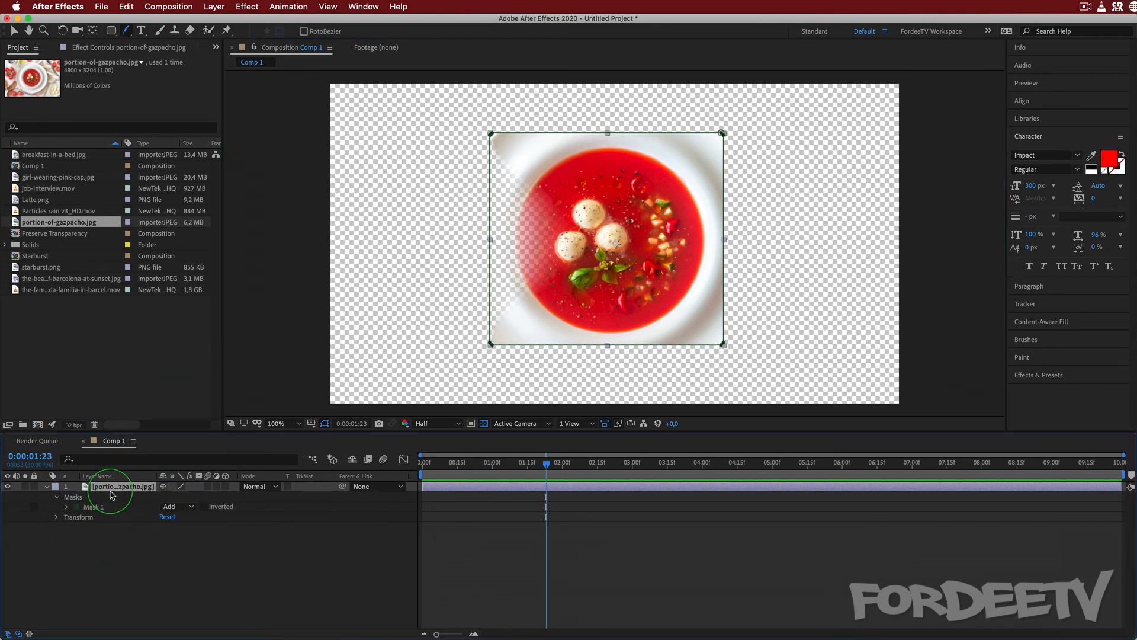
key("Delete")
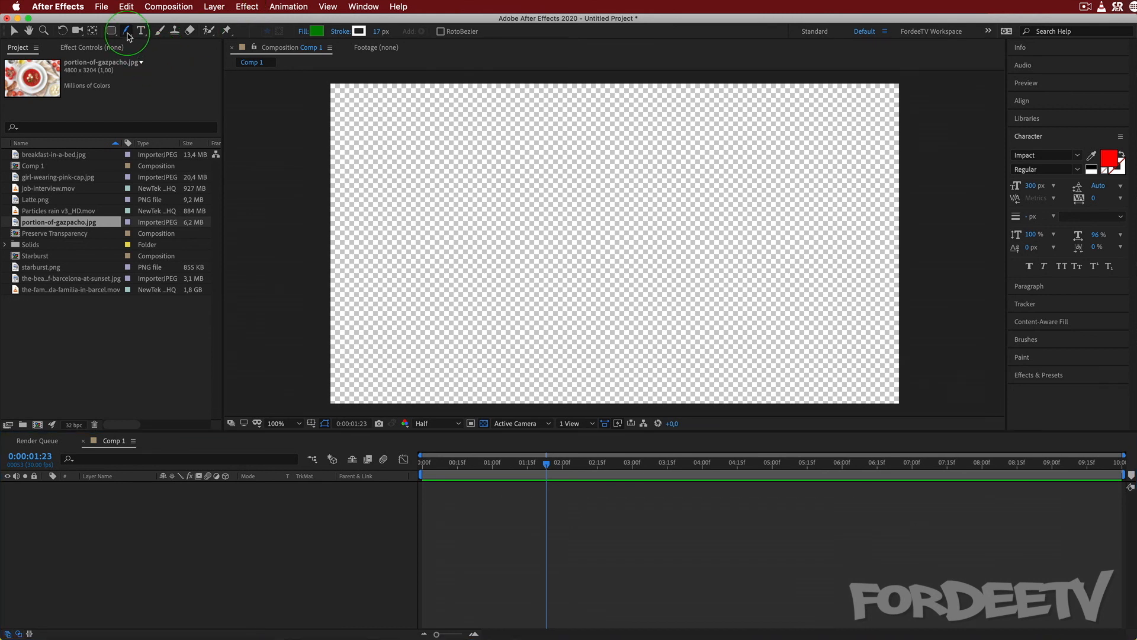
left_click_drag(129, 37, 170, 44)
right_click(148, 499)
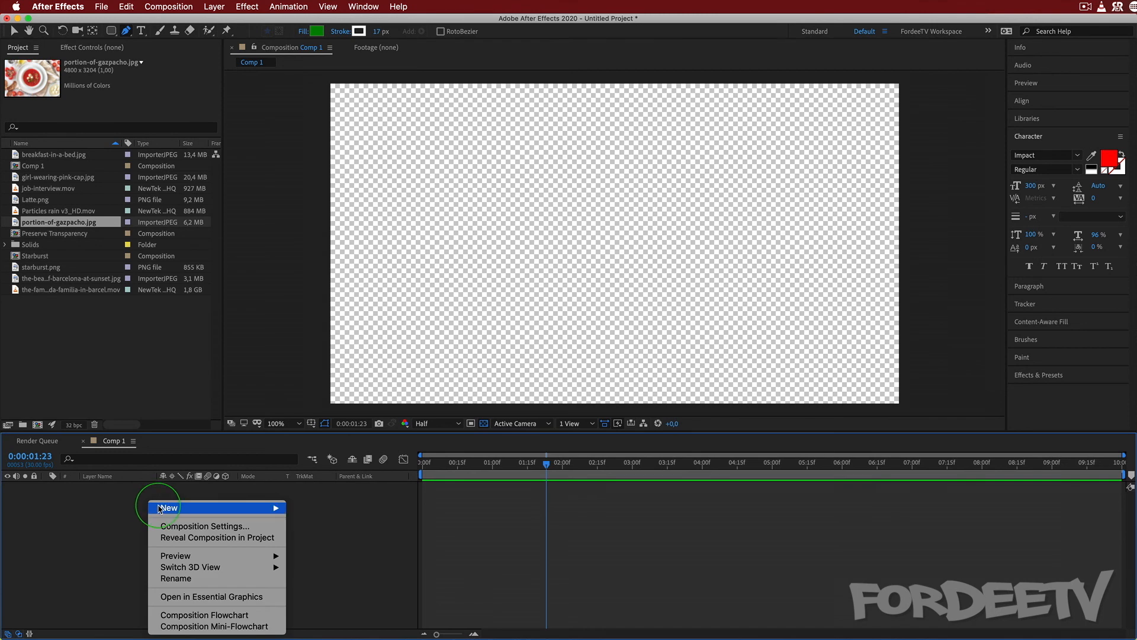
mouse_move(261, 508)
left_click(340, 536)
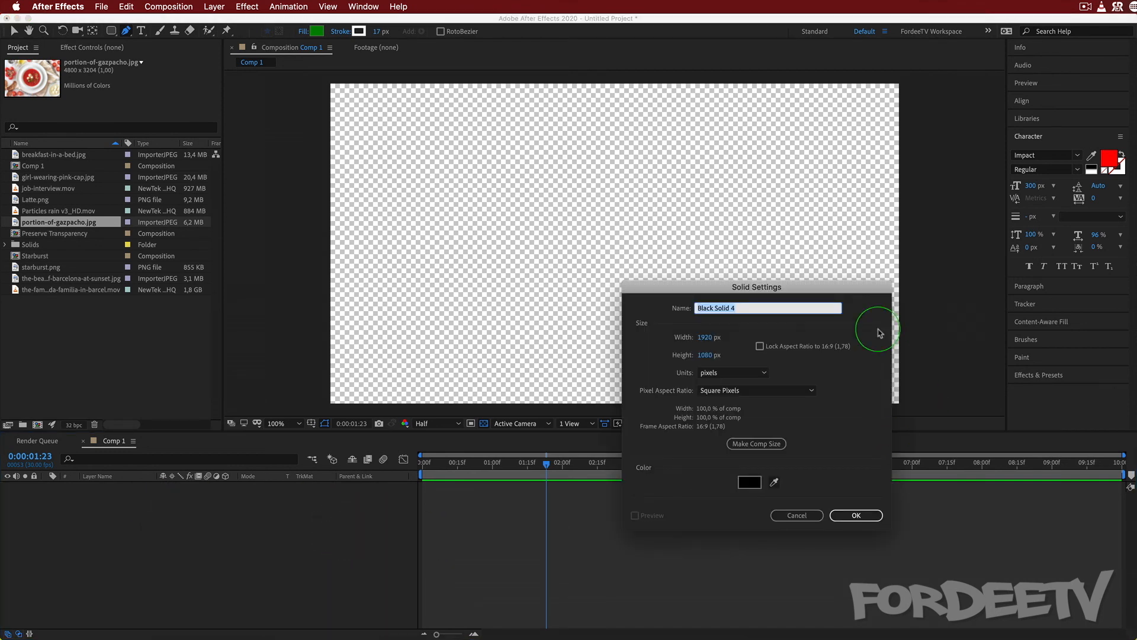
left_click(756, 444)
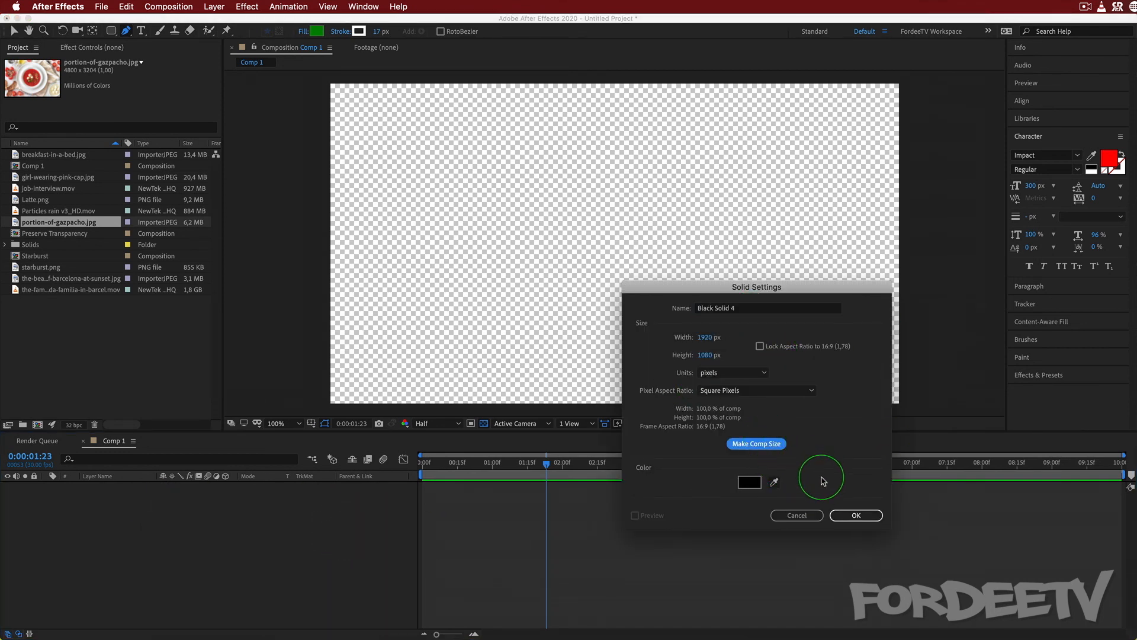
left_click(856, 515)
Find the Gradient Ramp effect by searching "ramp" and apply it to the black solid.
left_click(1062, 375)
left_click(1040, 277)
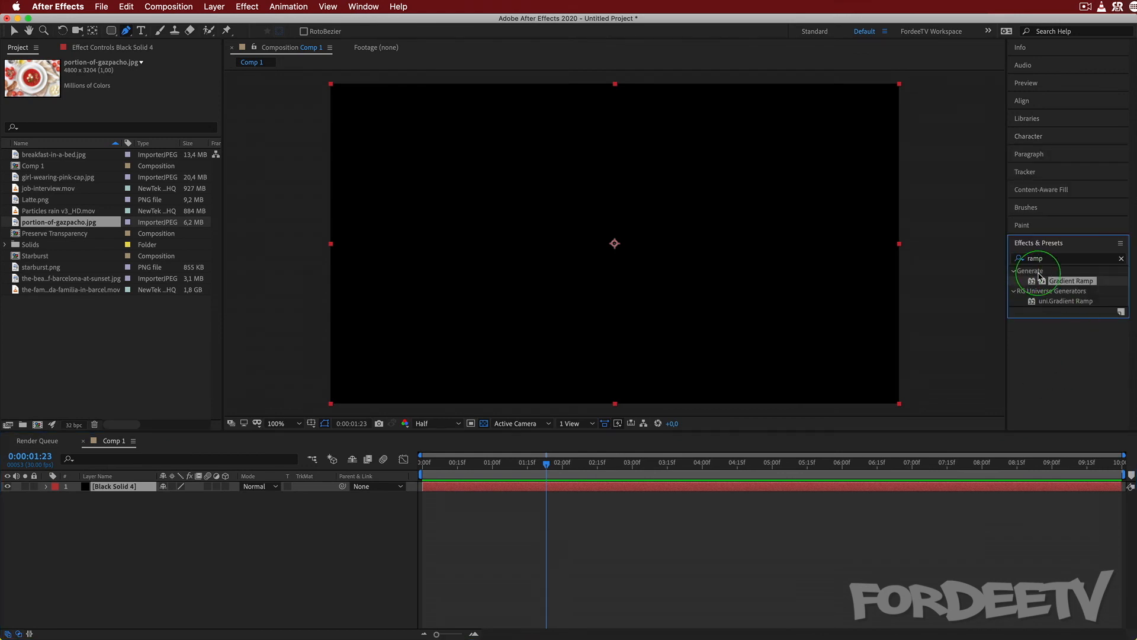
left_click(214, 559)
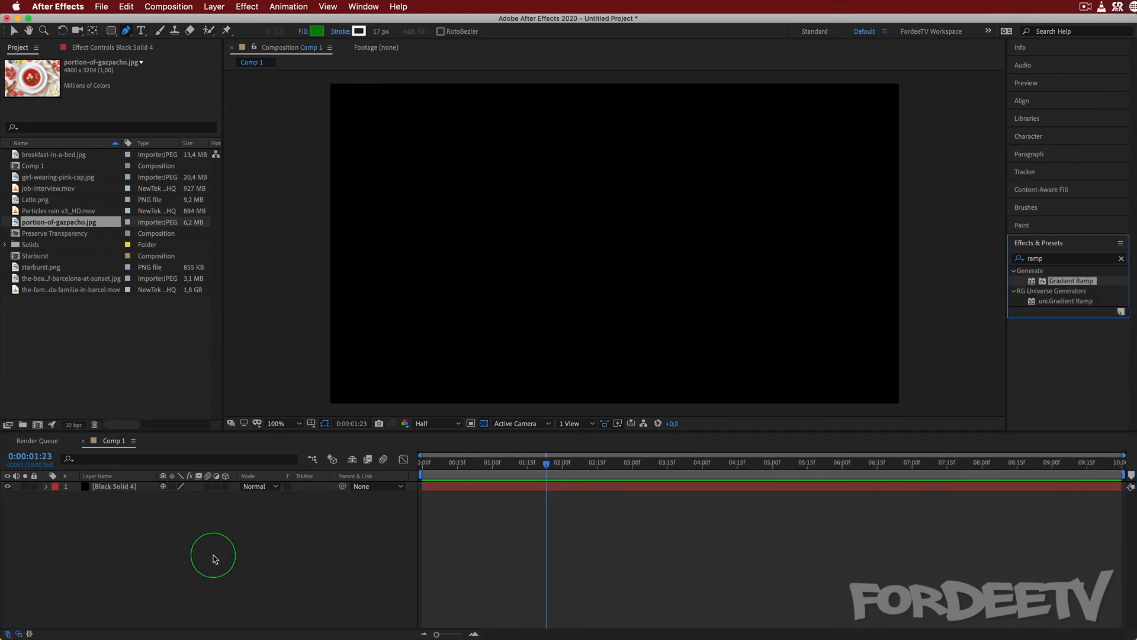
left_click_drag(1052, 282, 114, 488)
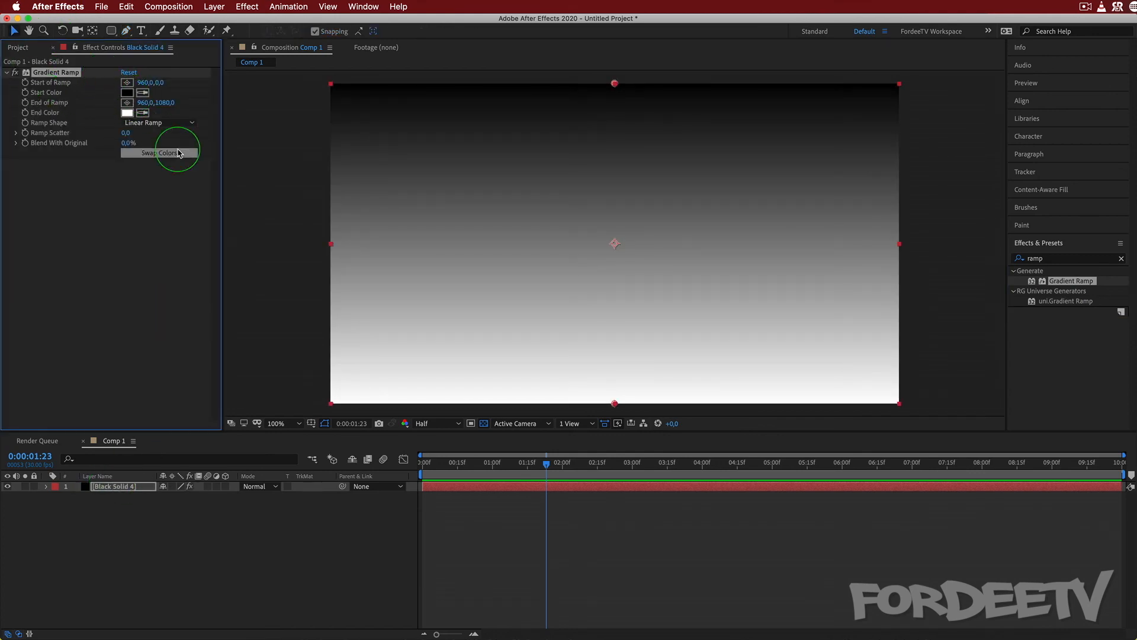
Make the gradient a Radial Ramp starting at 954, 540, swap its colors and set End of Ramp to 960, 1513.
left_click(157, 123)
left_click(169, 144)
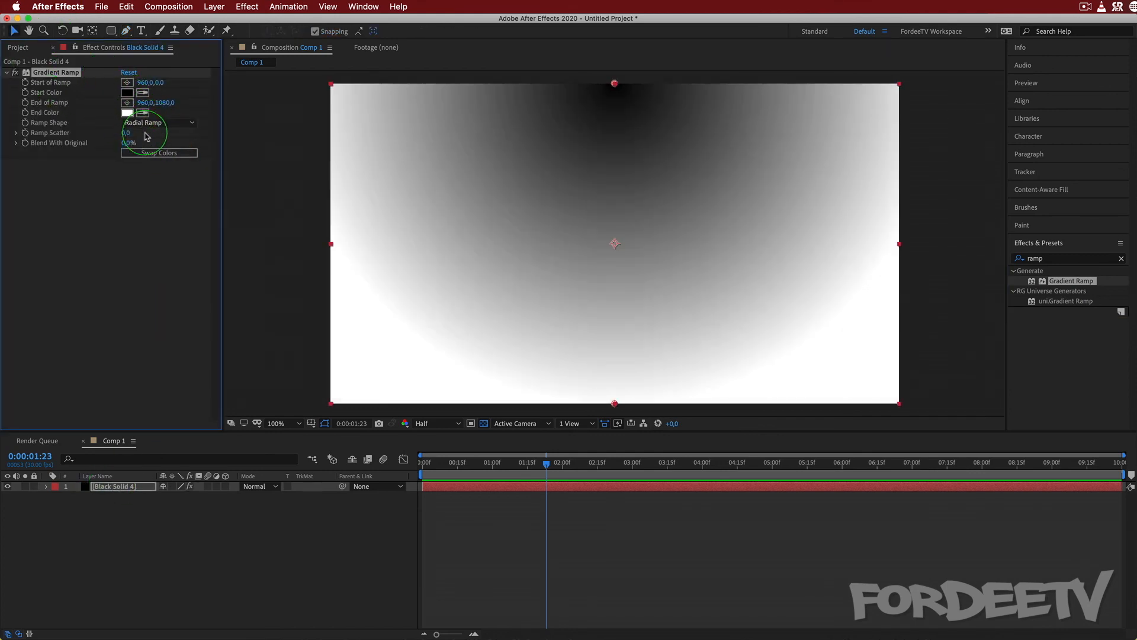
left_click(127, 82)
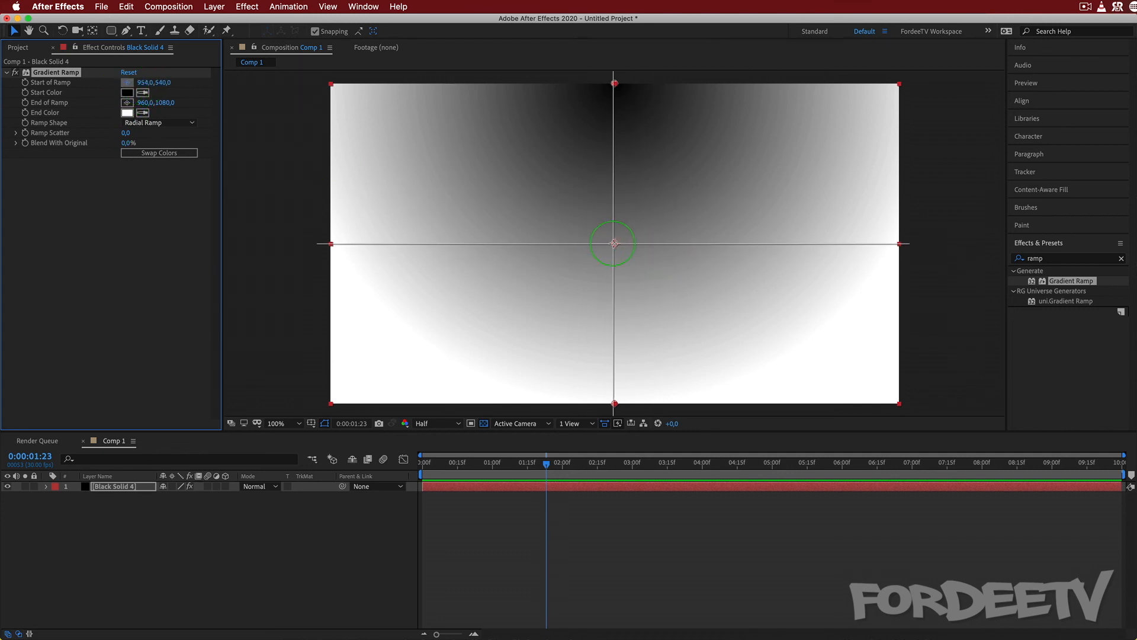
left_click(613, 243)
left_click(171, 155)
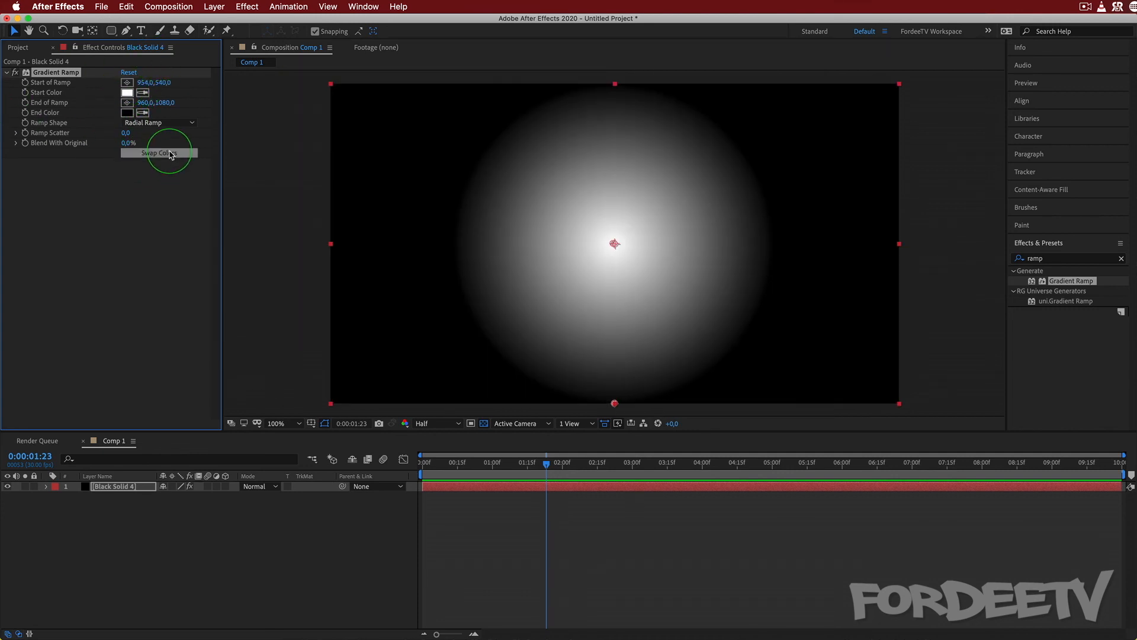
left_click_drag(164, 102, 373, 145)
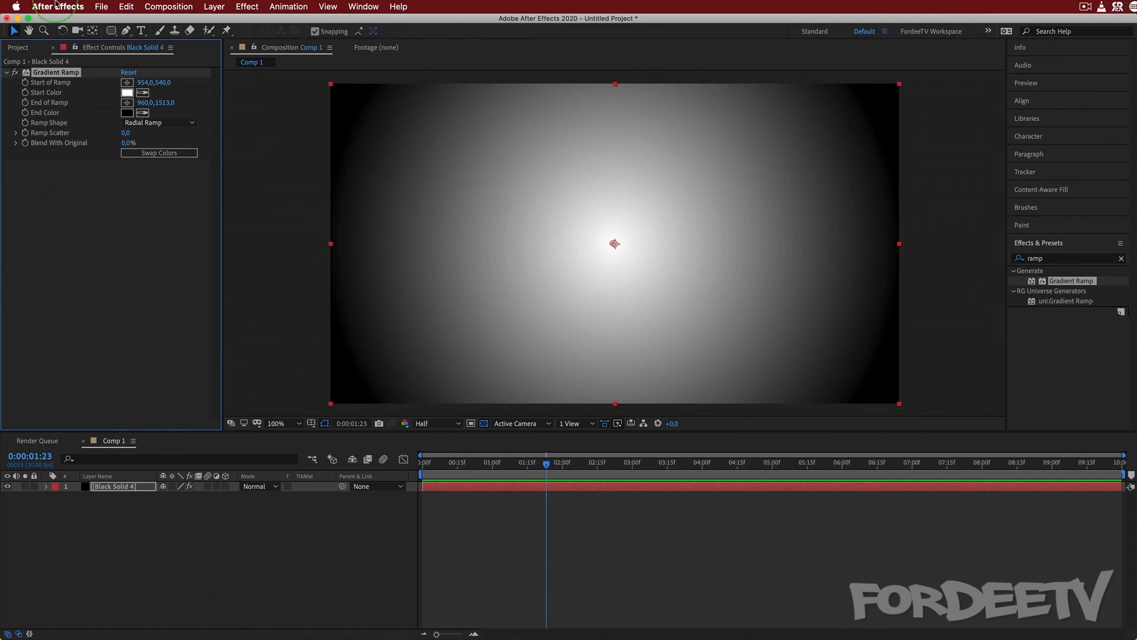
Add a text layer reading "FORDEETV" in capitals over the upper middle of the radial gradient.
left_click(141, 30)
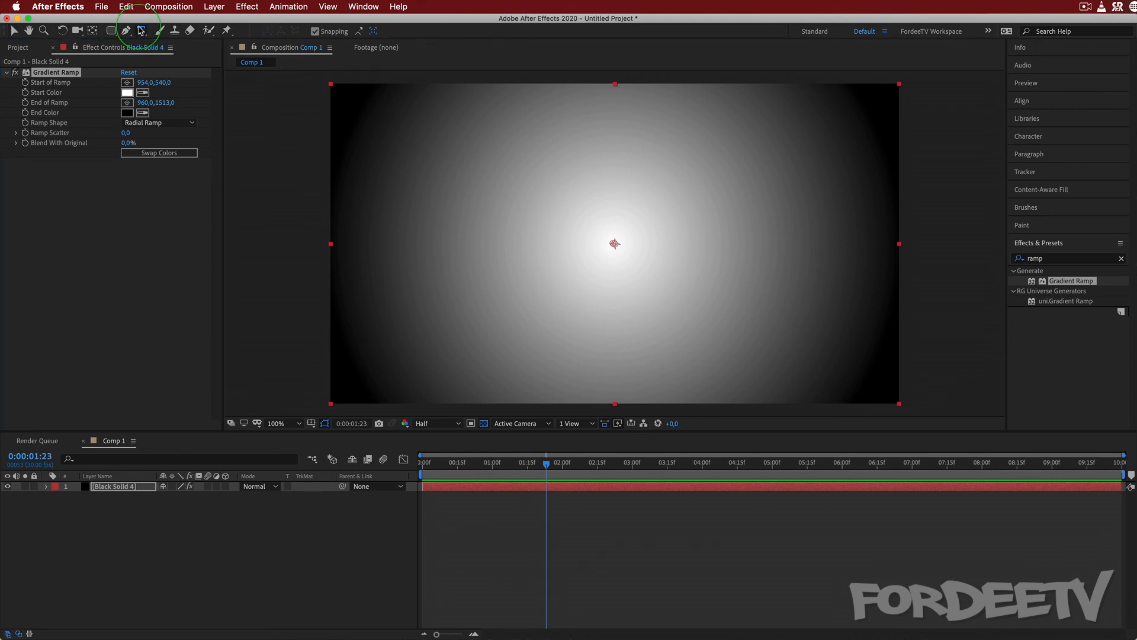
left_click(461, 236)
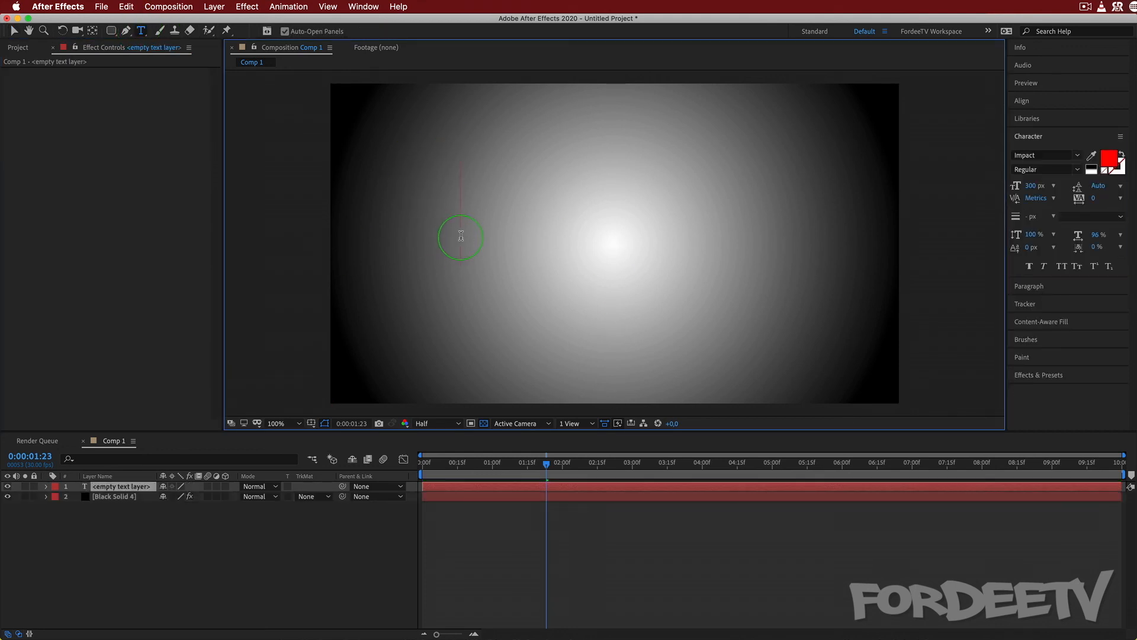
type("fordee")
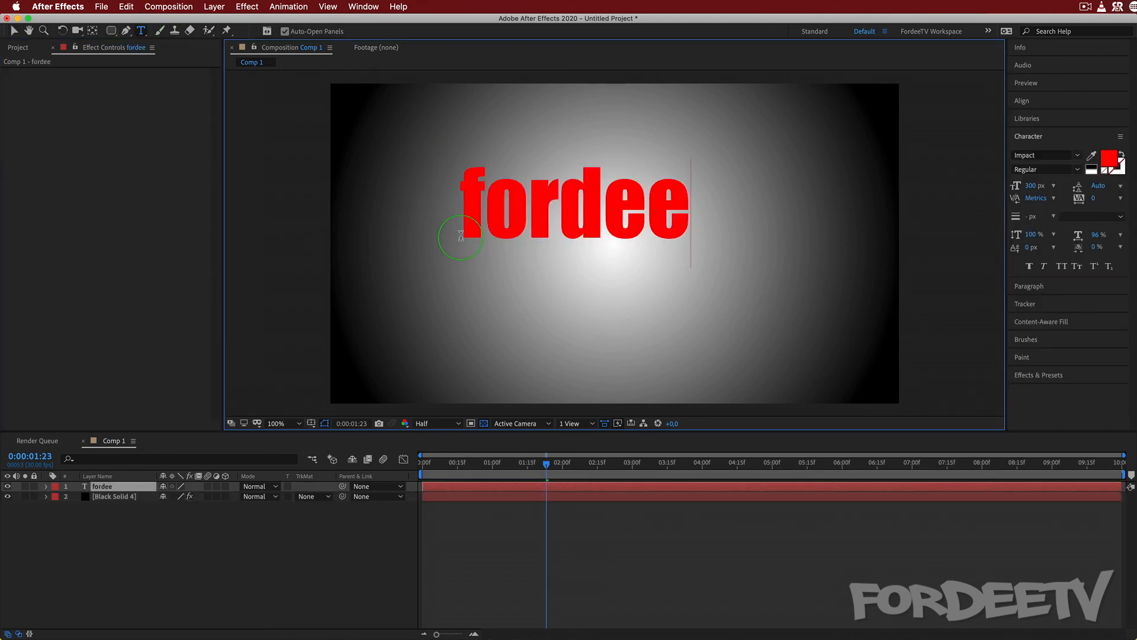
key("super+a")
key("BackSpace")
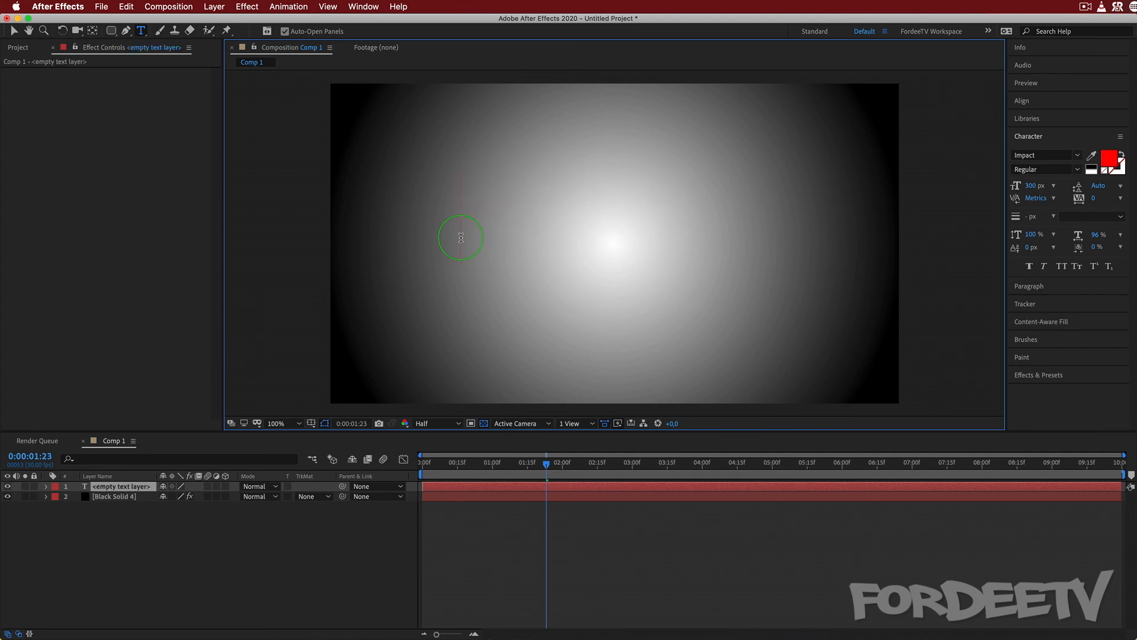
type("FORDEETV")
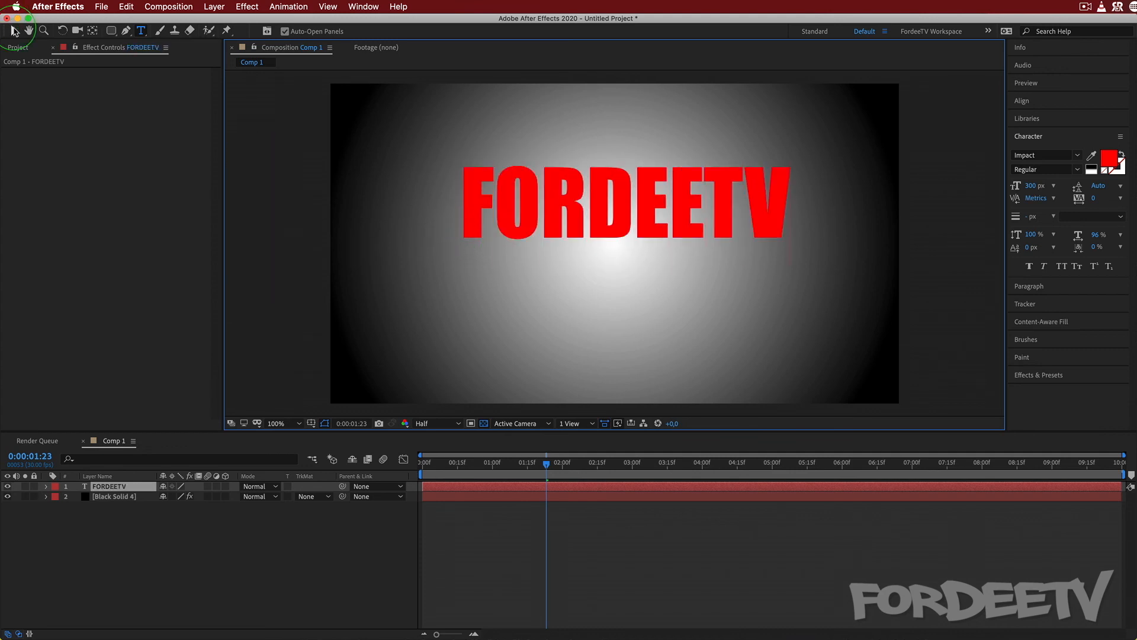
left_click(15, 31)
left_click(391, 343)
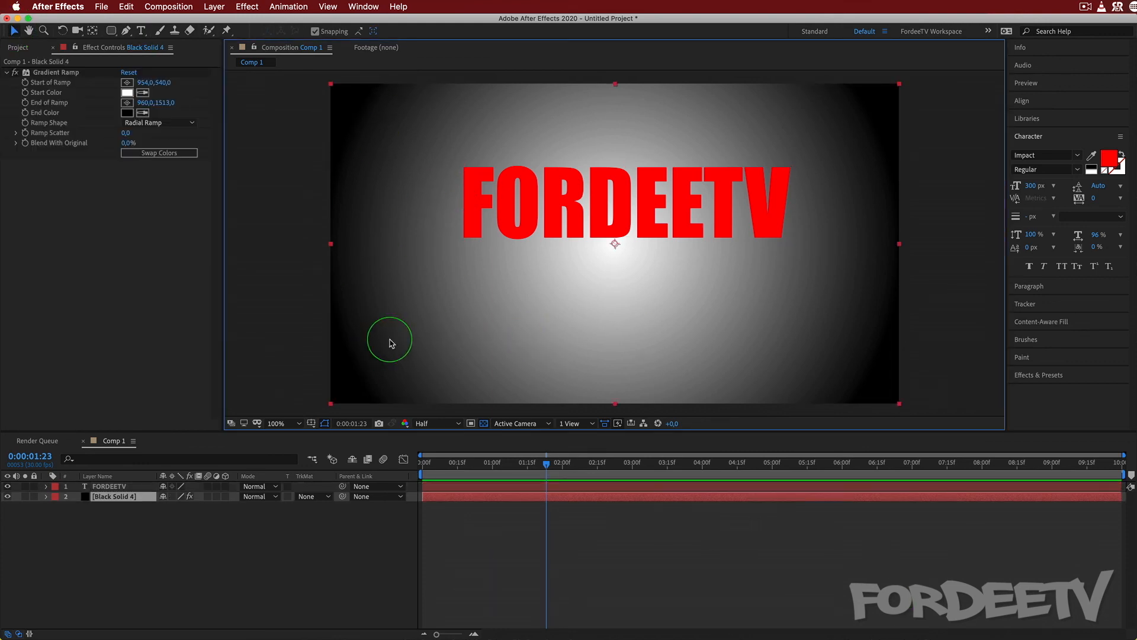
left_click_drag(495, 192, 488, 252)
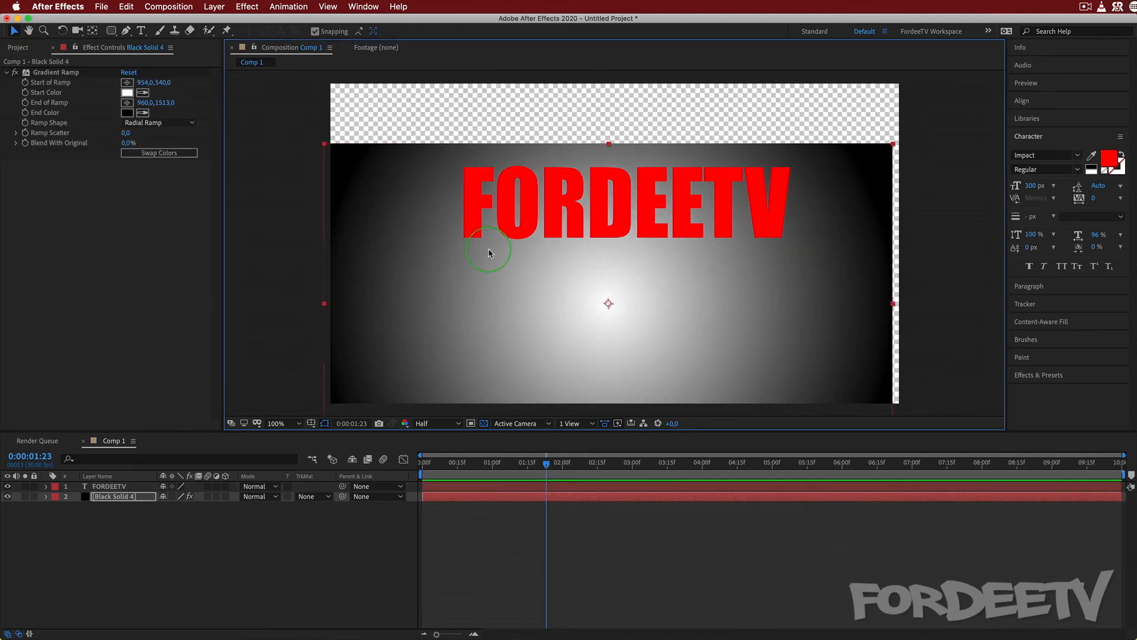
key("super+z")
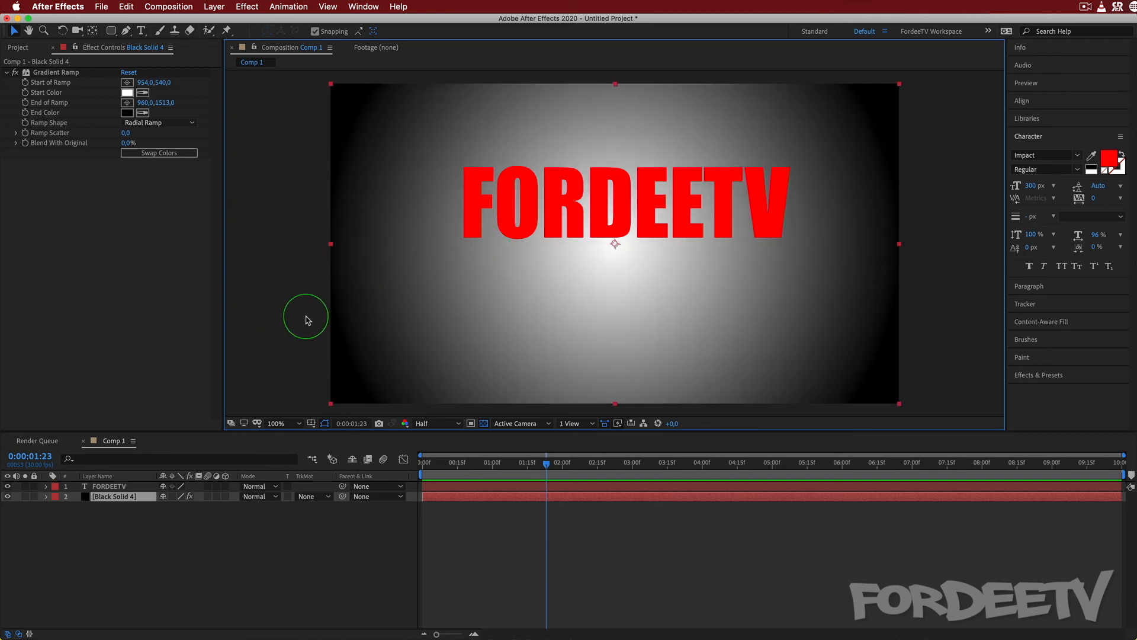
mouse_move(536, 223)
left_mouse_down()
mouse_move(520, 273)
mouse_move(553, 219)
left_mouse_up()
key("Caps_Lock")
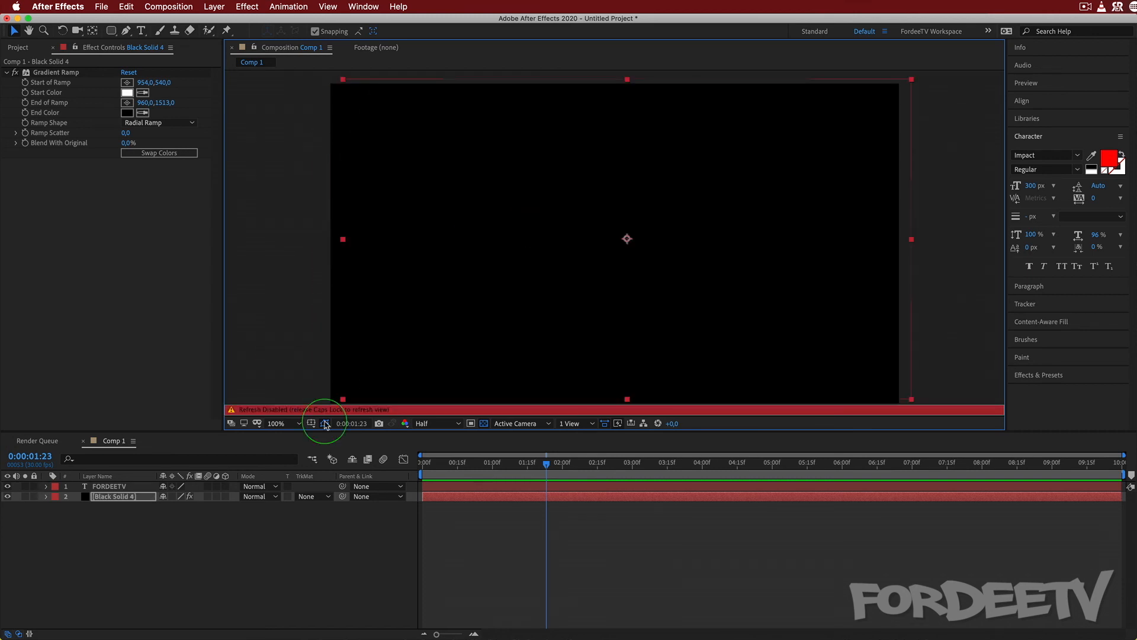
key("Caps_Lock")
key("super+z")
Center the FORDEETV text layer horizontally and vertically in the composition.
left_click(113, 486)
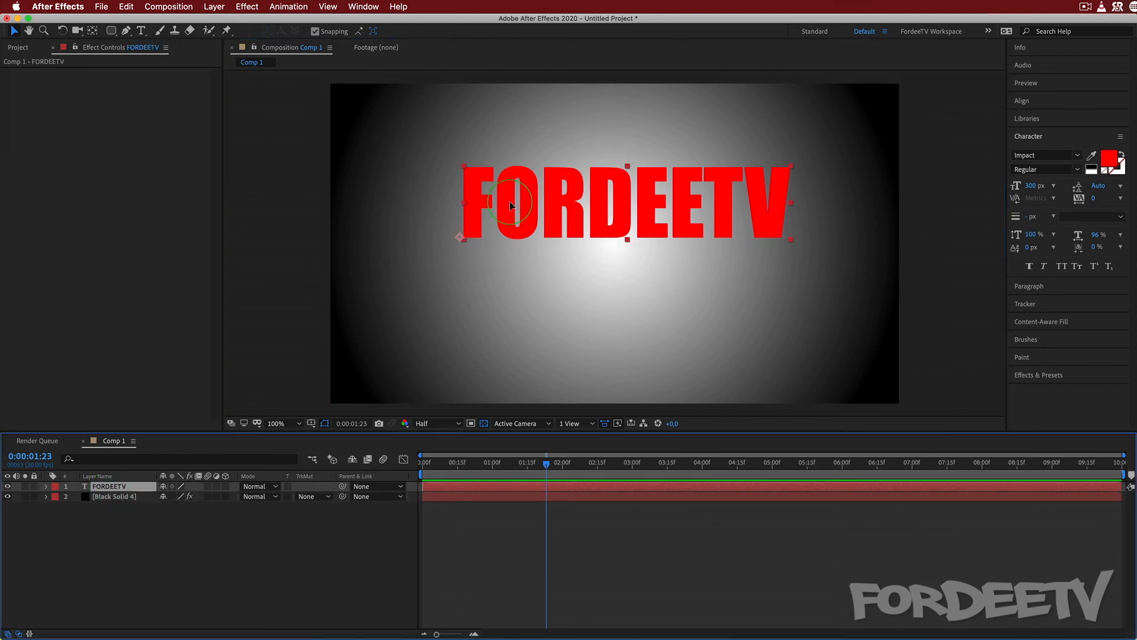
left_click_drag(512, 206, 477, 288)
key("Caps_Lock")
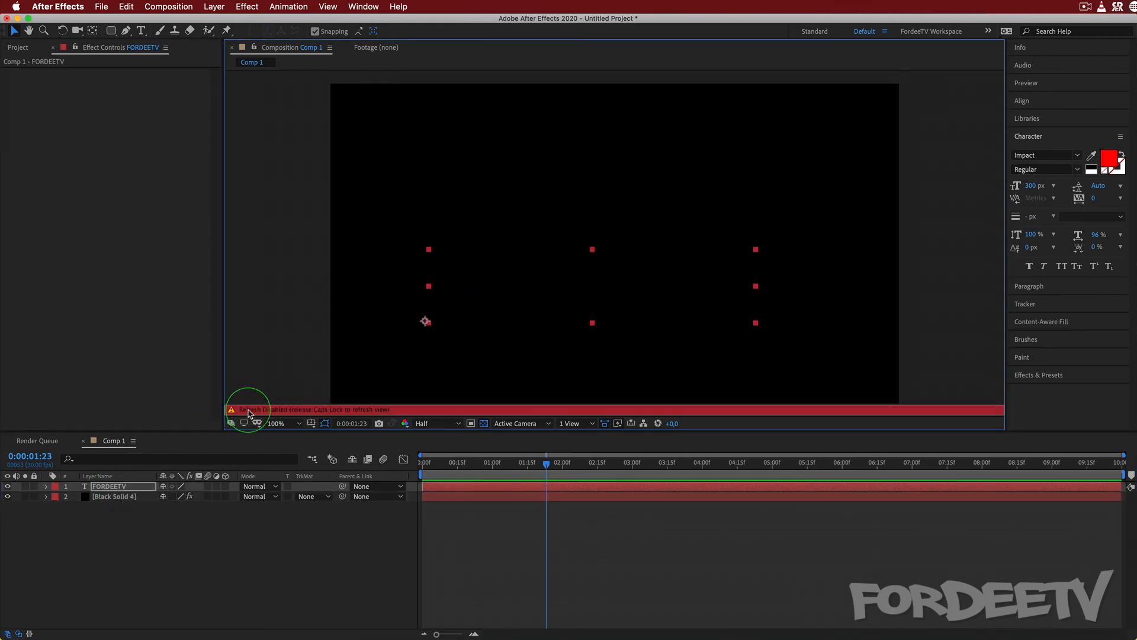
key("Caps_Lock")
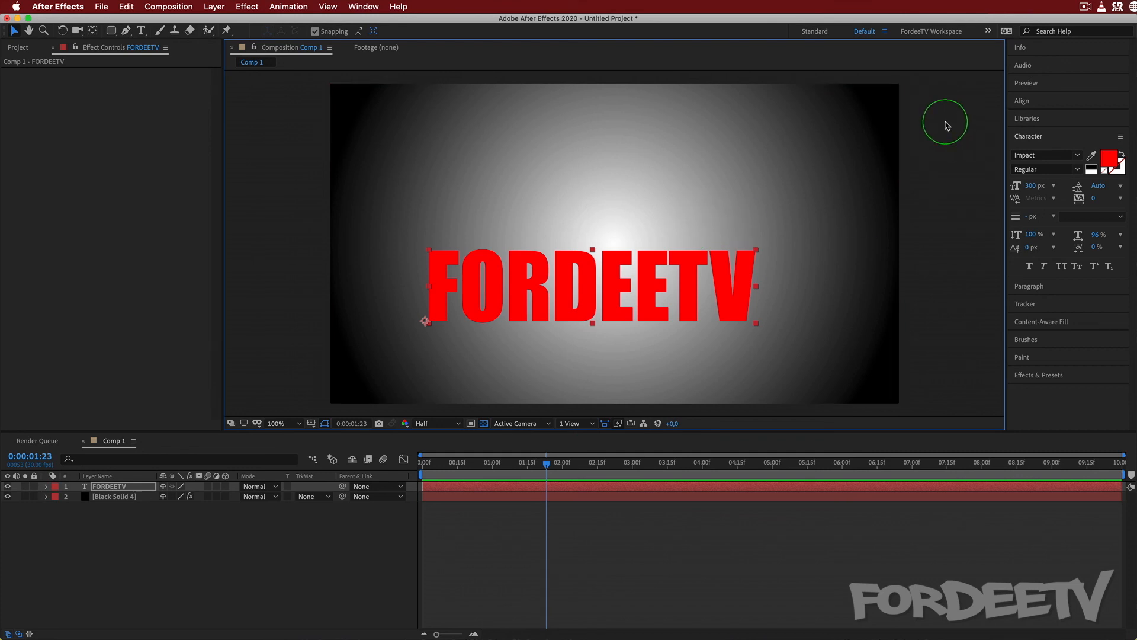
left_click(1044, 102)
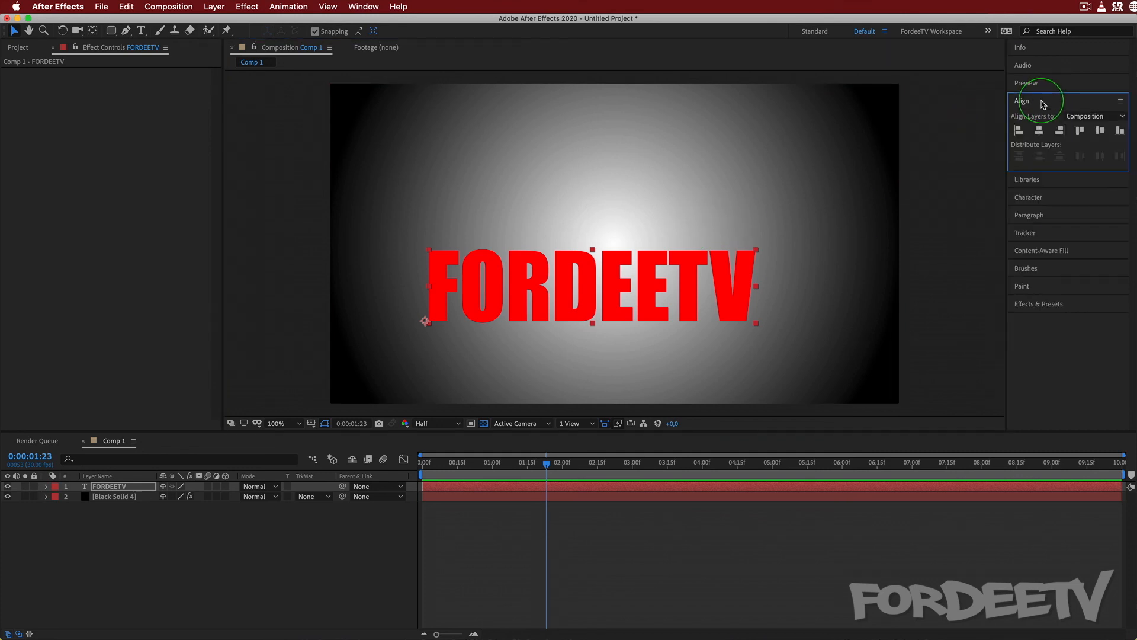
left_click(1039, 130)
left_click(1101, 131)
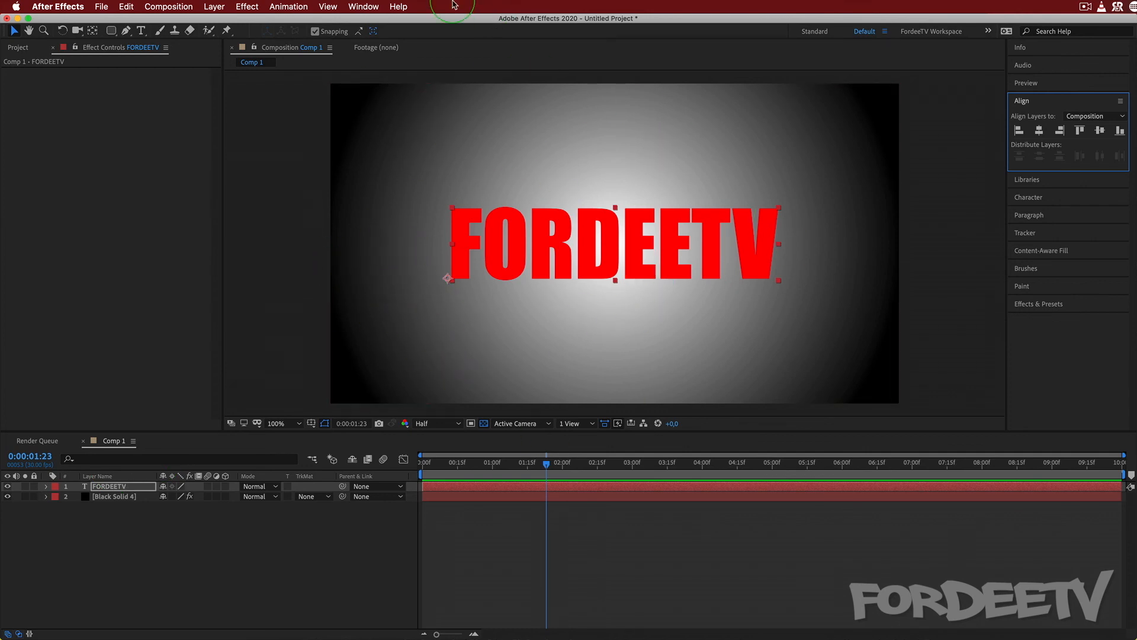
Duplicate the FORDEETV text layer and give the top copy a 10 px red stroke with no fill.
left_click(108, 487)
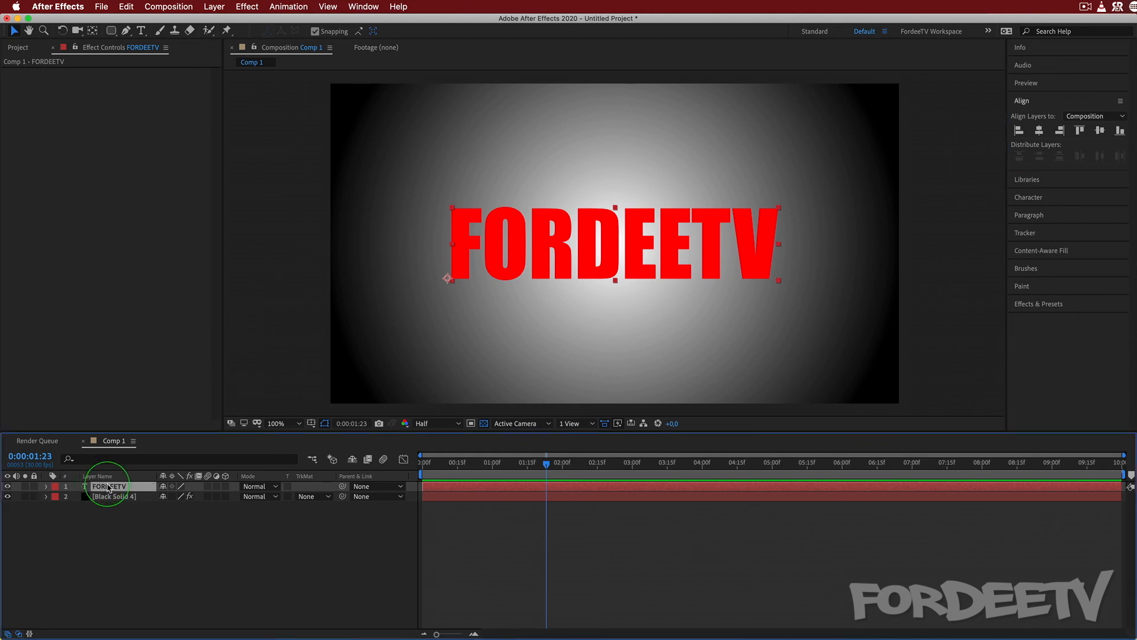
key("ctrl+d")
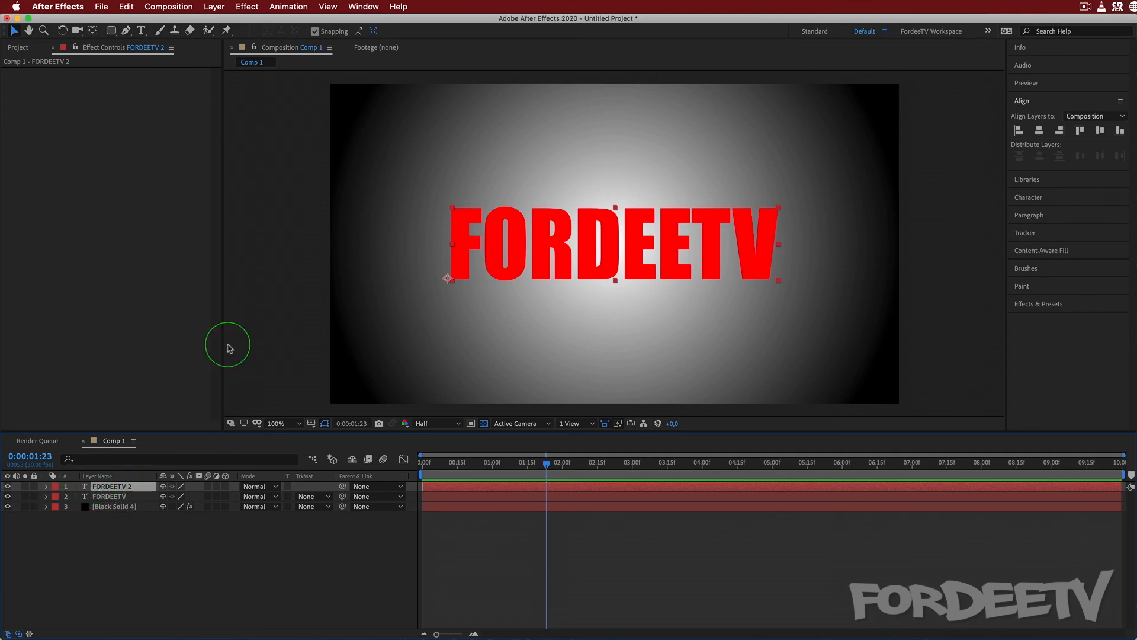
left_click(1031, 197)
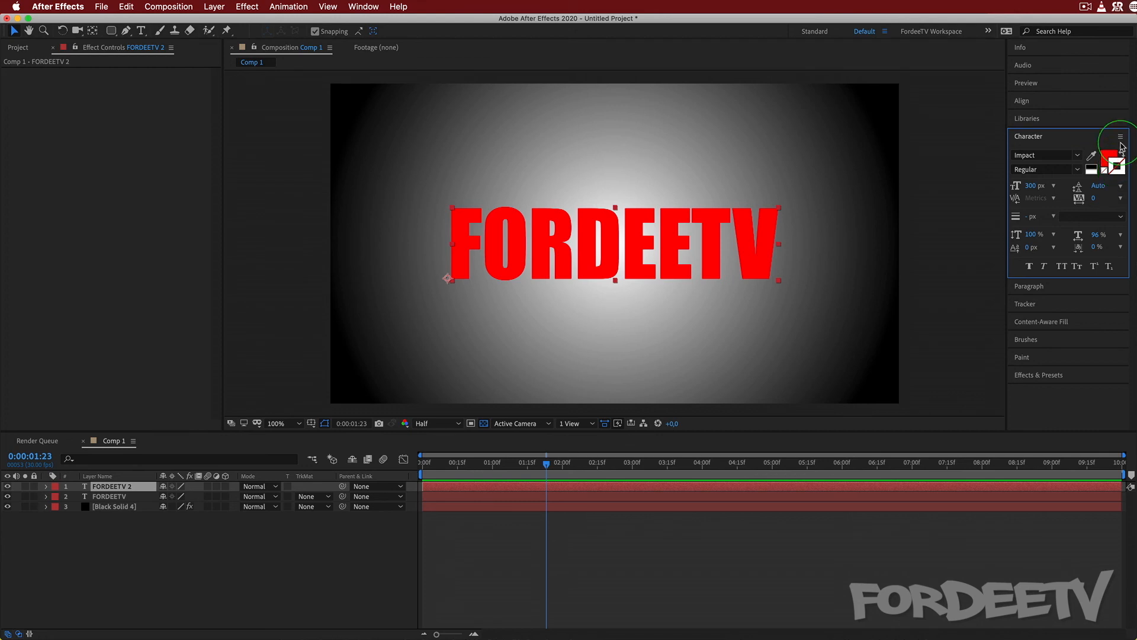
left_click(1116, 169)
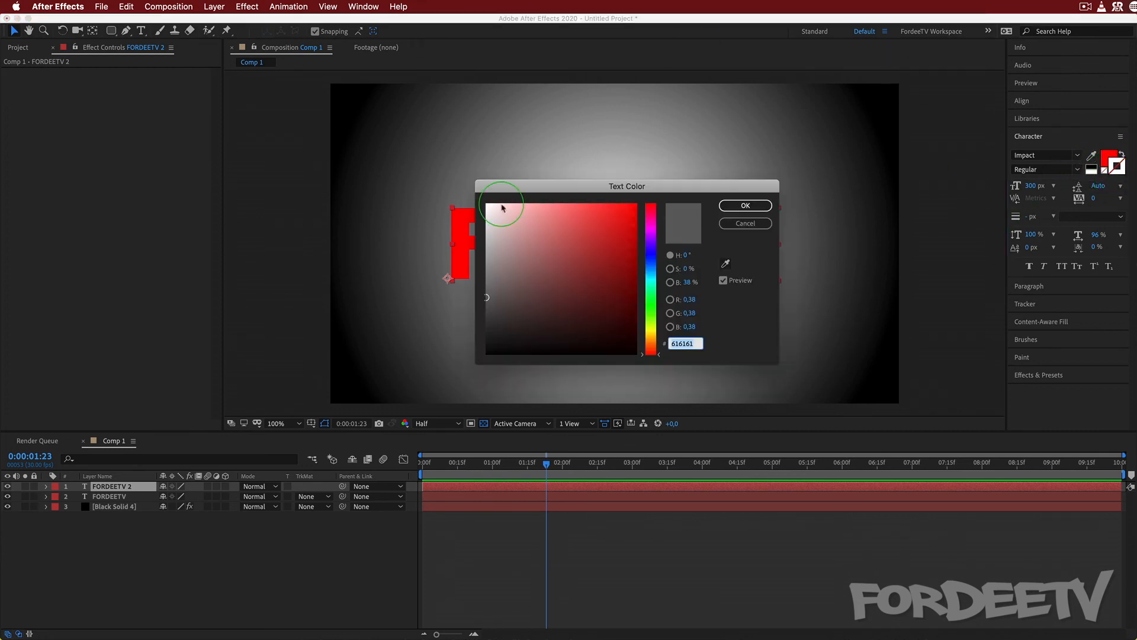
left_click(748, 205)
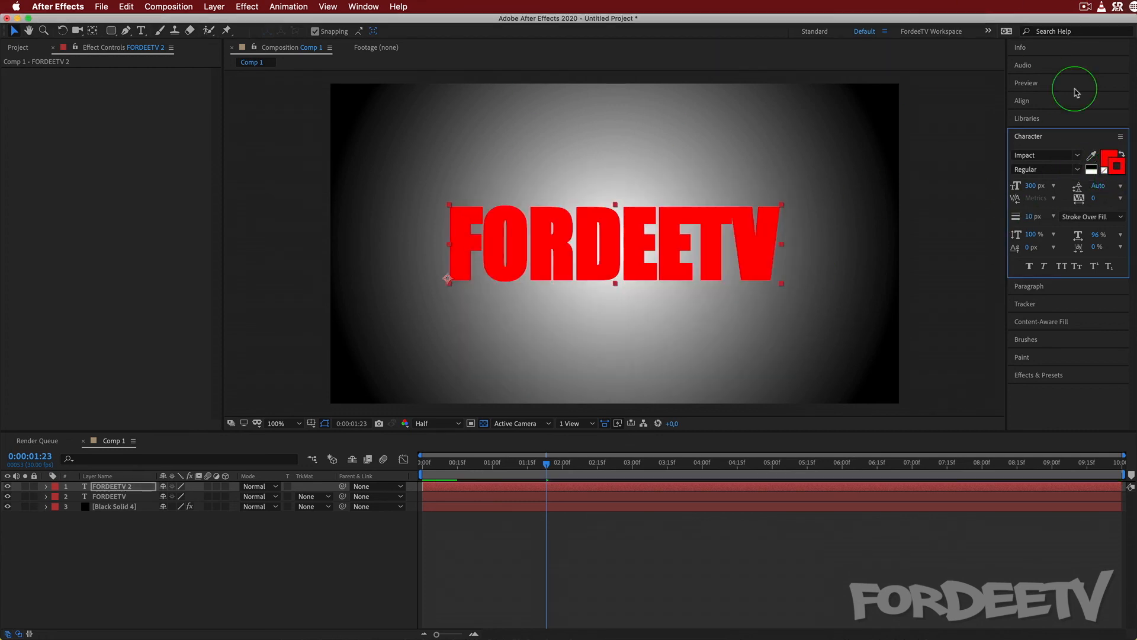
left_click(1104, 171)
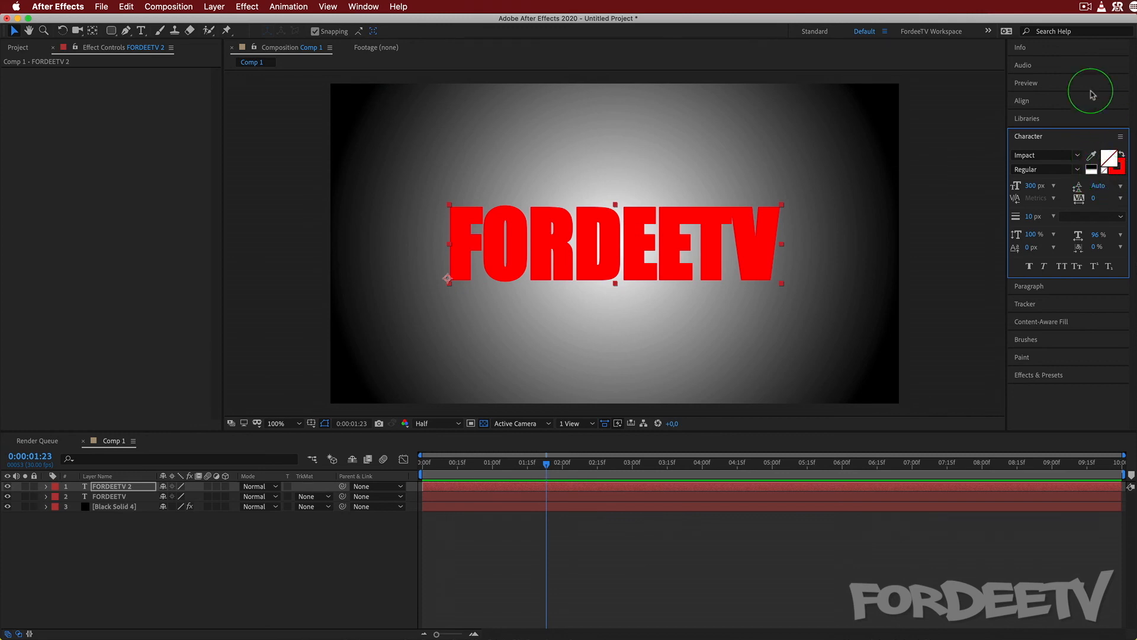
left_click(8, 486)
left_click(8, 486)
left_click(9, 487)
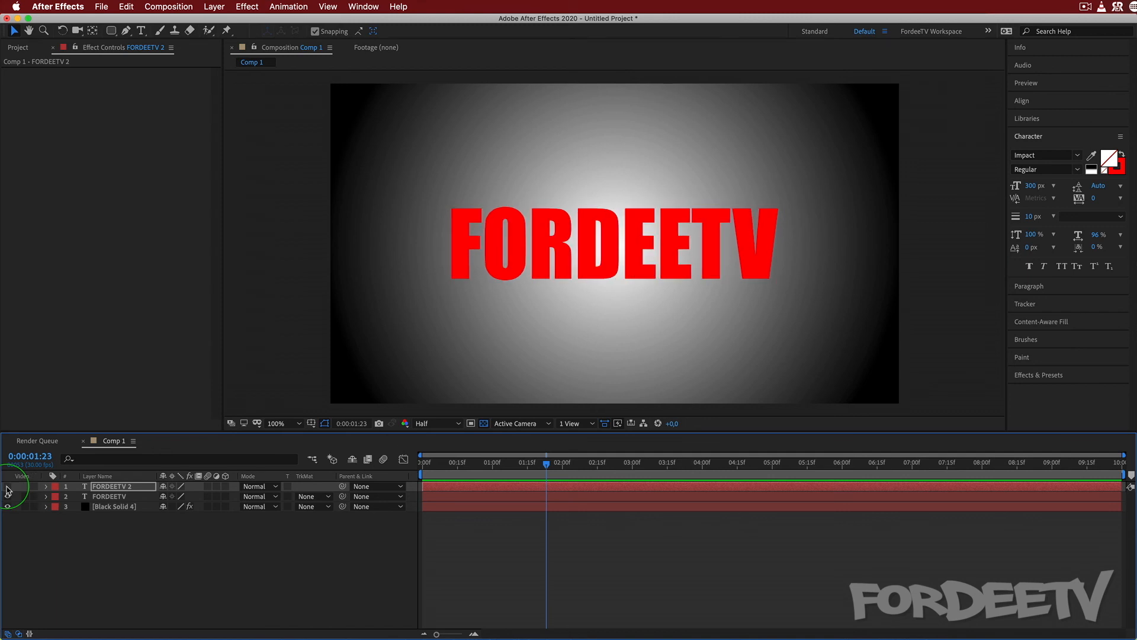
left_click(8, 486)
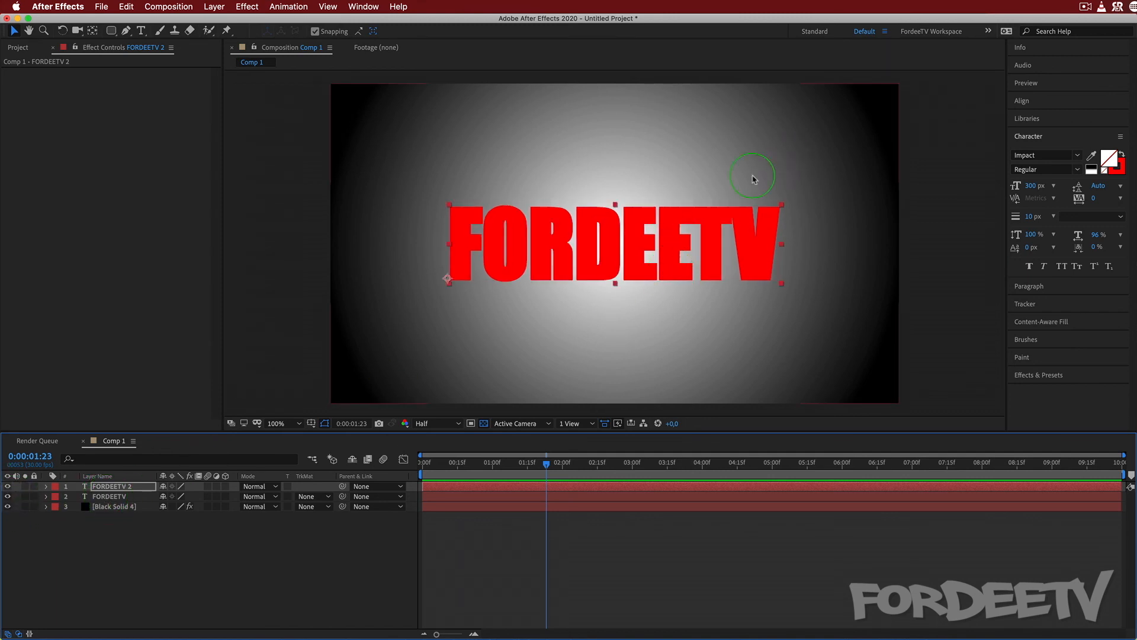
Rename the lower text layer "fill" and the upper text layer "stroke".
left_click(110, 496)
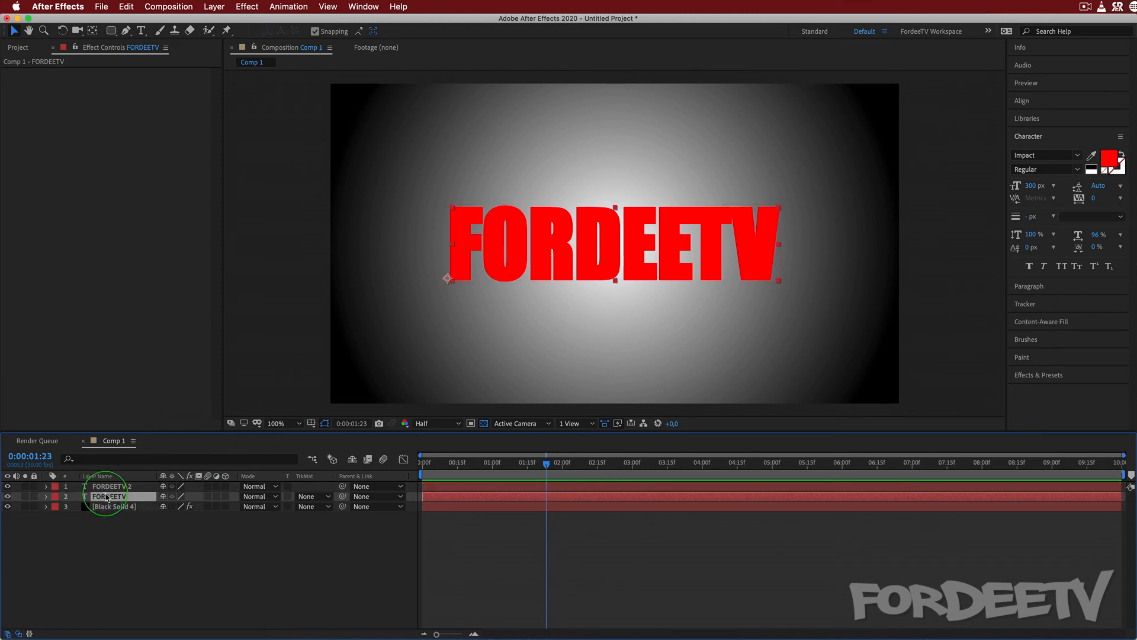
key("Return")
type("fill")
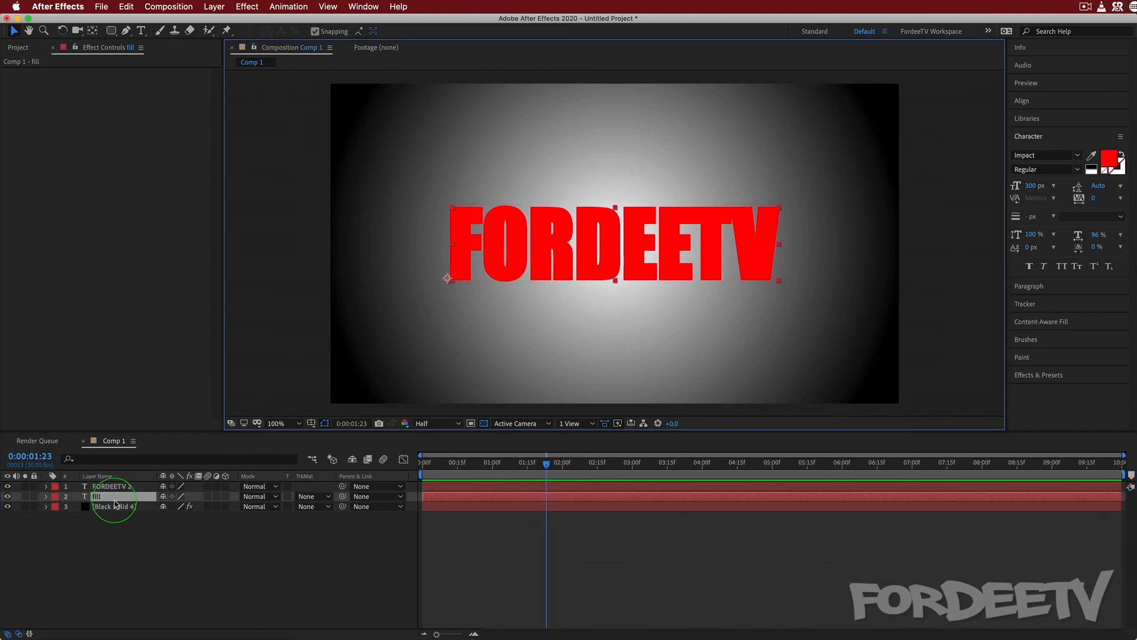
left_click(104, 487)
key("Return")
type("strok")
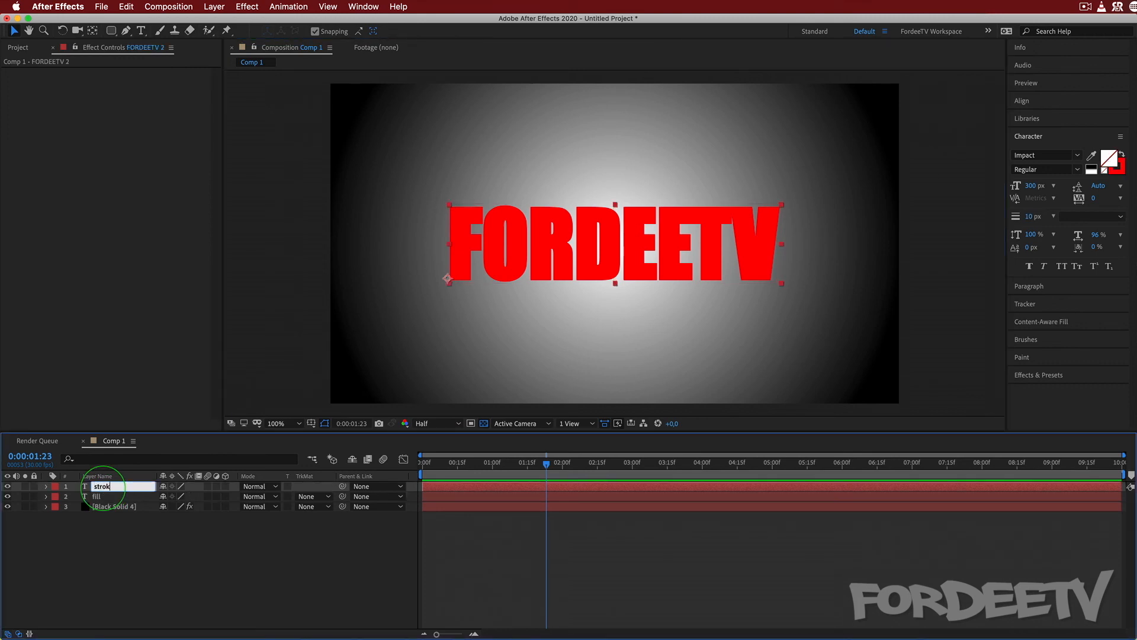
type("e")
key("Return")
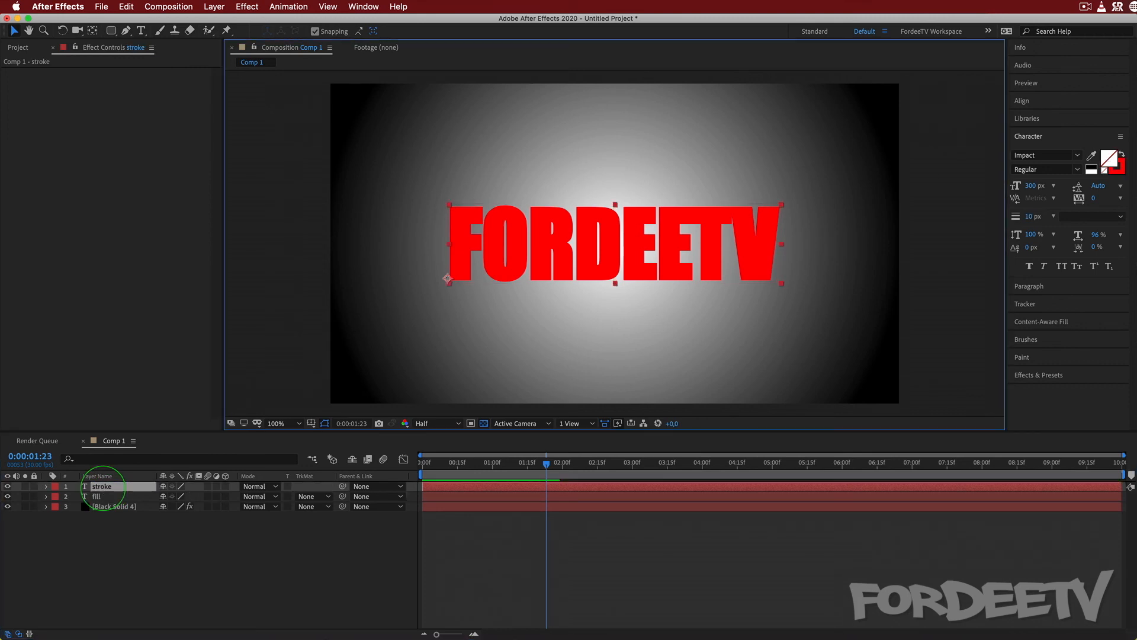
Draw a wide rounded rectangle mask on the fill layer, just below the FORDEETV text.
left_click(112, 496)
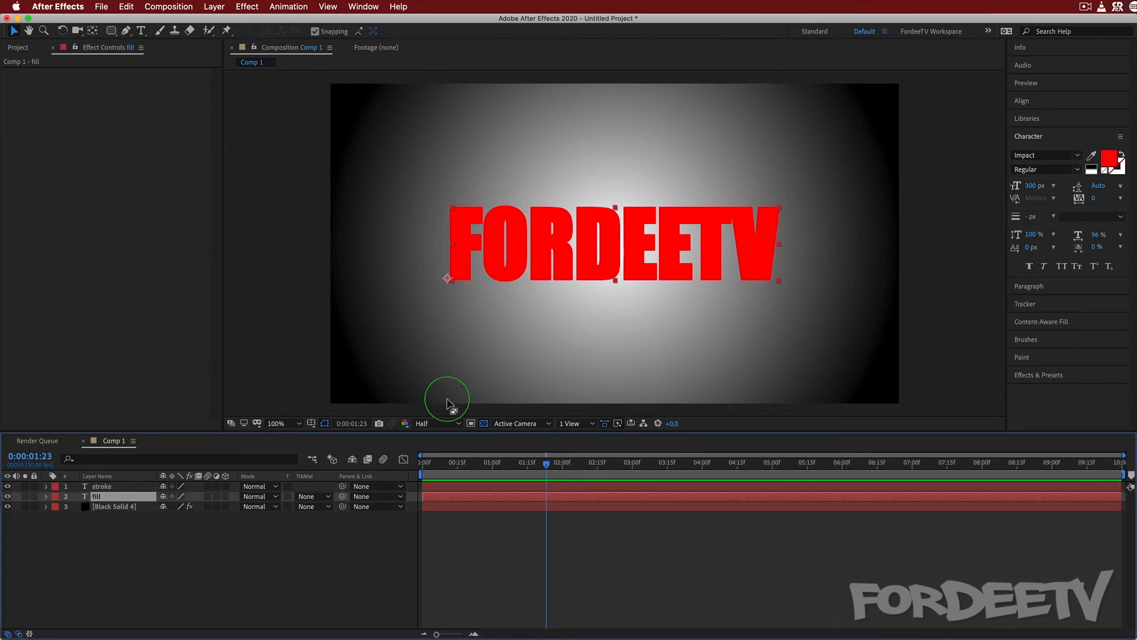
left_click(110, 33)
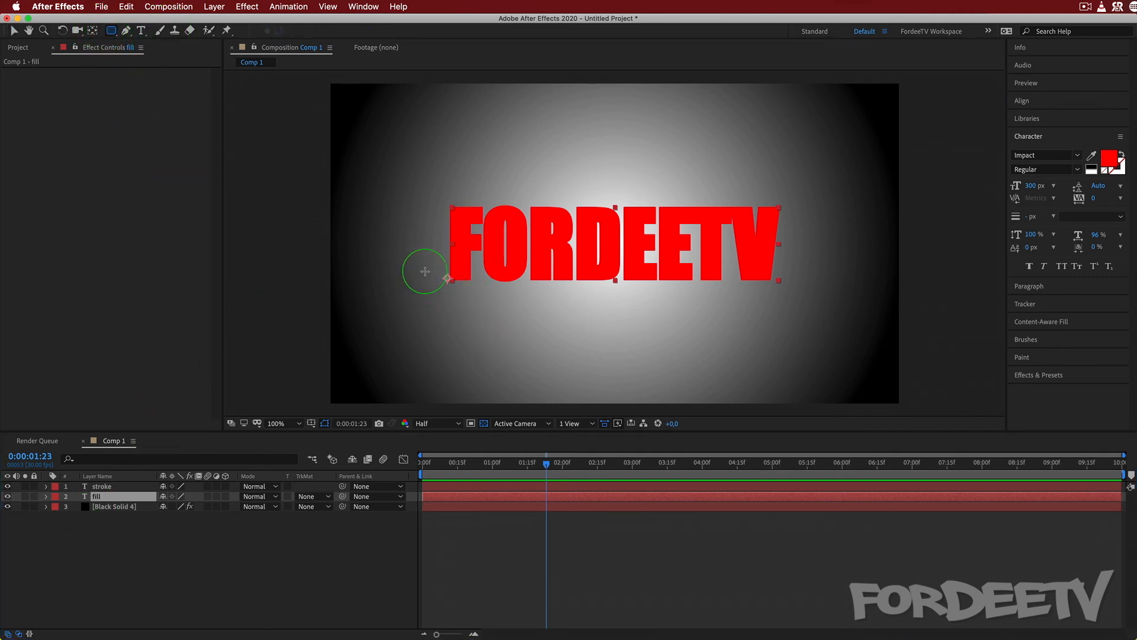
mouse_move(425, 299)
left_mouse_down()
mouse_move(794, 325)
mouse_move(845, 355)
mouse_move(799, 383)
mouse_move(799, 371)
left_mouse_up()
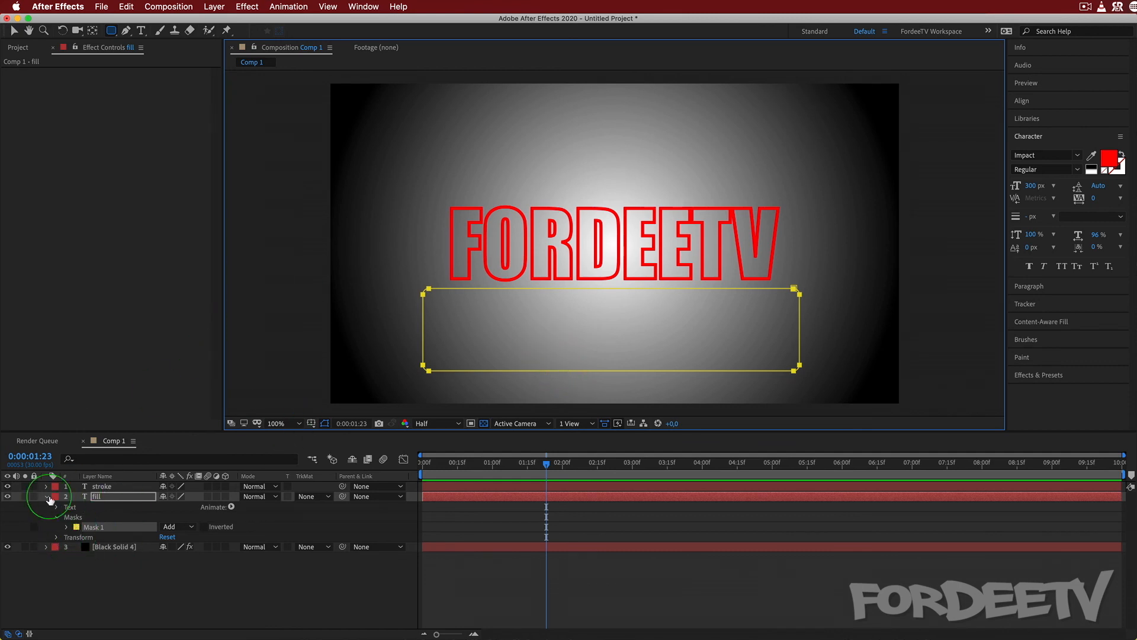
left_click_drag(9, 489, 8, 501)
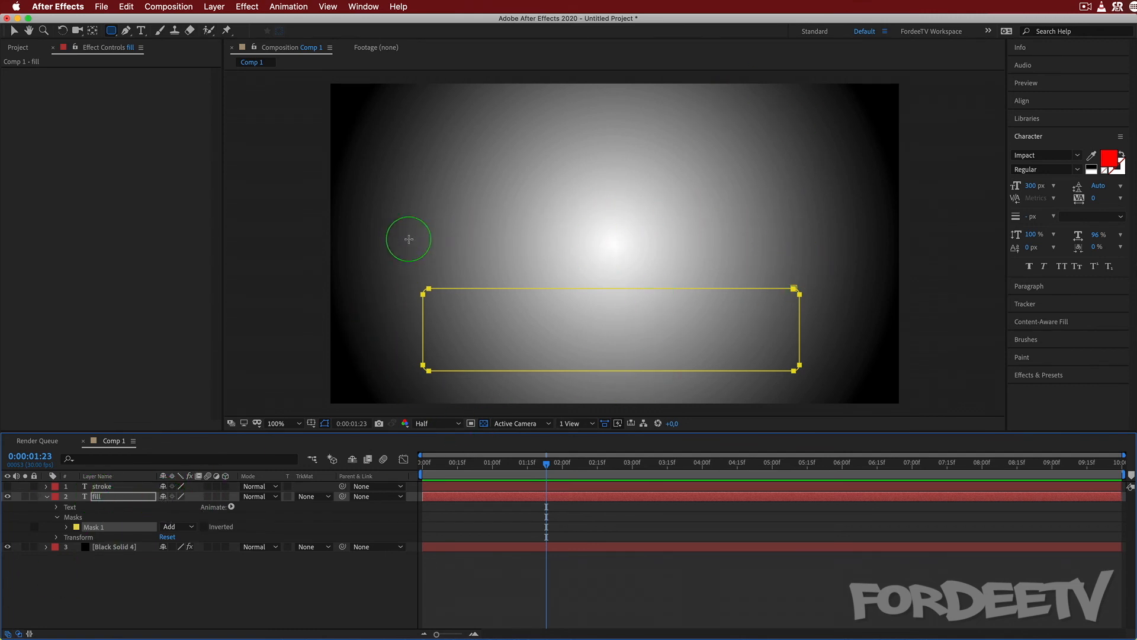
left_click(8, 487)
Set a Mask Path keyframe for Mask 1 on the fill layer at 0:00:00:00.
left_click_drag(543, 460, 256, 453)
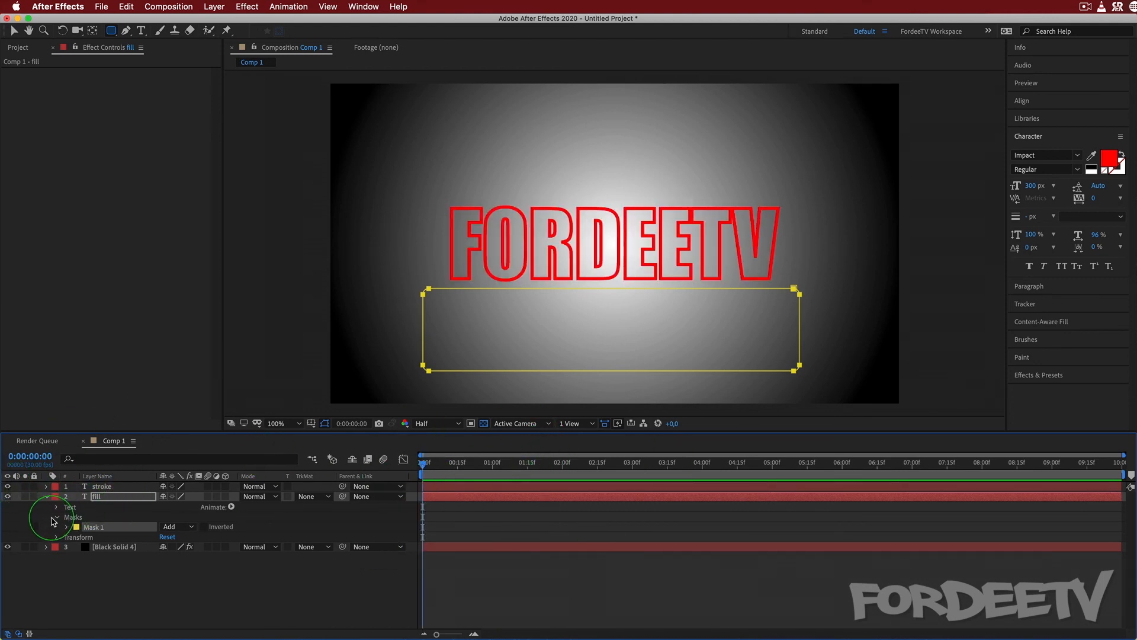
left_click(67, 527)
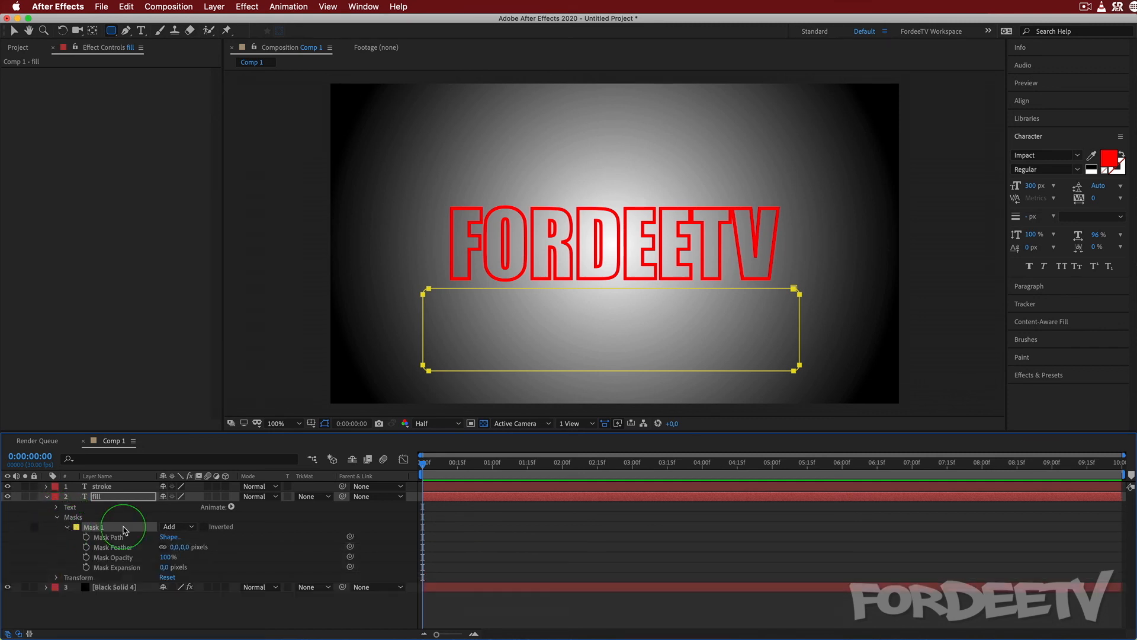
left_click(86, 537)
At 0:00:01:15, move the whole mask up to cover the FORDEETV text, and preview the animation from the start.
left_click_drag(423, 466, 529, 477)
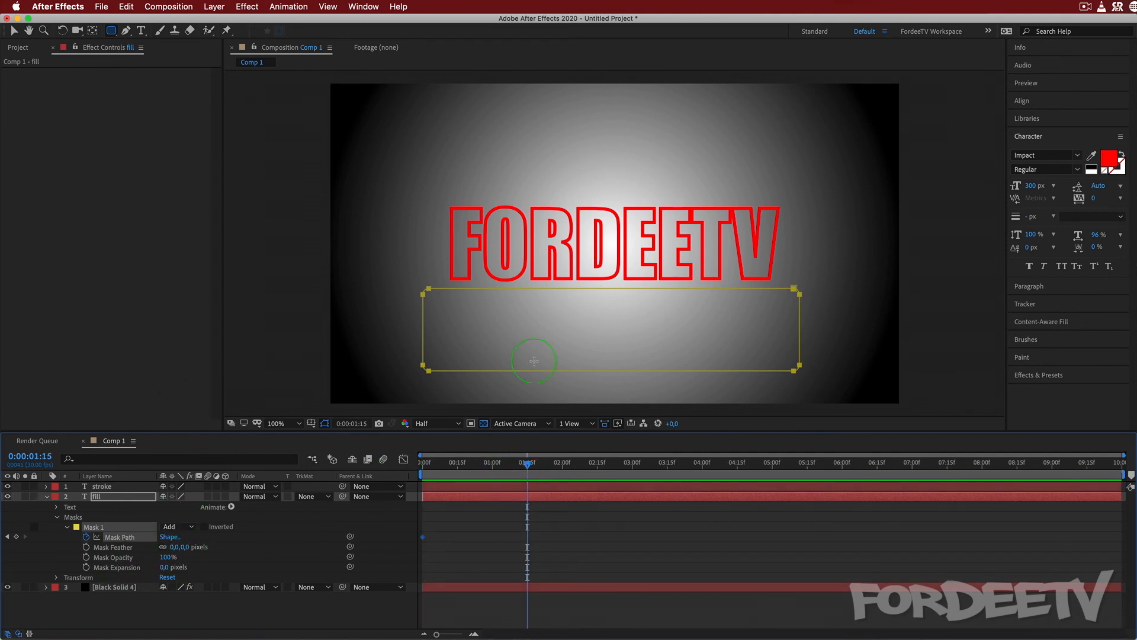
left_click(14, 30)
double_click(423, 294)
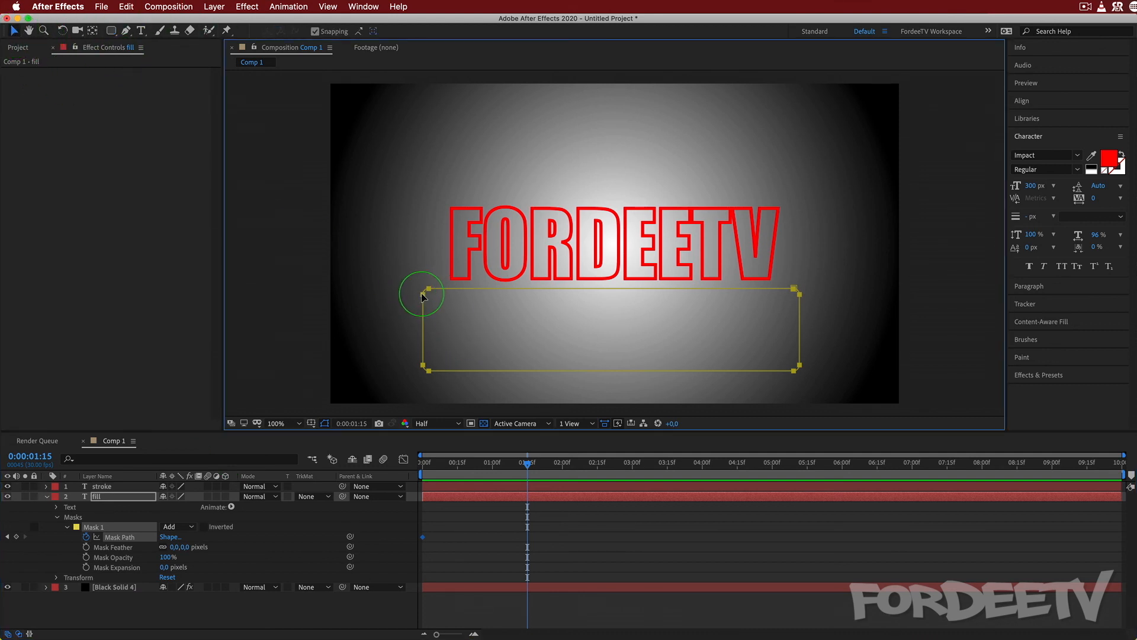
left_click_drag(521, 341, 531, 260)
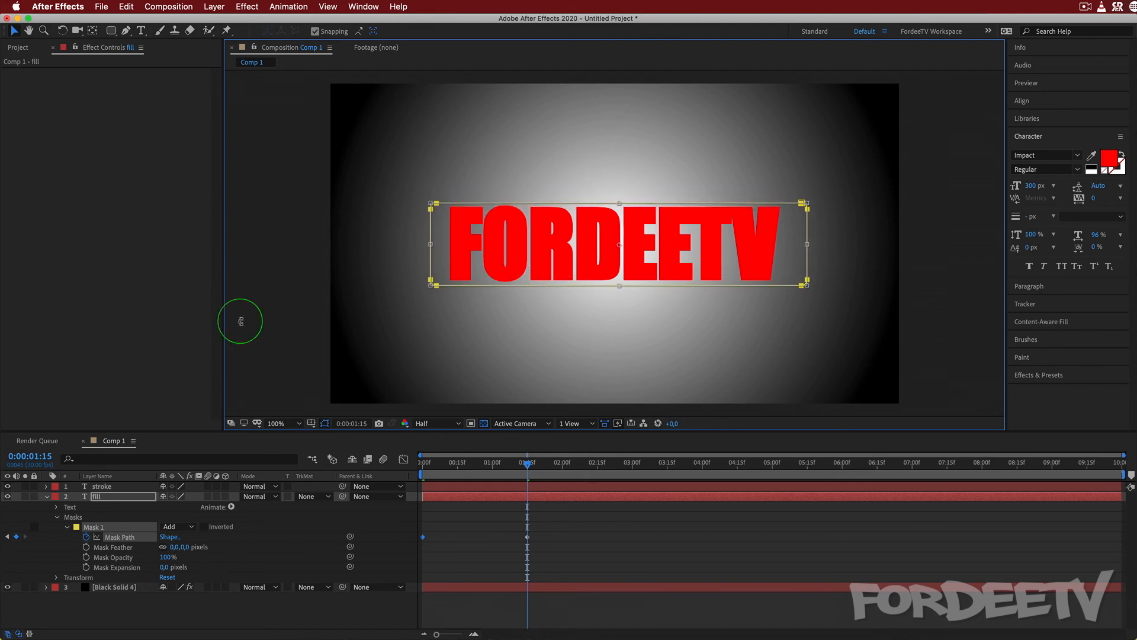
left_click_drag(524, 468, 266, 425)
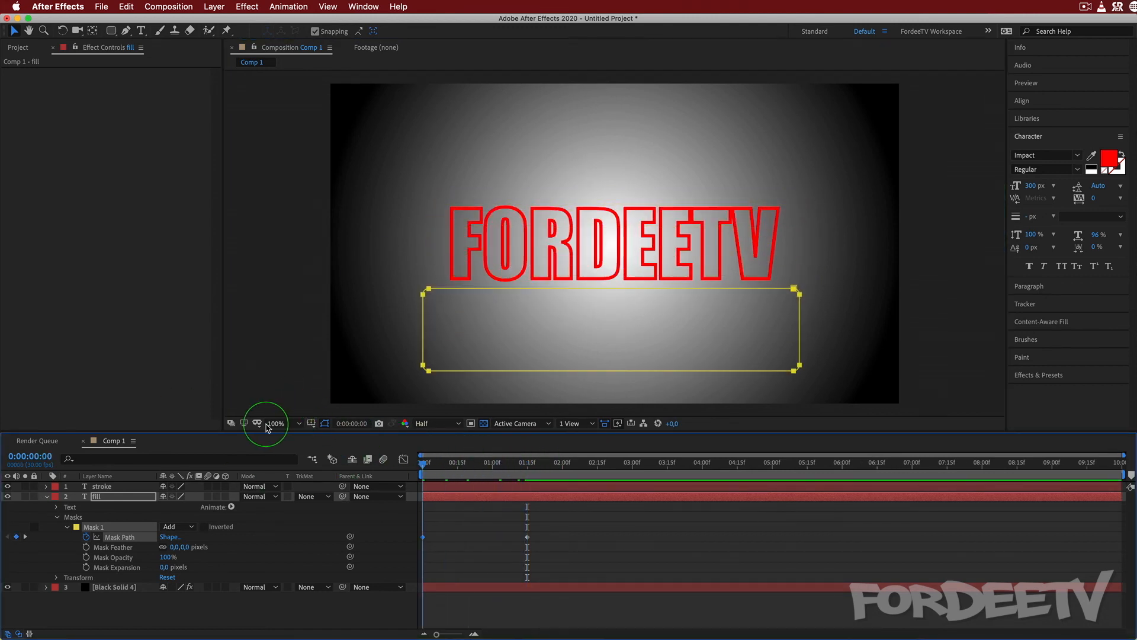
key("space")
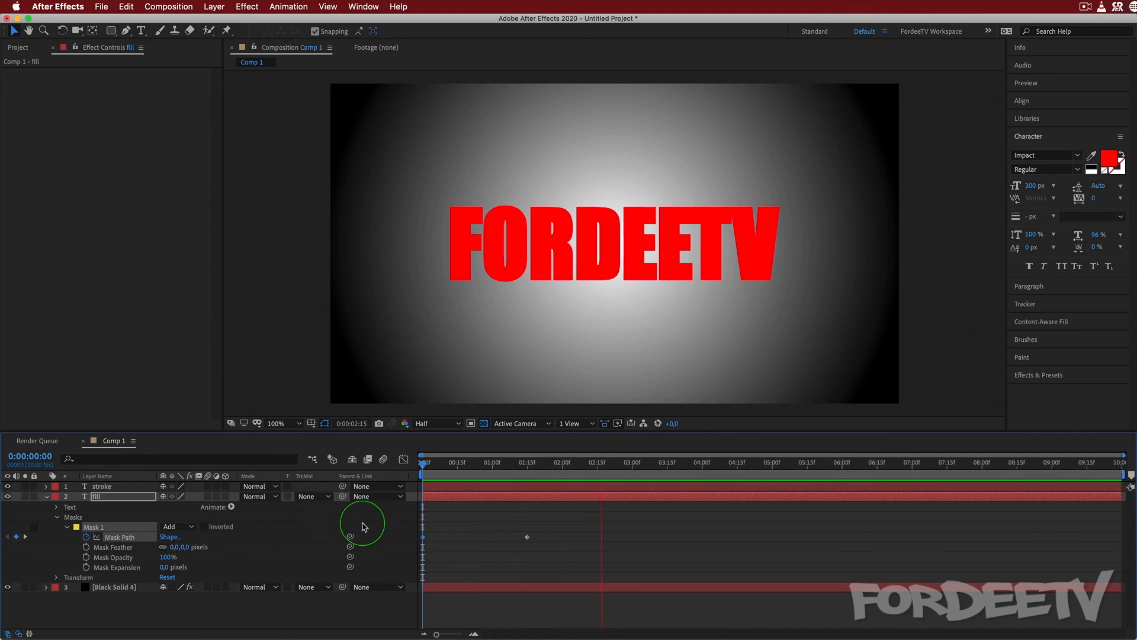
key("space")
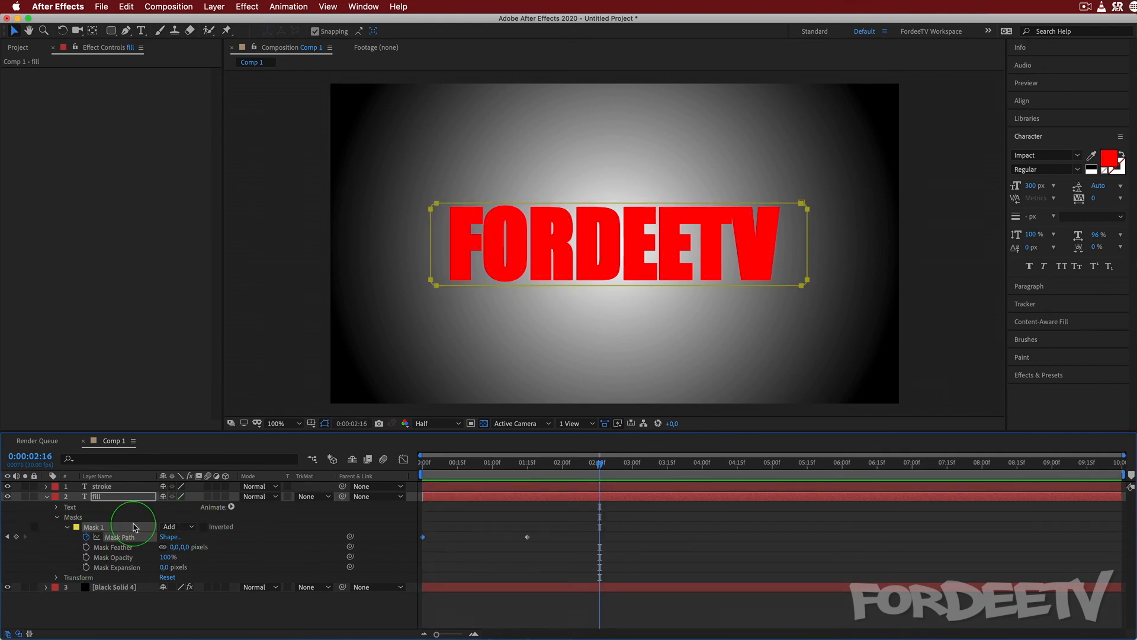
Set the fill layer's text color to white (FFFFFF) and preview the reveal from the first frame.
left_click(118, 496)
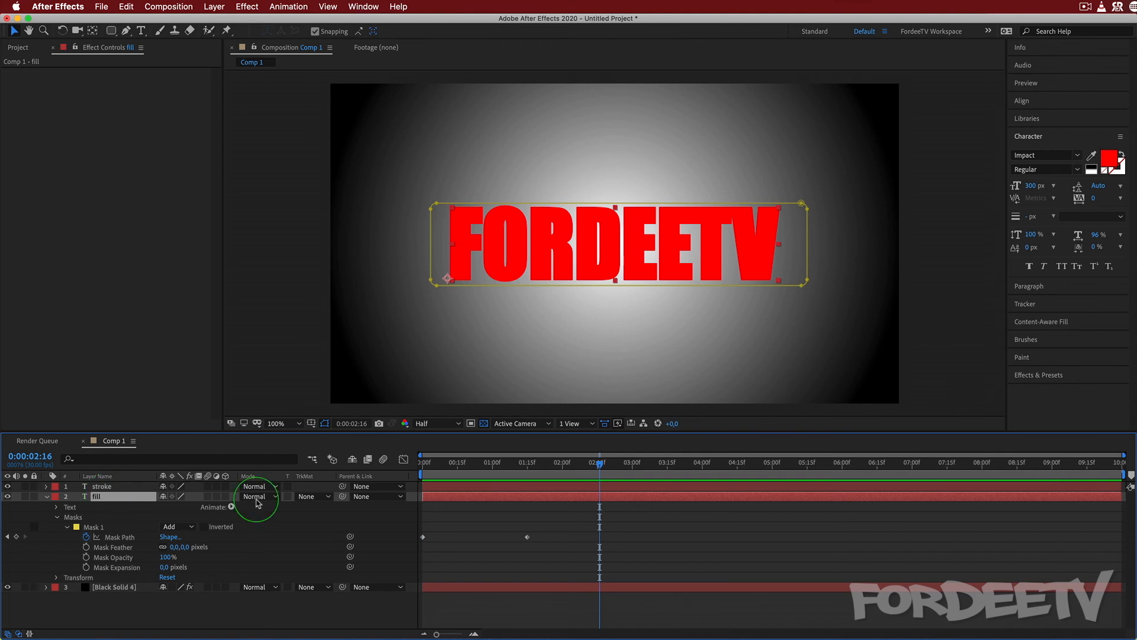
left_click(1109, 159)
left_click(561, 282)
left_click_drag(313, 54, 70, 23)
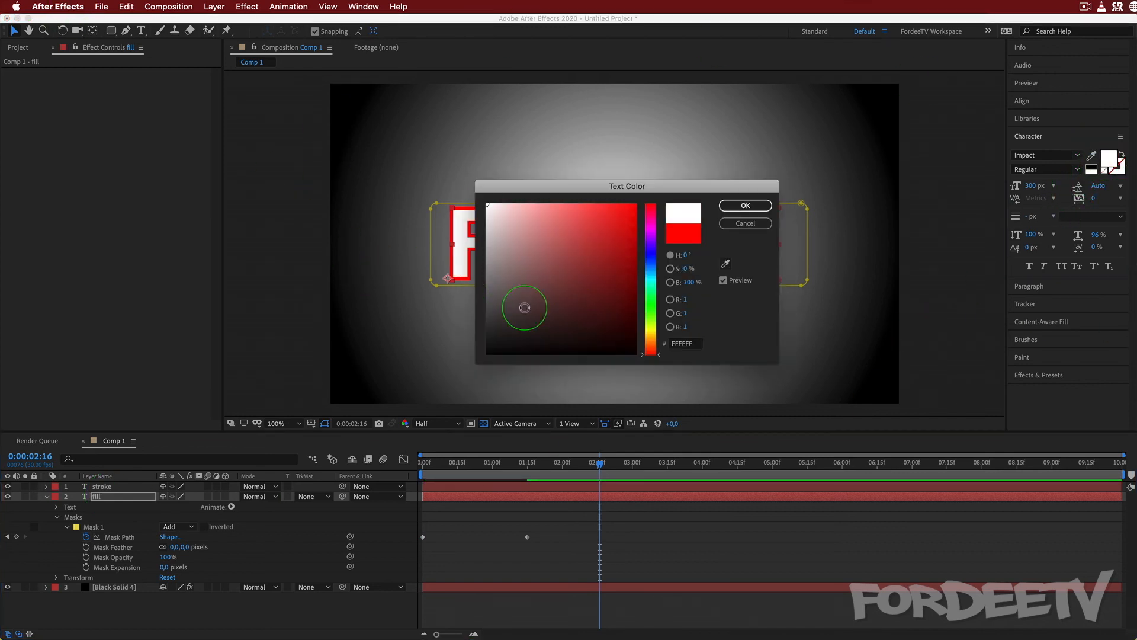
left_click(731, 202)
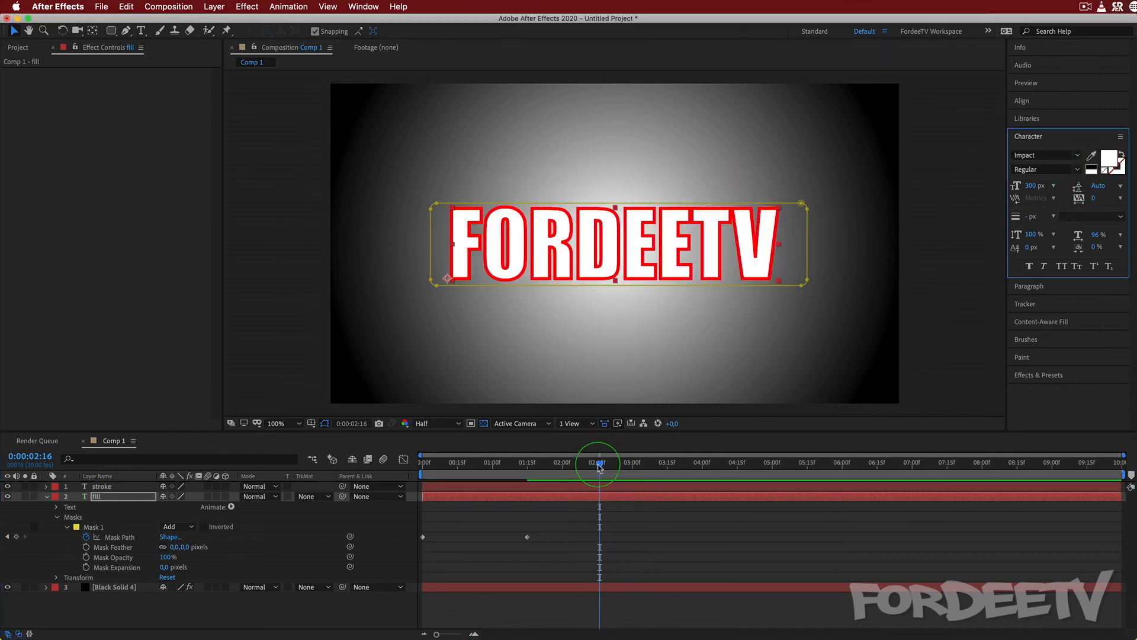
key("Home")
key("space")
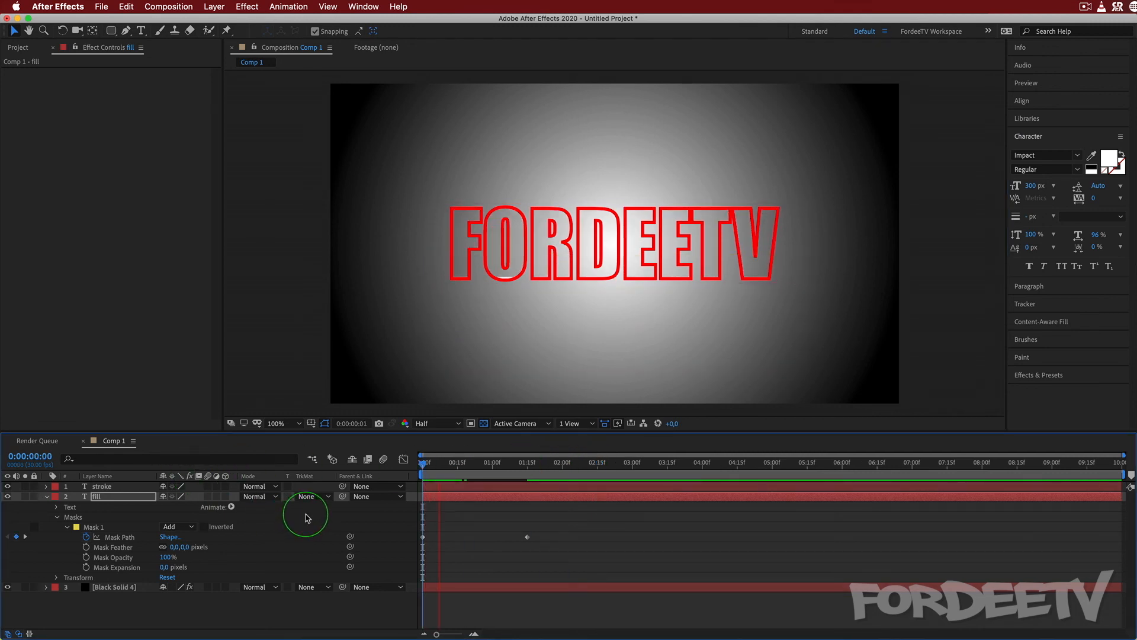
key("space")
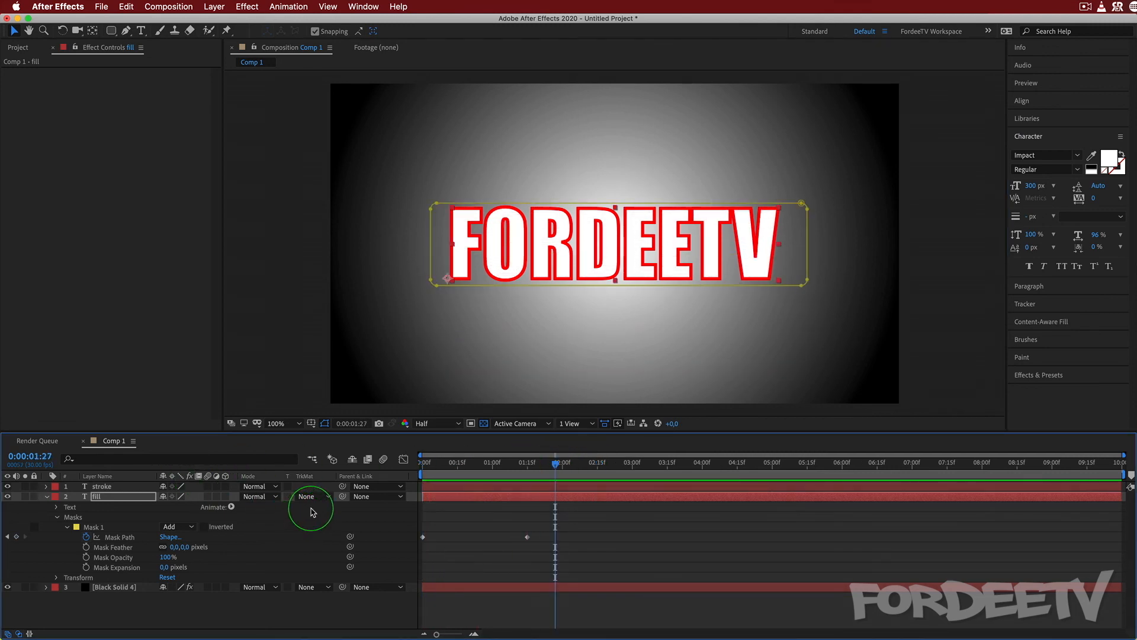